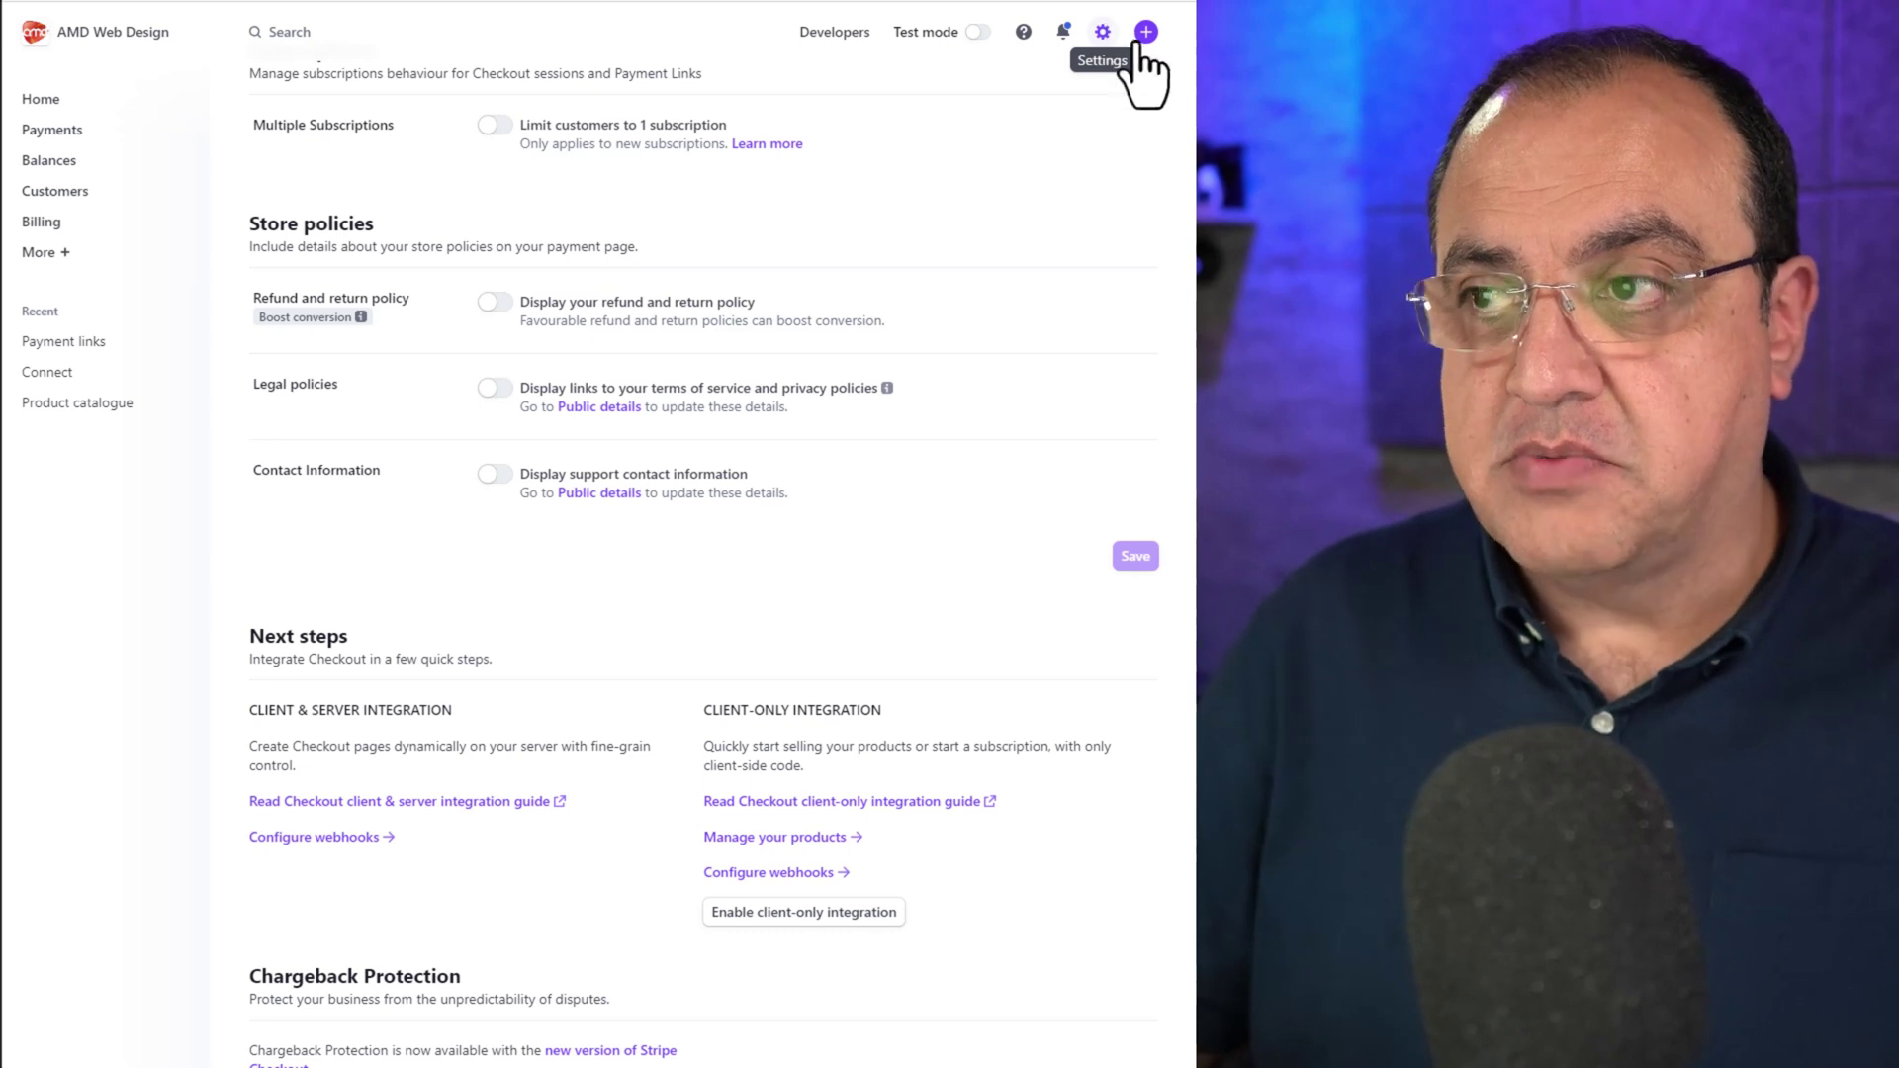
Open the Checkout and Payment Links page in the product settings
left_click(1104, 31)
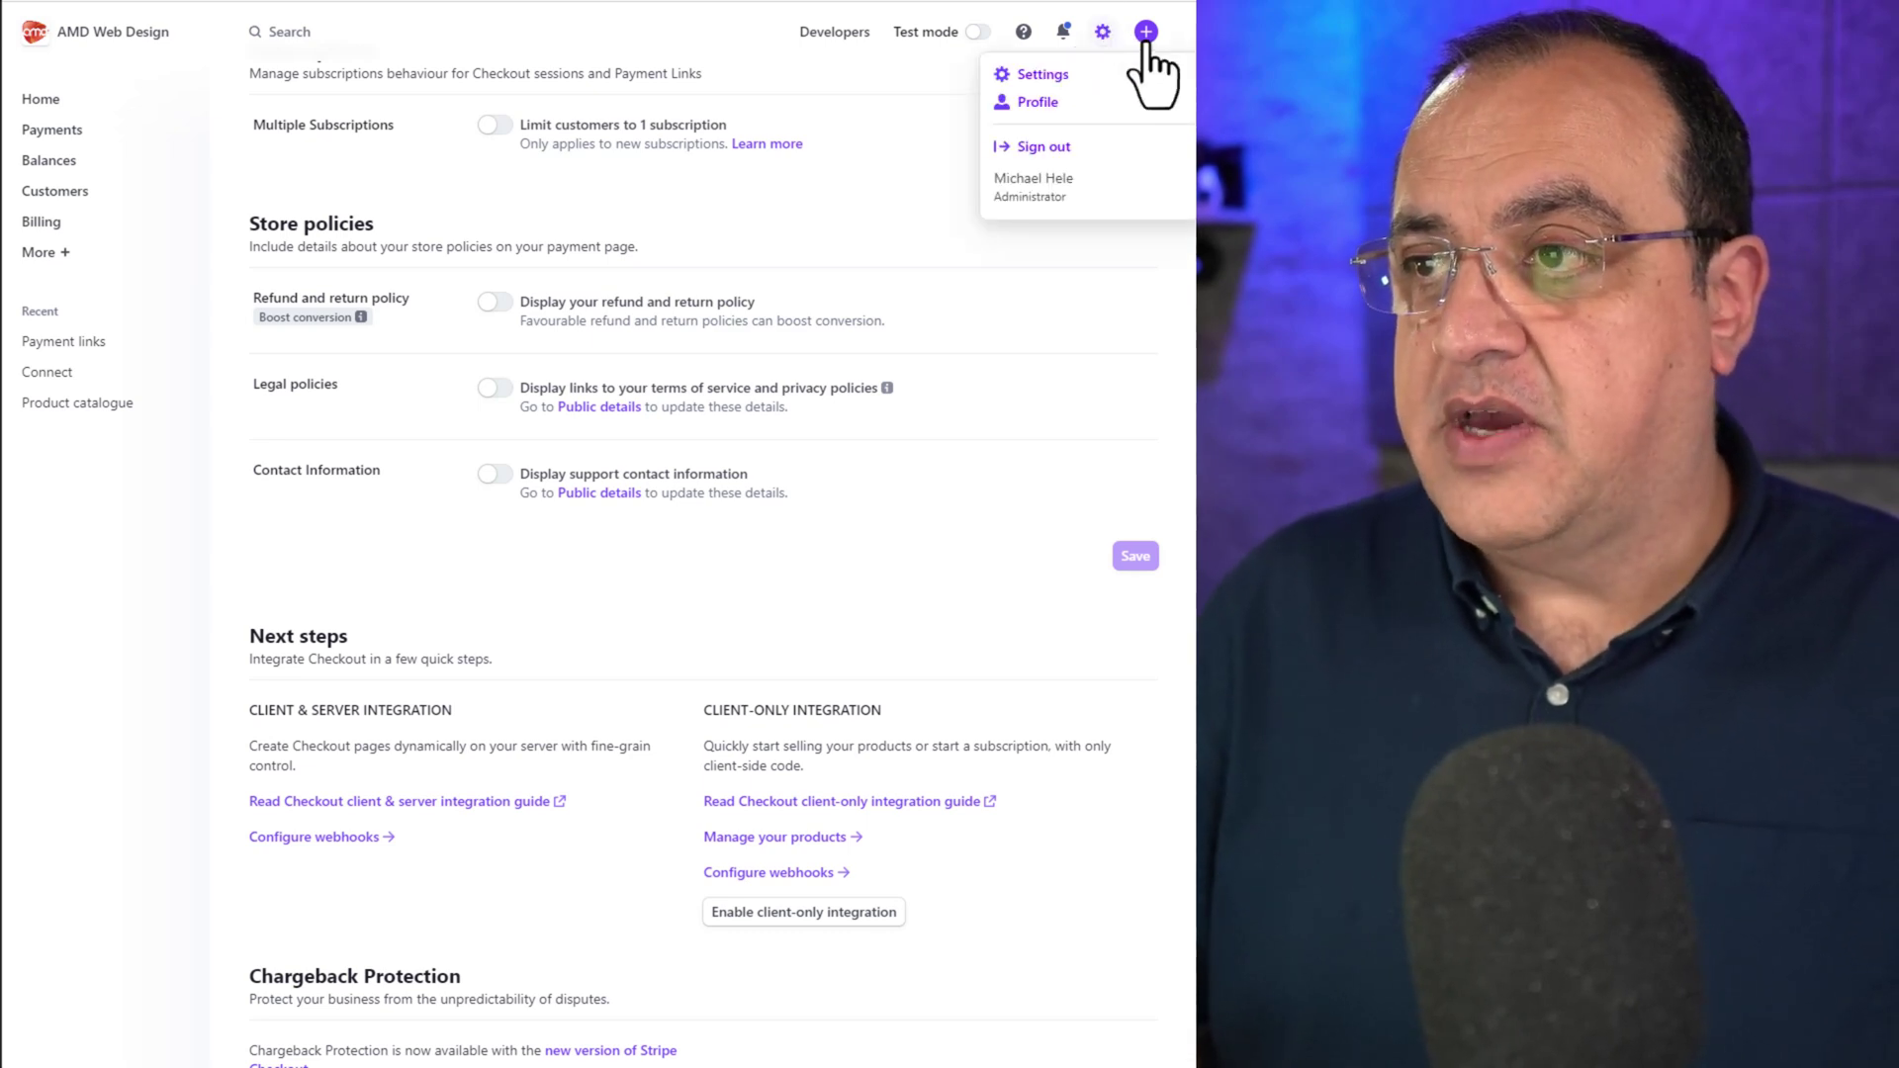
left_click(1048, 79)
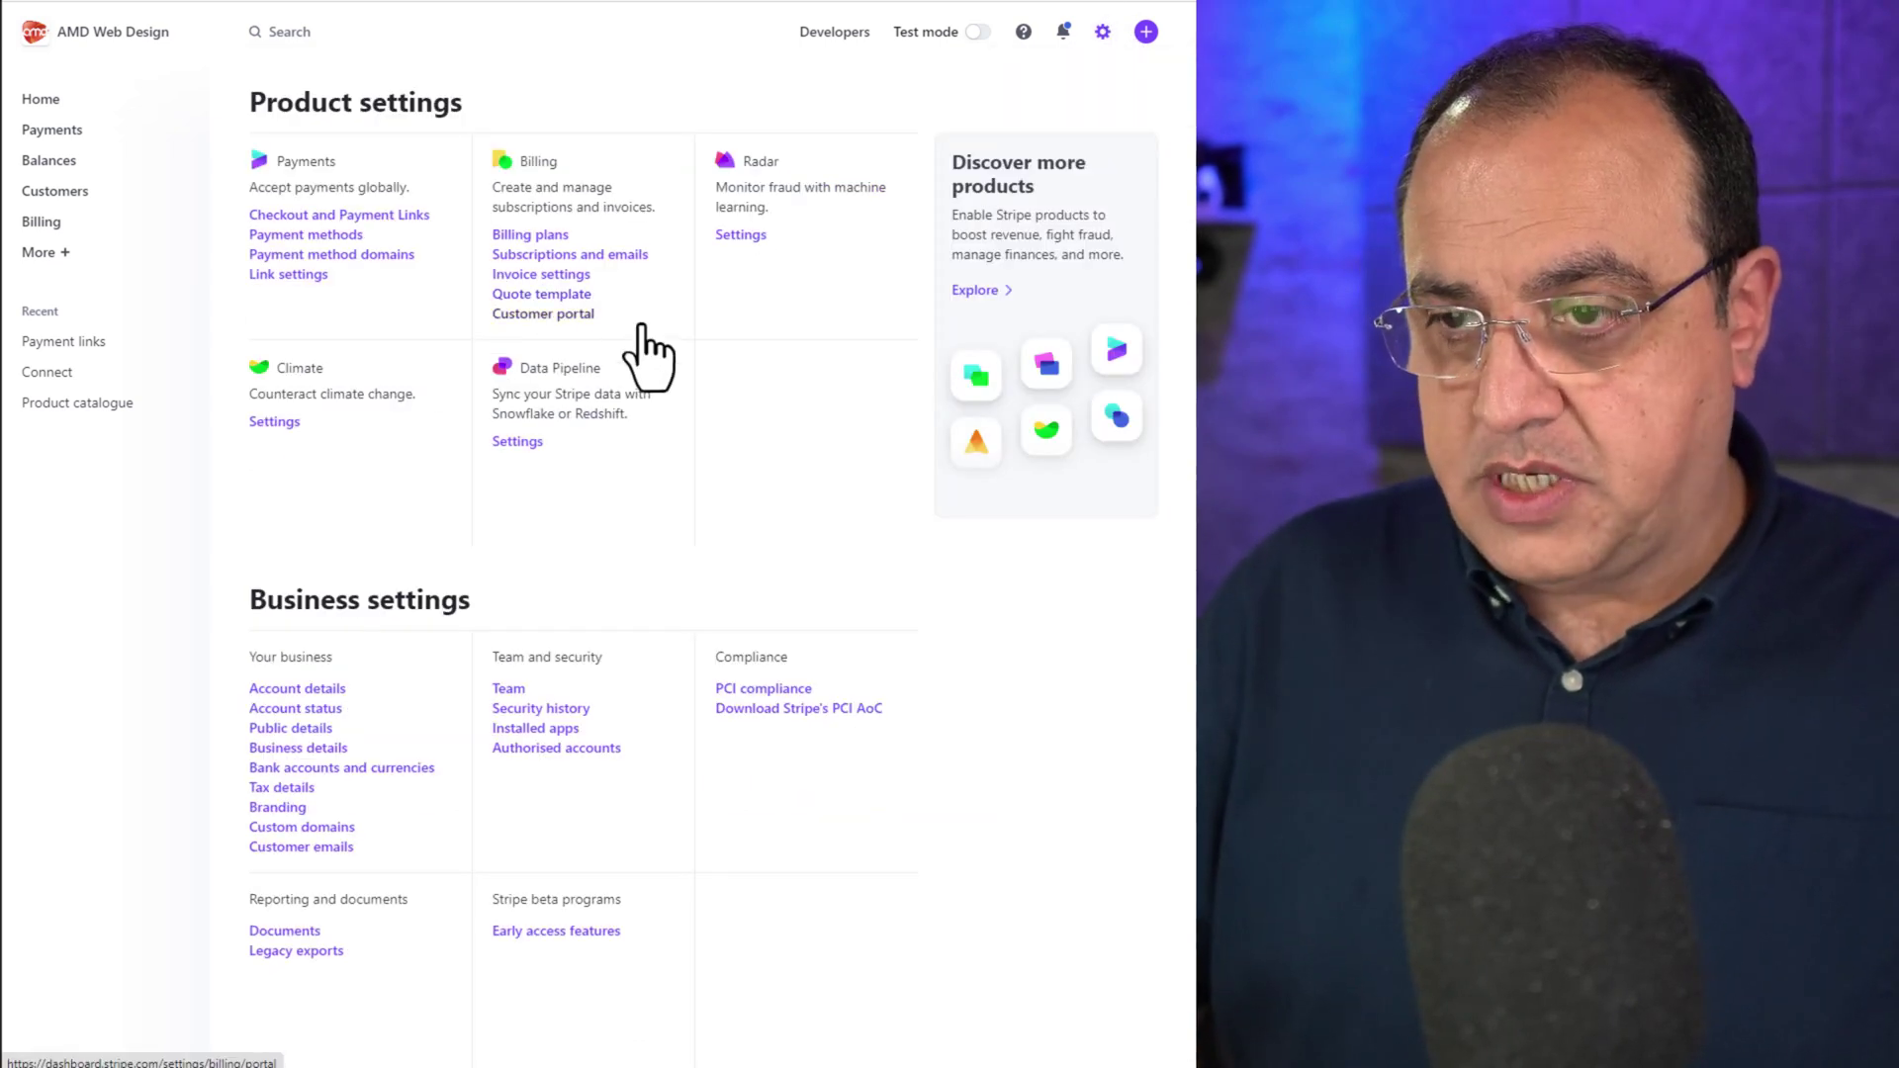
scroll(687, 377, "down", 1)
scroll(686, 377, "up", 1)
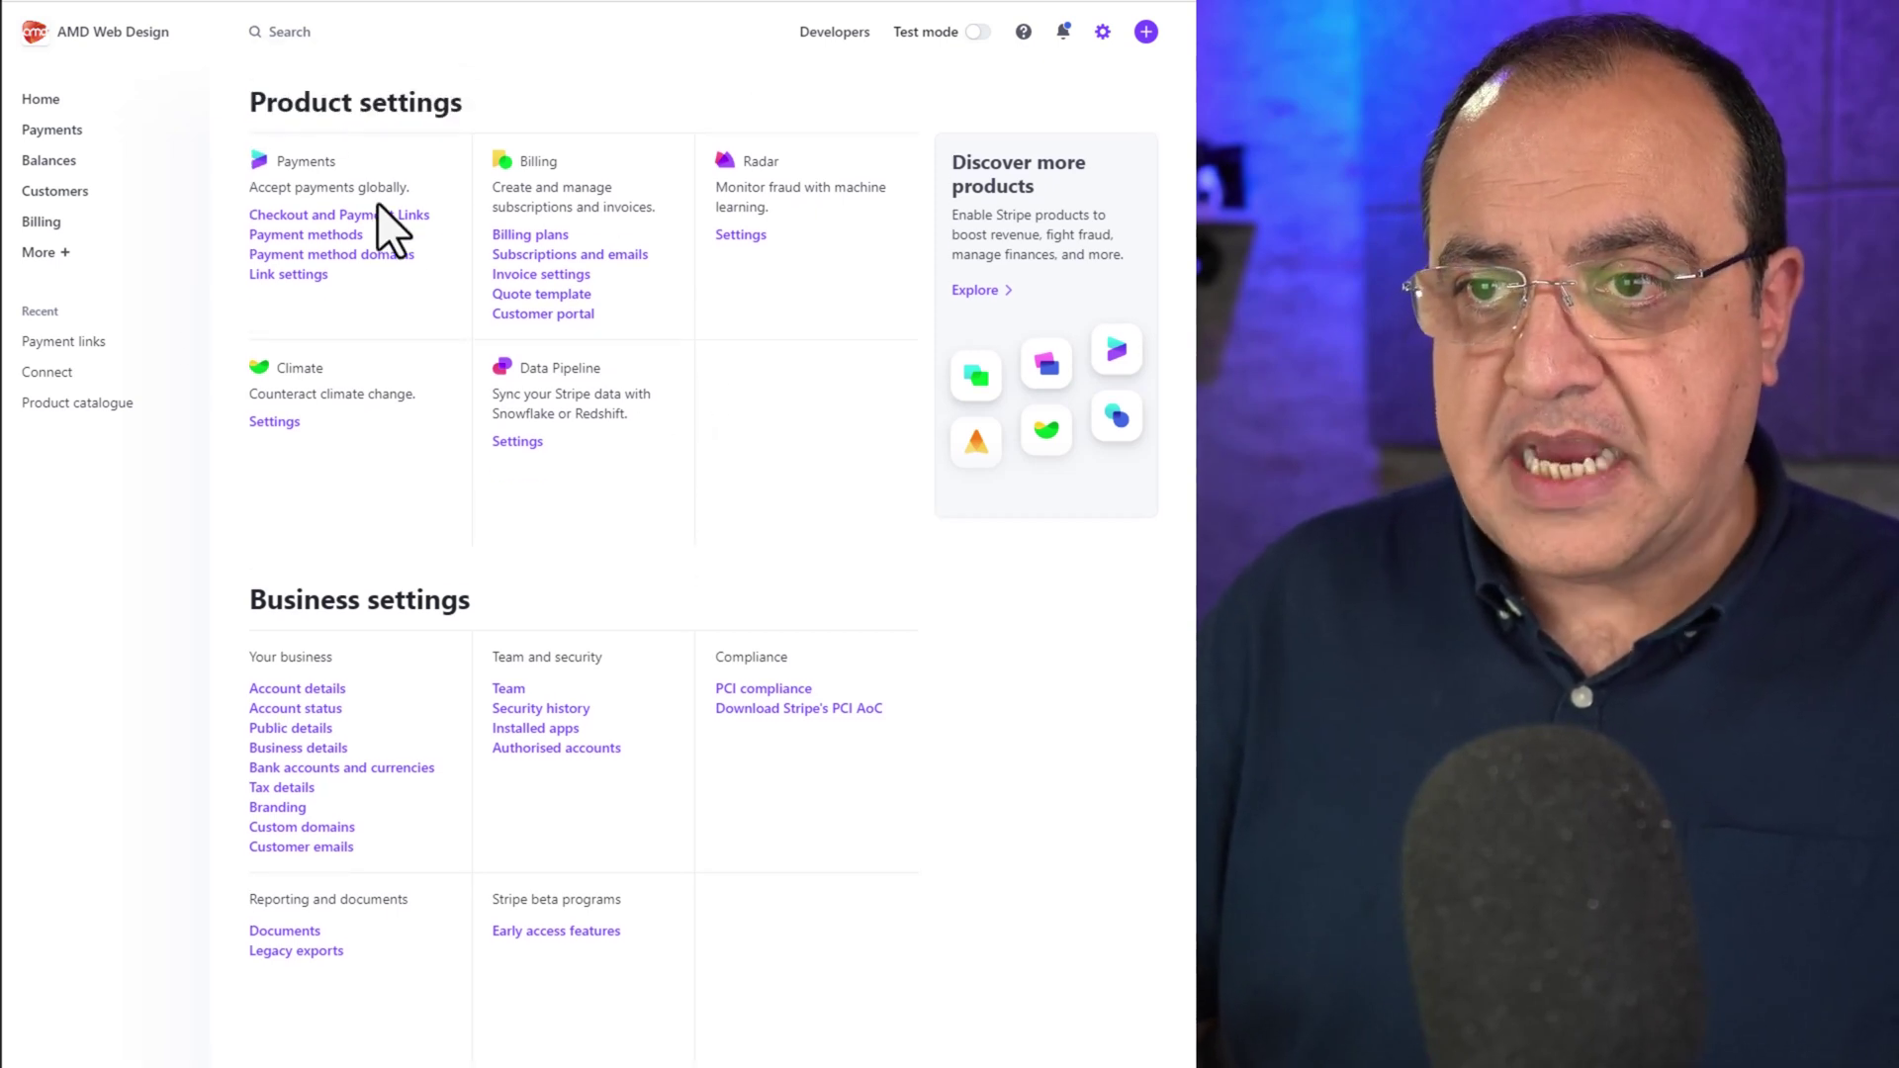
left_click(401, 217)
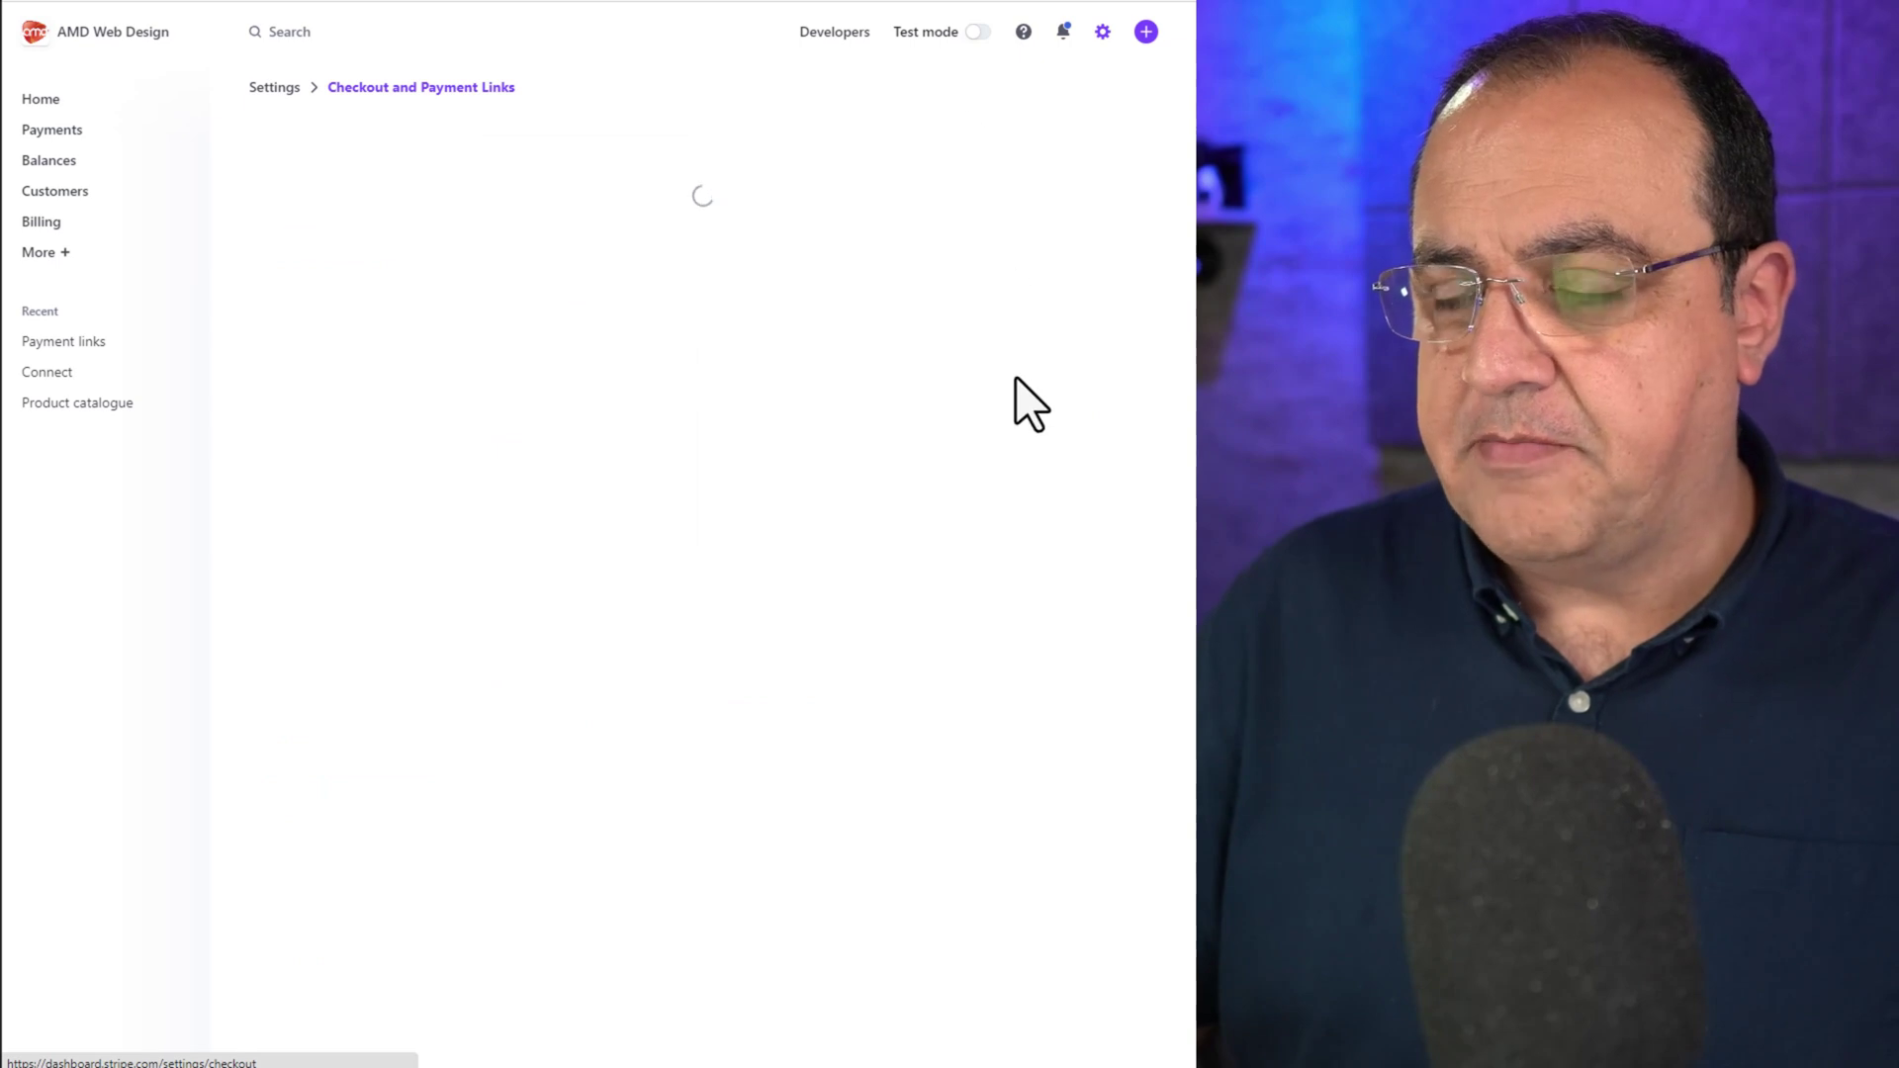
Enable Checkout's client-only integration and allow it to read product information
scroll(1060, 358, "down", 10)
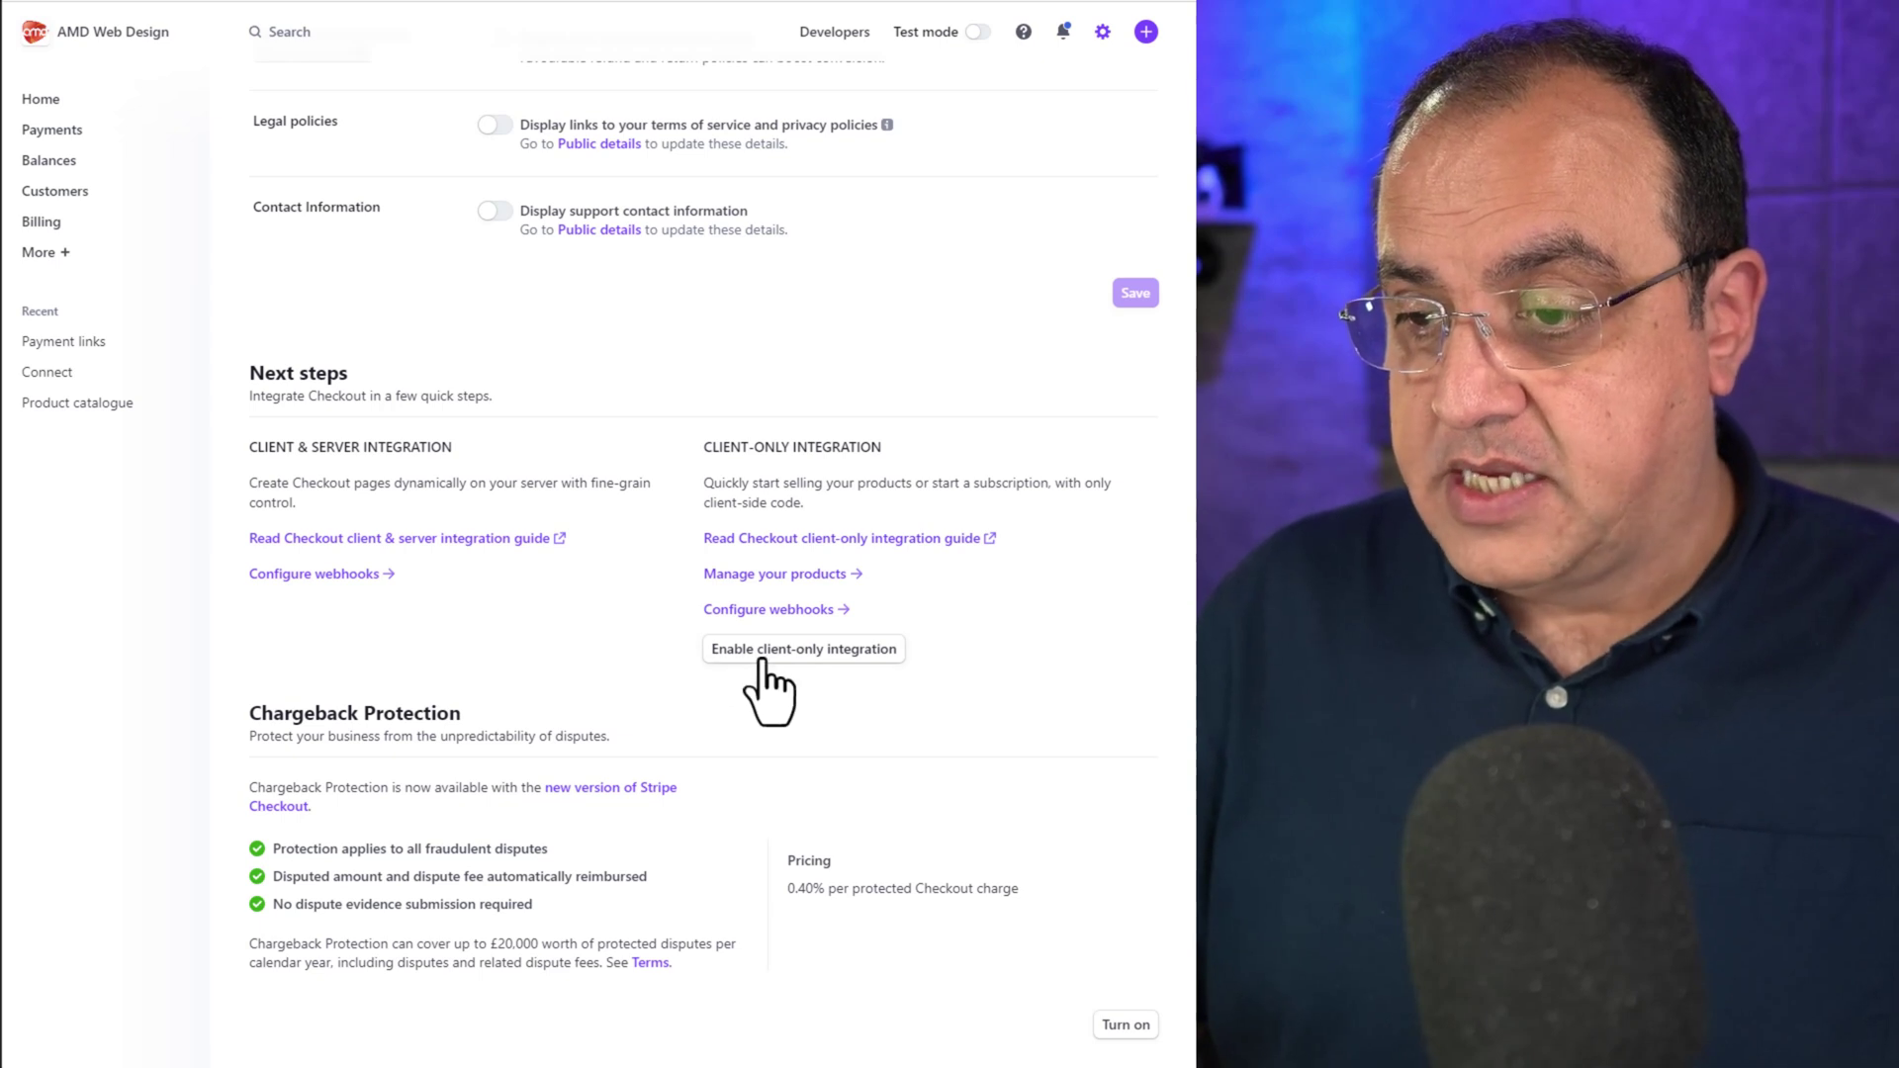
left_click(817, 656)
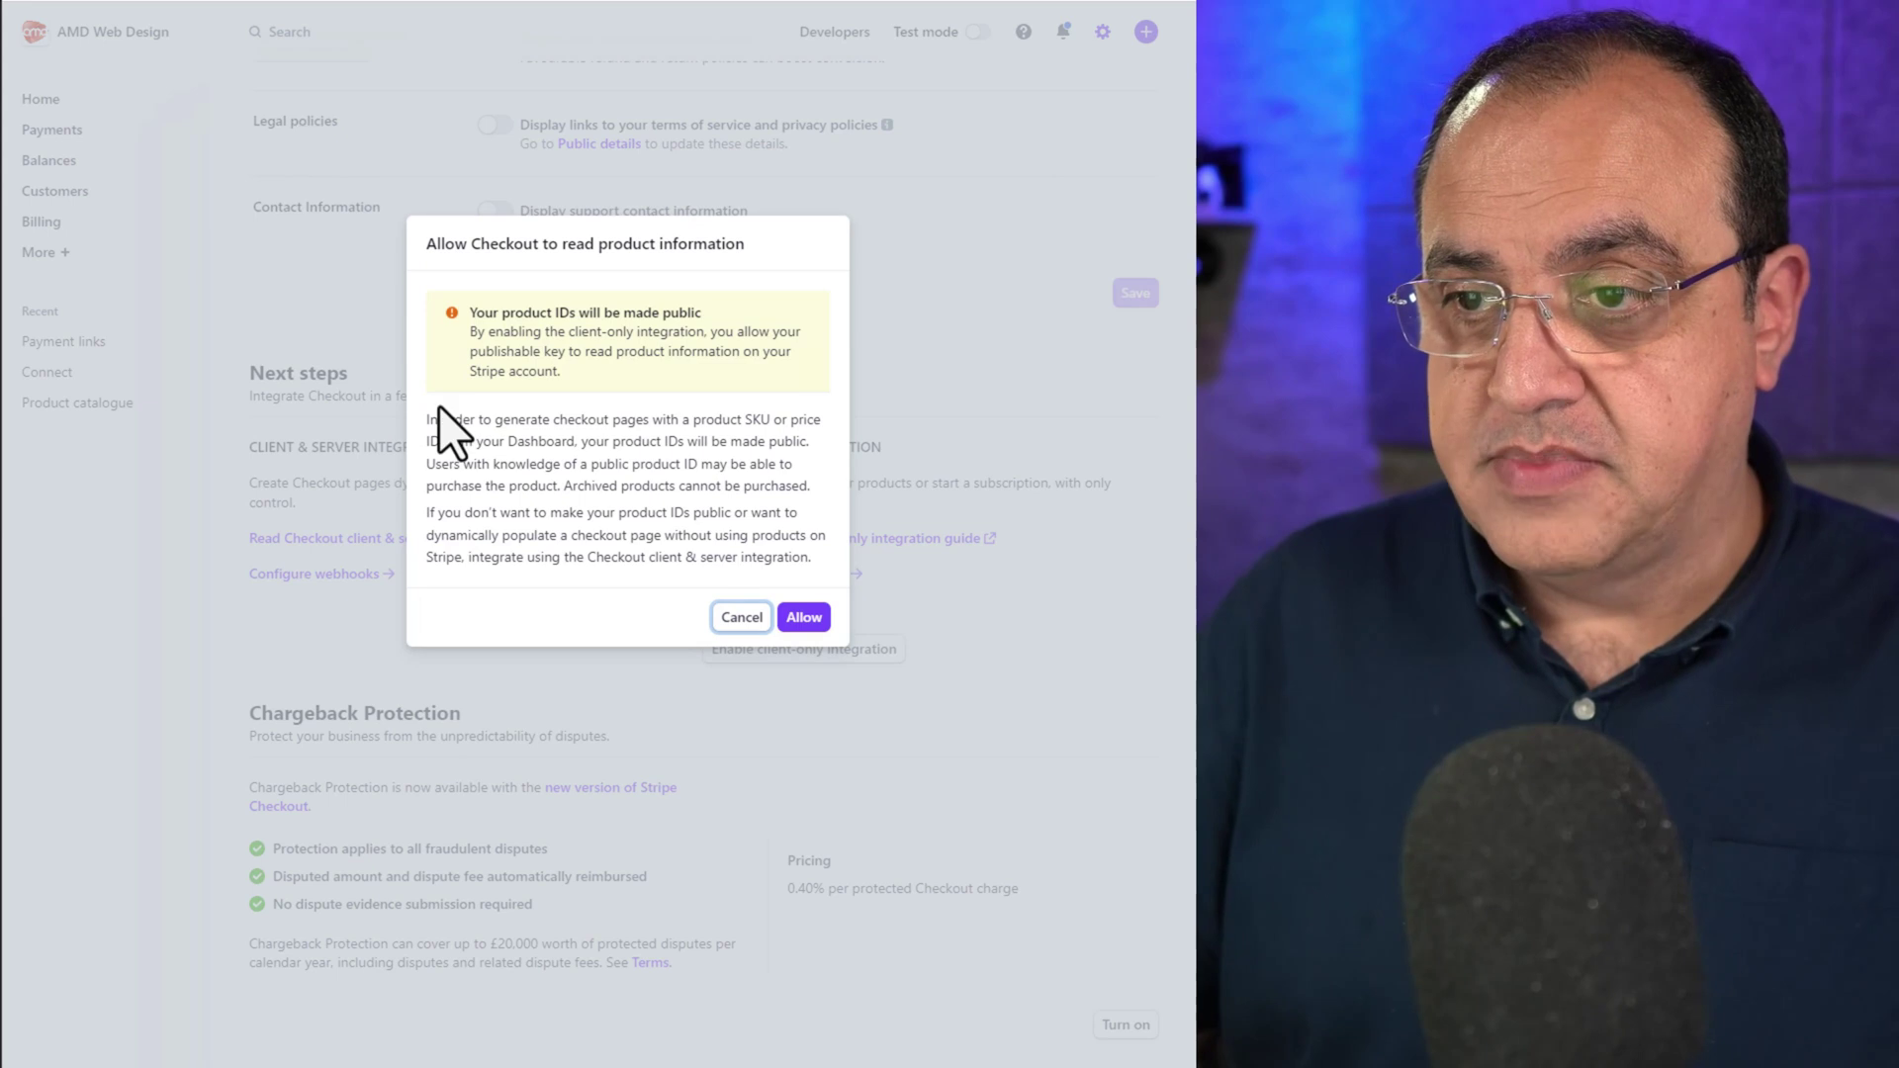
left_click(802, 618)
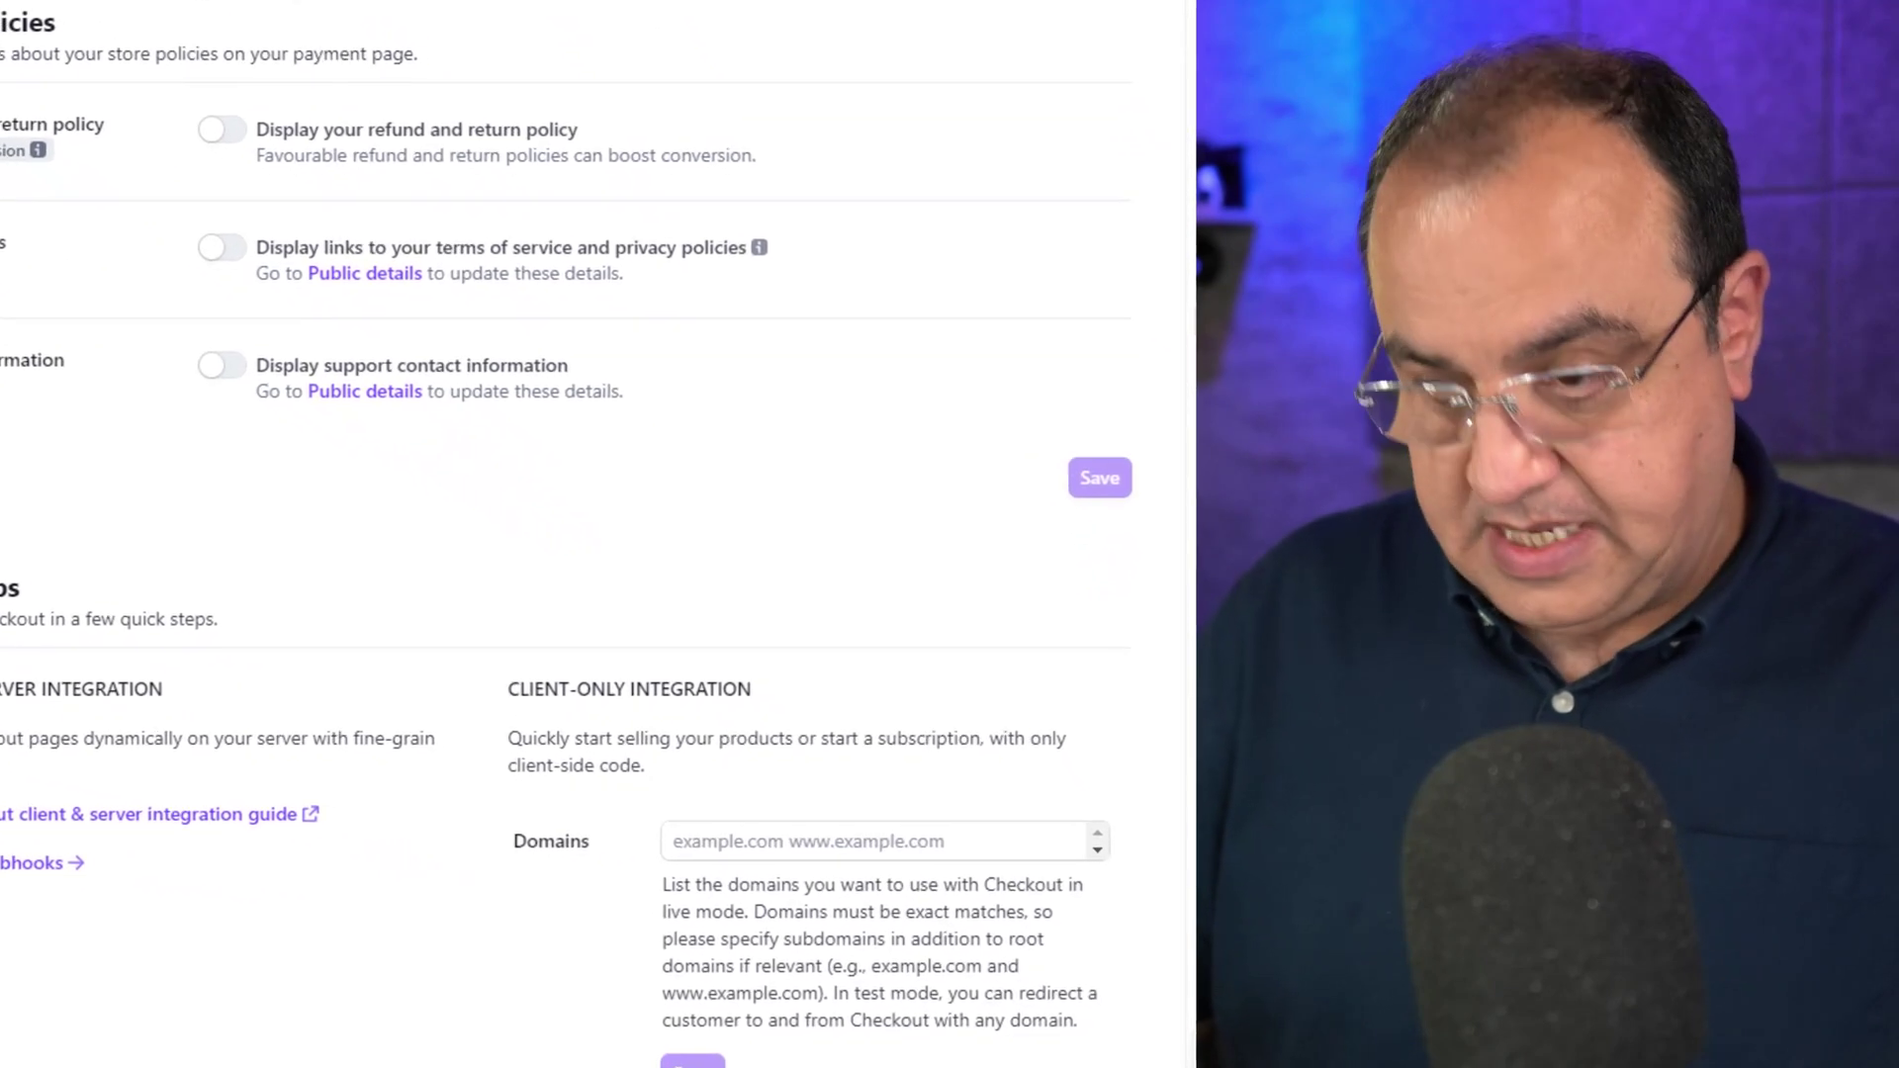
left_click(679, 836)
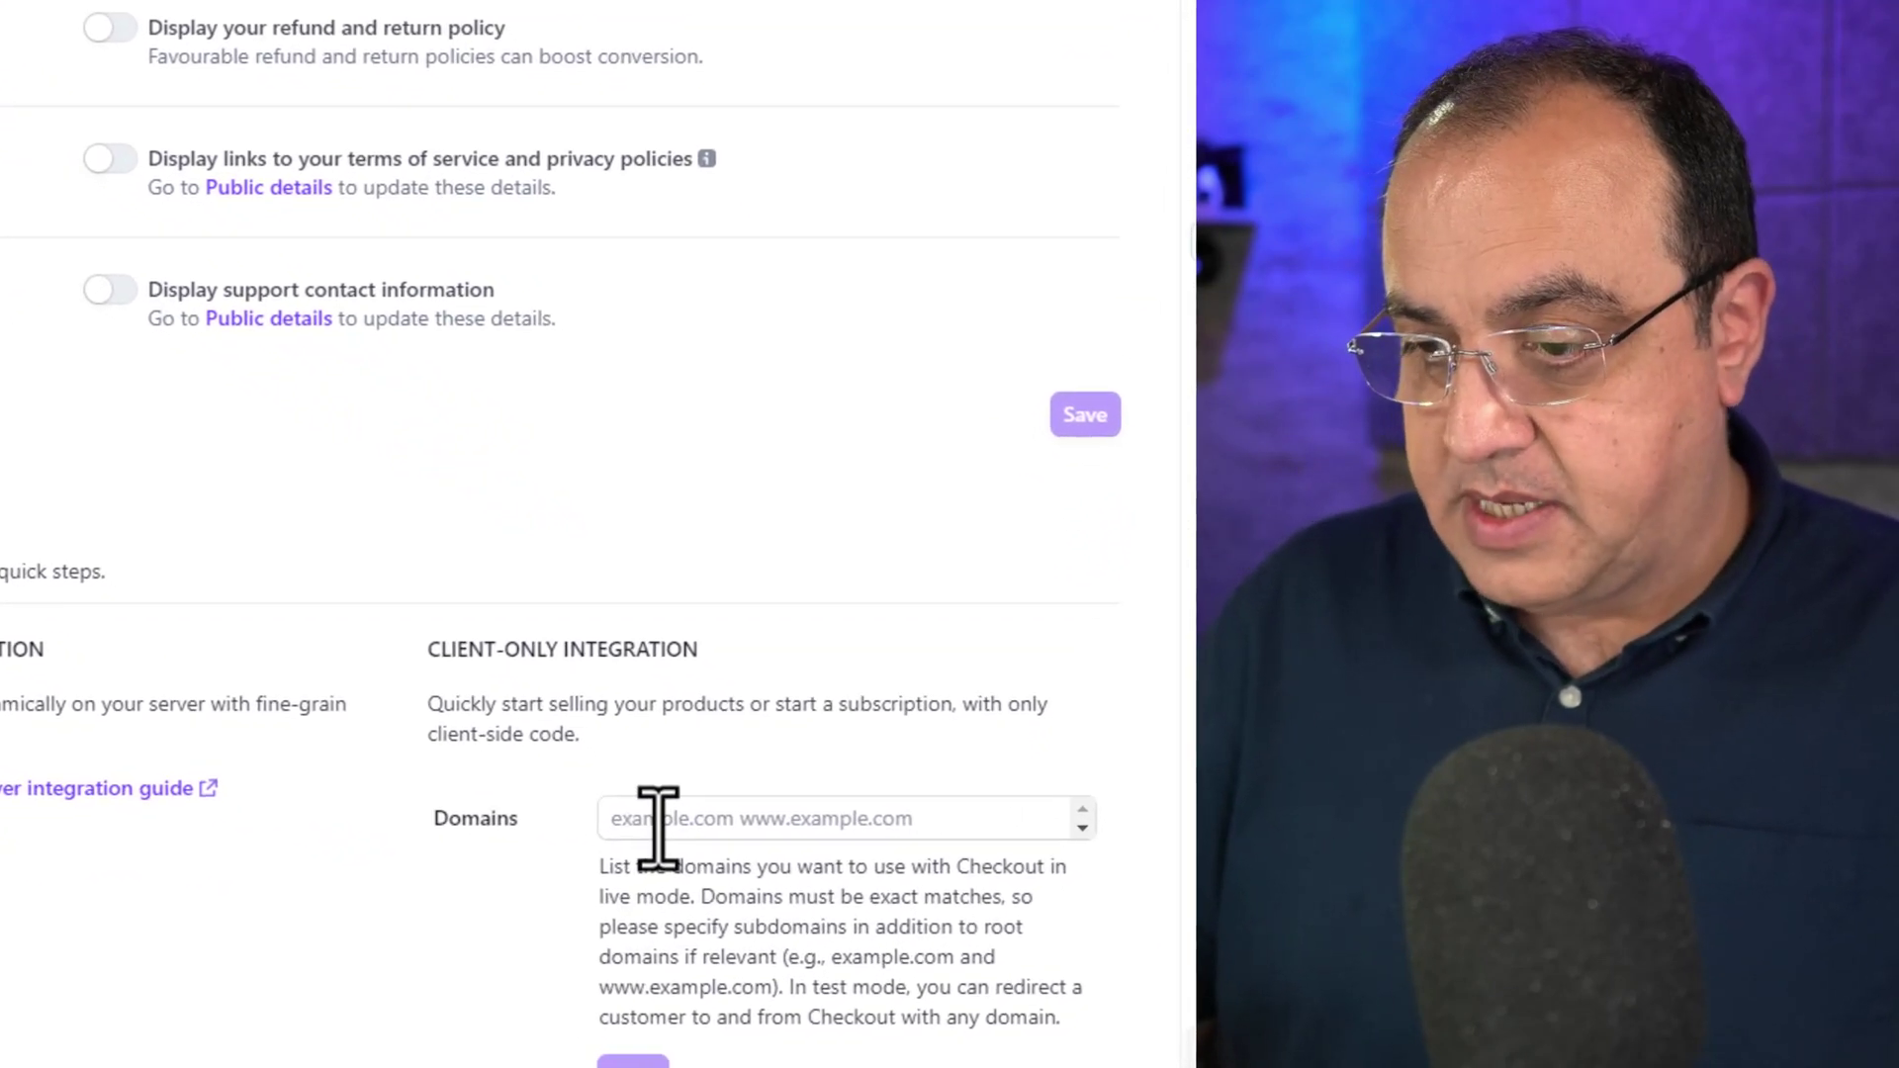
type("businessgrowthready.com")
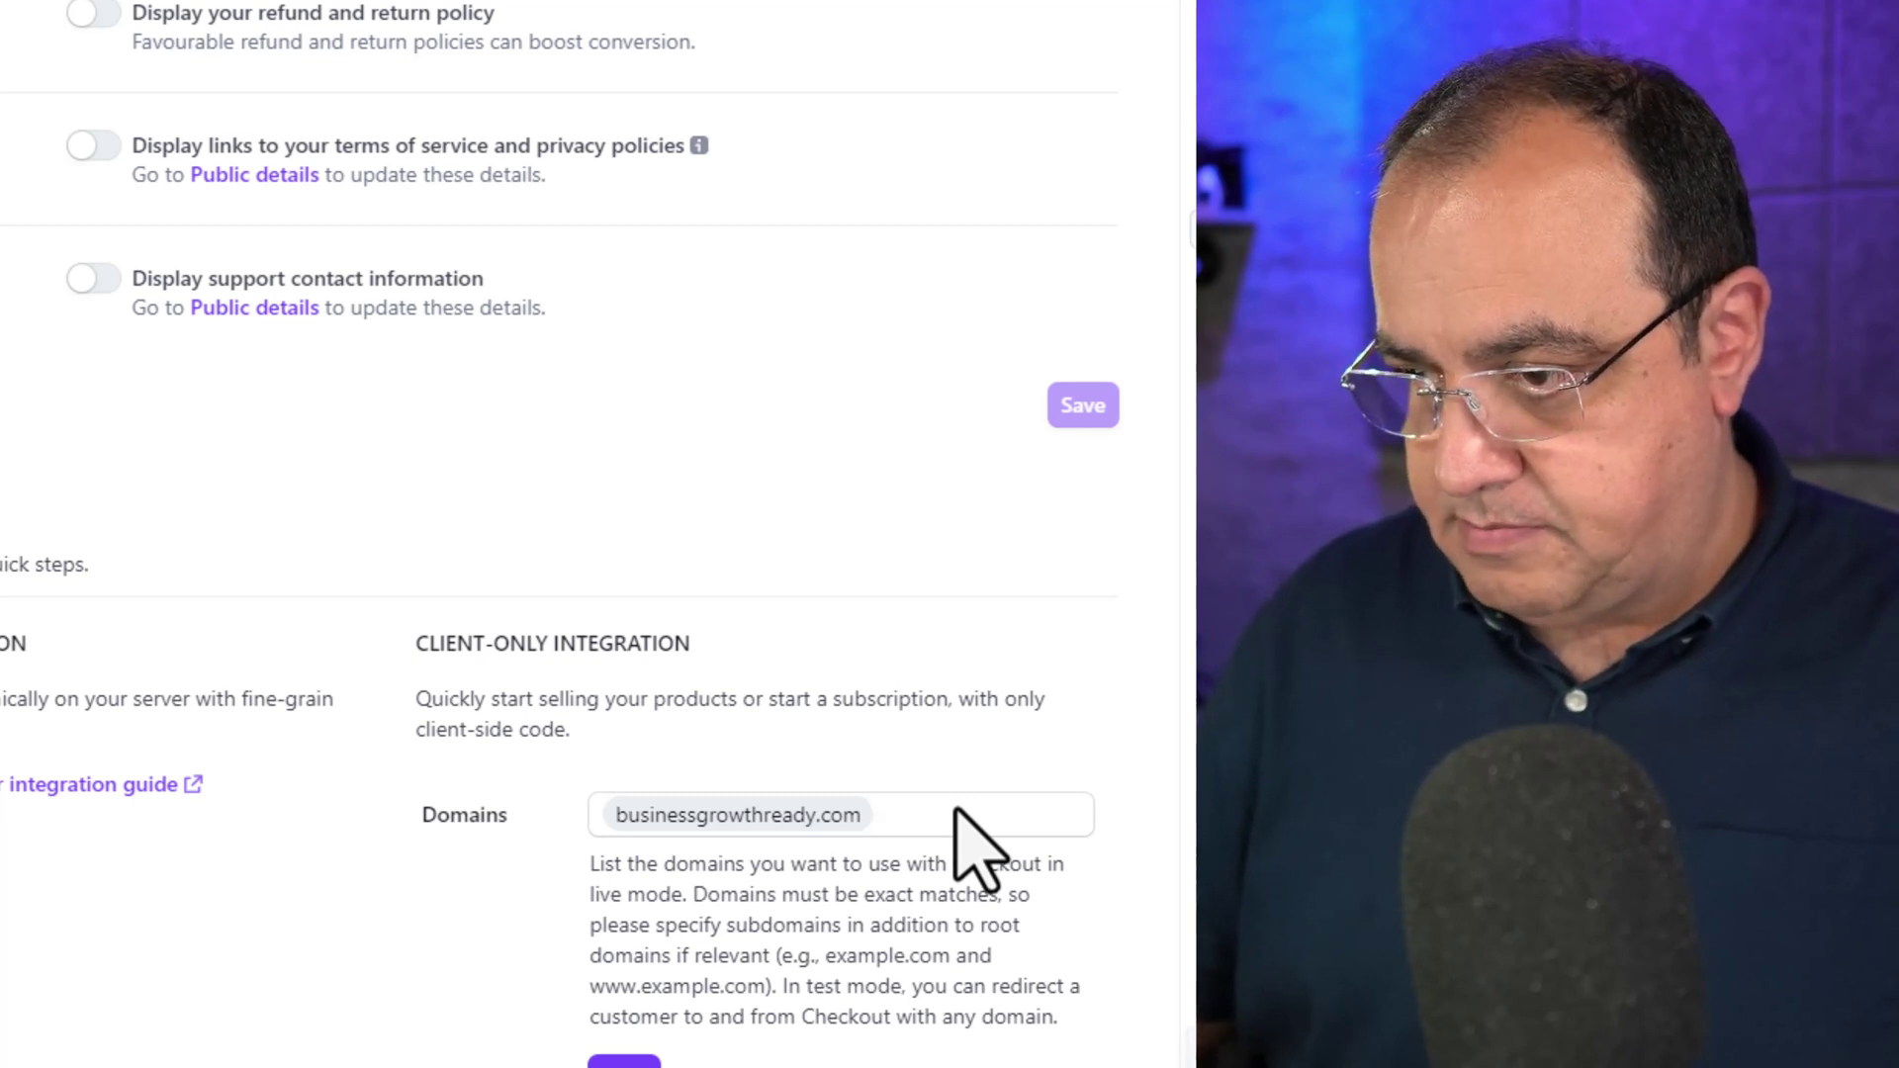
type("www.businessgrowthready.com")
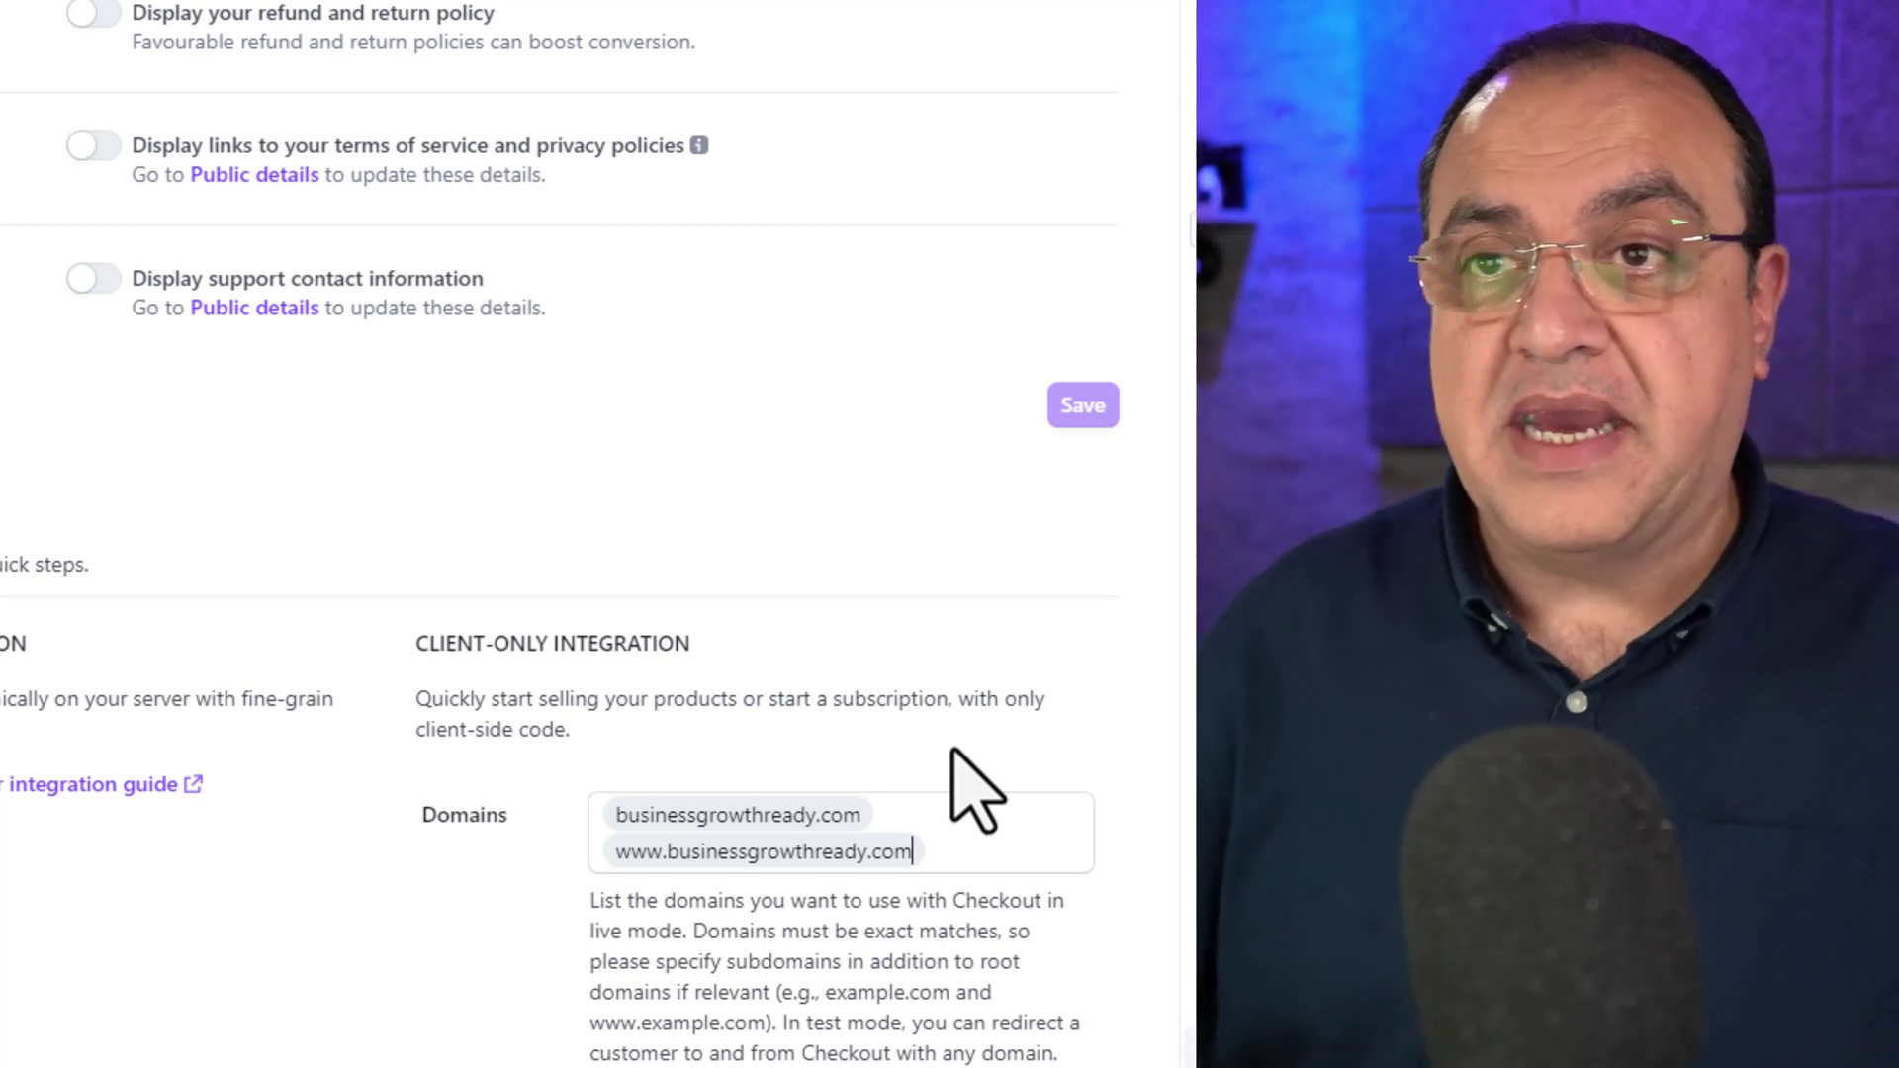
scroll(924, 615, "down", 6)
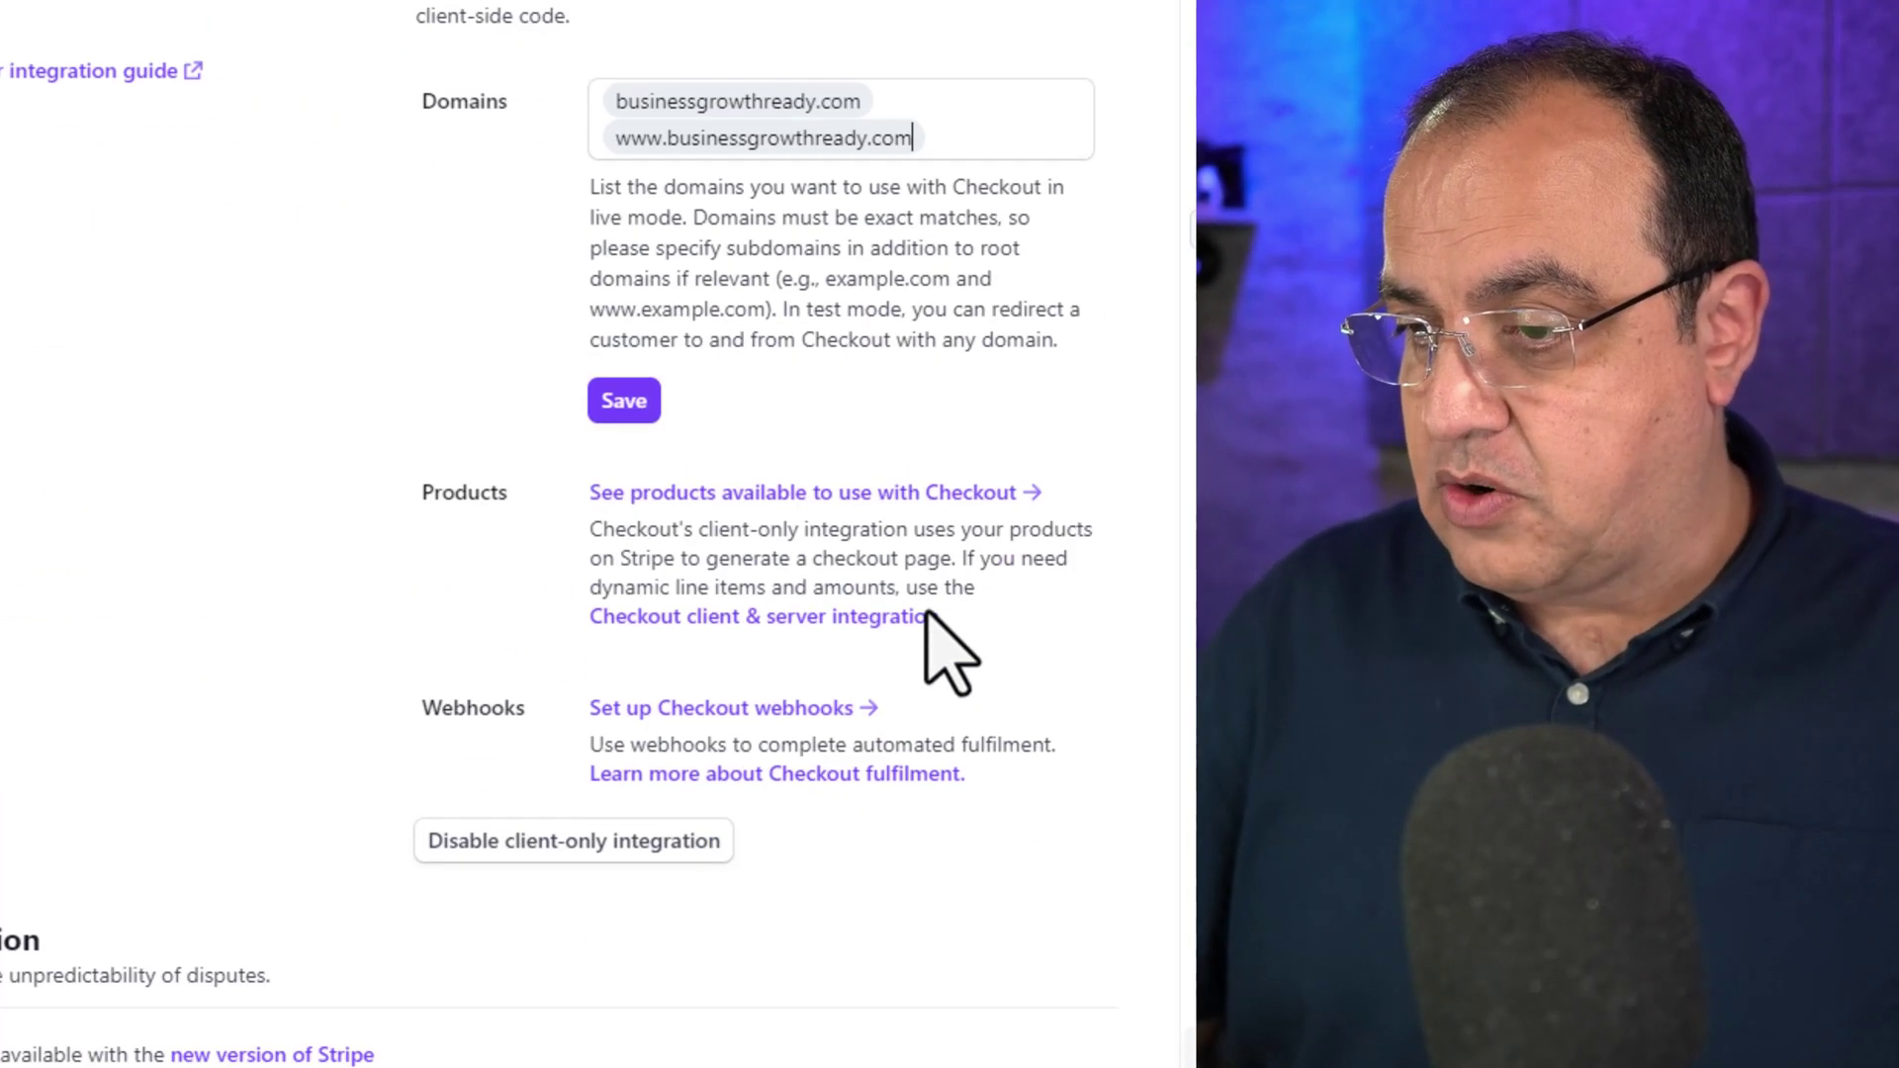
left_click(625, 403)
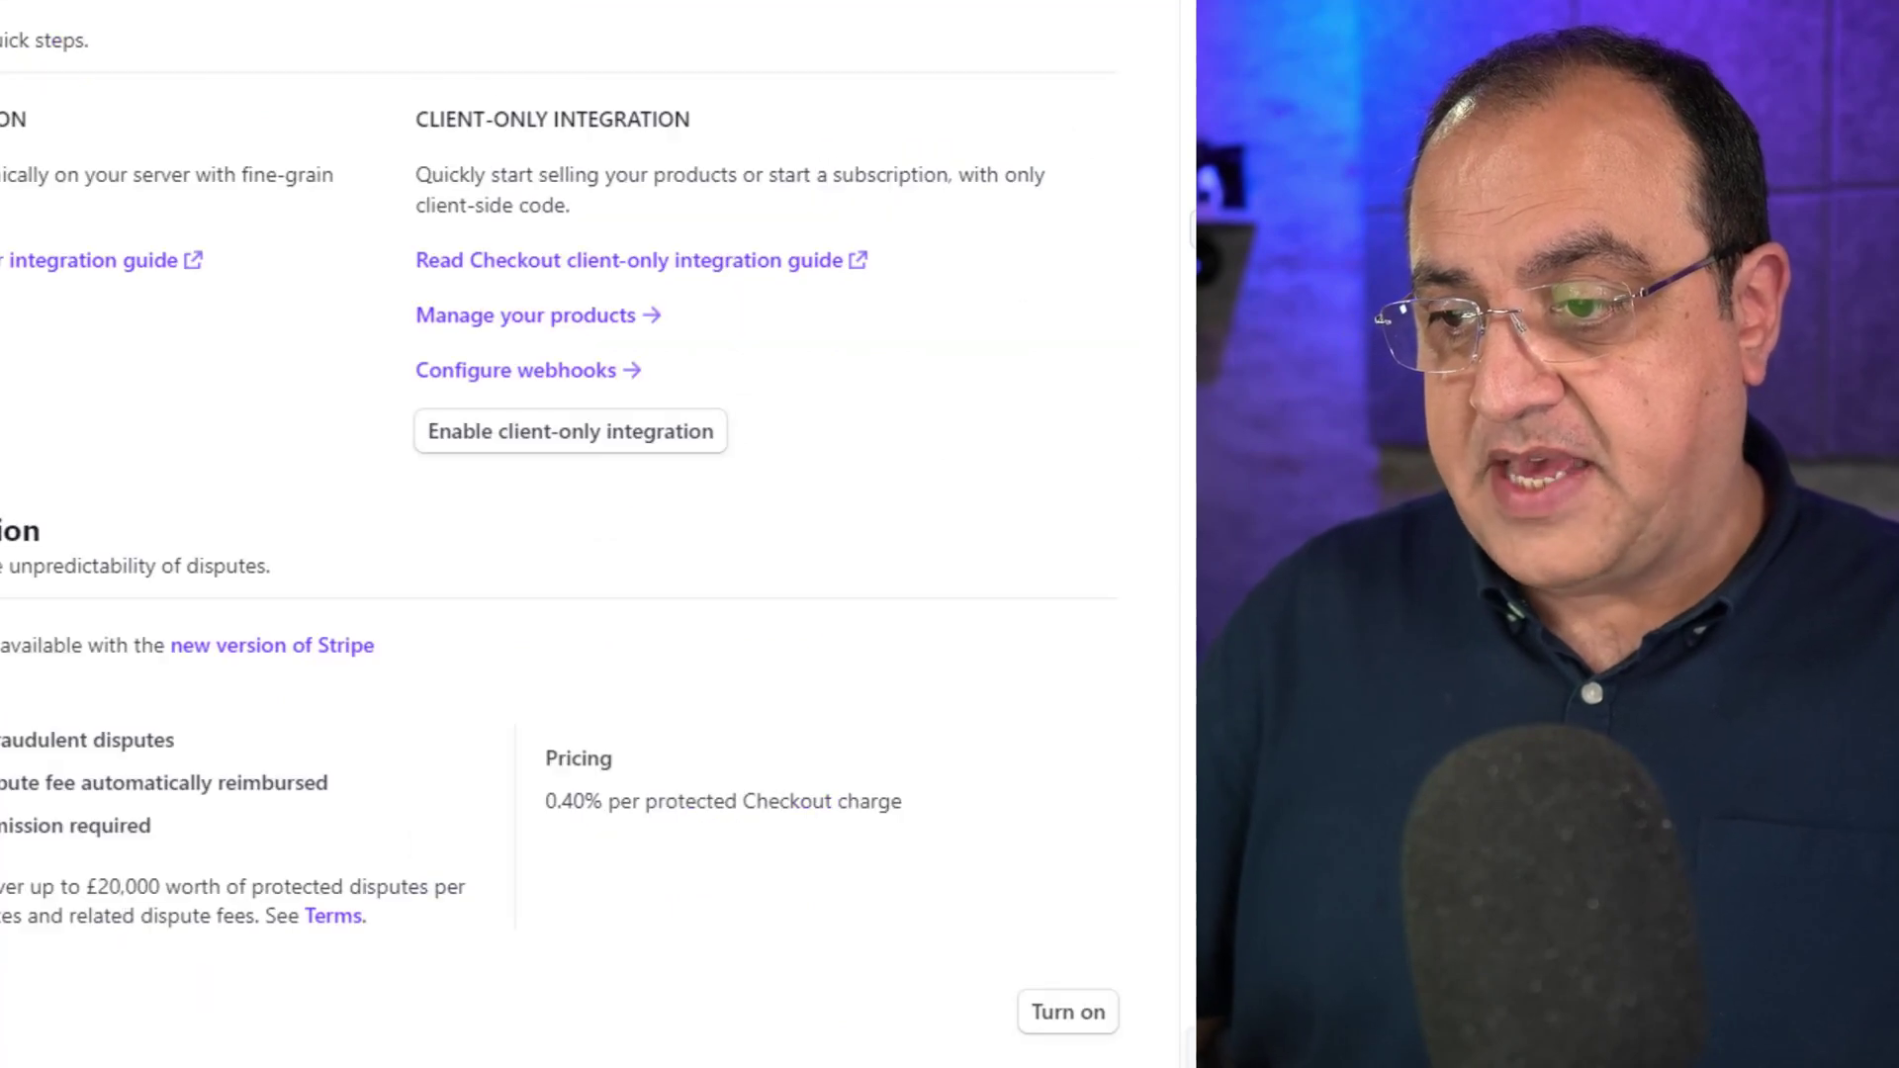
left_click(571, 432)
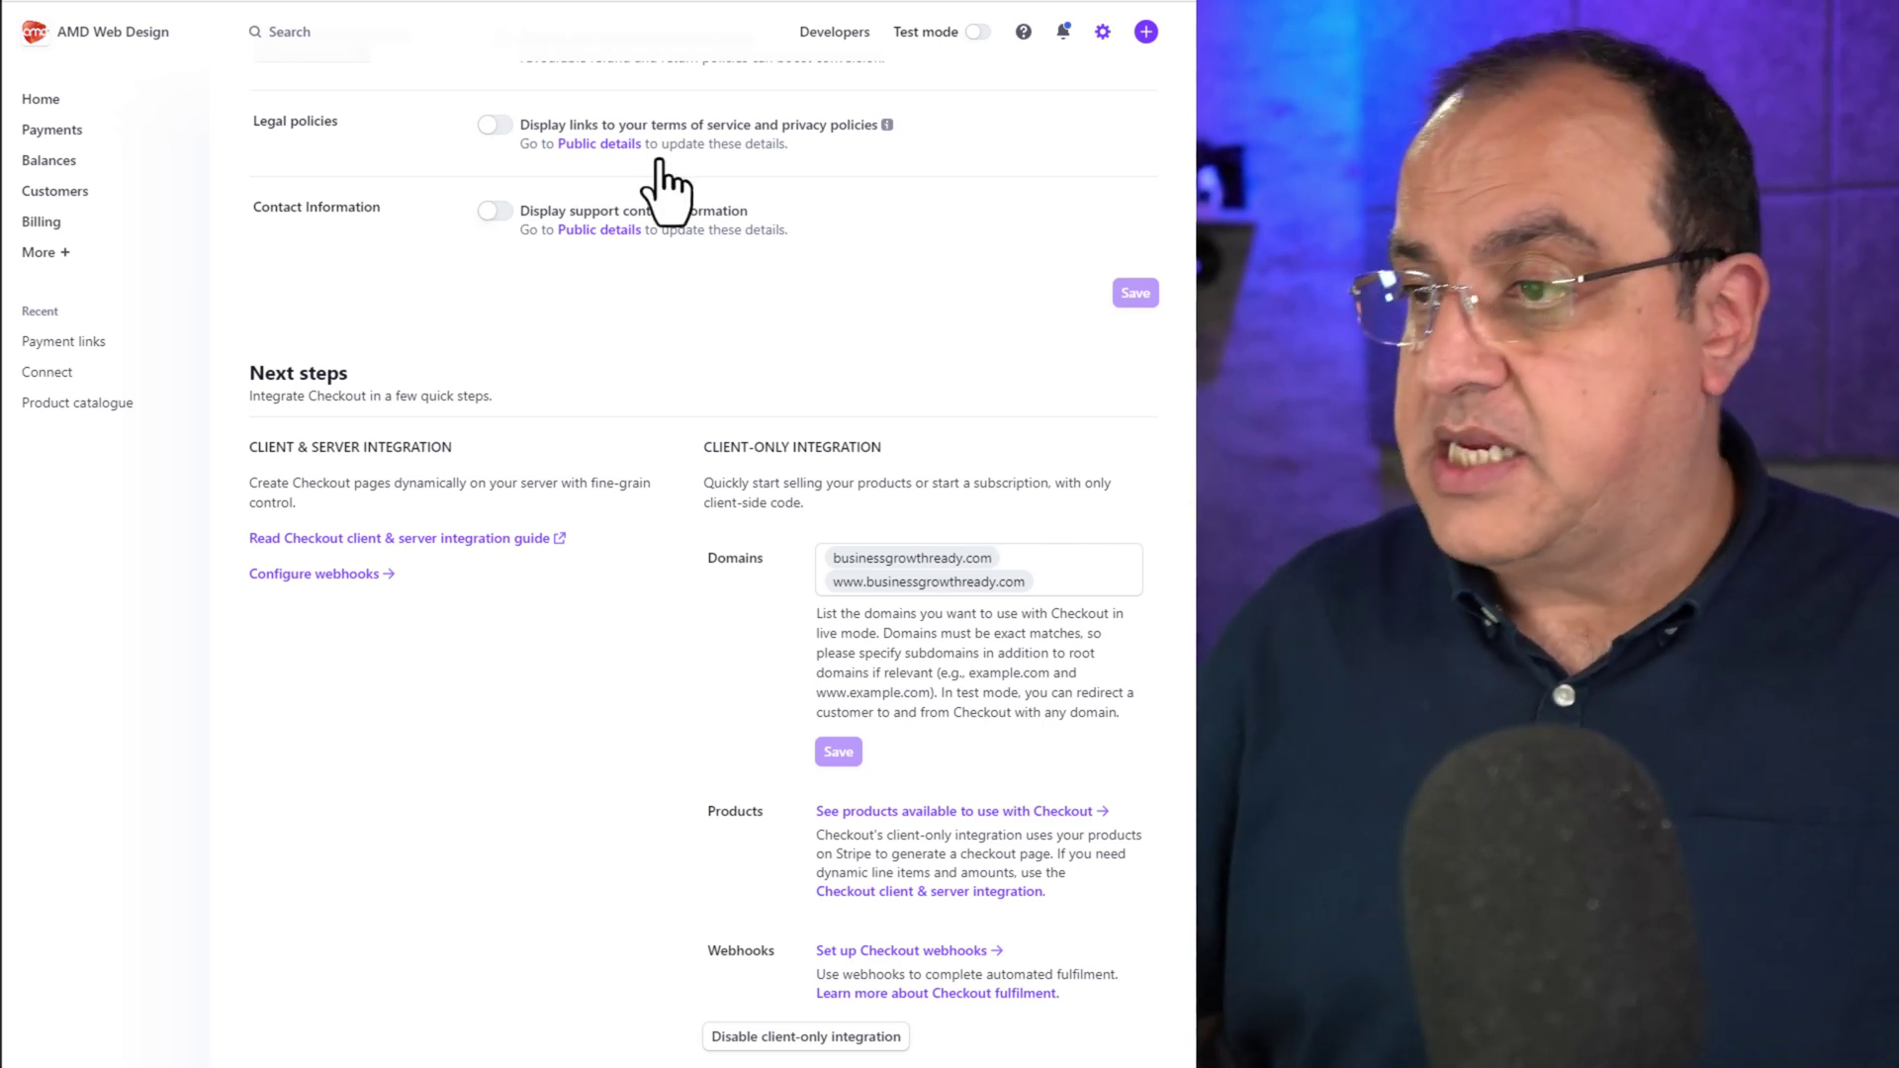
Start a new product in the product catalogue and name it Great Feeling Book
scroll(1029, 435, "up", 5)
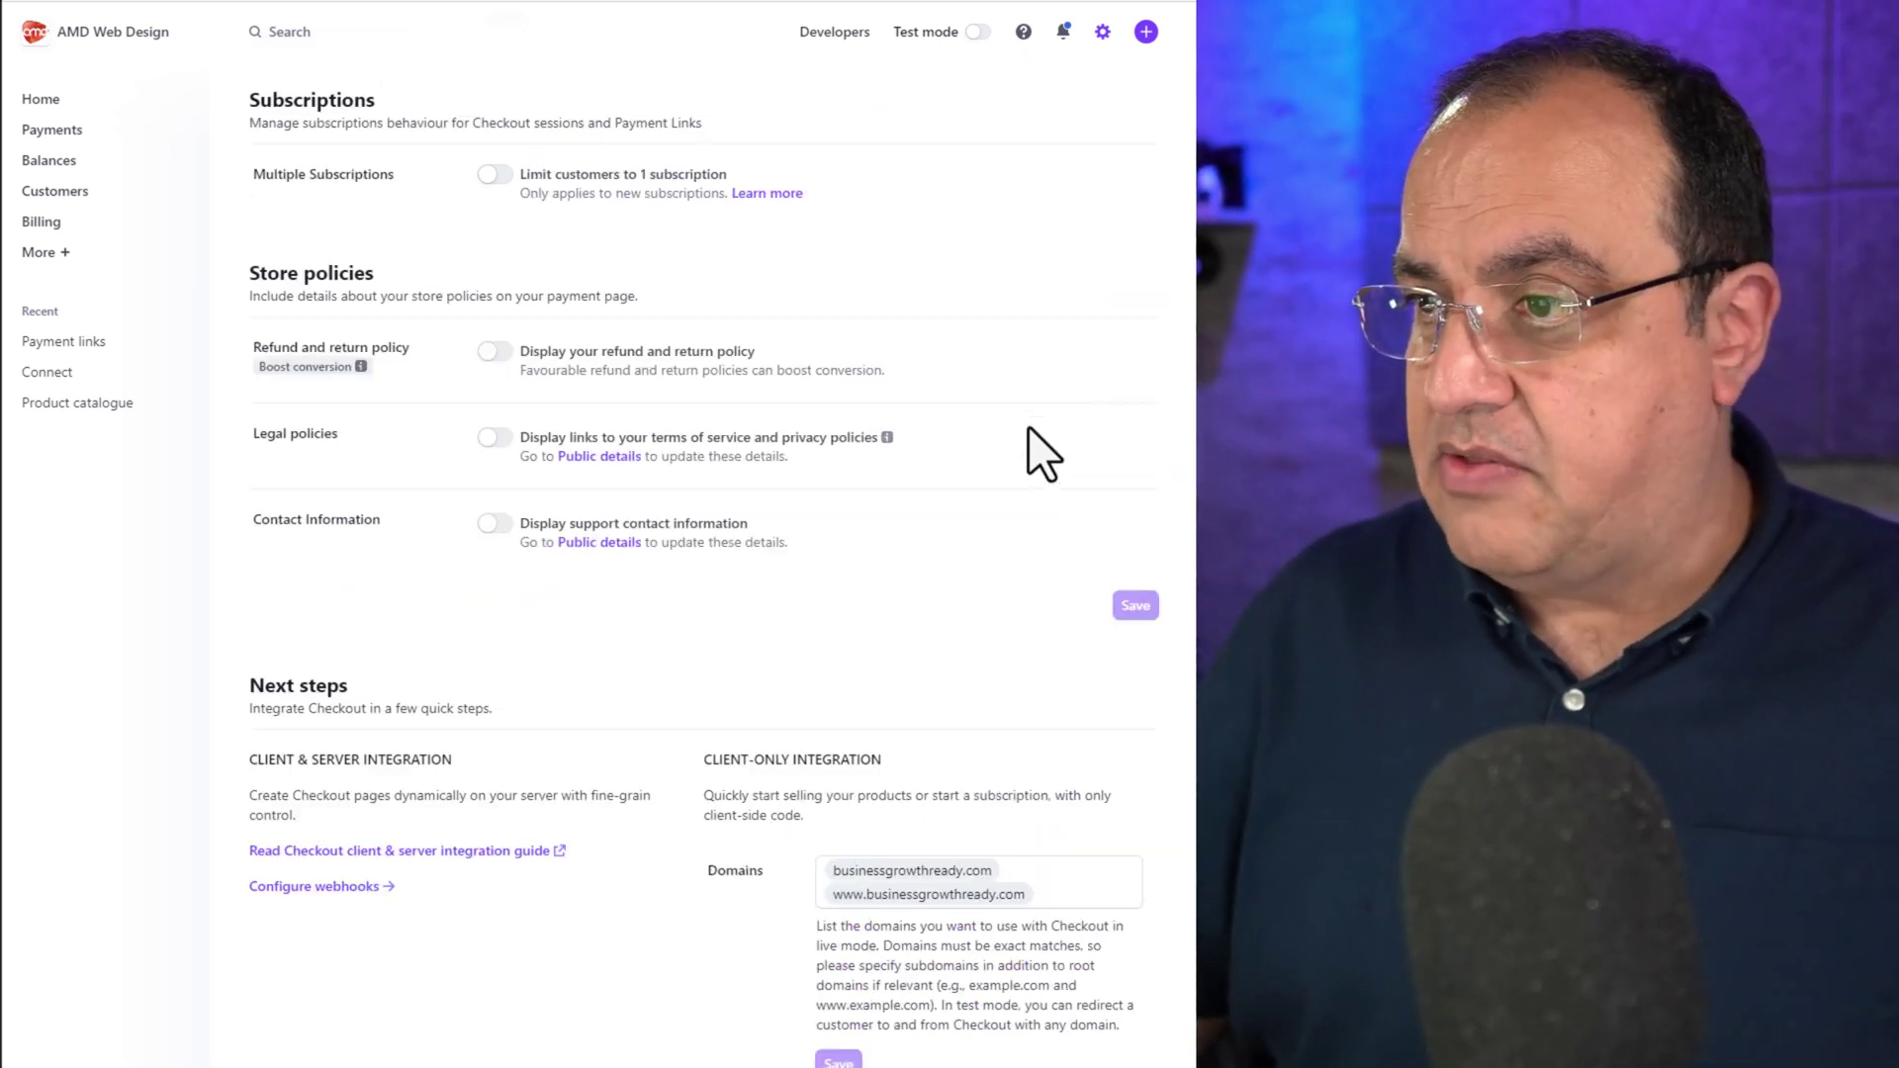
scroll(1019, 454, "up", 5)
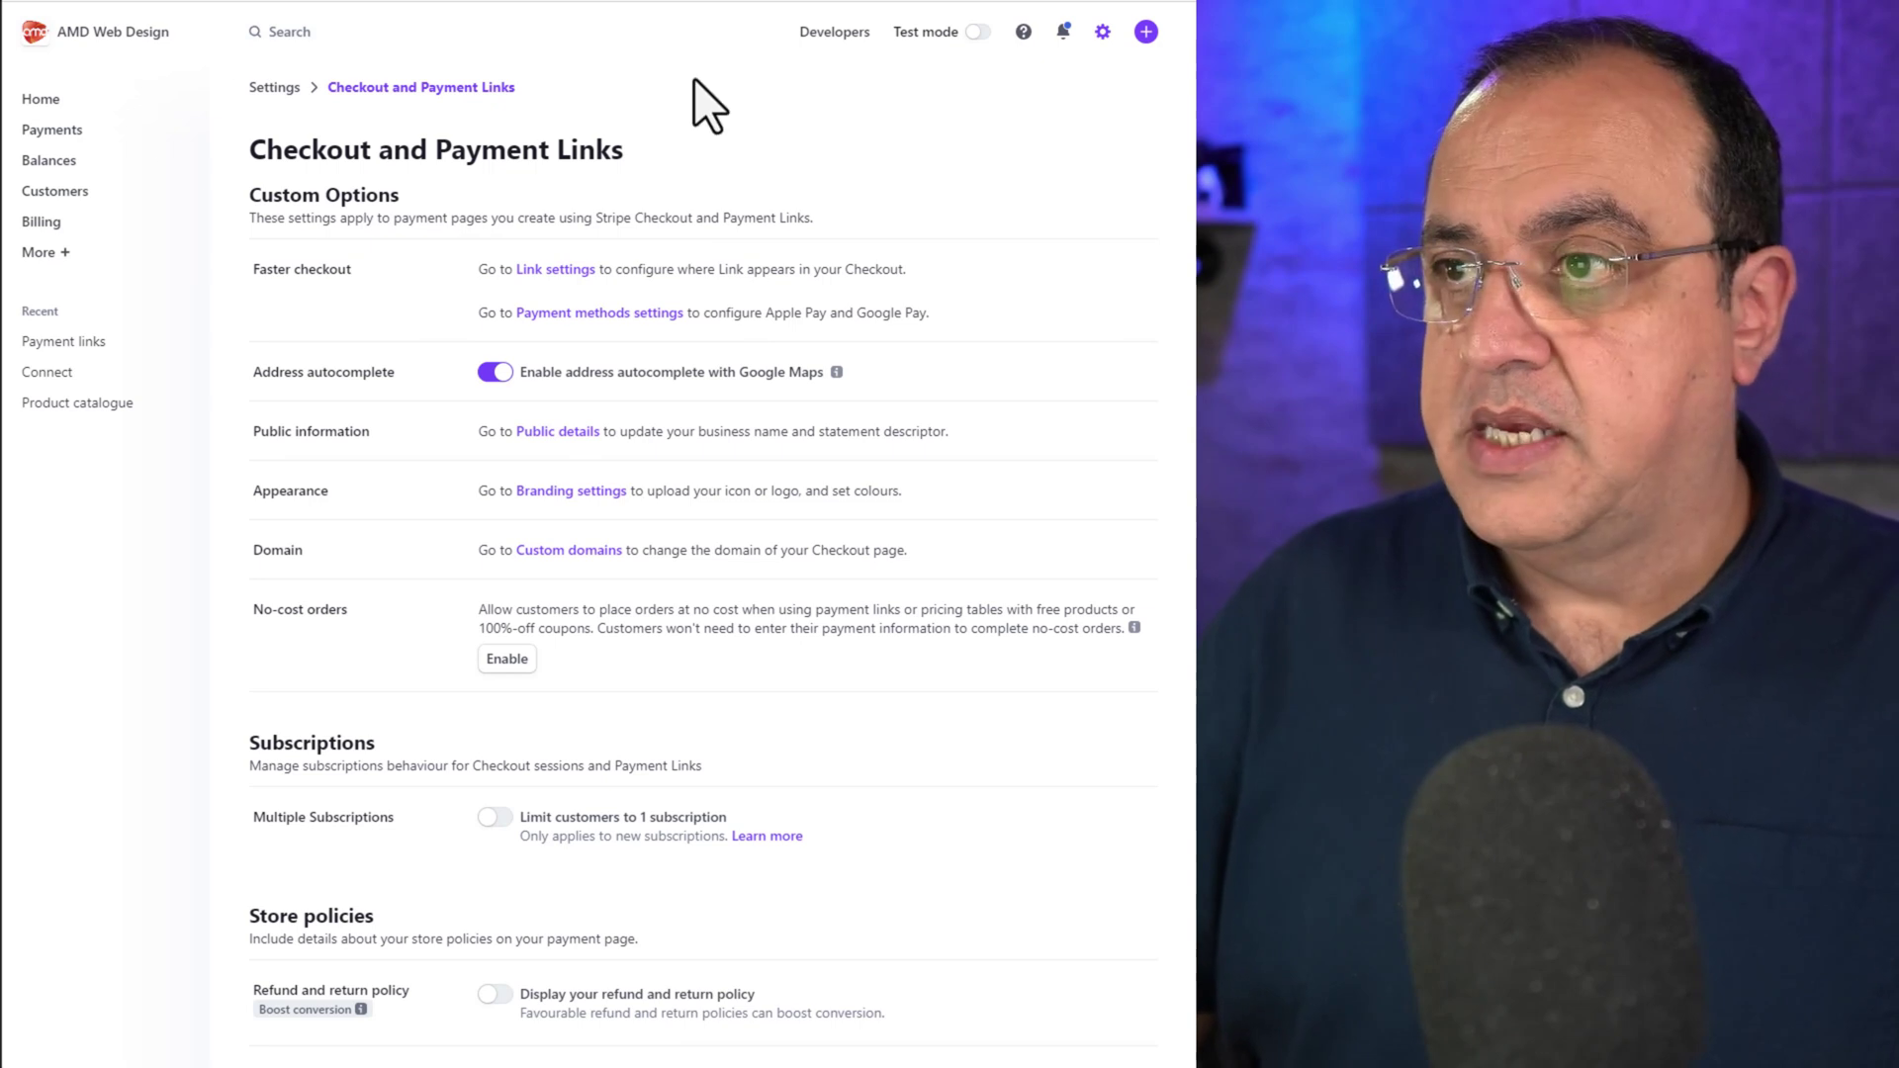
left_click(43, 96)
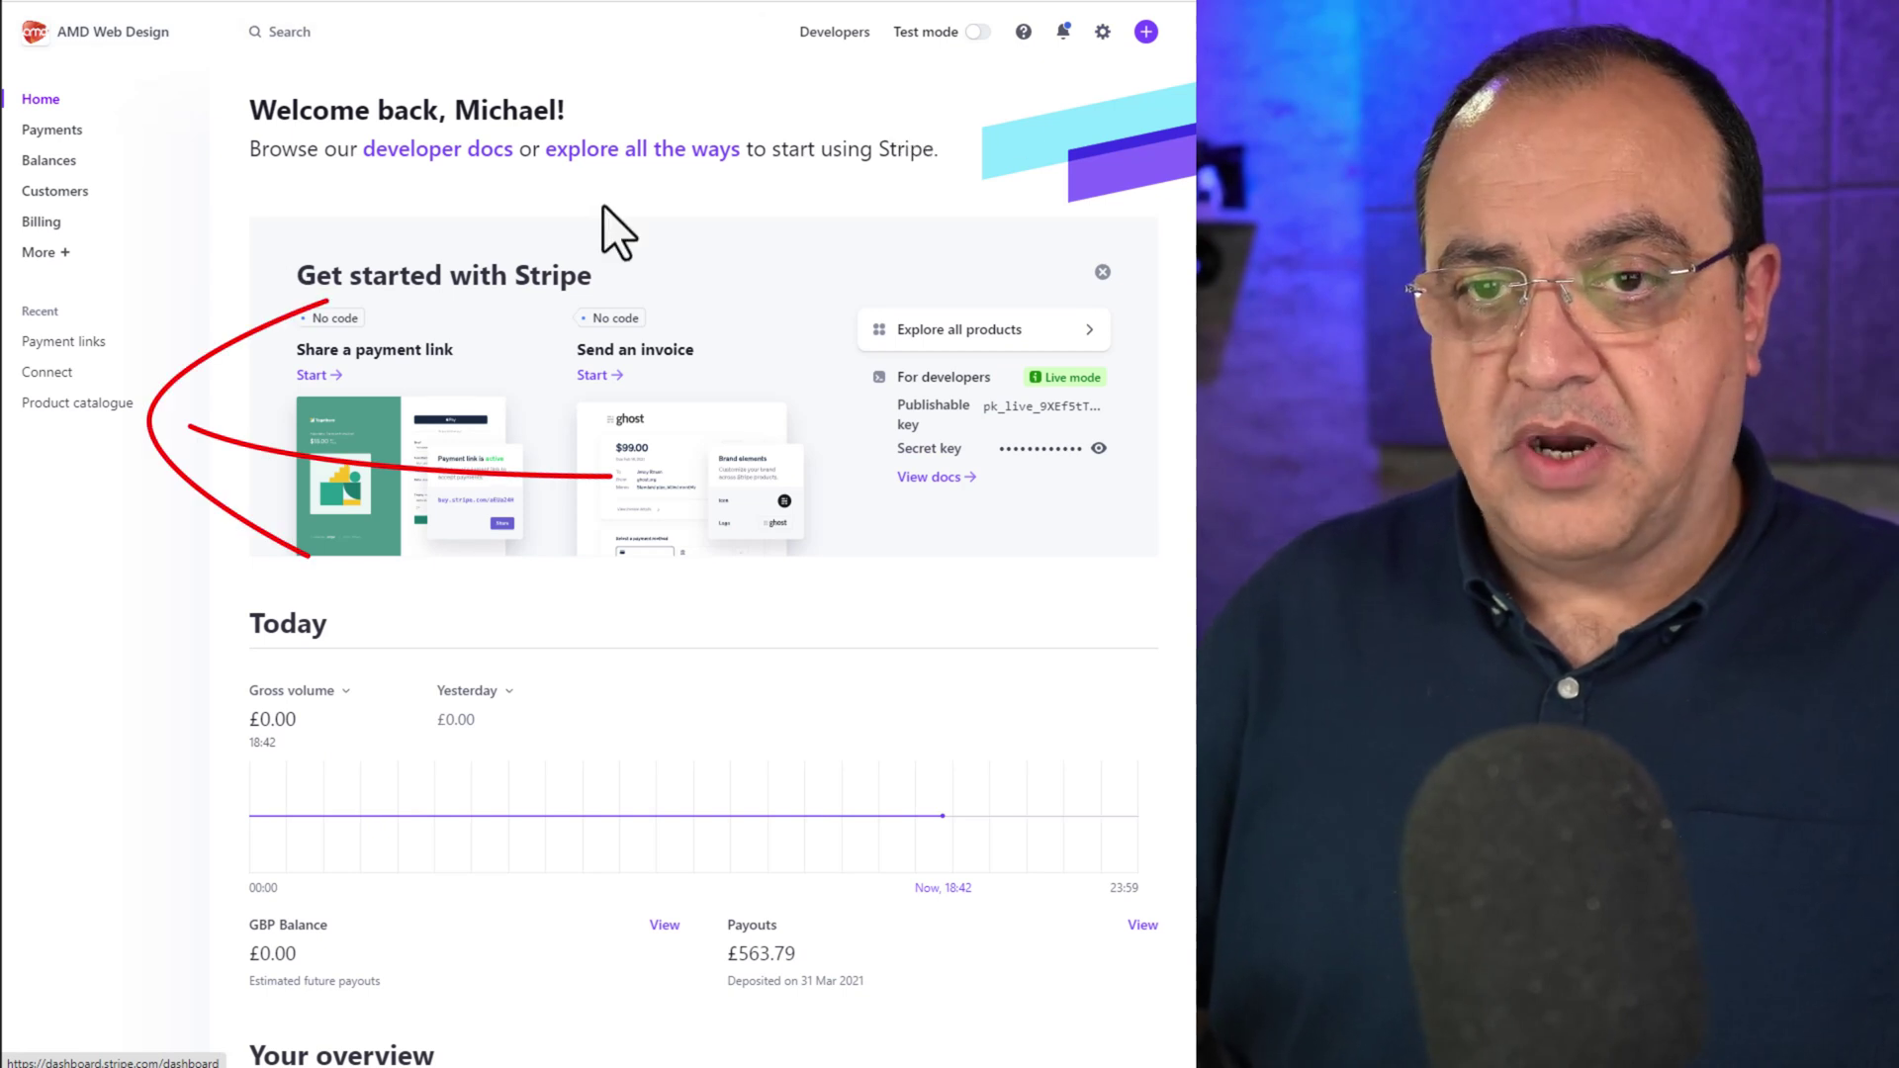
left_click(99, 403)
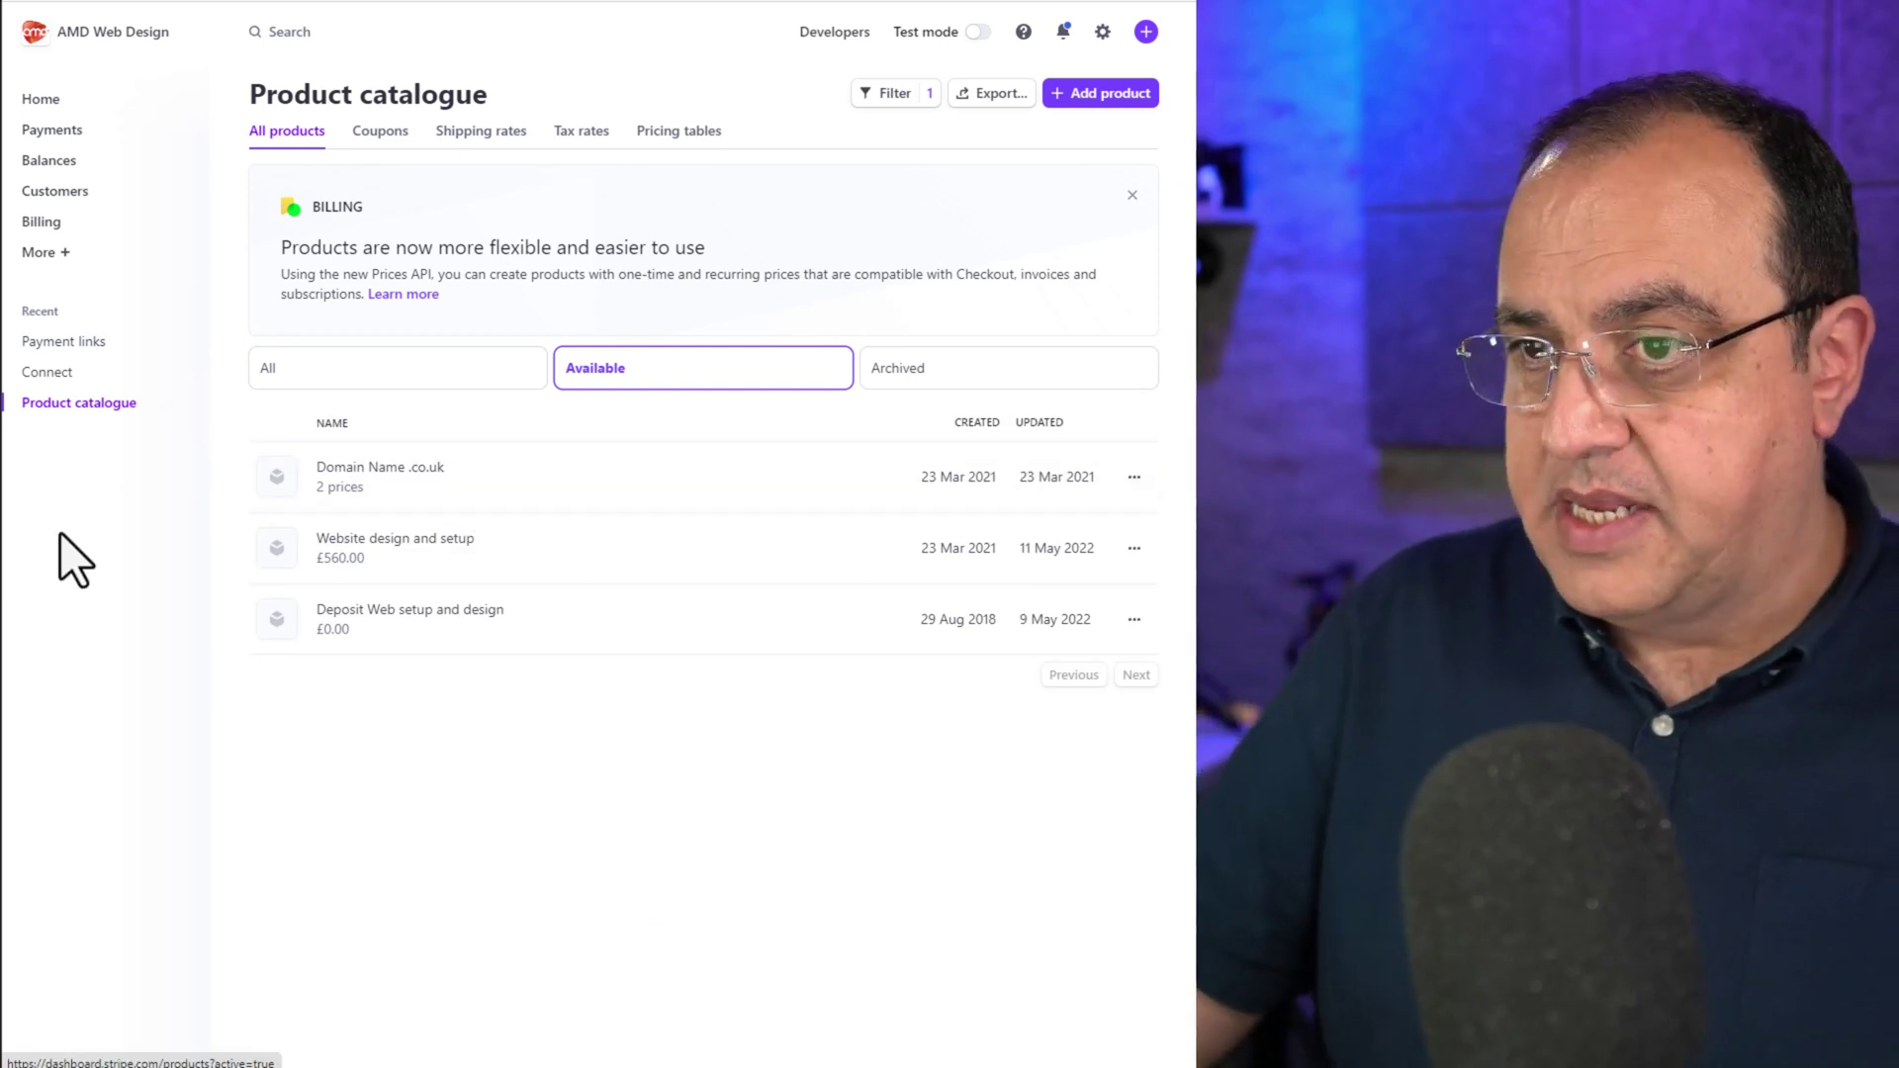
left_click(1108, 93)
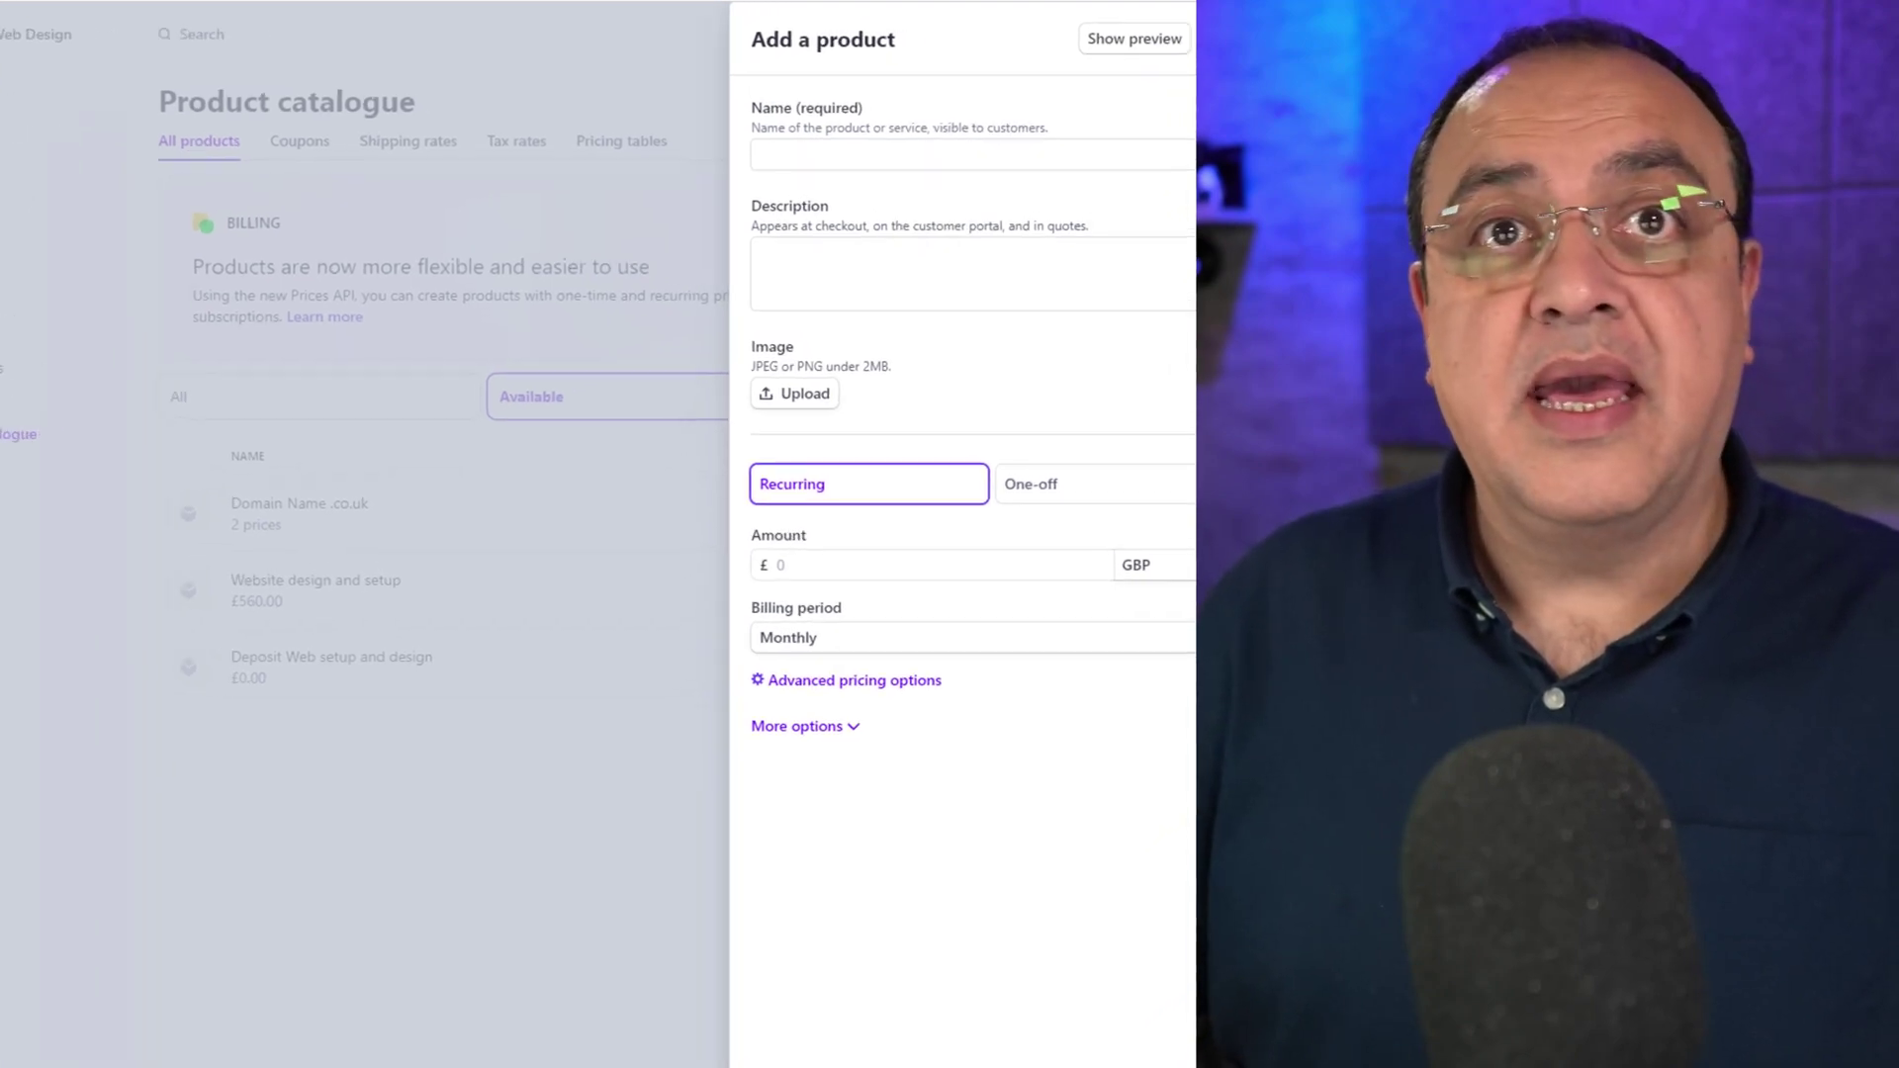
left_click(799, 203)
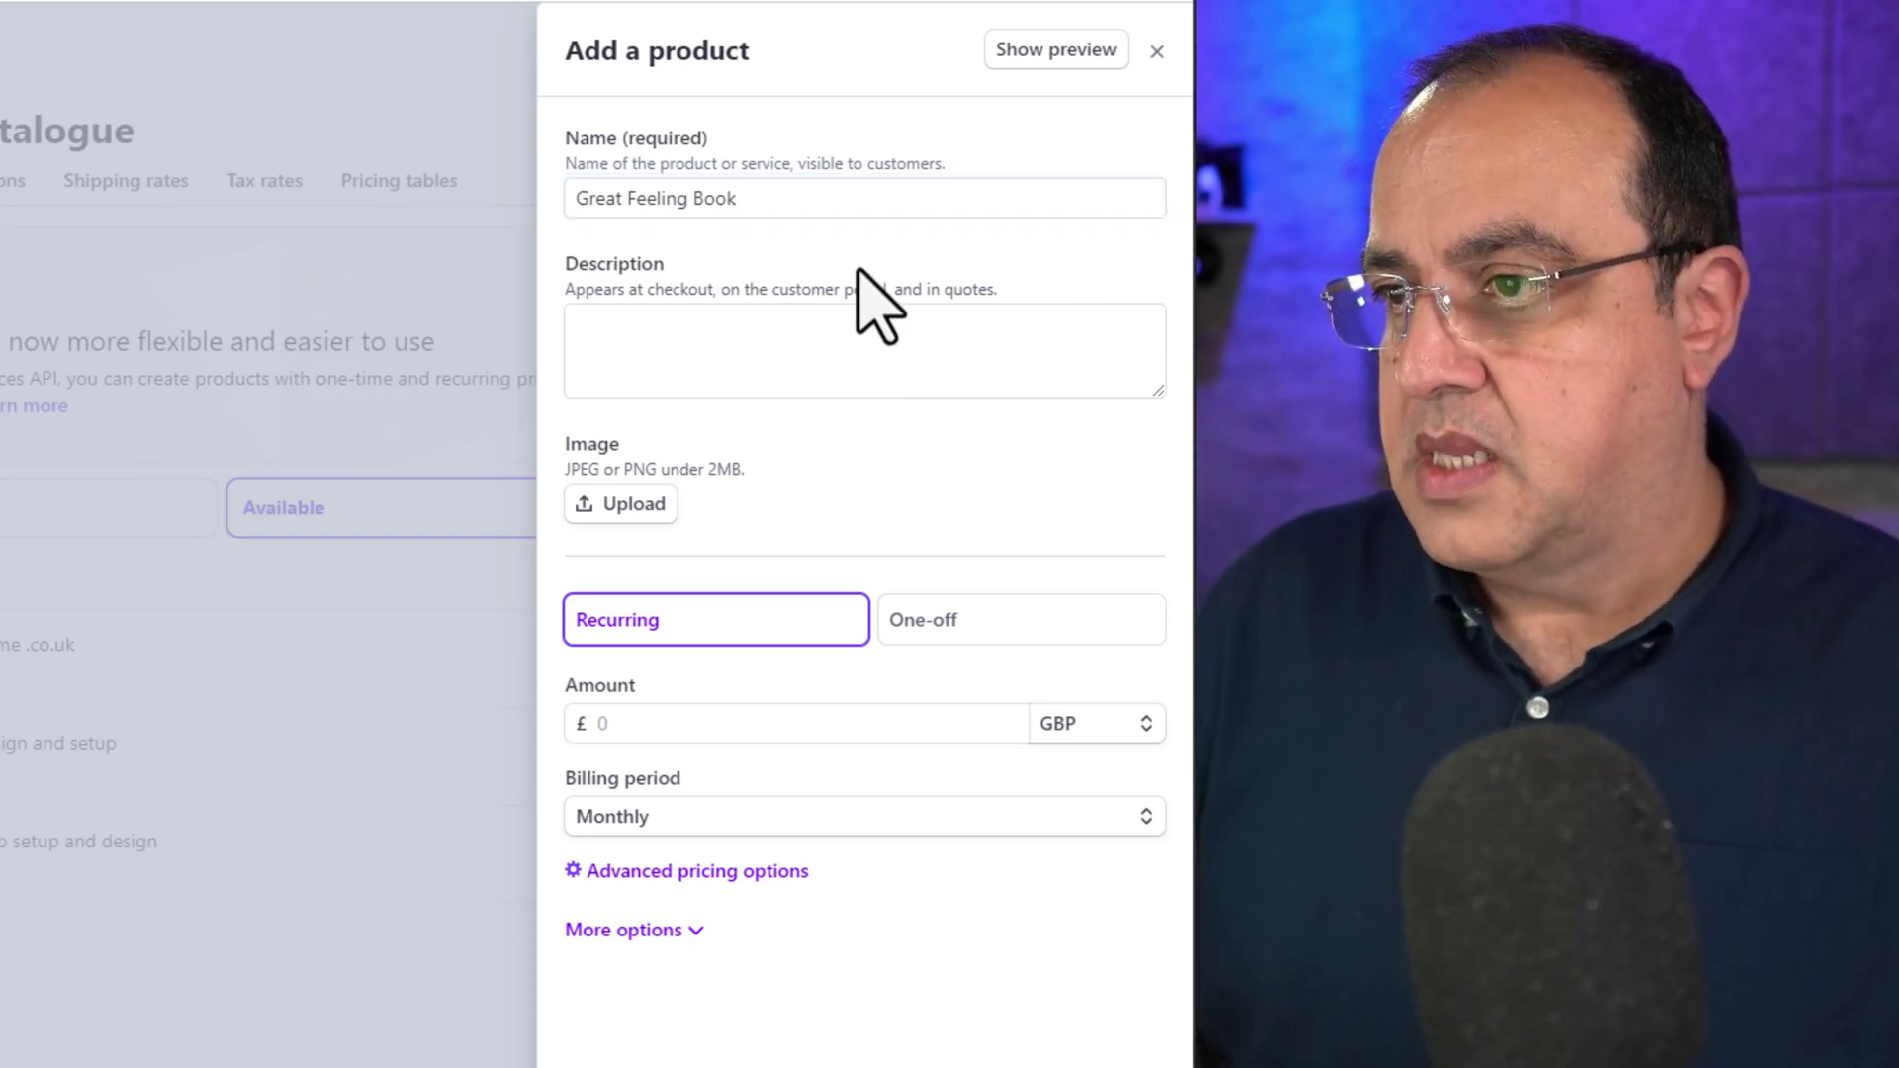
Paste the book's description and trim it to the 250-character limit, ending at "make sure they get done."
left_click(839, 357)
key("ctrl+v")
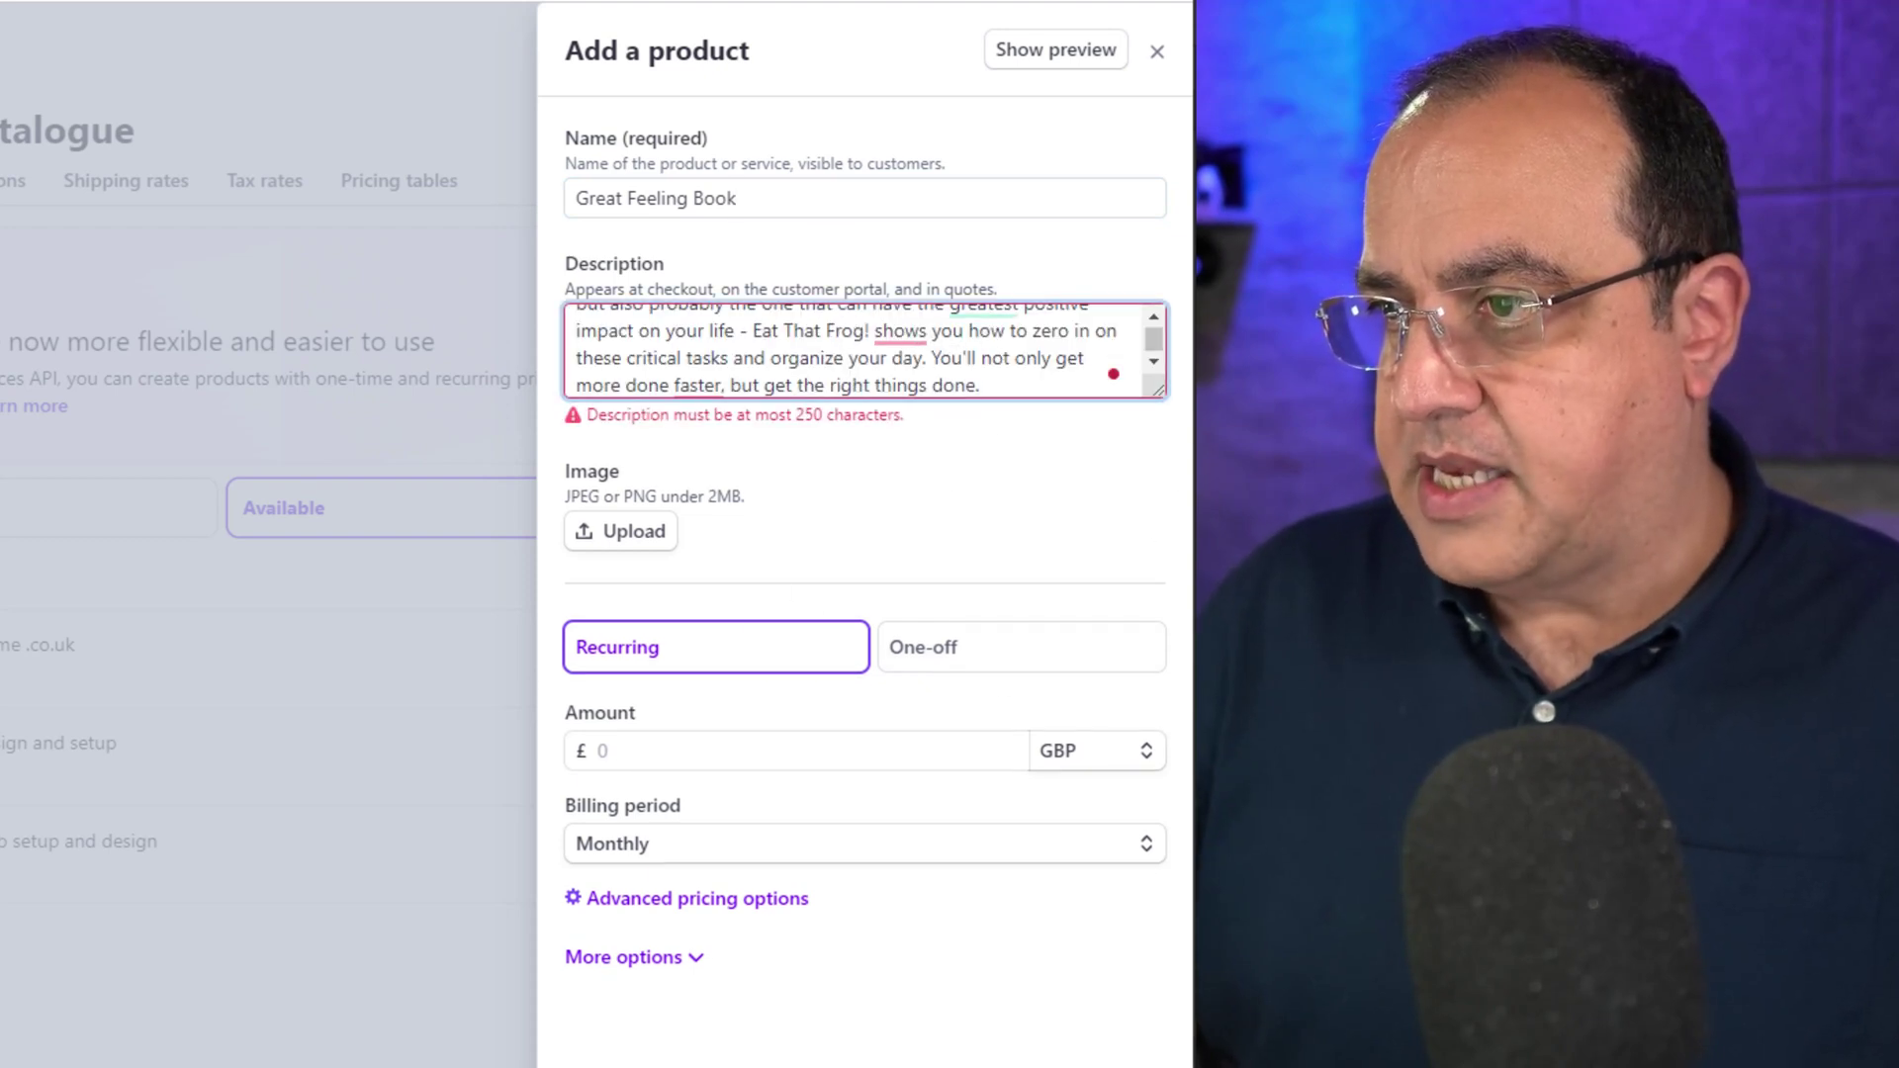
left_click_drag(1157, 391, 1183, 692)
left_click_drag(788, 626, 658, 395)
key("BackSpace")
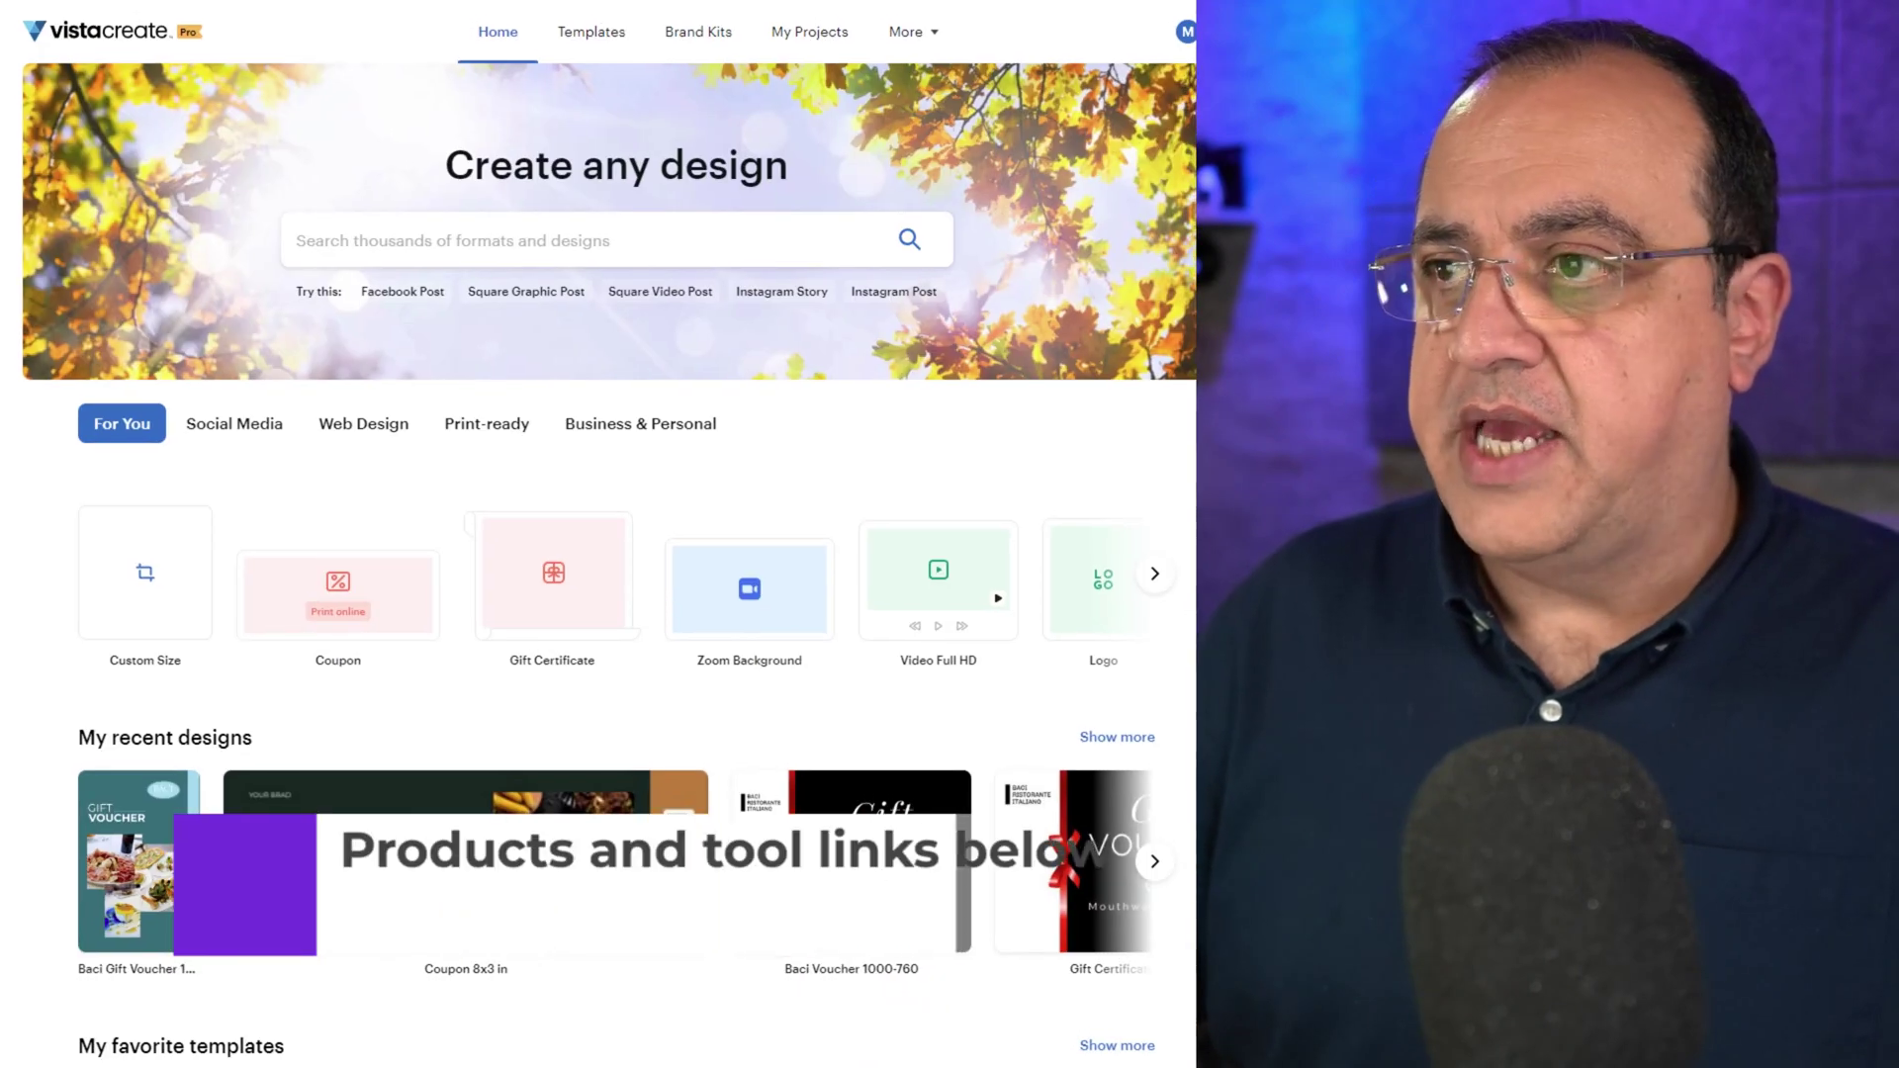
Switch to VistaCreate, search for book cover templates and open the green eBook cover with the wine bottle
left_click(716, 225)
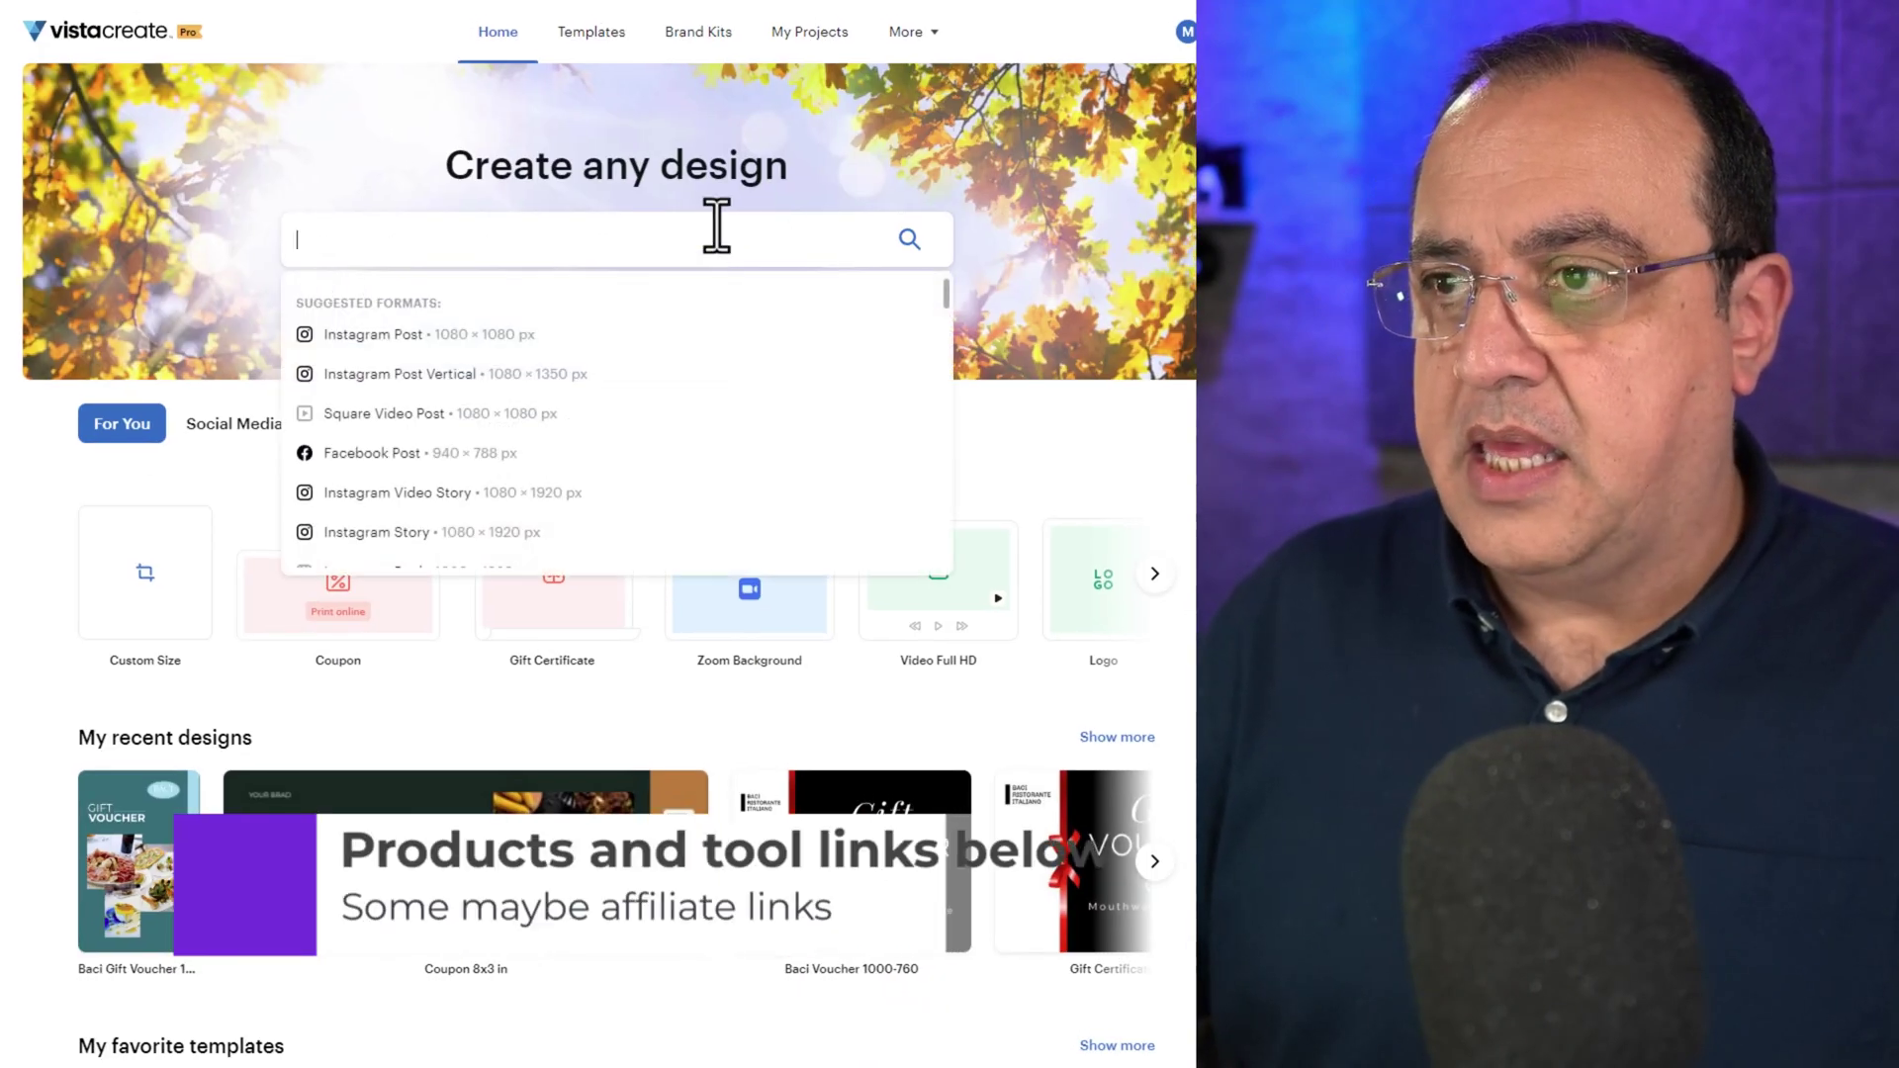
type("b")
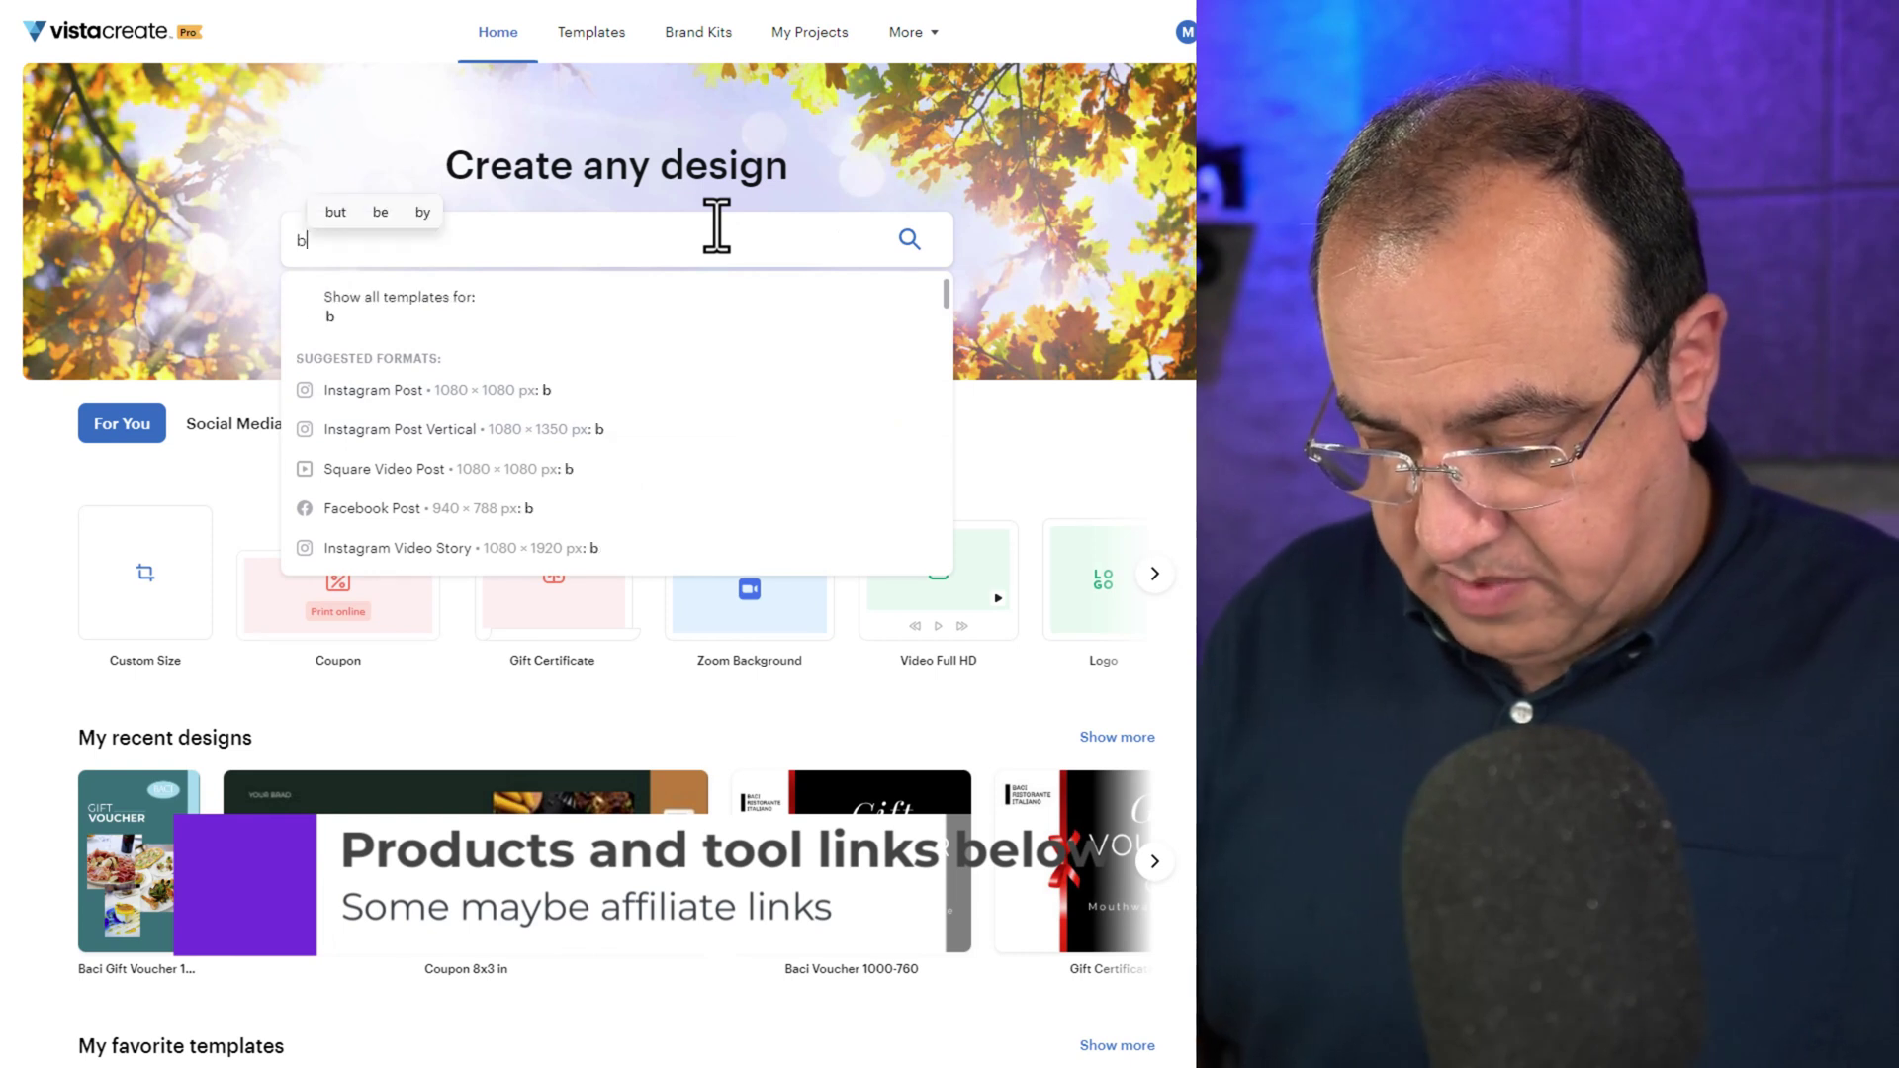
type("ook cover")
key("Return")
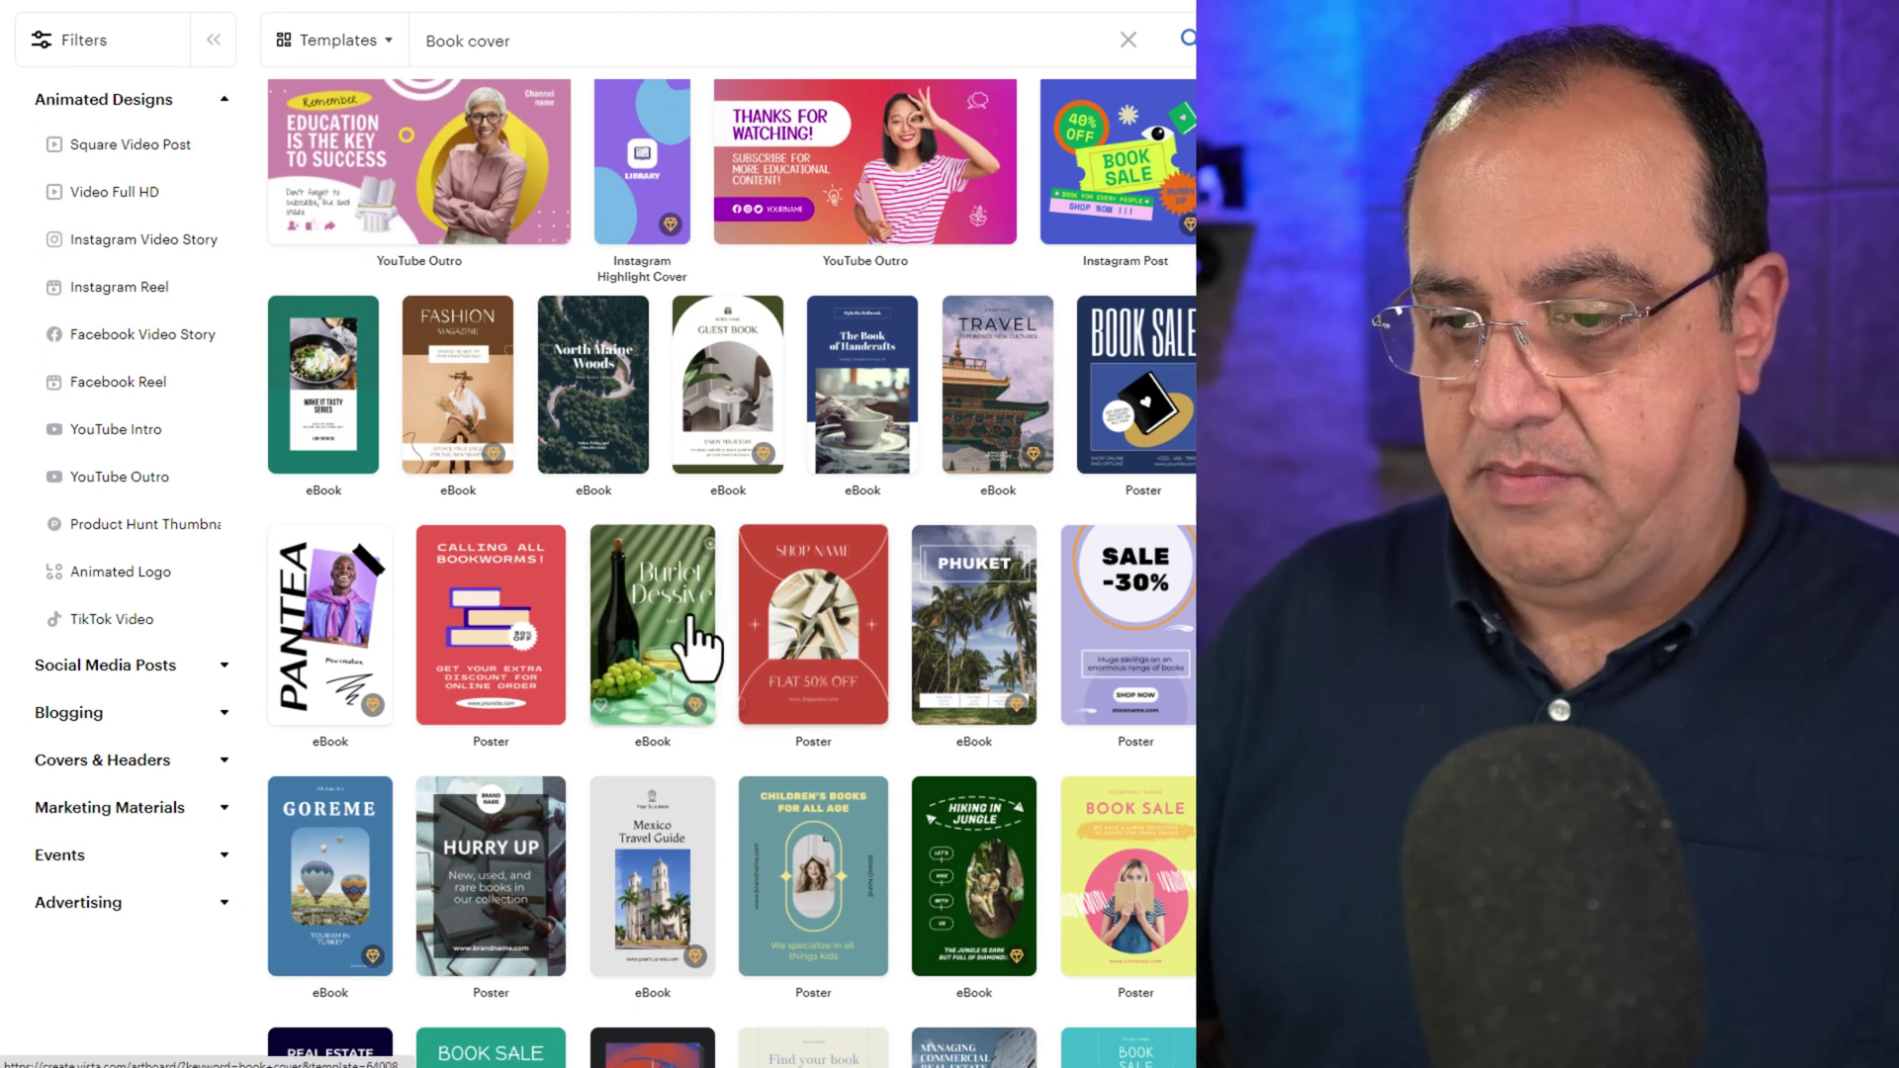
left_click(680, 651)
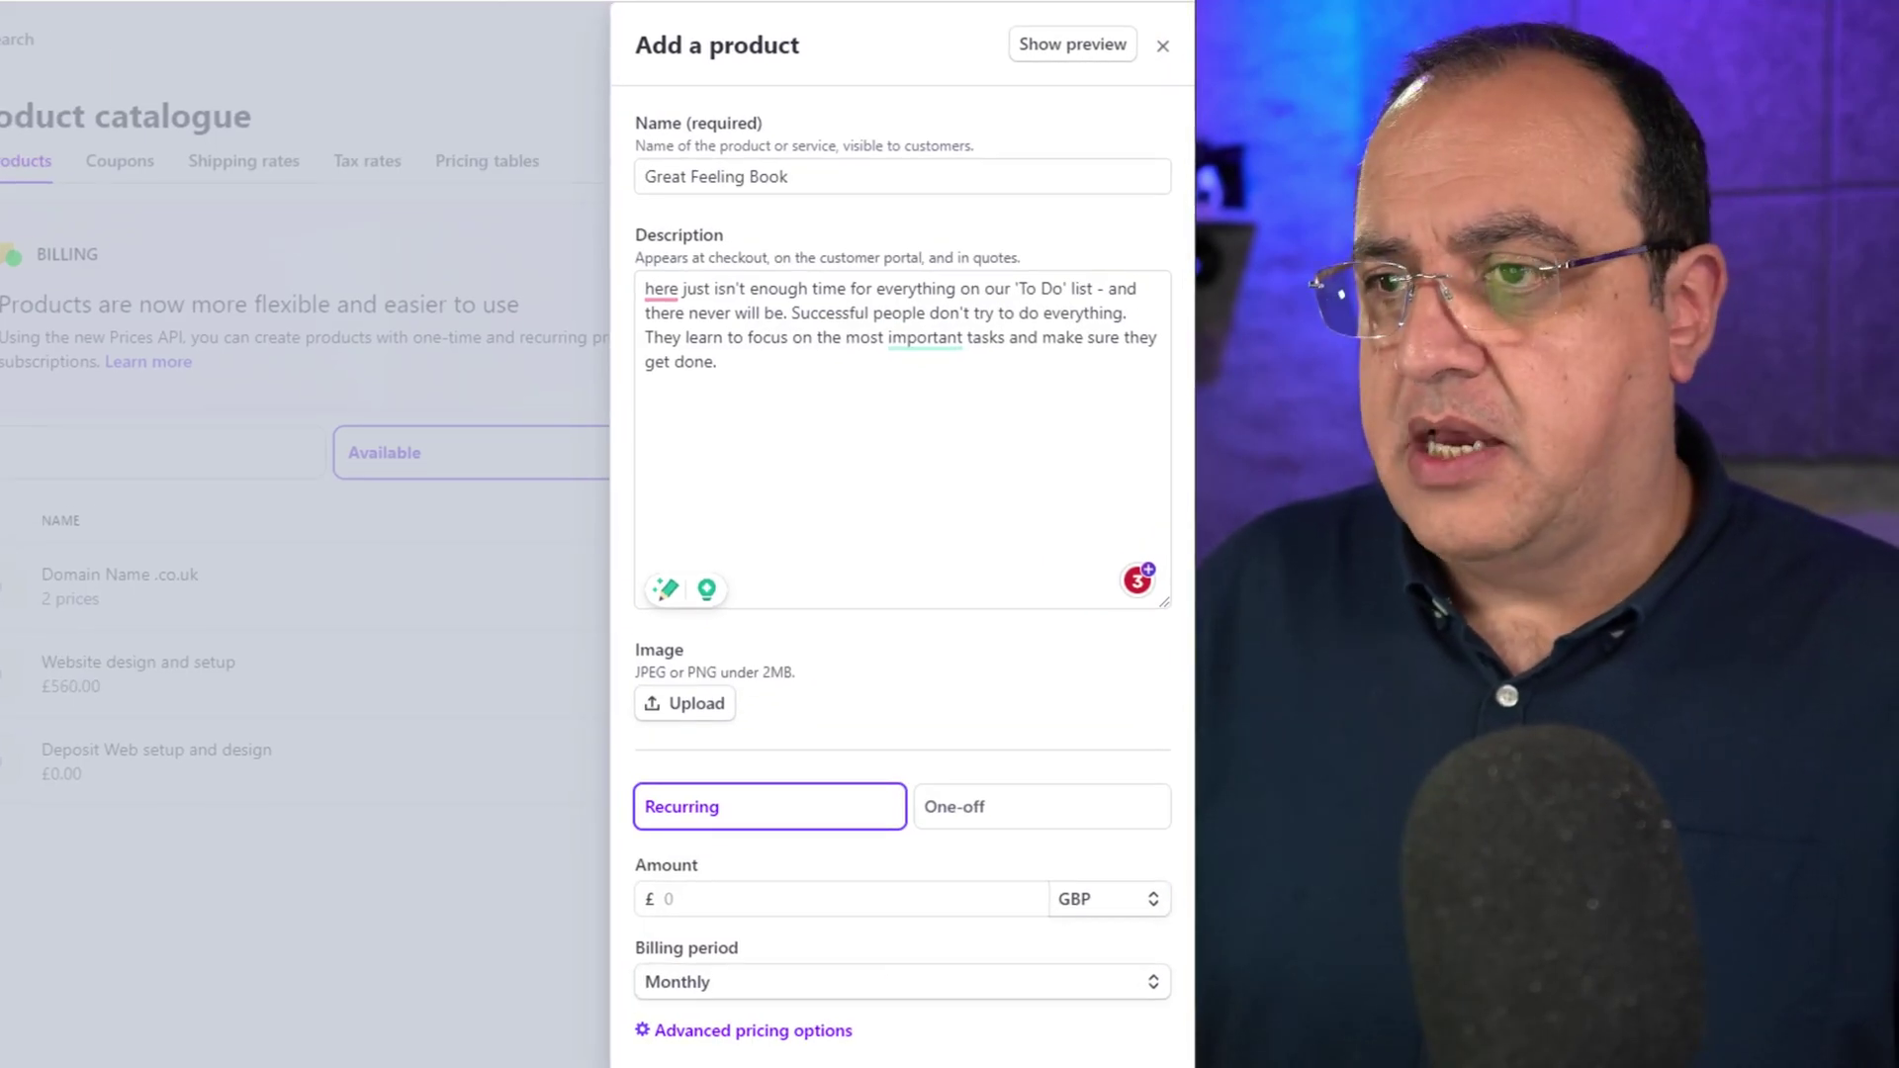
Upload the green book cover as the product image and set a one-off price of 21.99 GBP
left_click(706, 709)
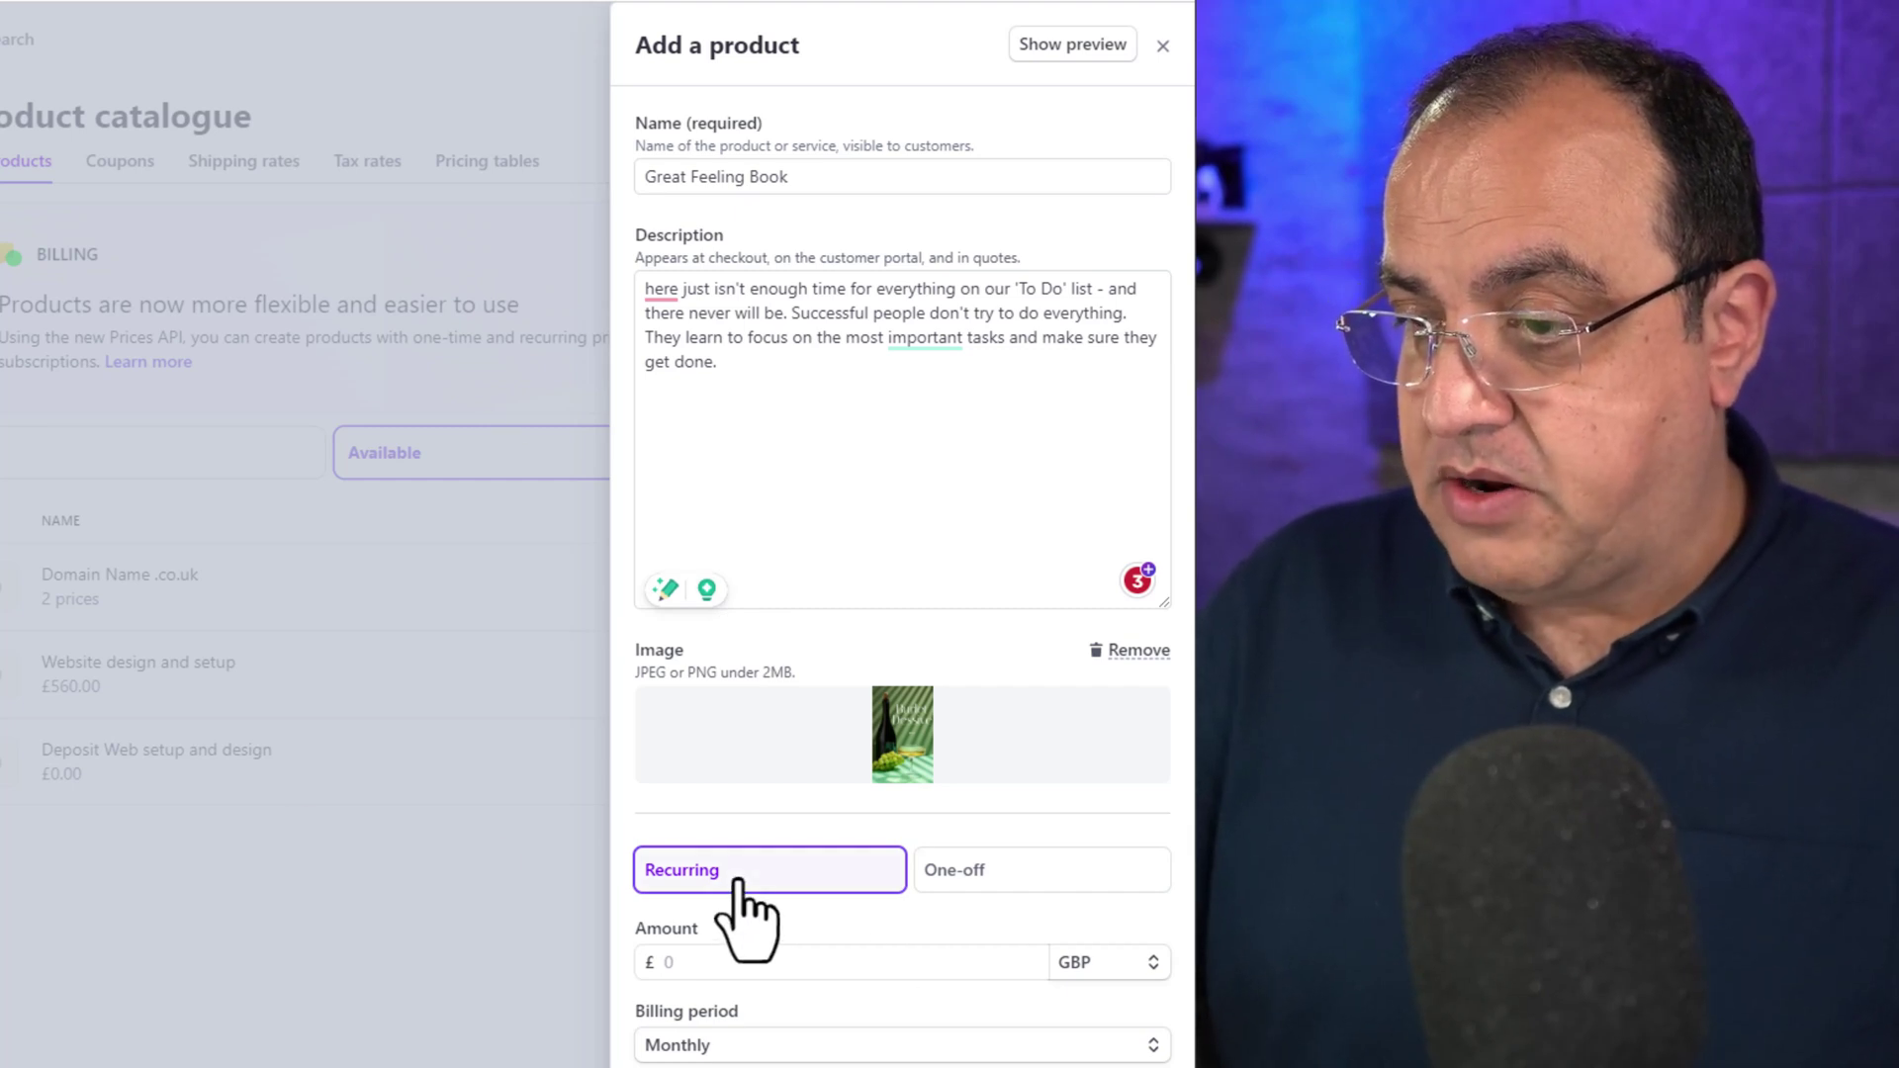
left_click(1013, 883)
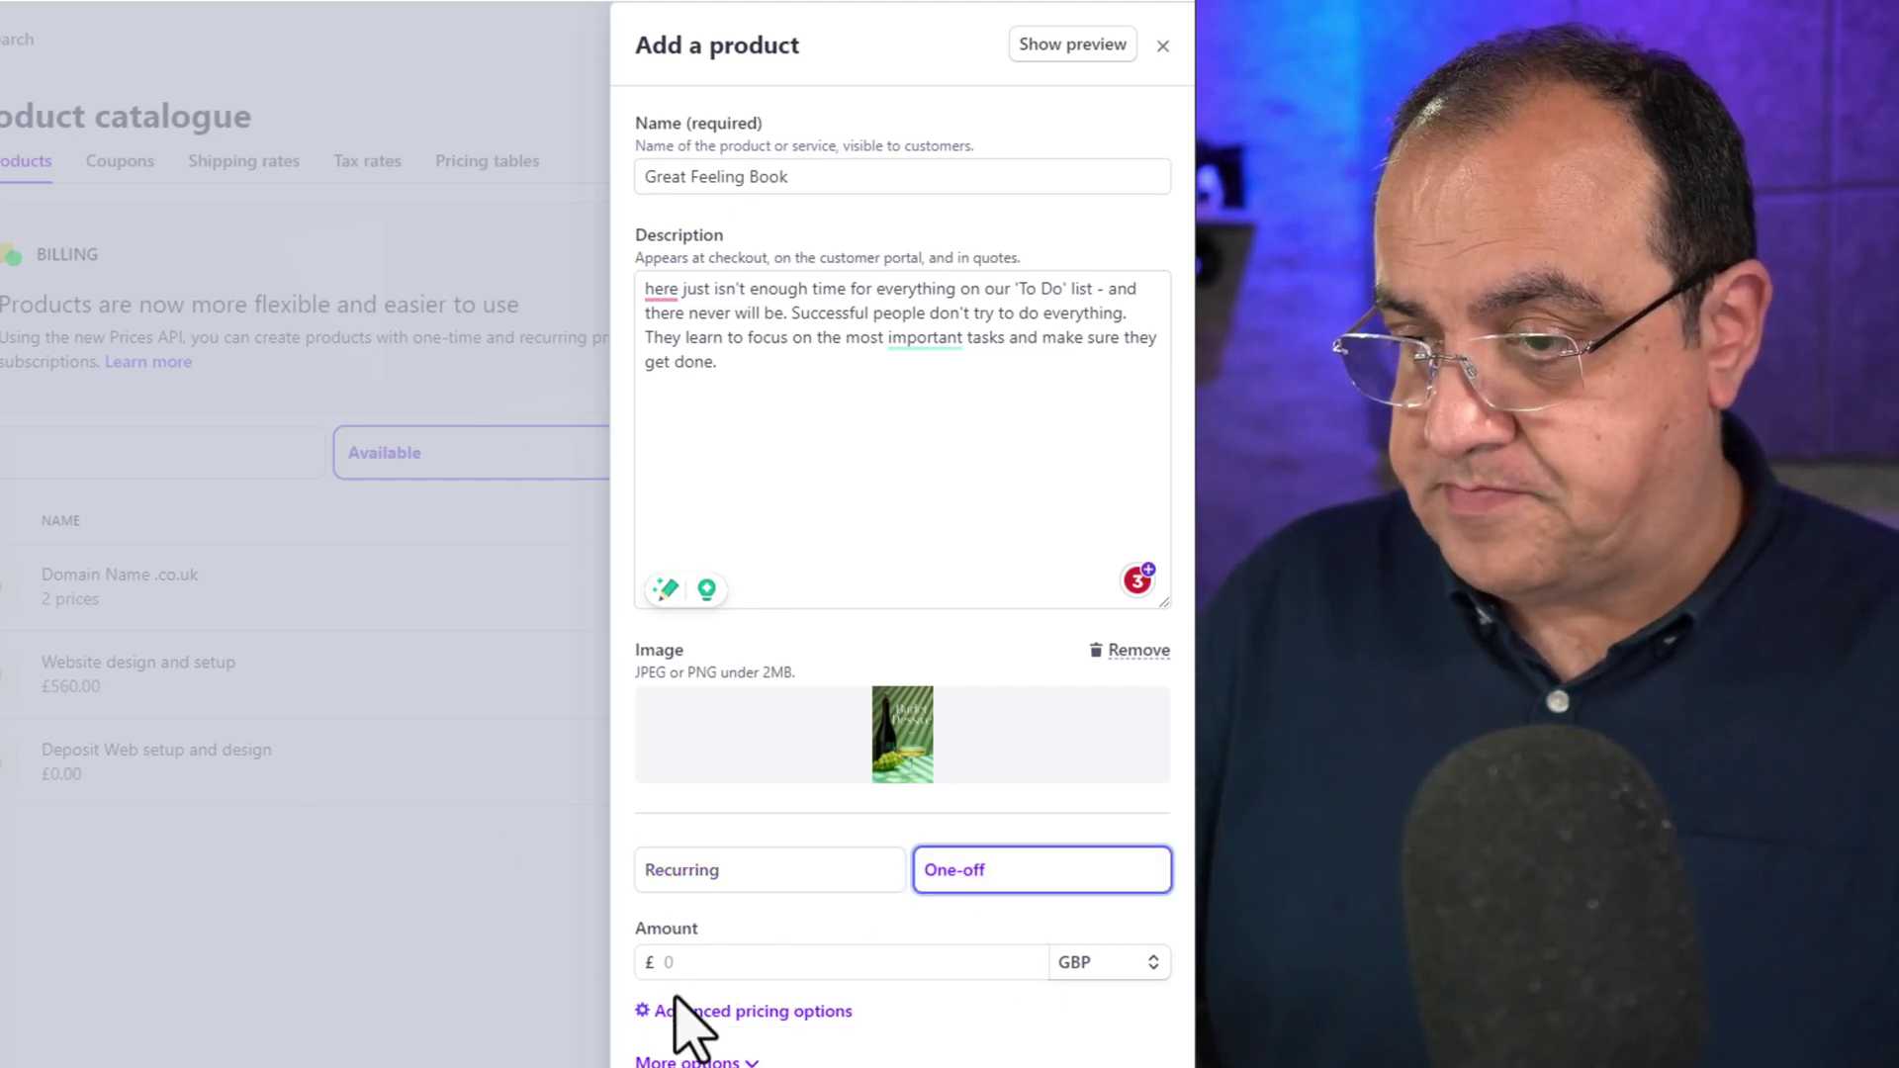
scroll(676, 997, "down", 3)
left_click(667, 725)
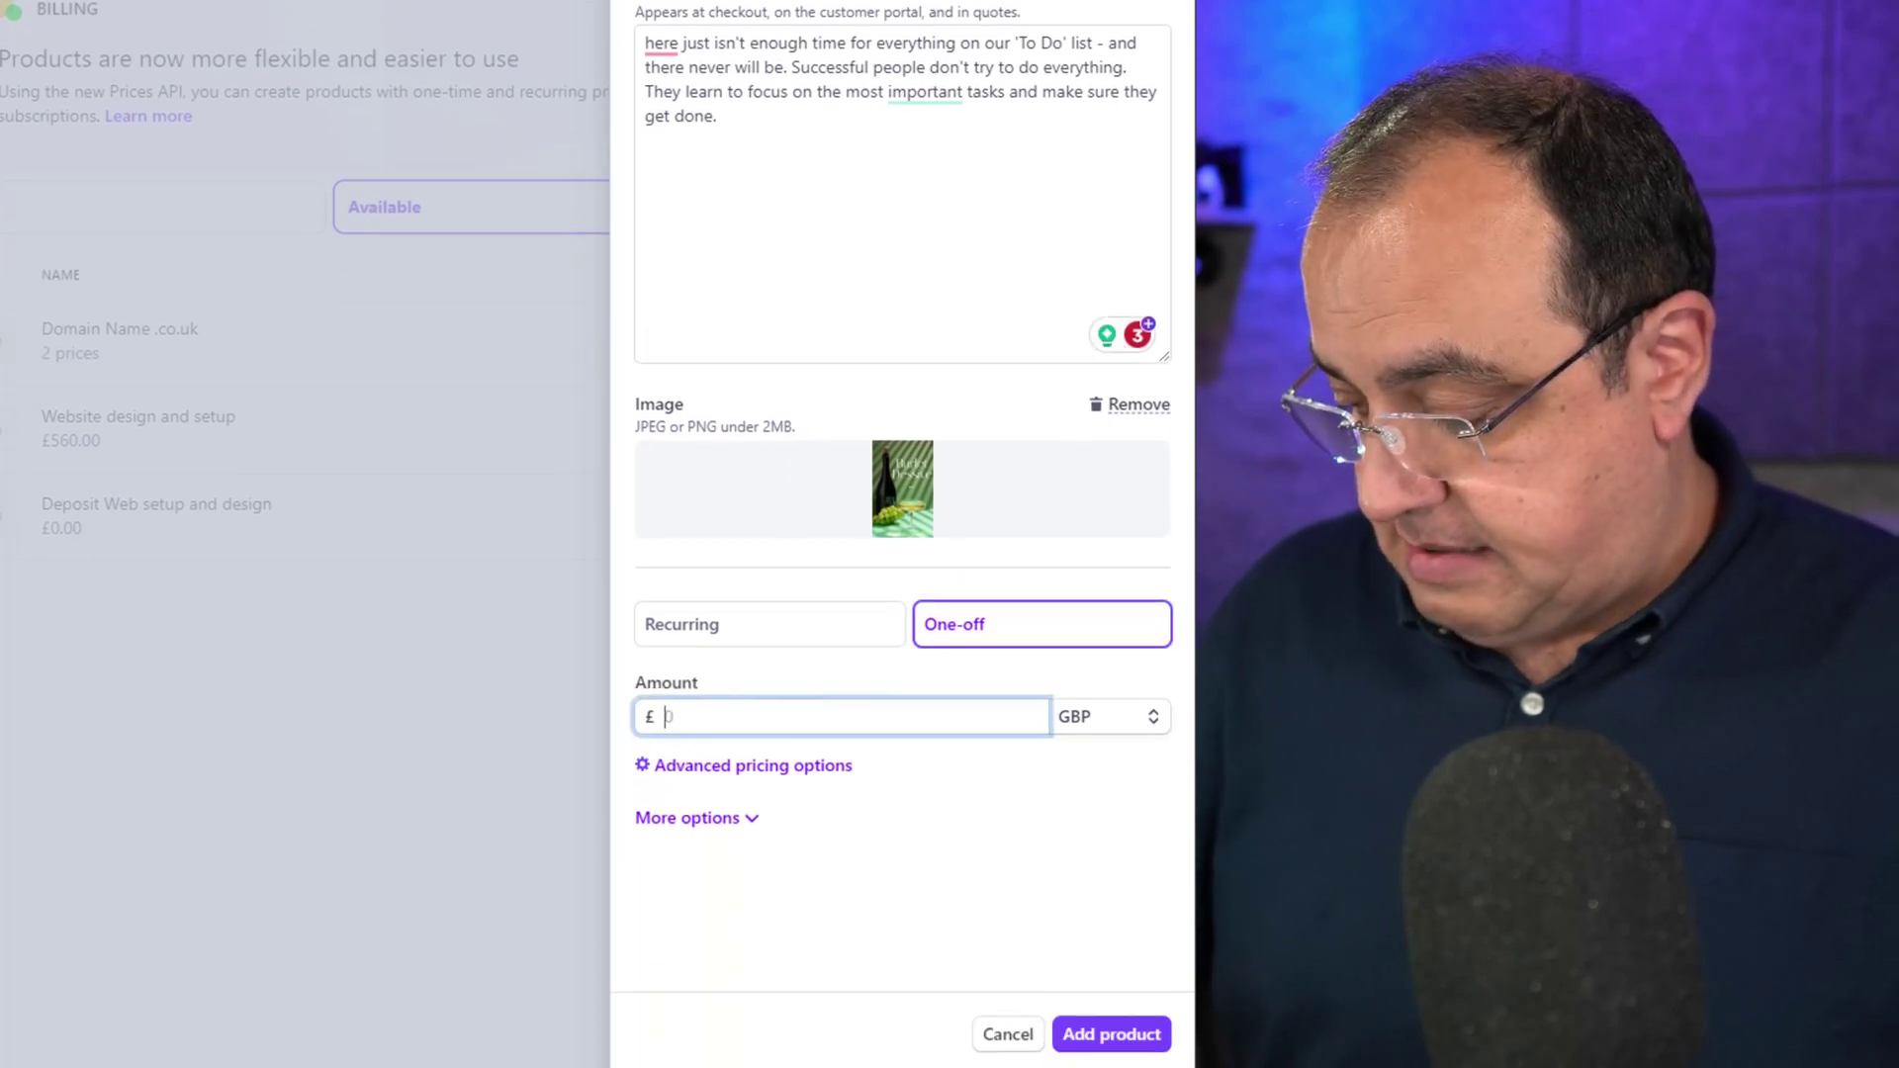
type("200")
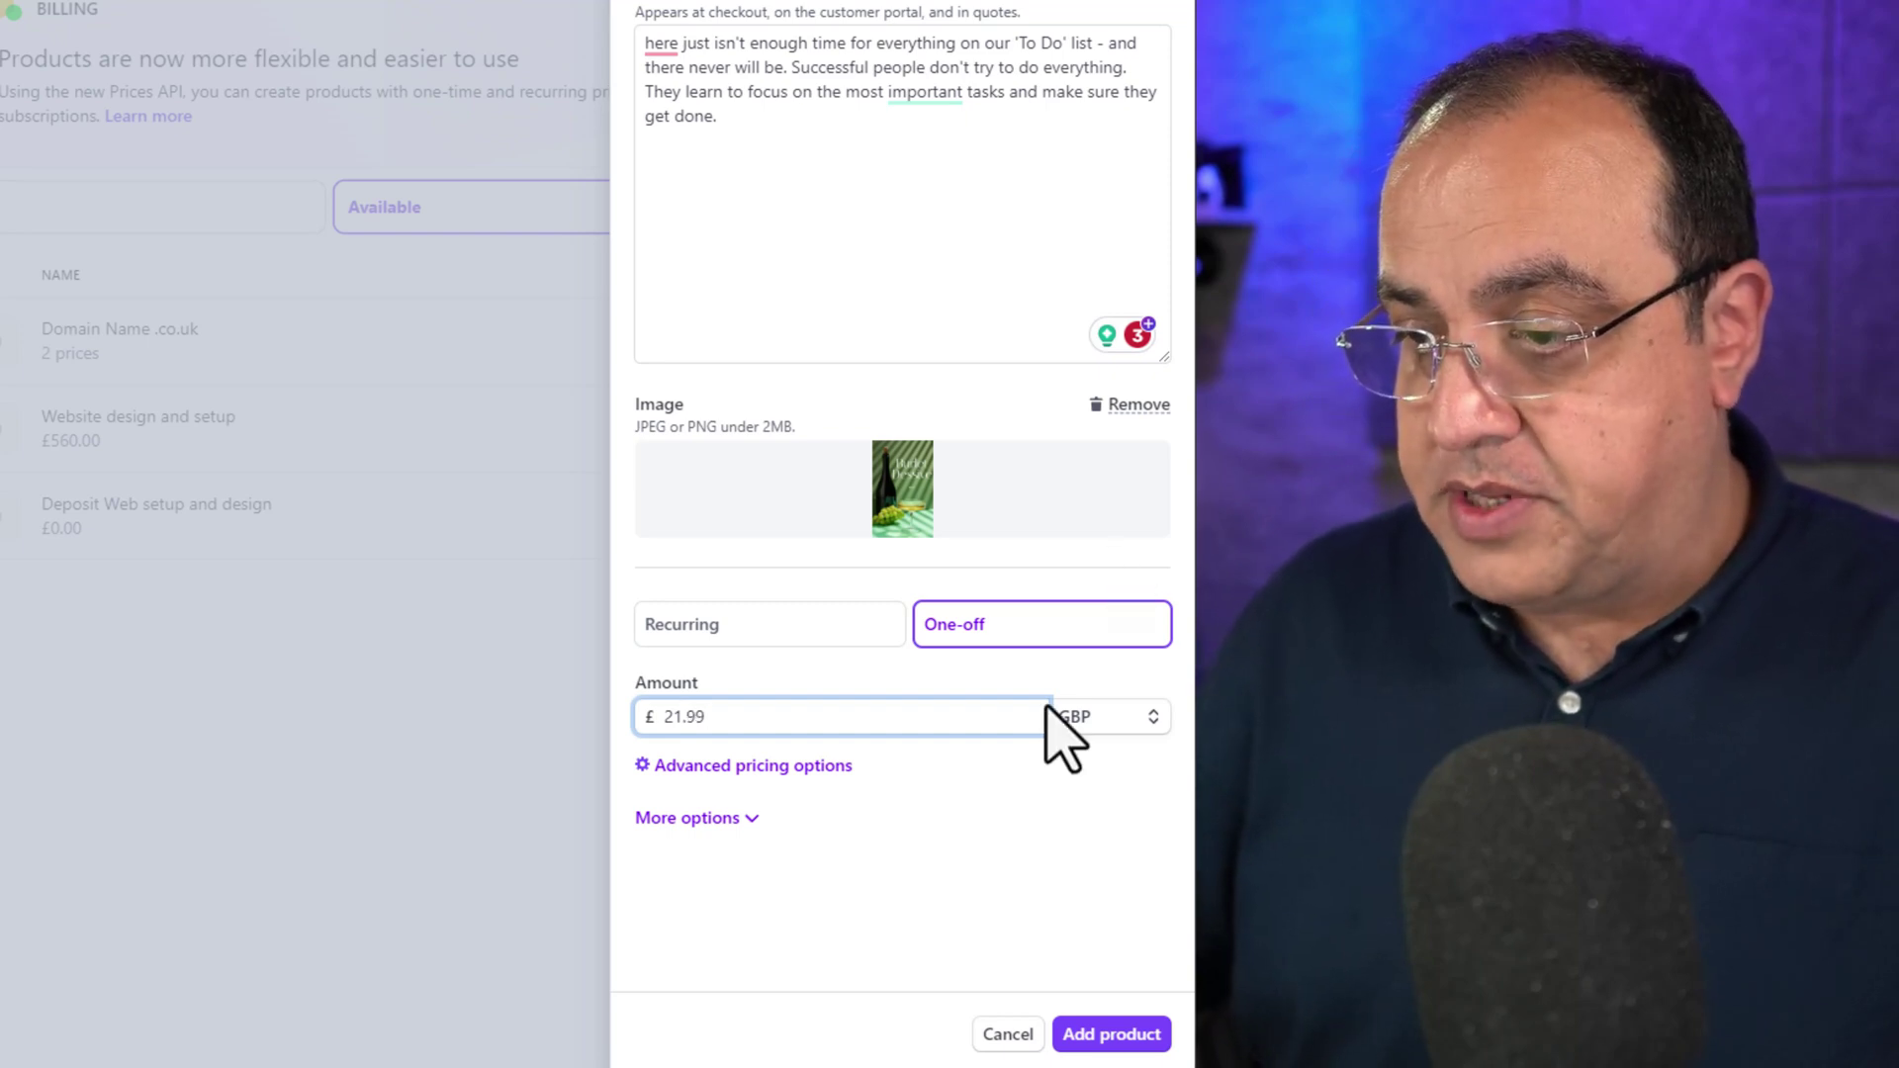
left_click(1111, 725)
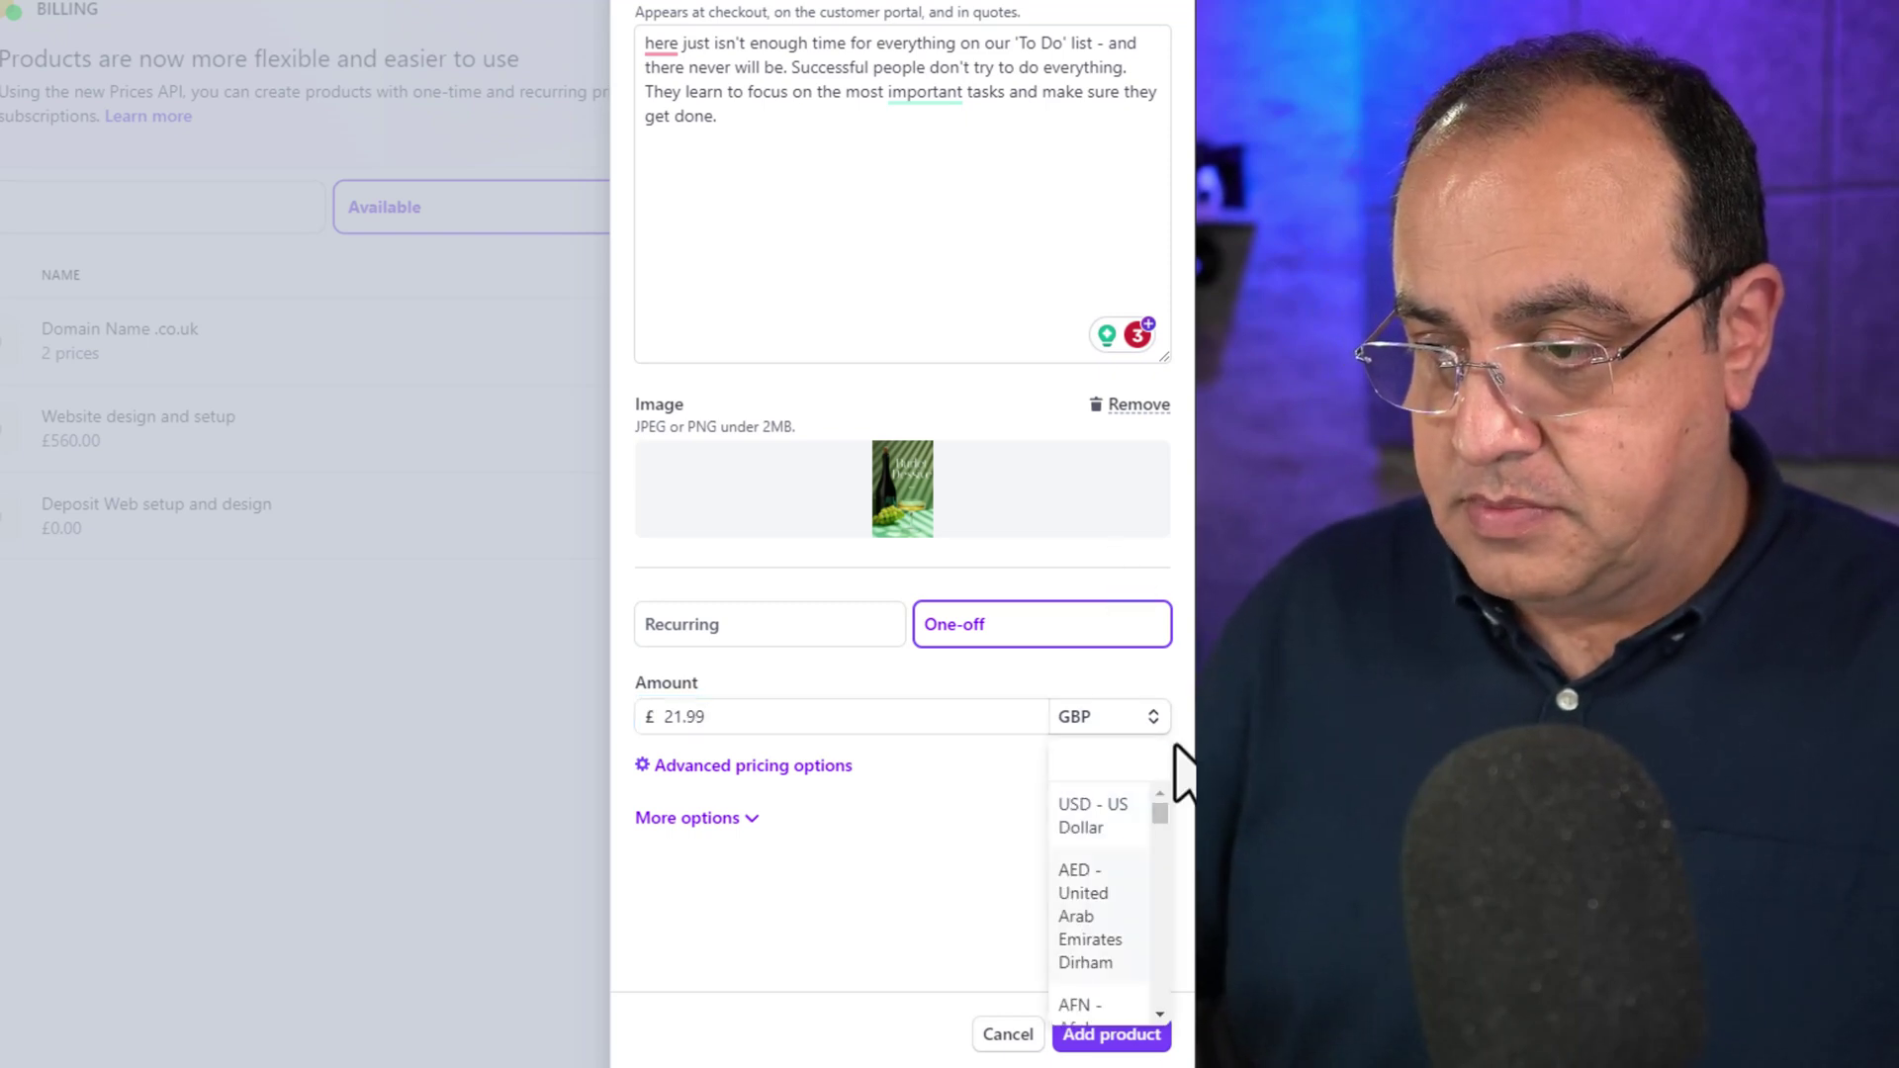
left_click(987, 827)
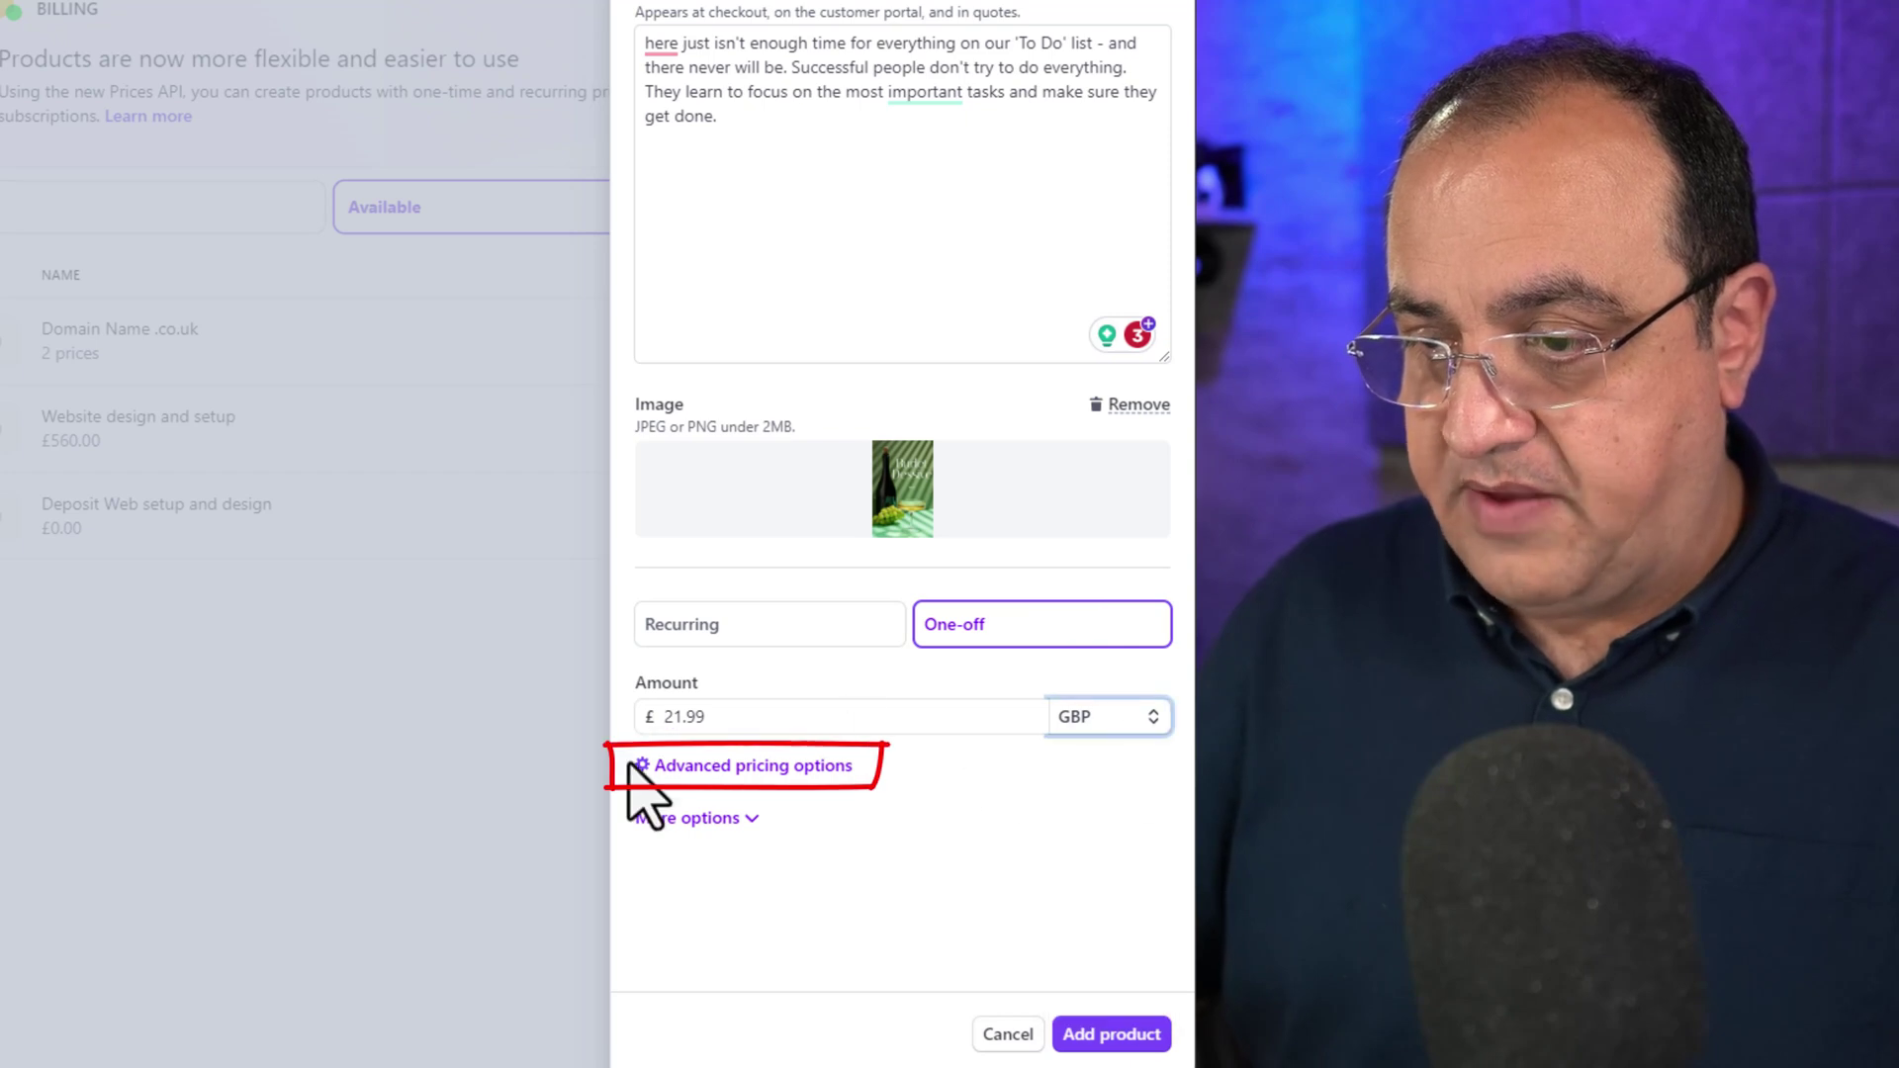
Open the product's advanced pricing options and examine the explanations for price description, lookup key and ID
left_click(690, 777)
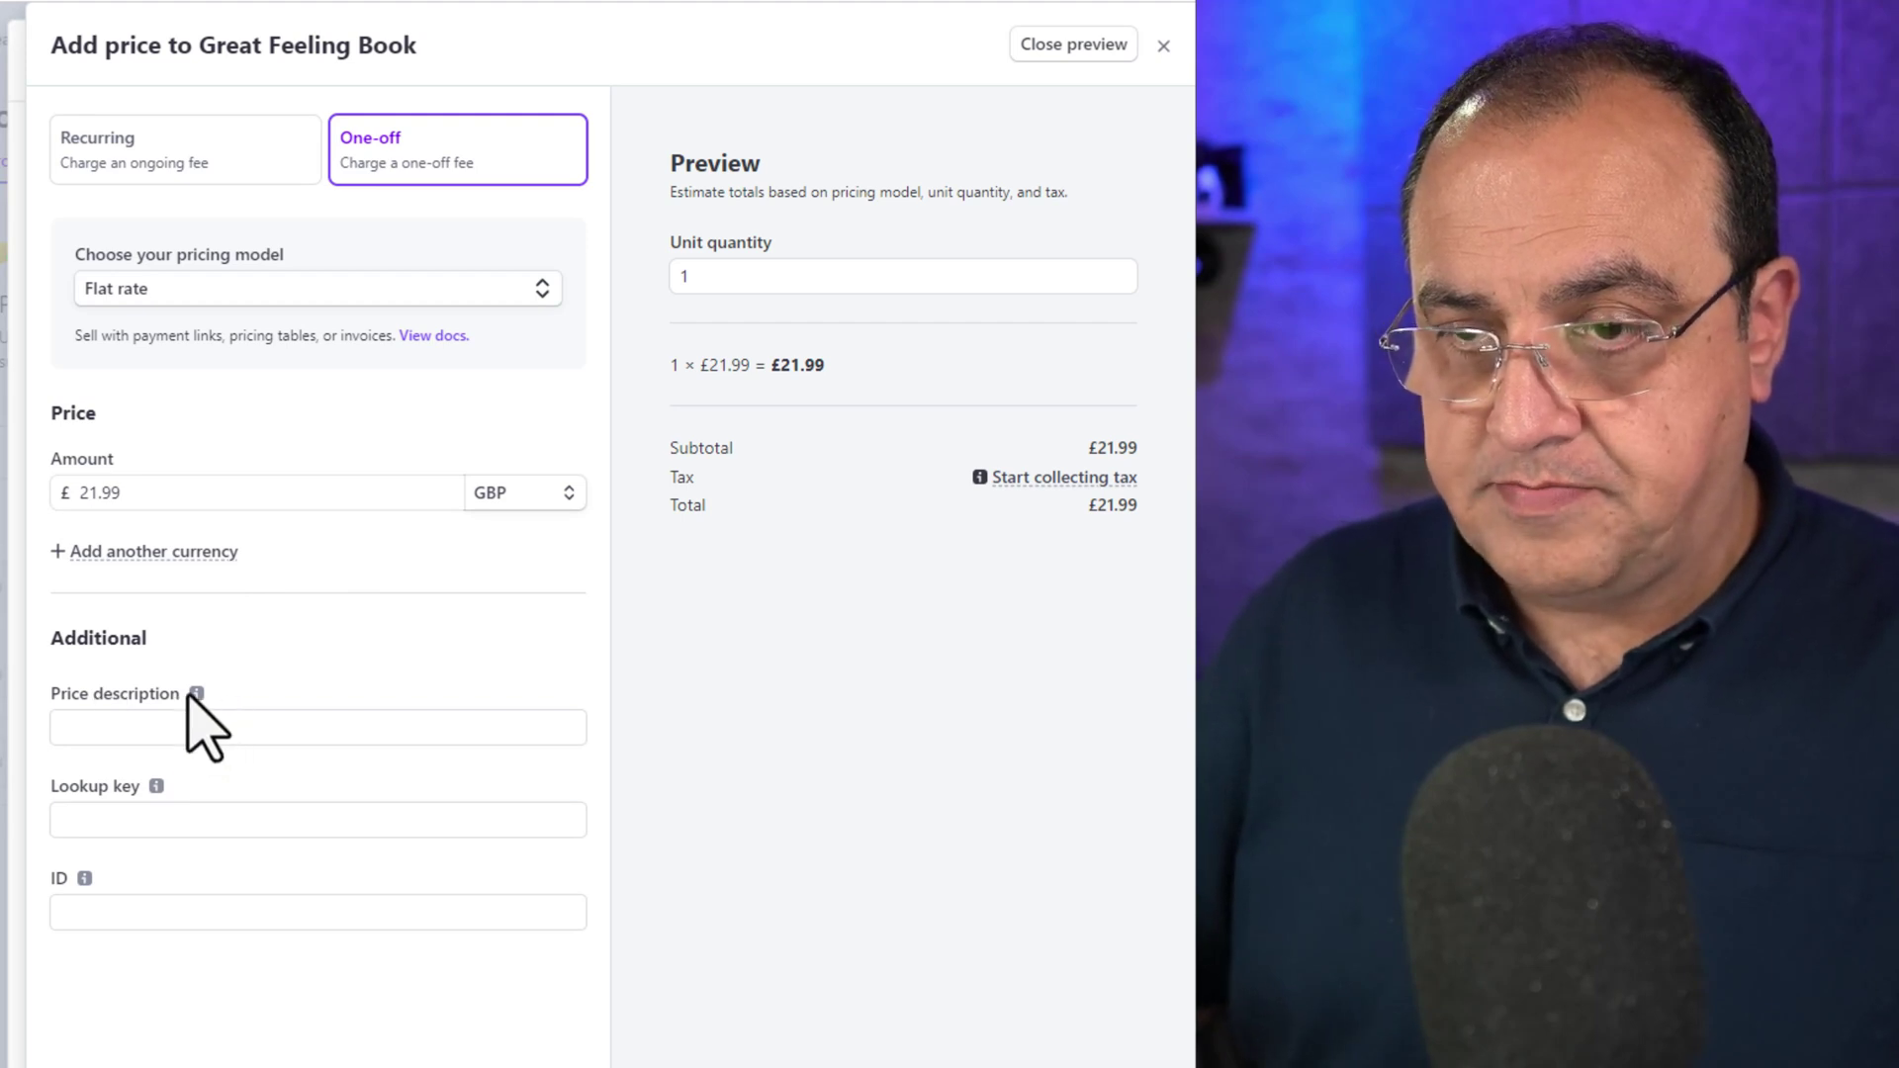
mouse_move(198, 693)
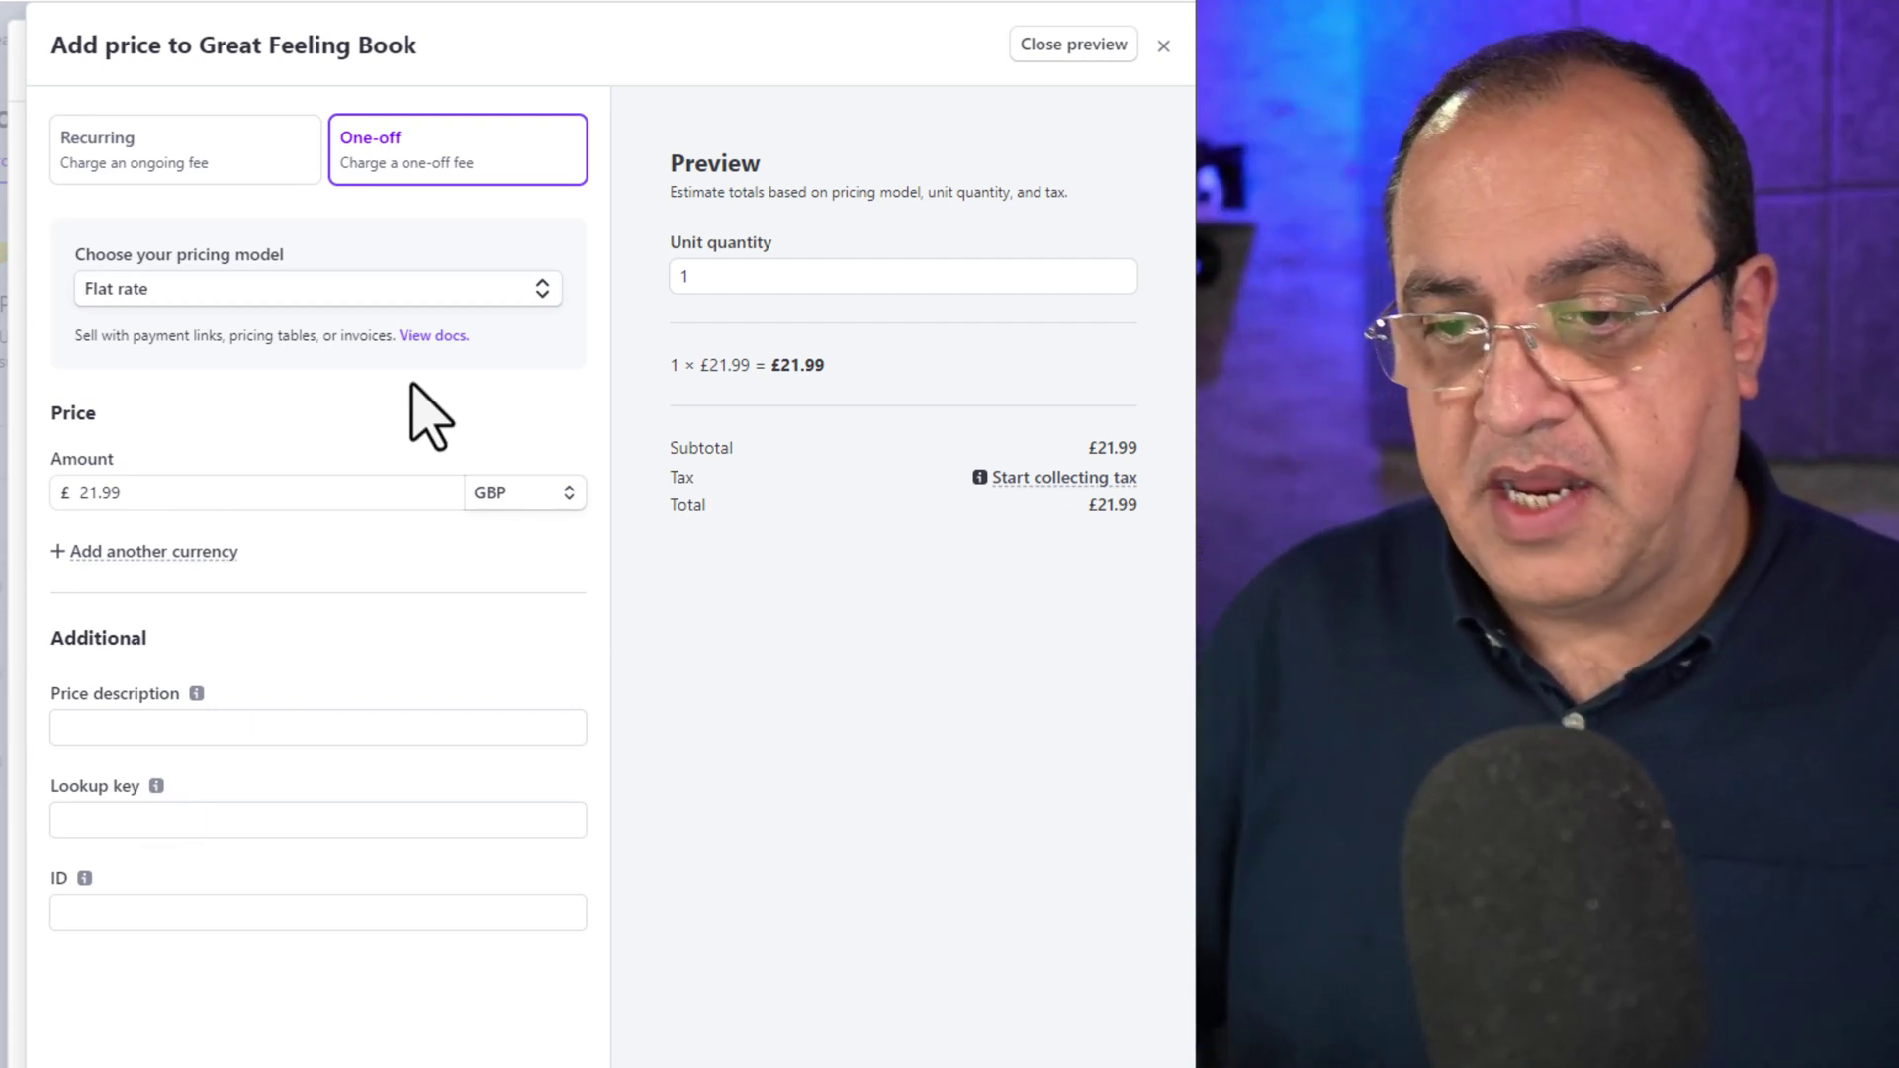
mouse_move(156, 784)
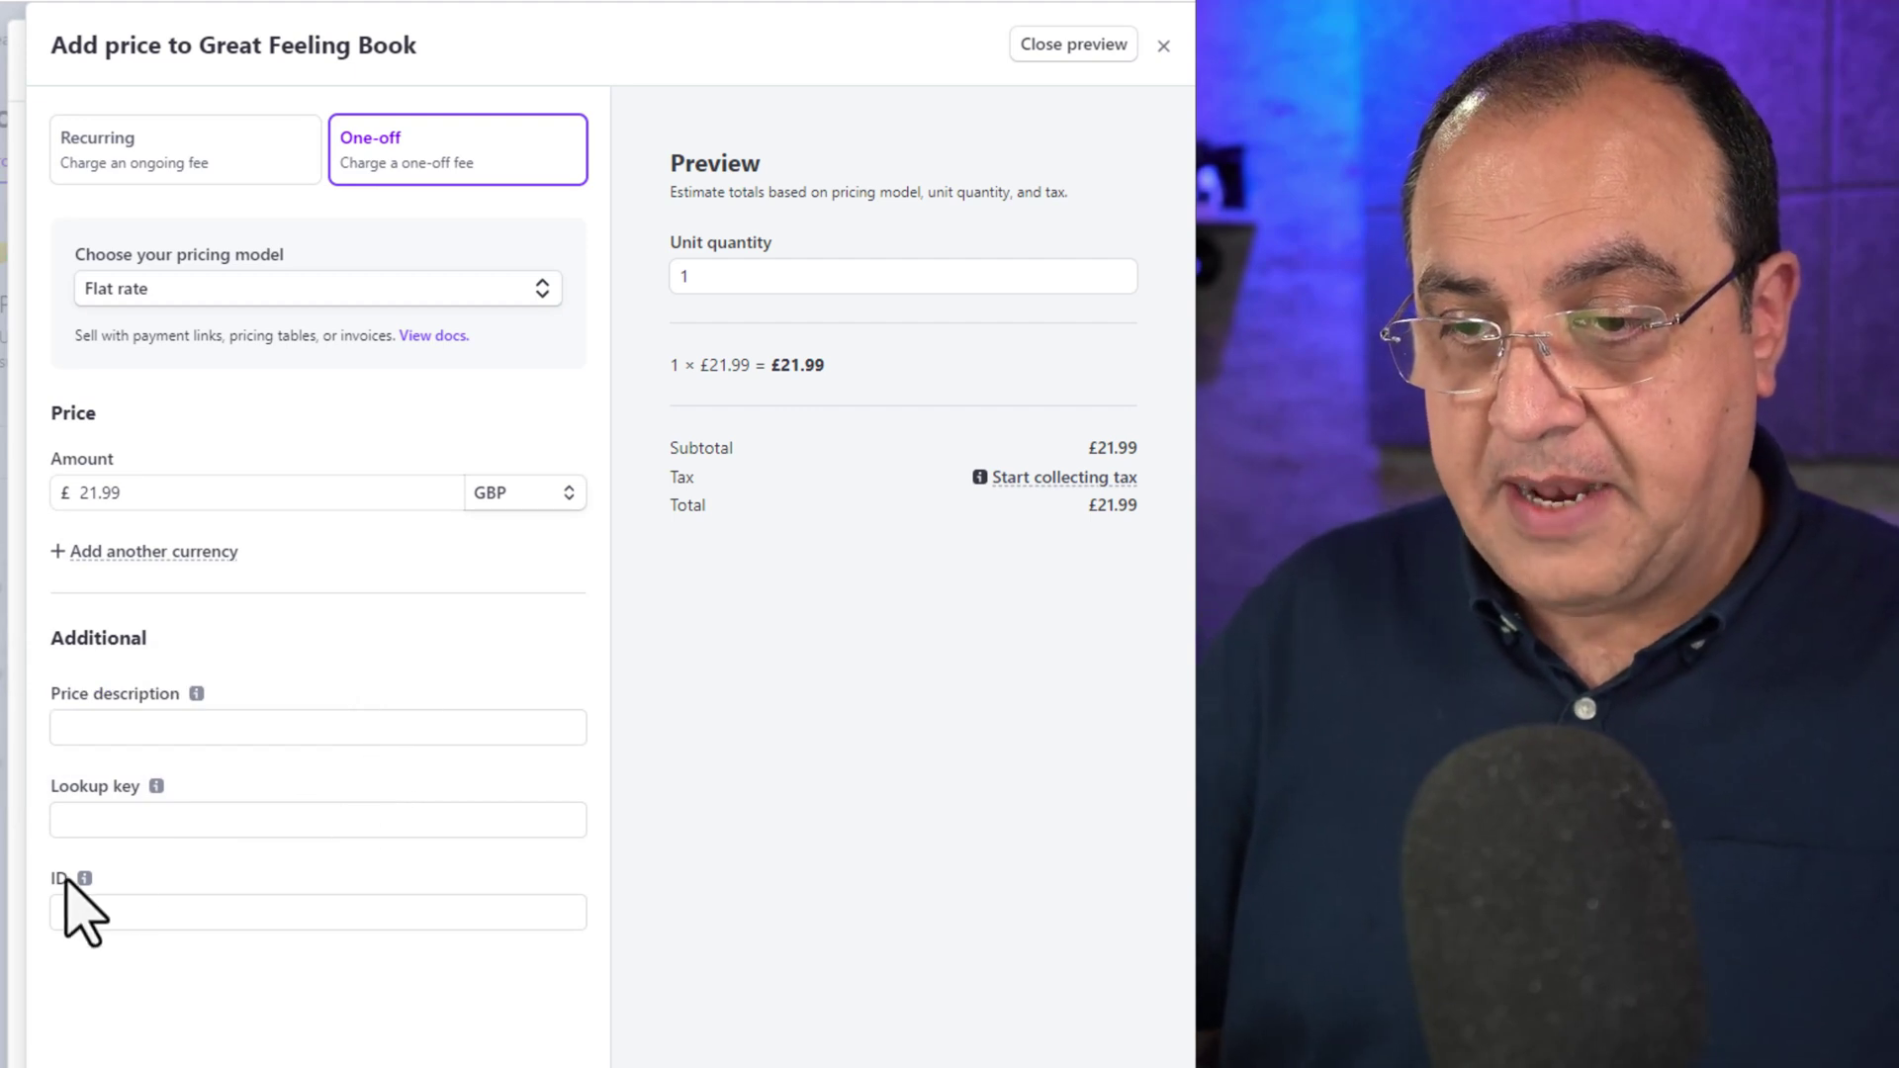
mouse_move(85, 880)
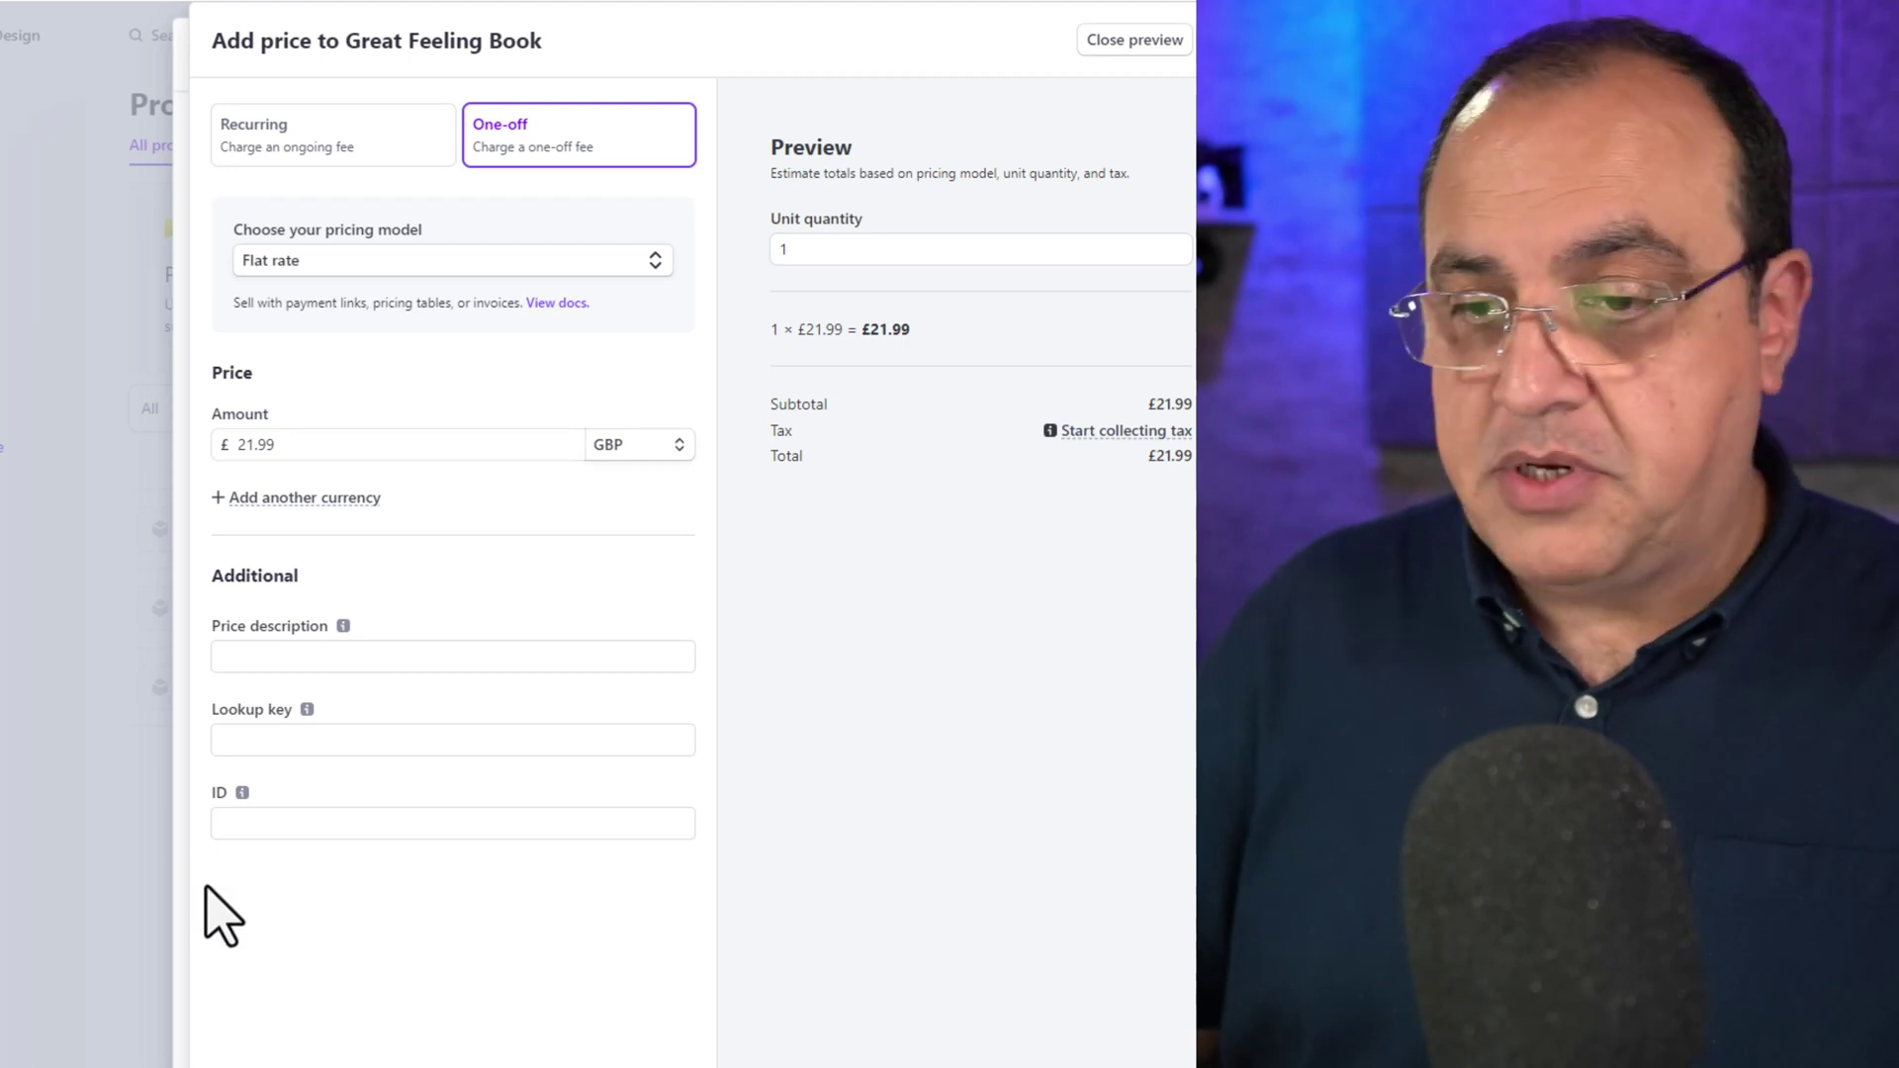
Set the £21.99 price's ID to sku9955 and save the price settings for Great Feeling Book
left_click(248, 837)
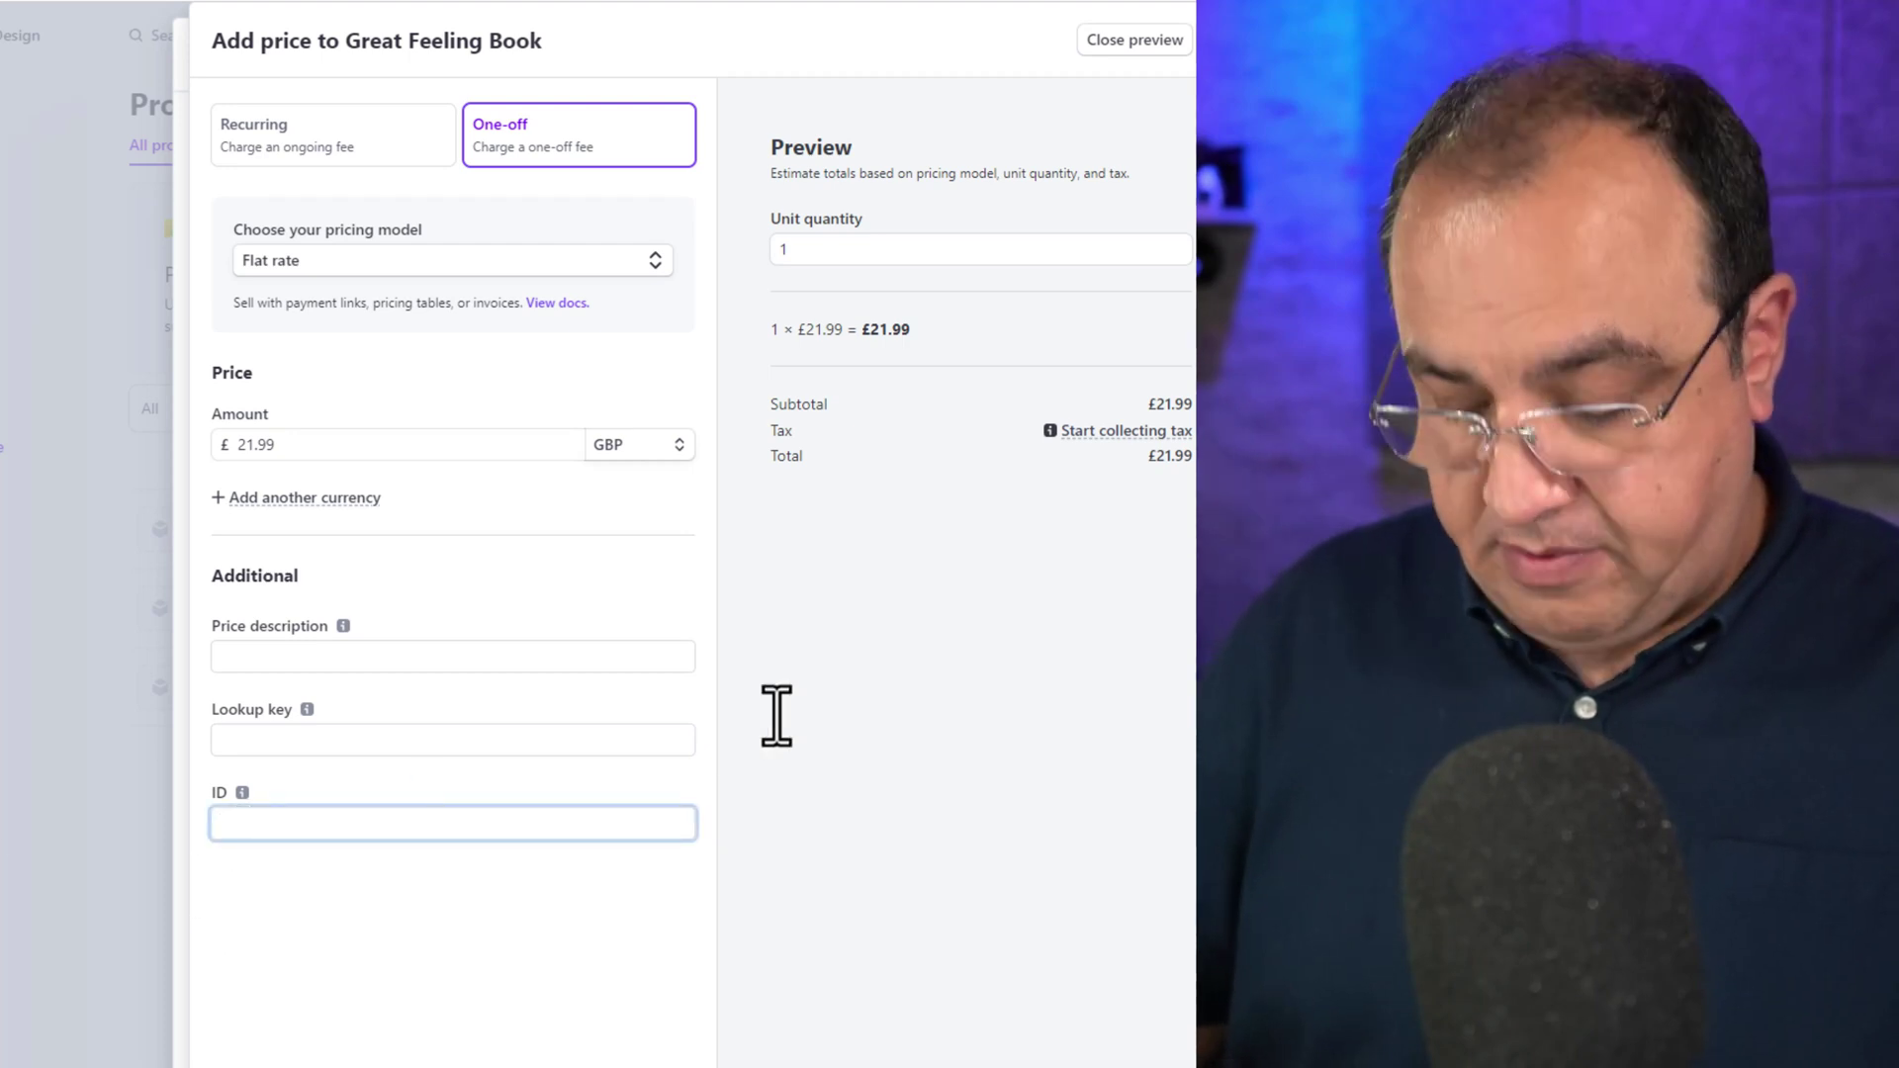
type("sku")
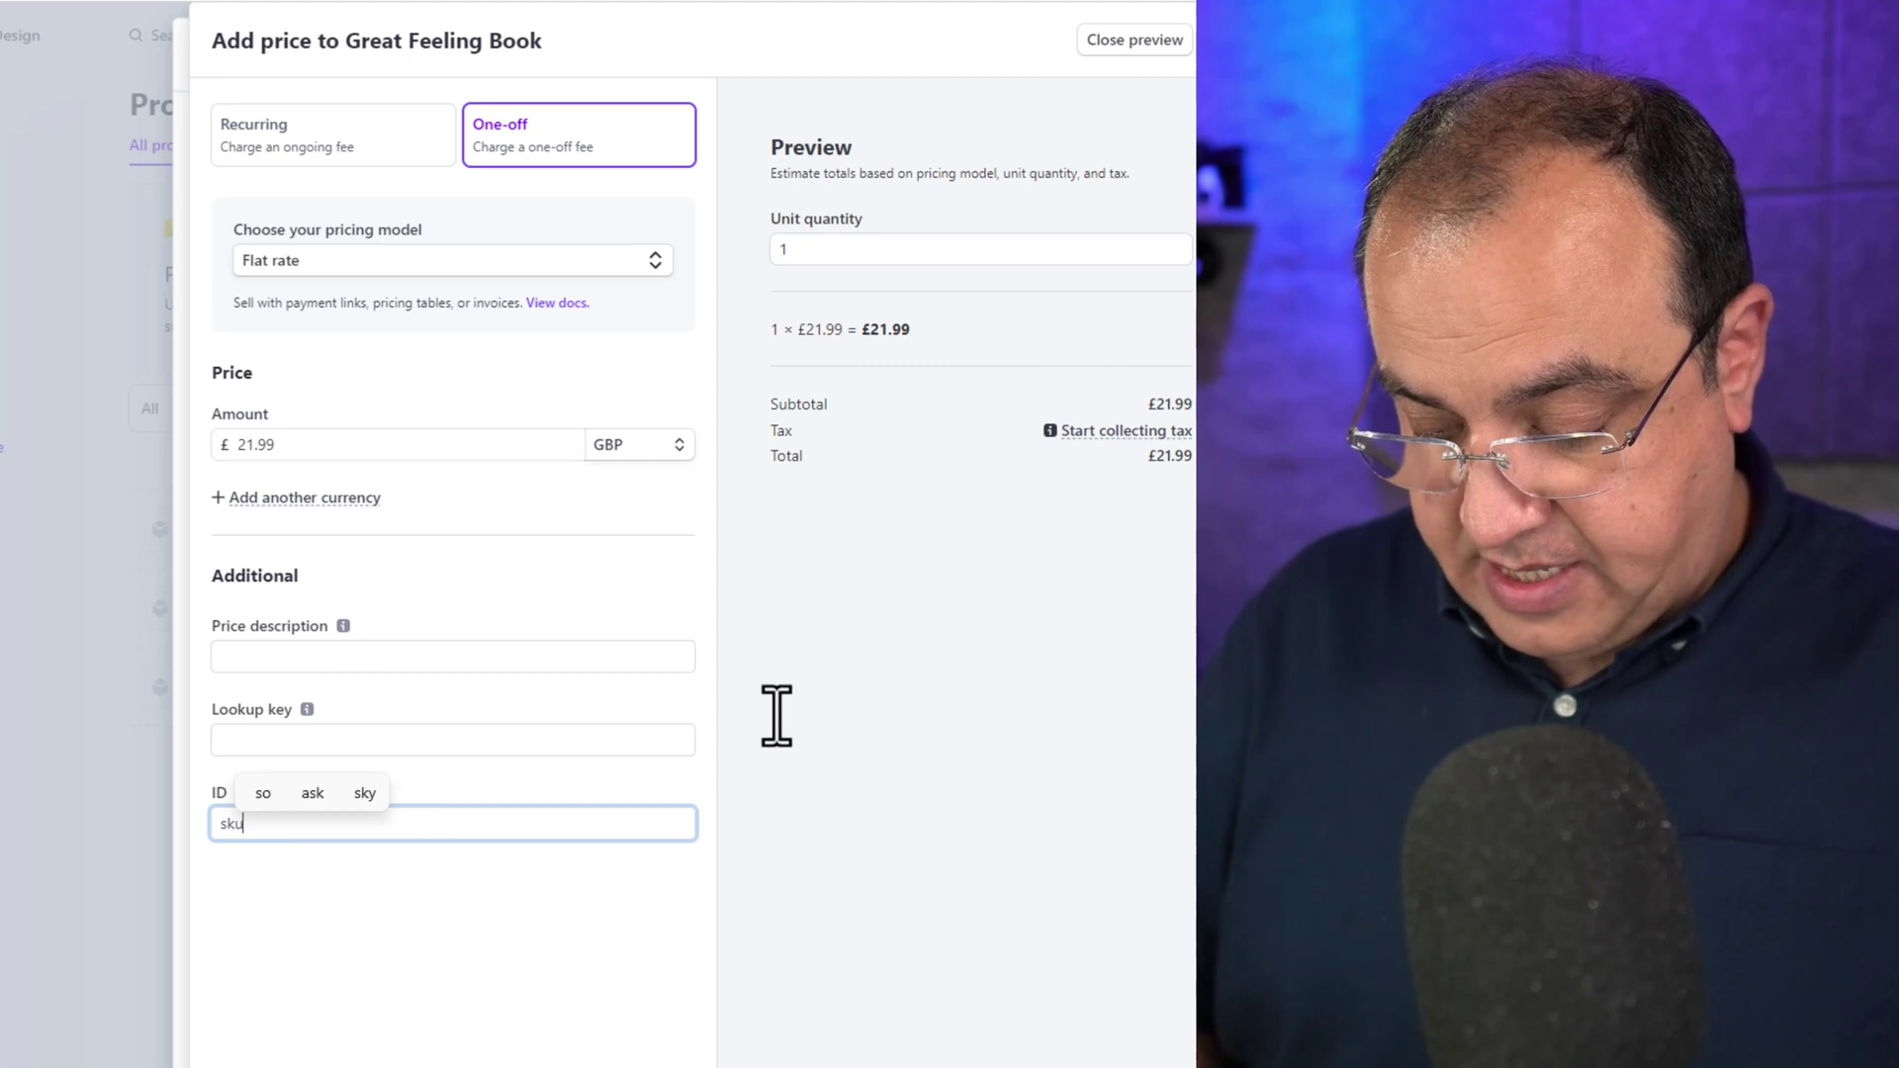
type("9955")
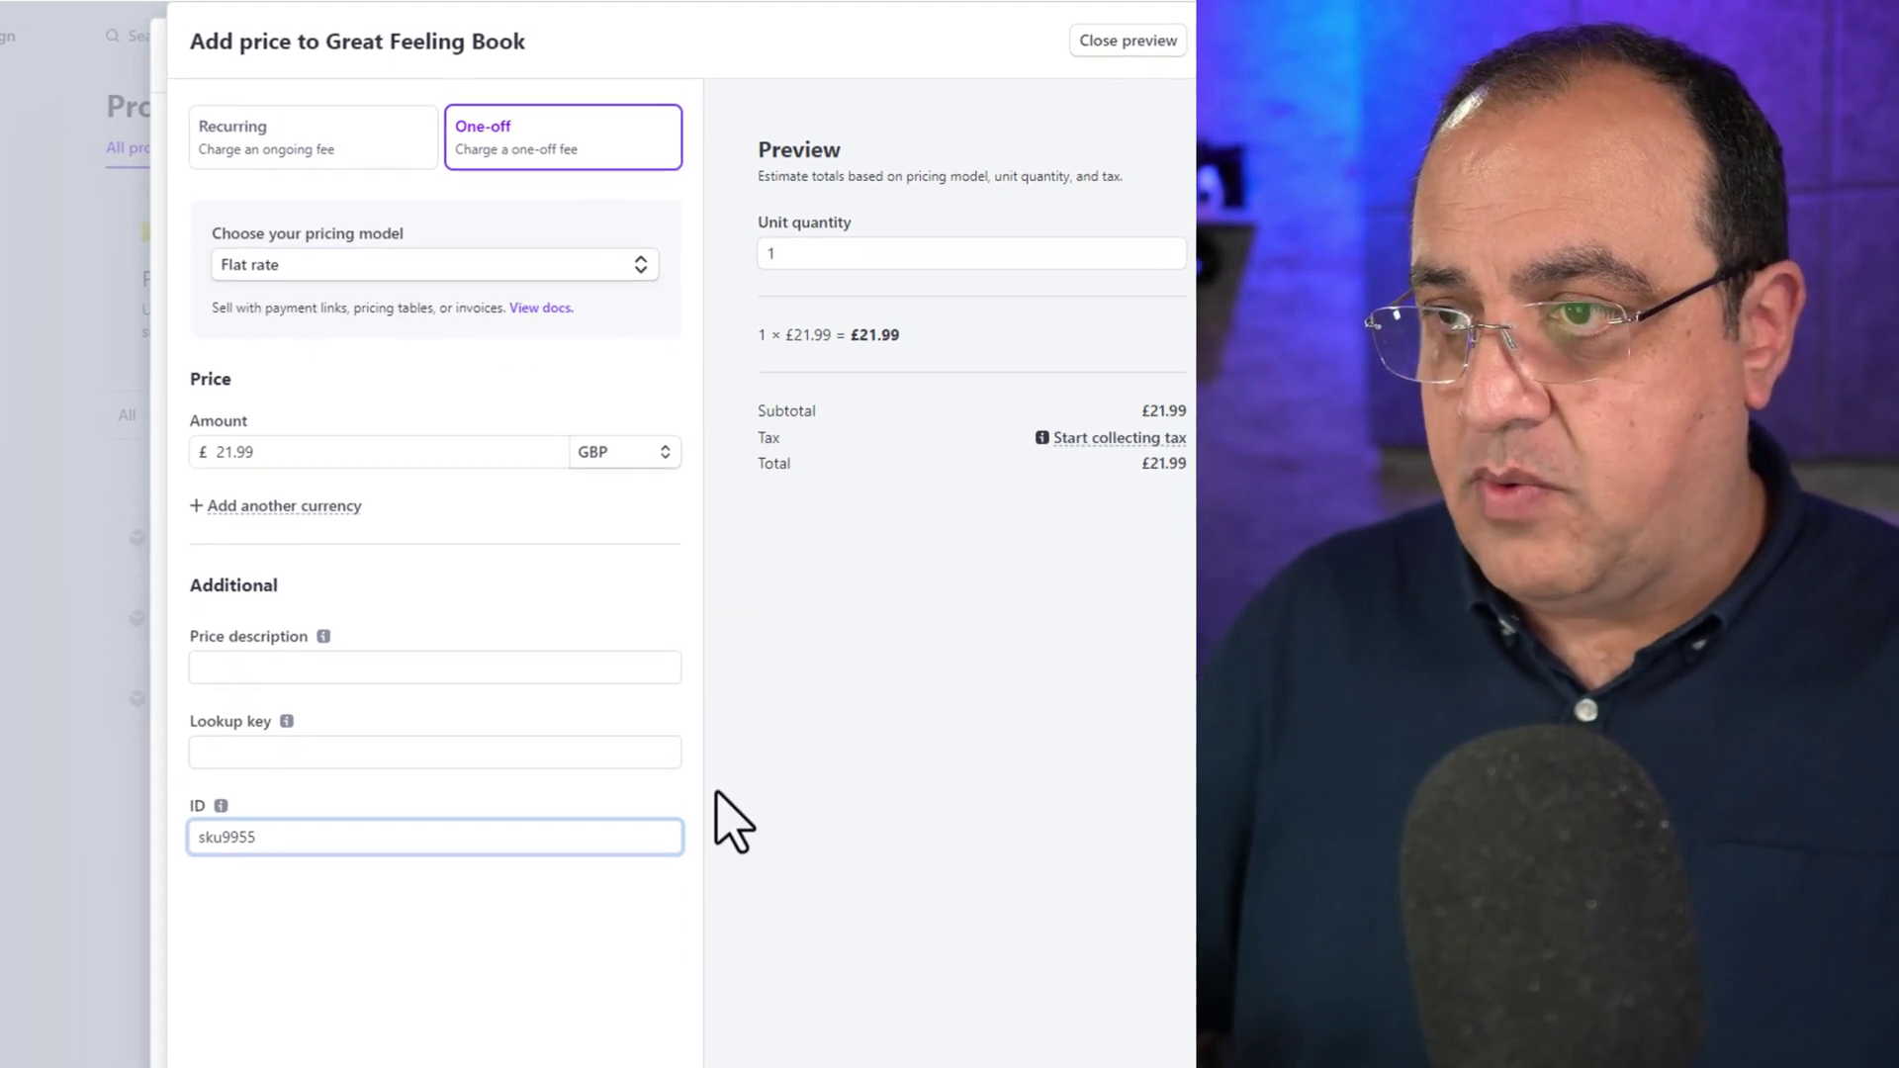
key("Return")
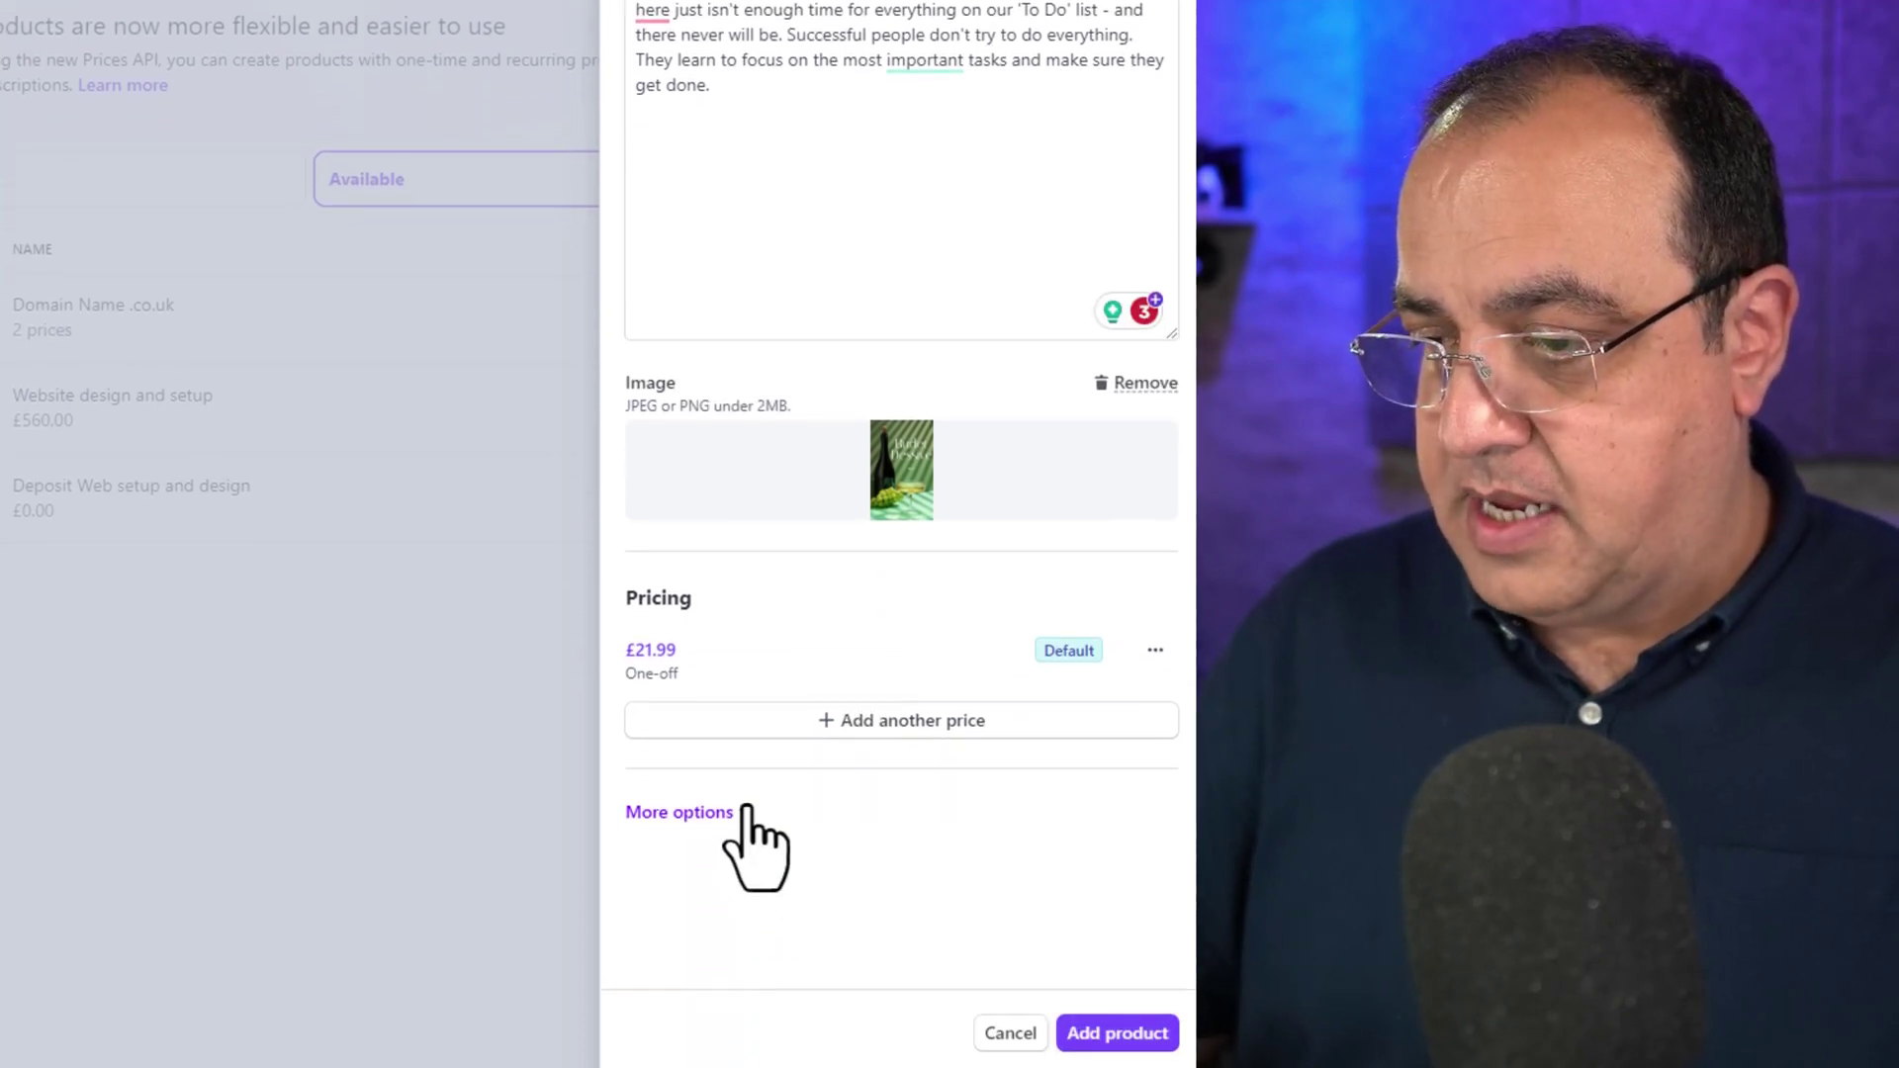
Set the product's statement descriptor to "BGR Book" and add the product to the catalogue
left_click(692, 812)
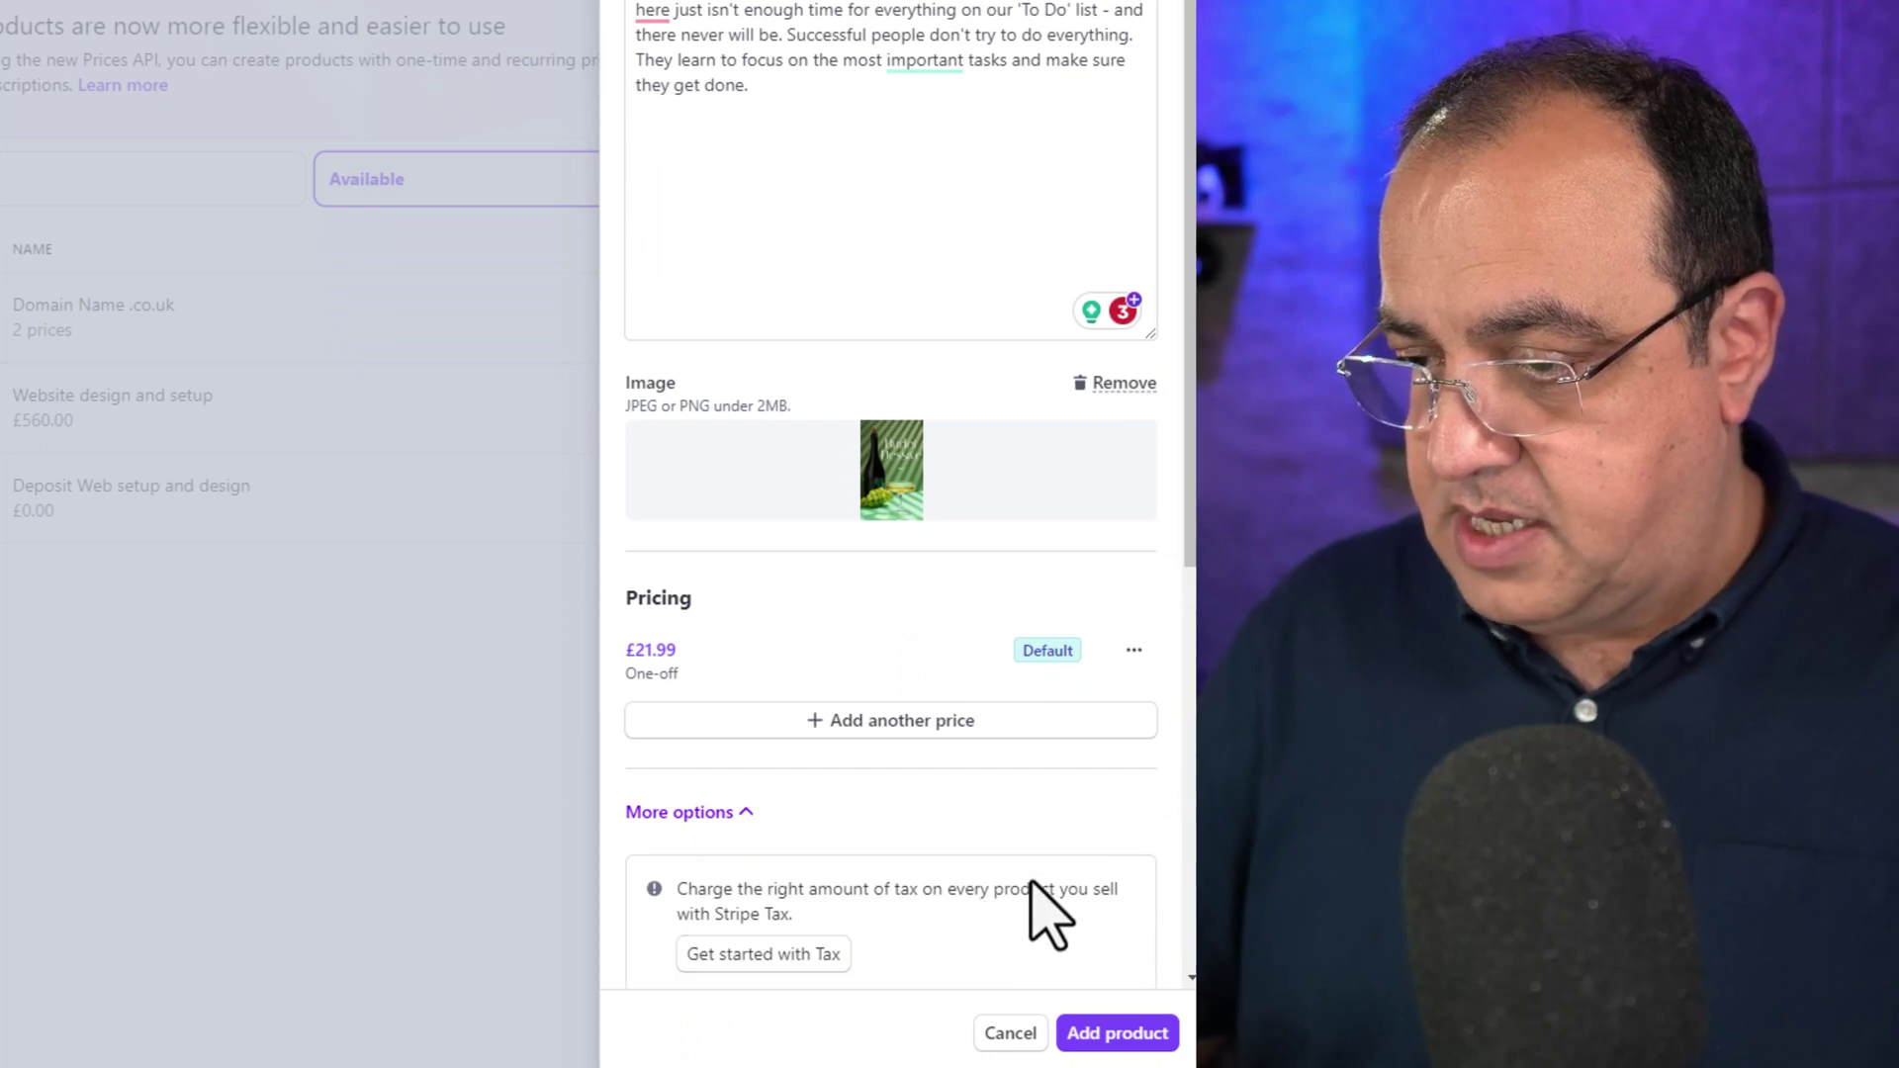
scroll(1128, 846, "down", 3)
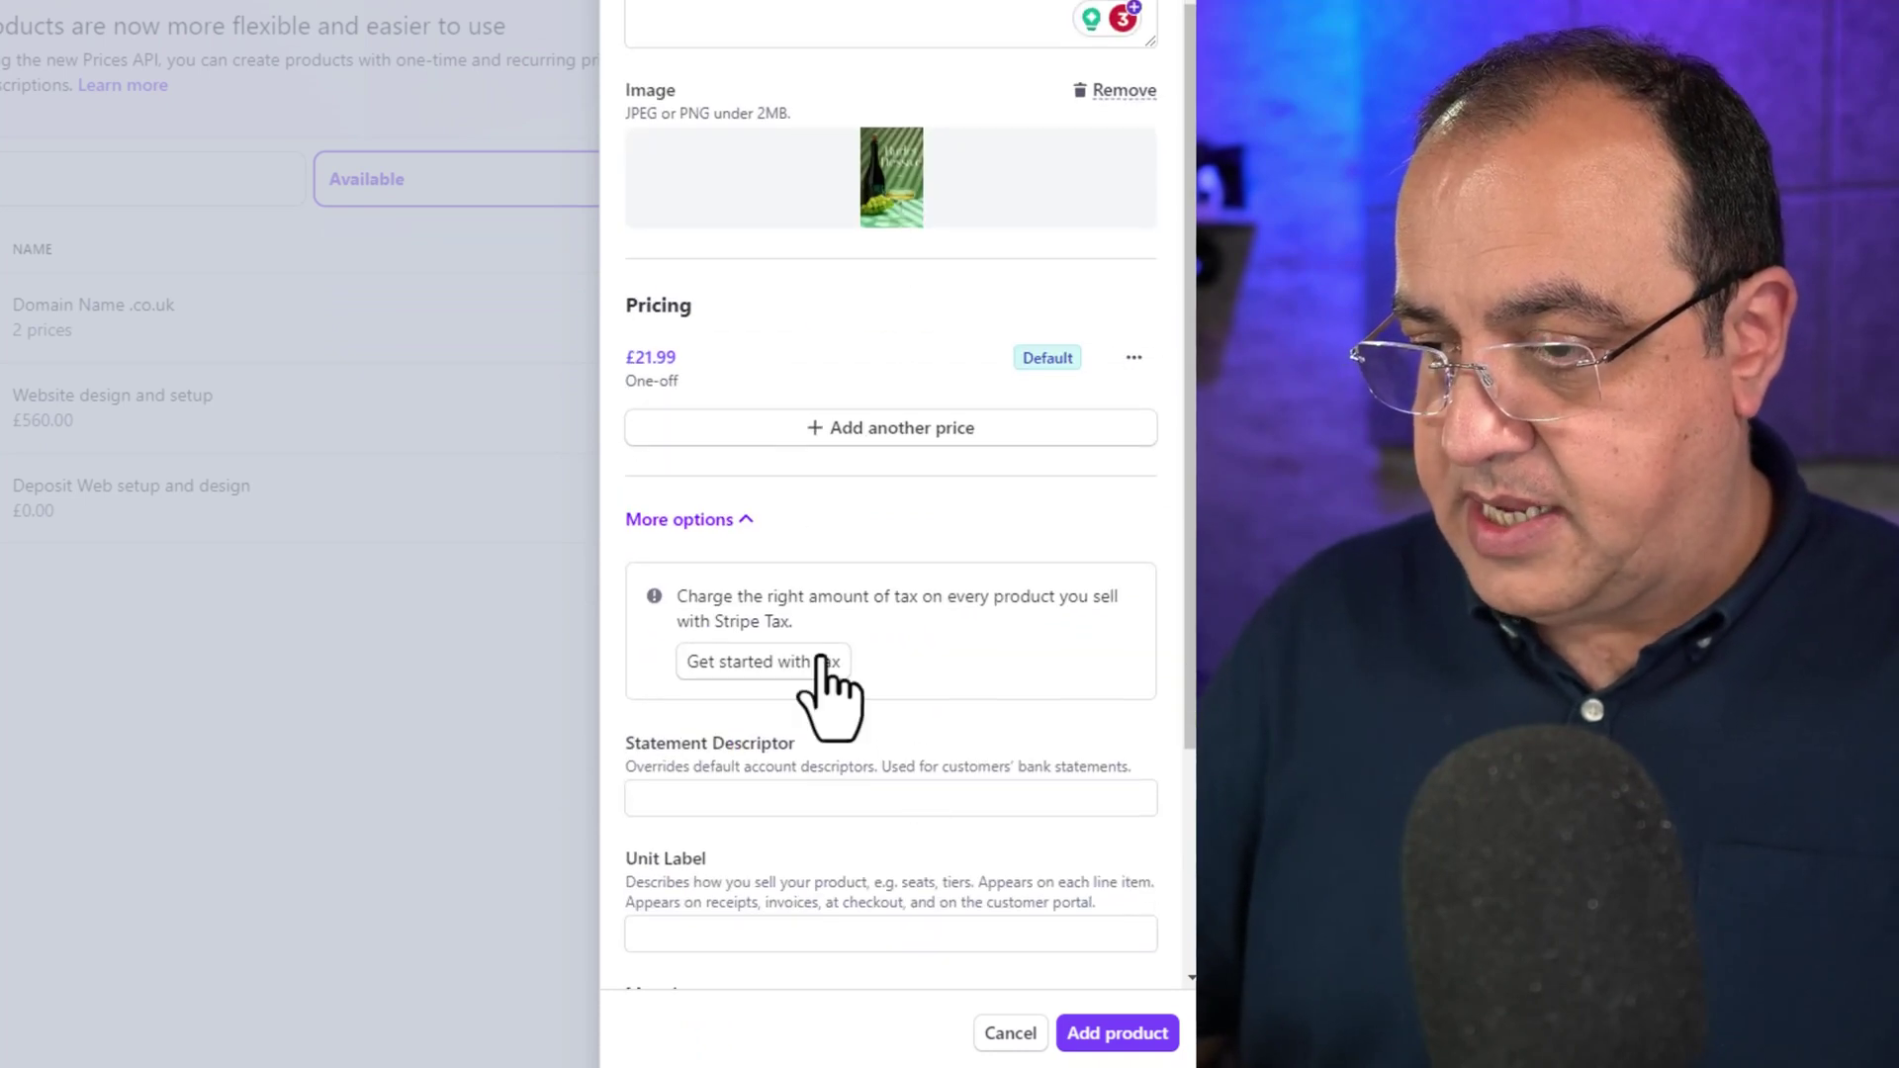
scroll(1024, 770, "down", 3)
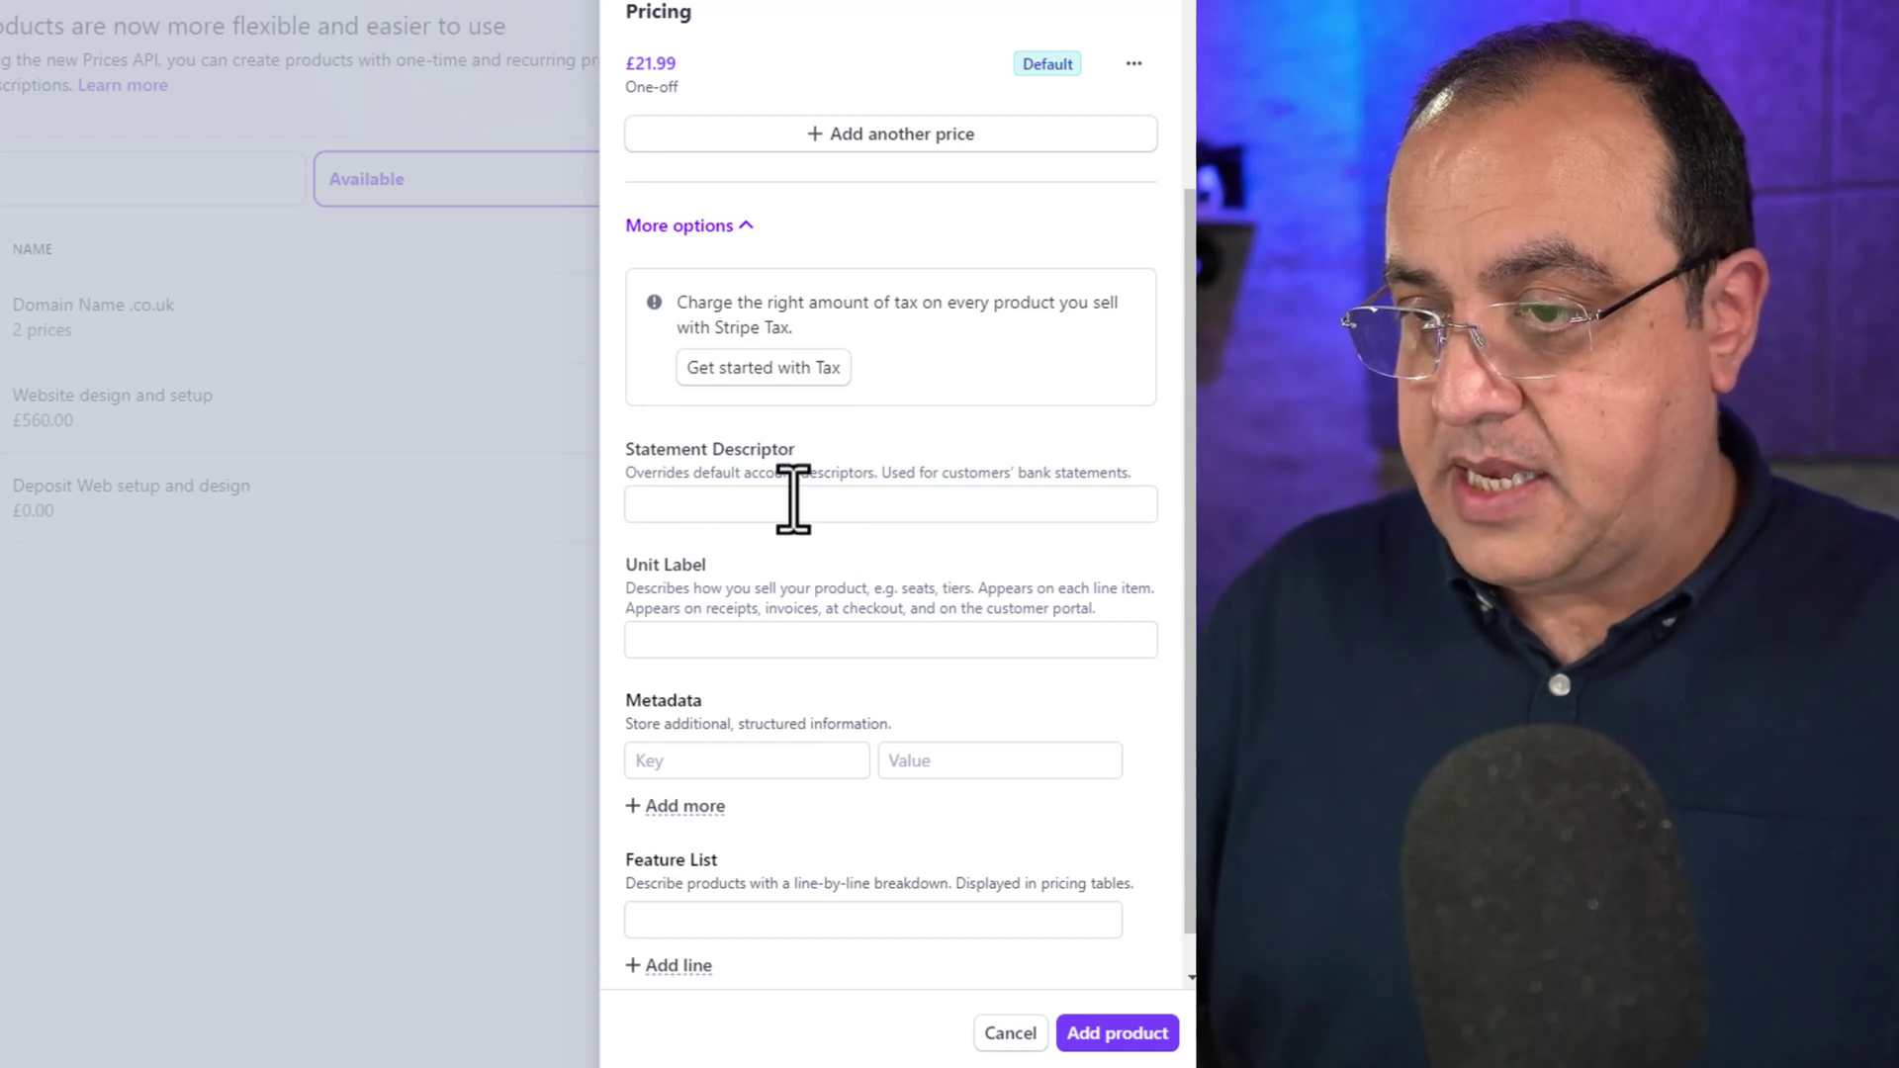
left_click(792, 500)
type("B")
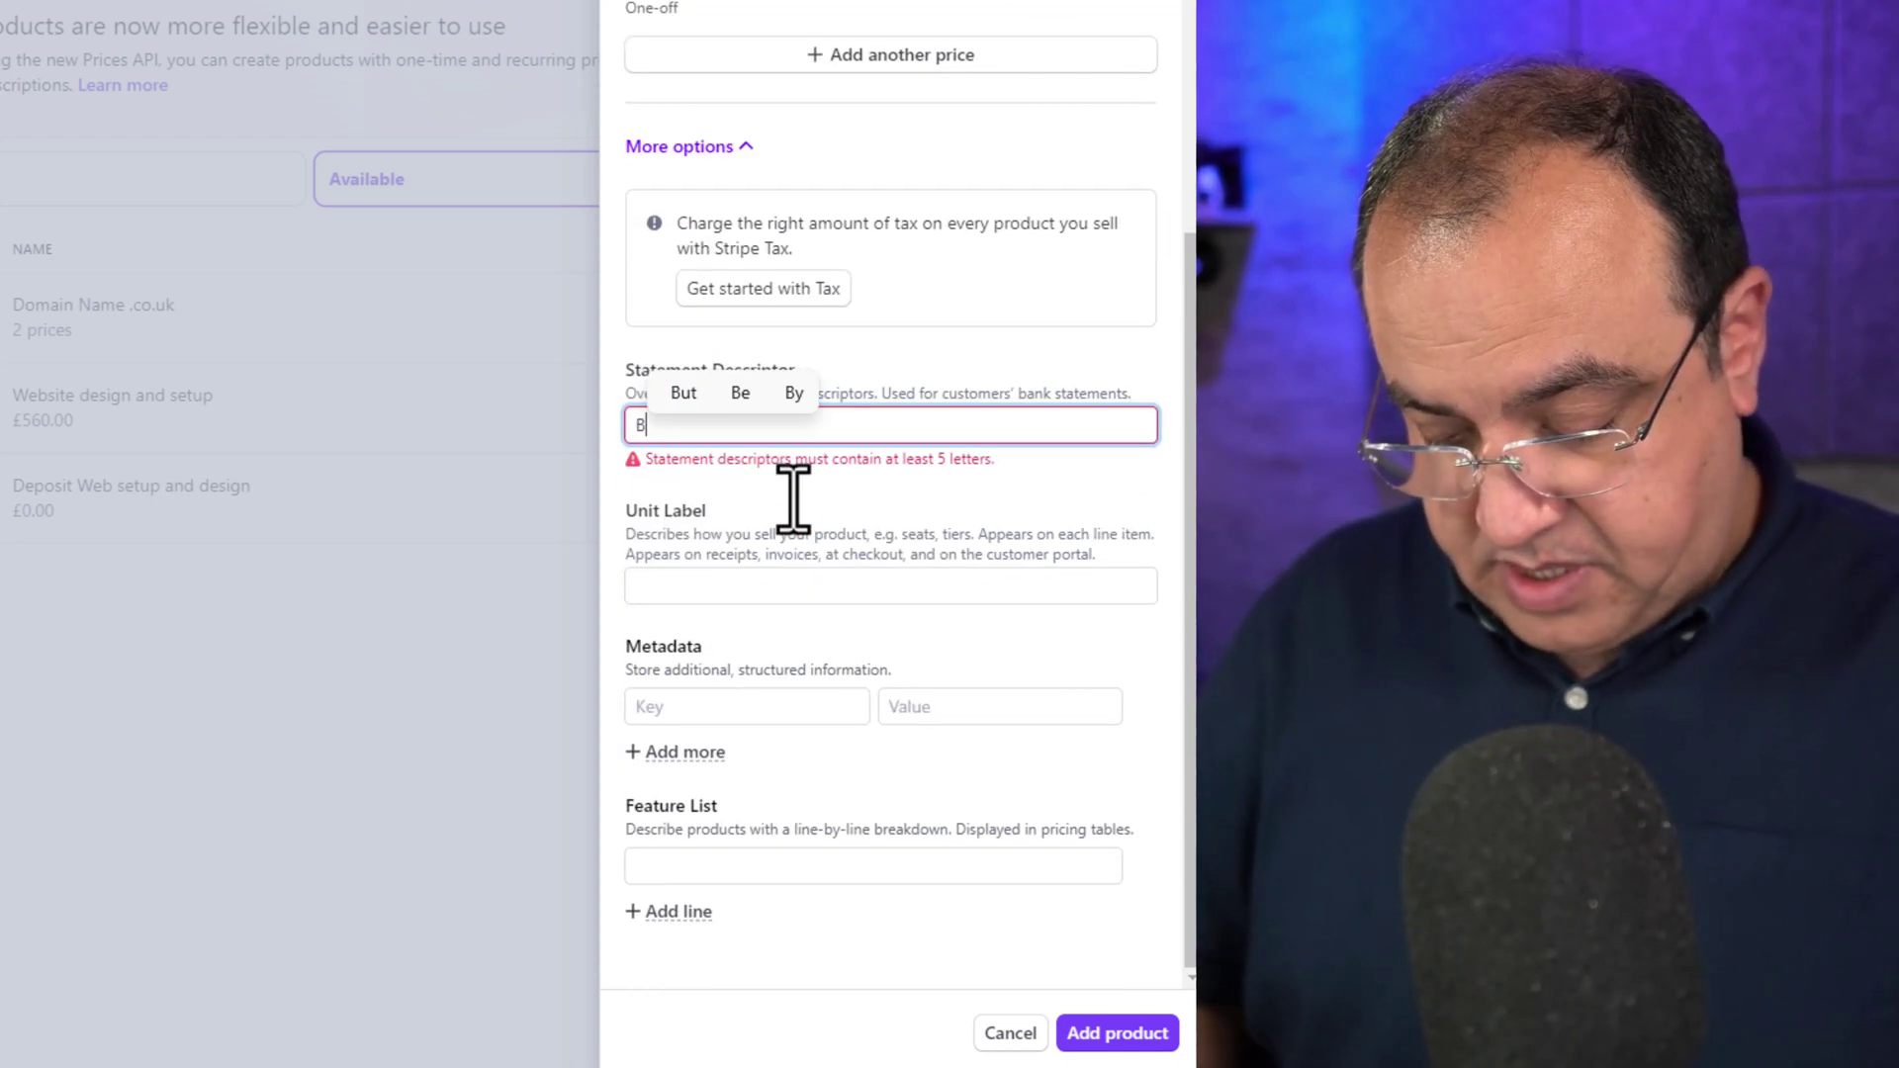
type("GR")
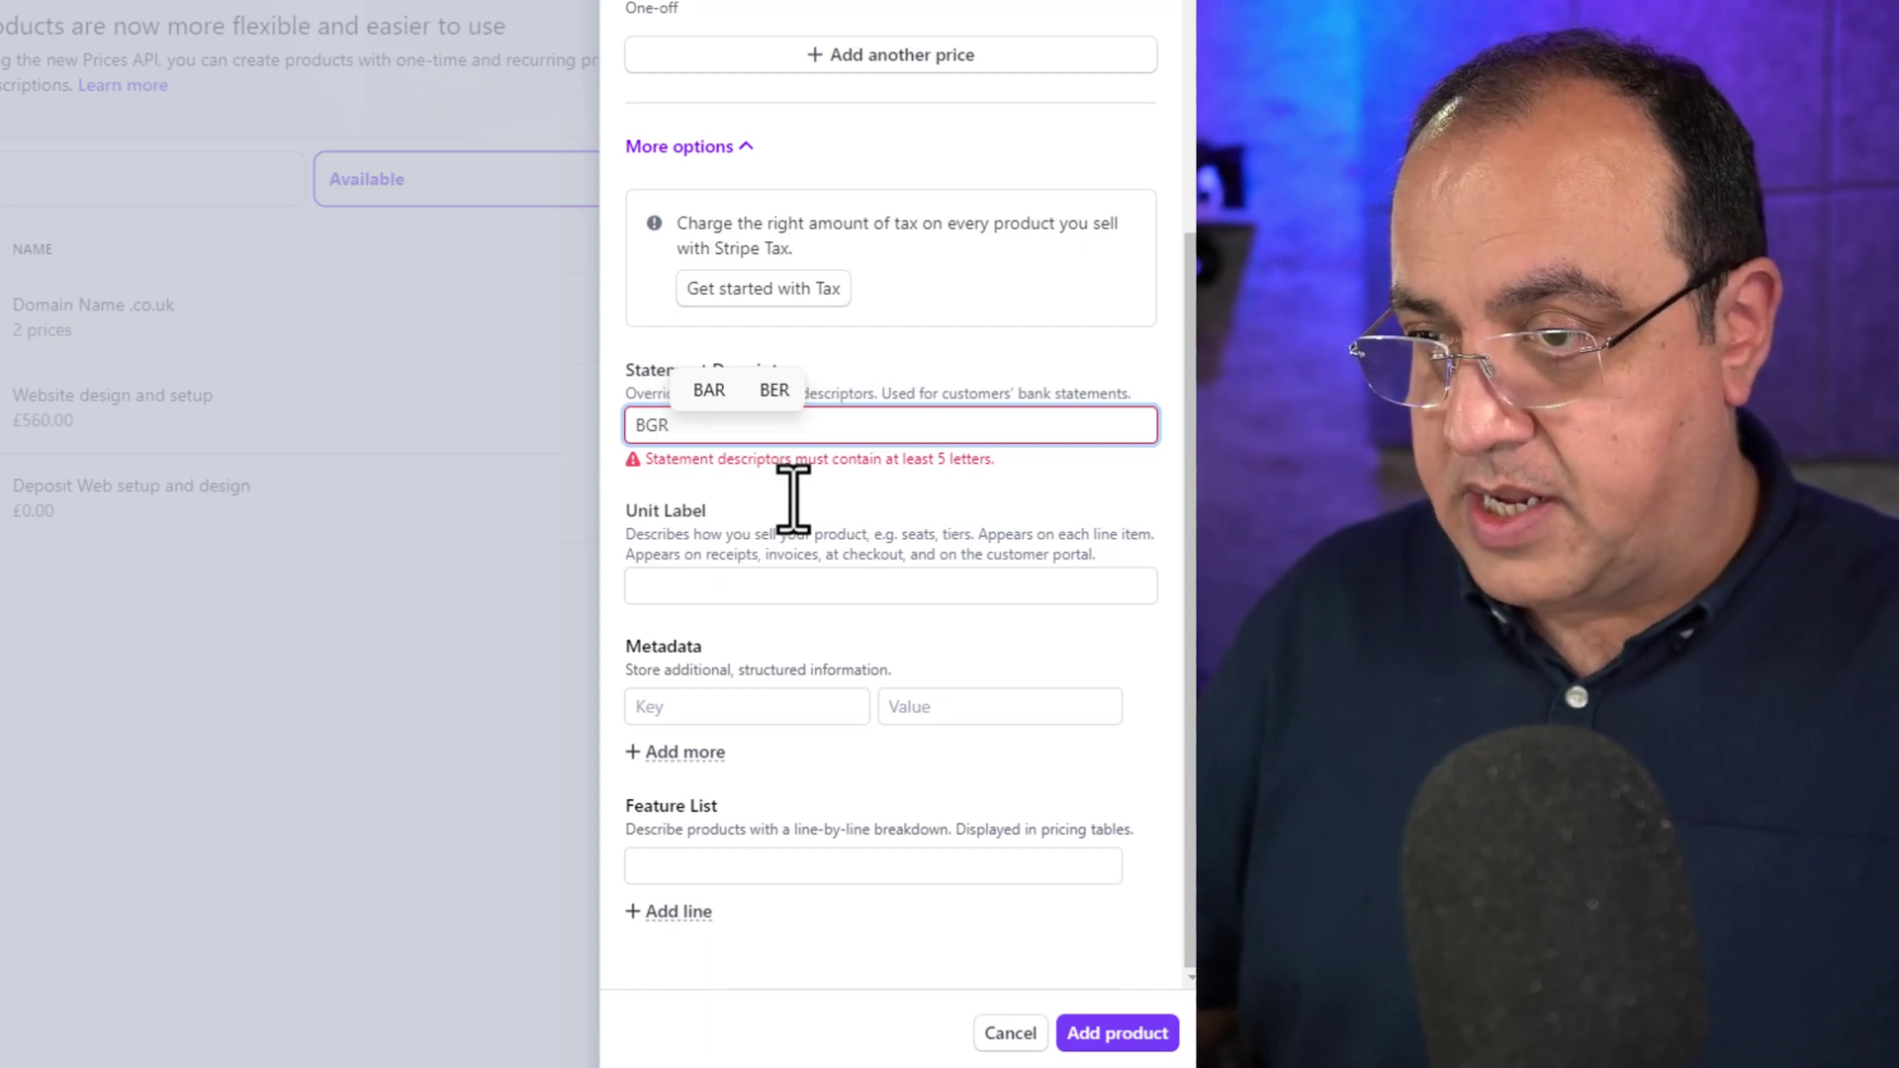
type(" Book")
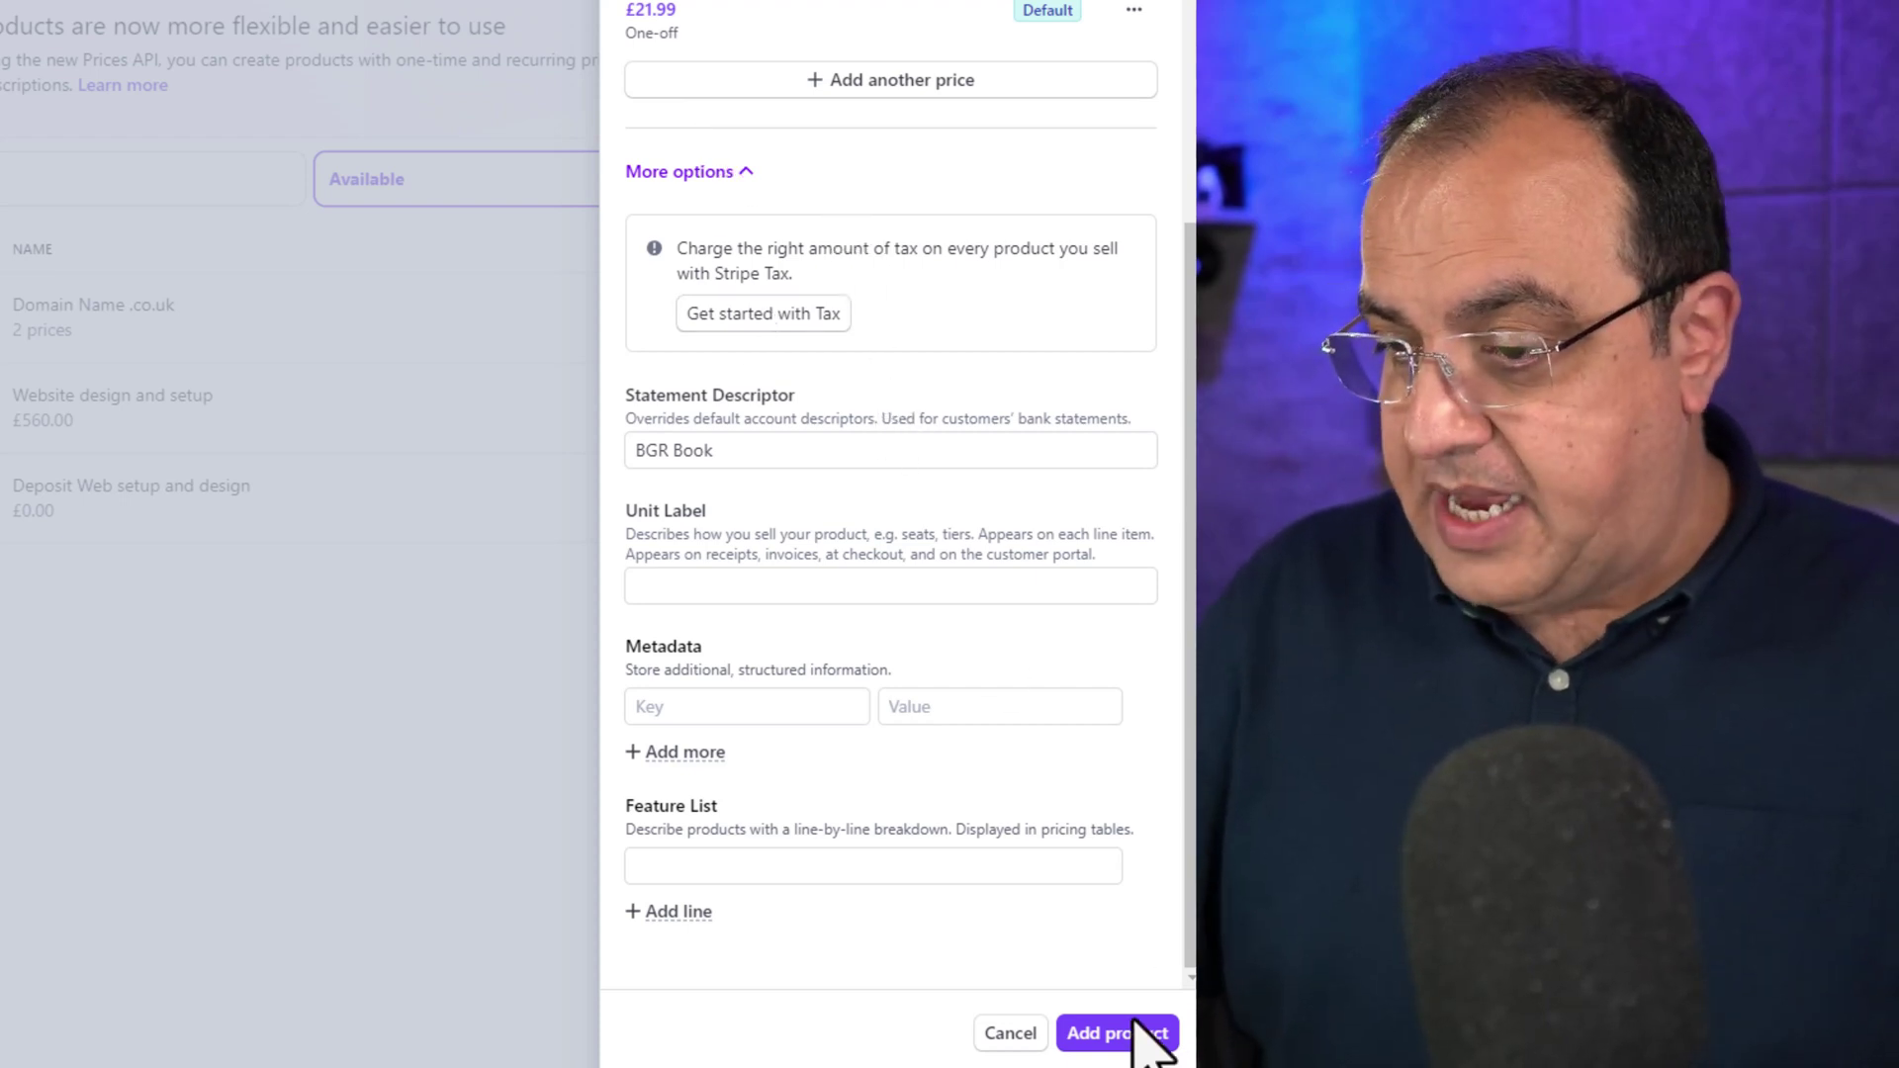
left_click(1128, 1031)
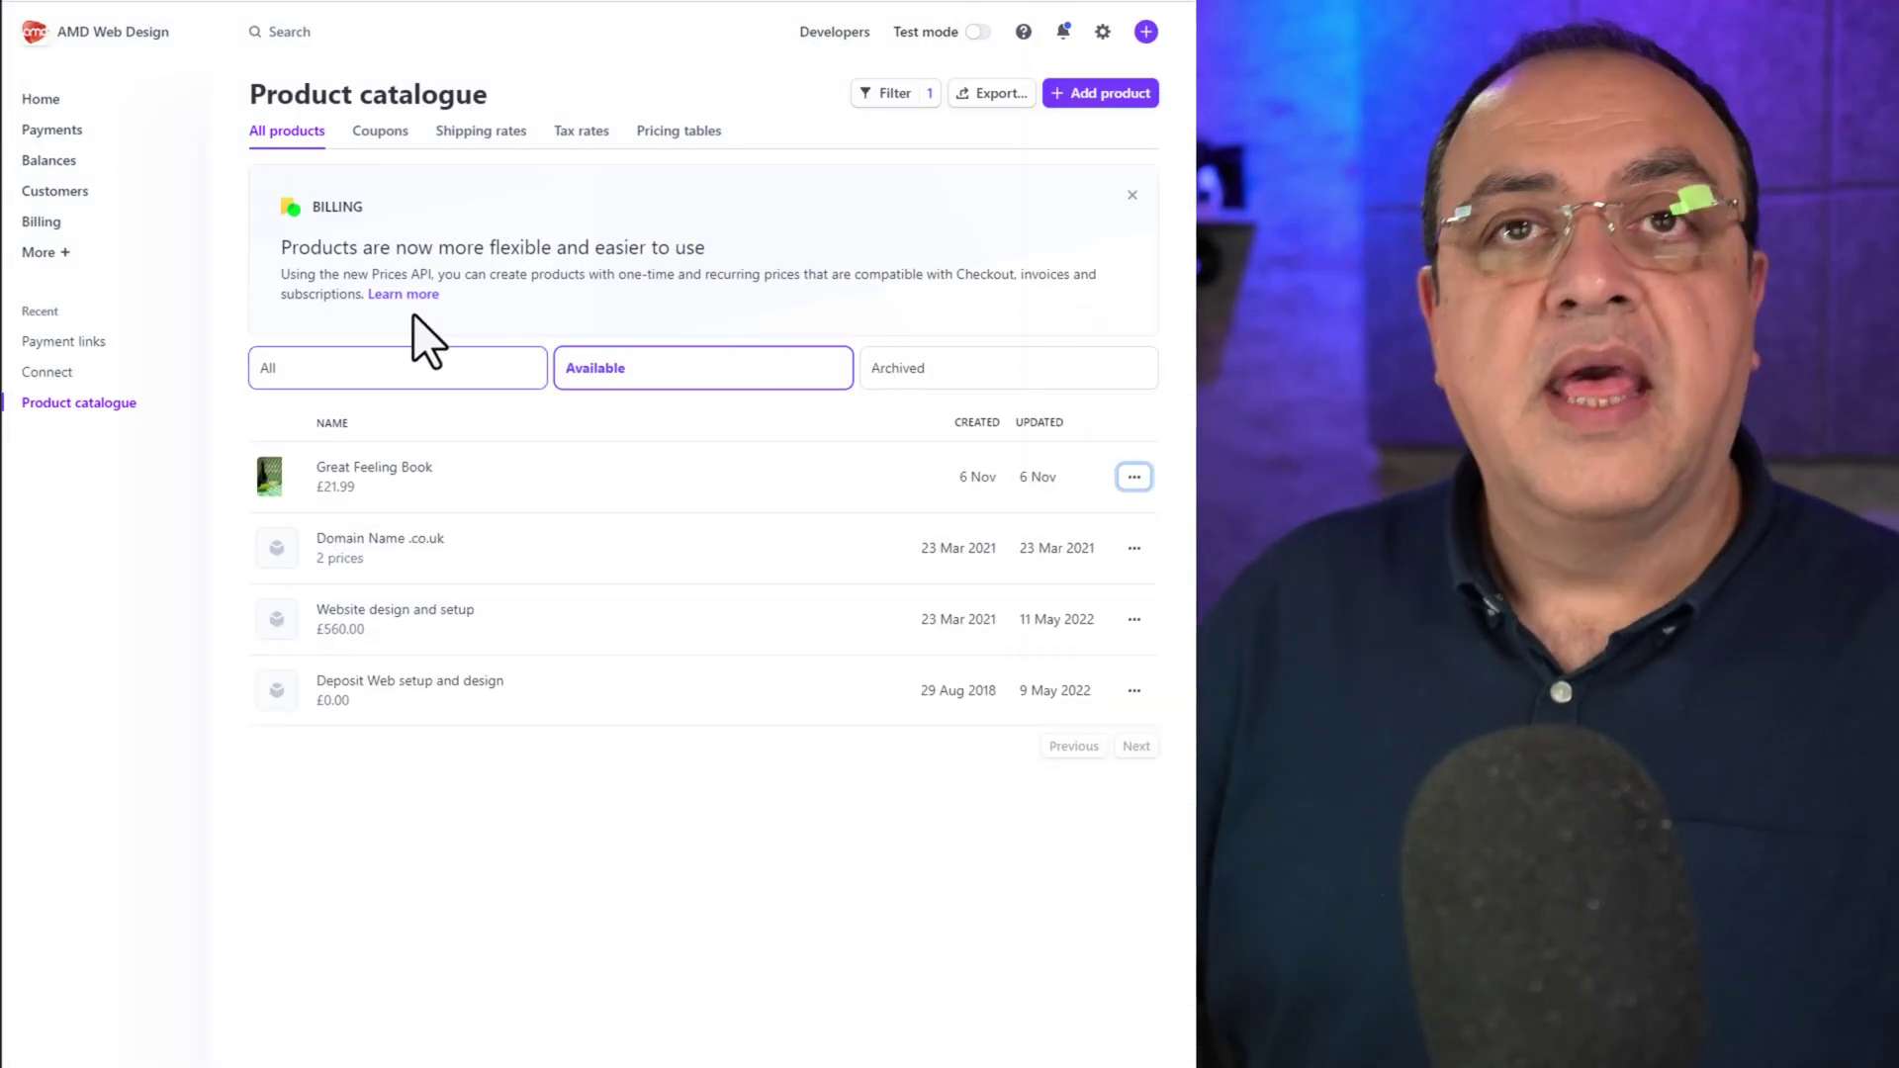
Open the Great Feeling Book product page and examine its details and cross-sell product choices
left_click(441, 477)
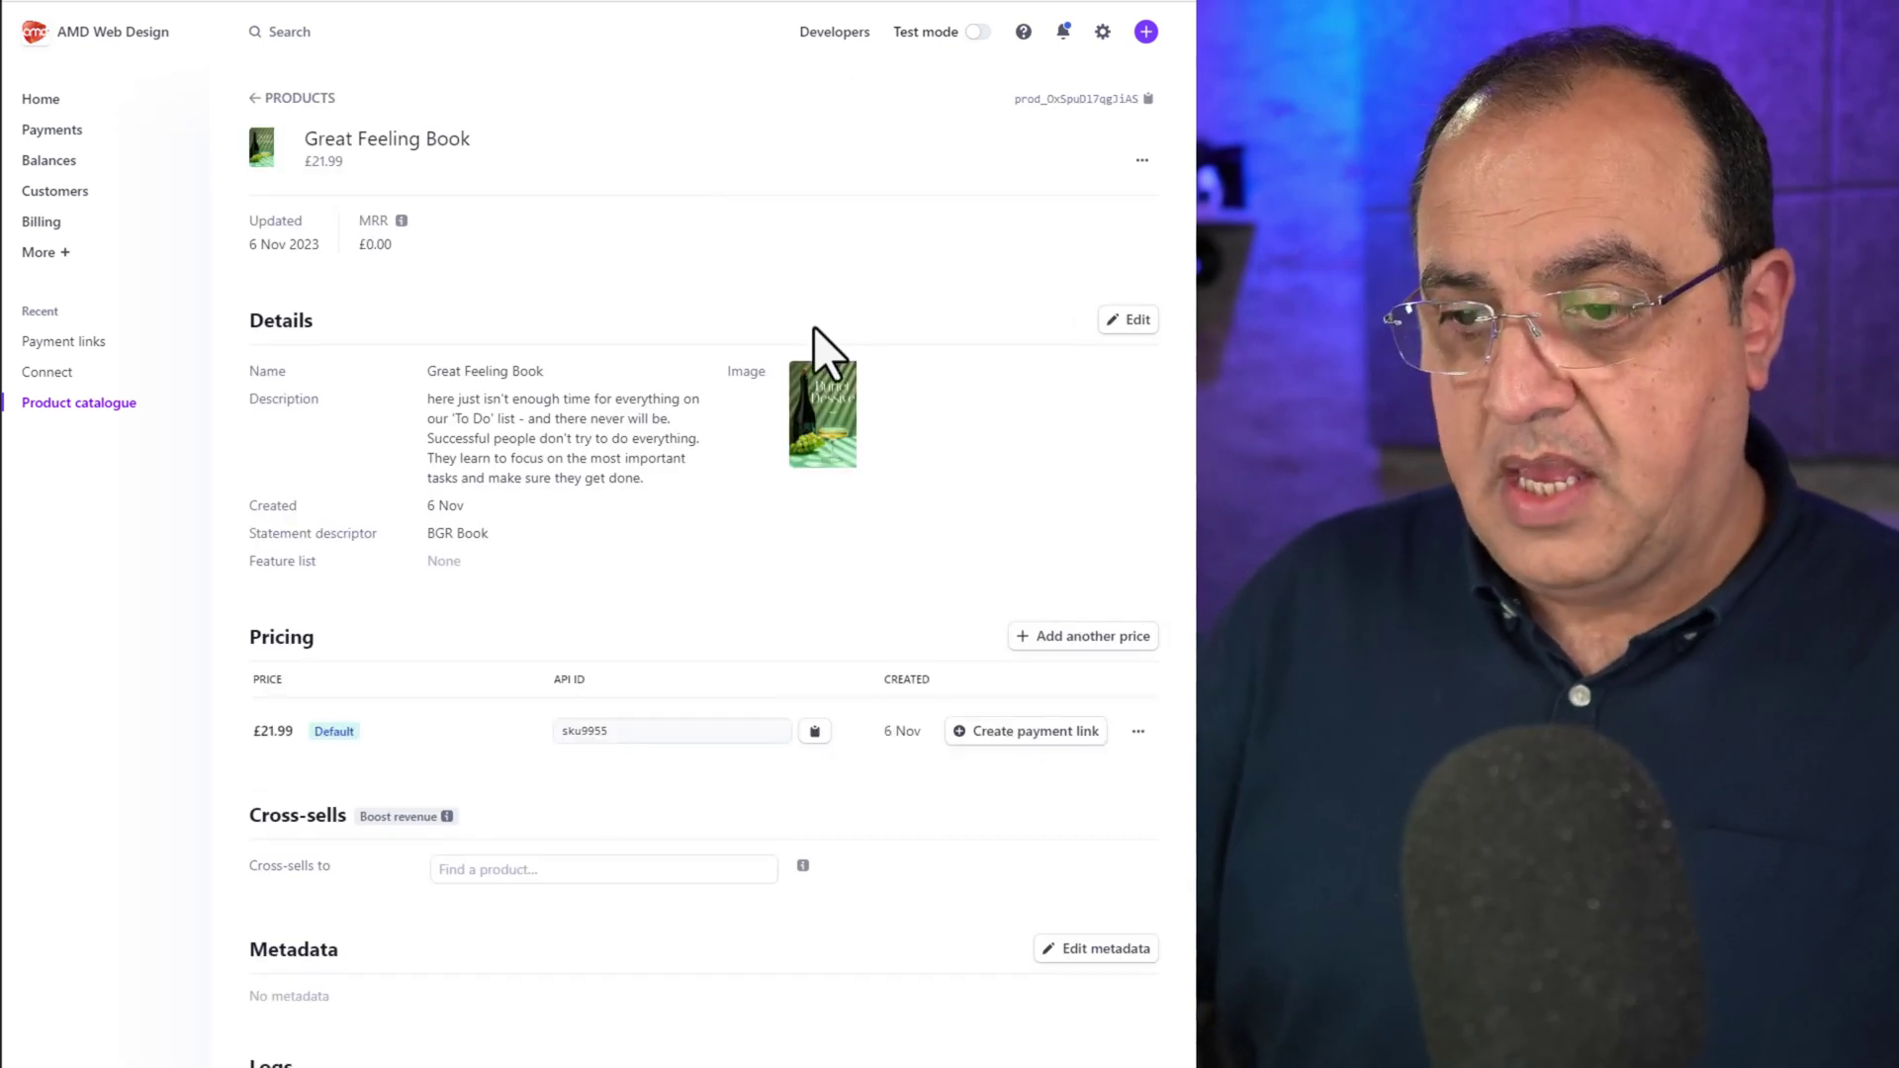
scroll(815, 330, "down", 3)
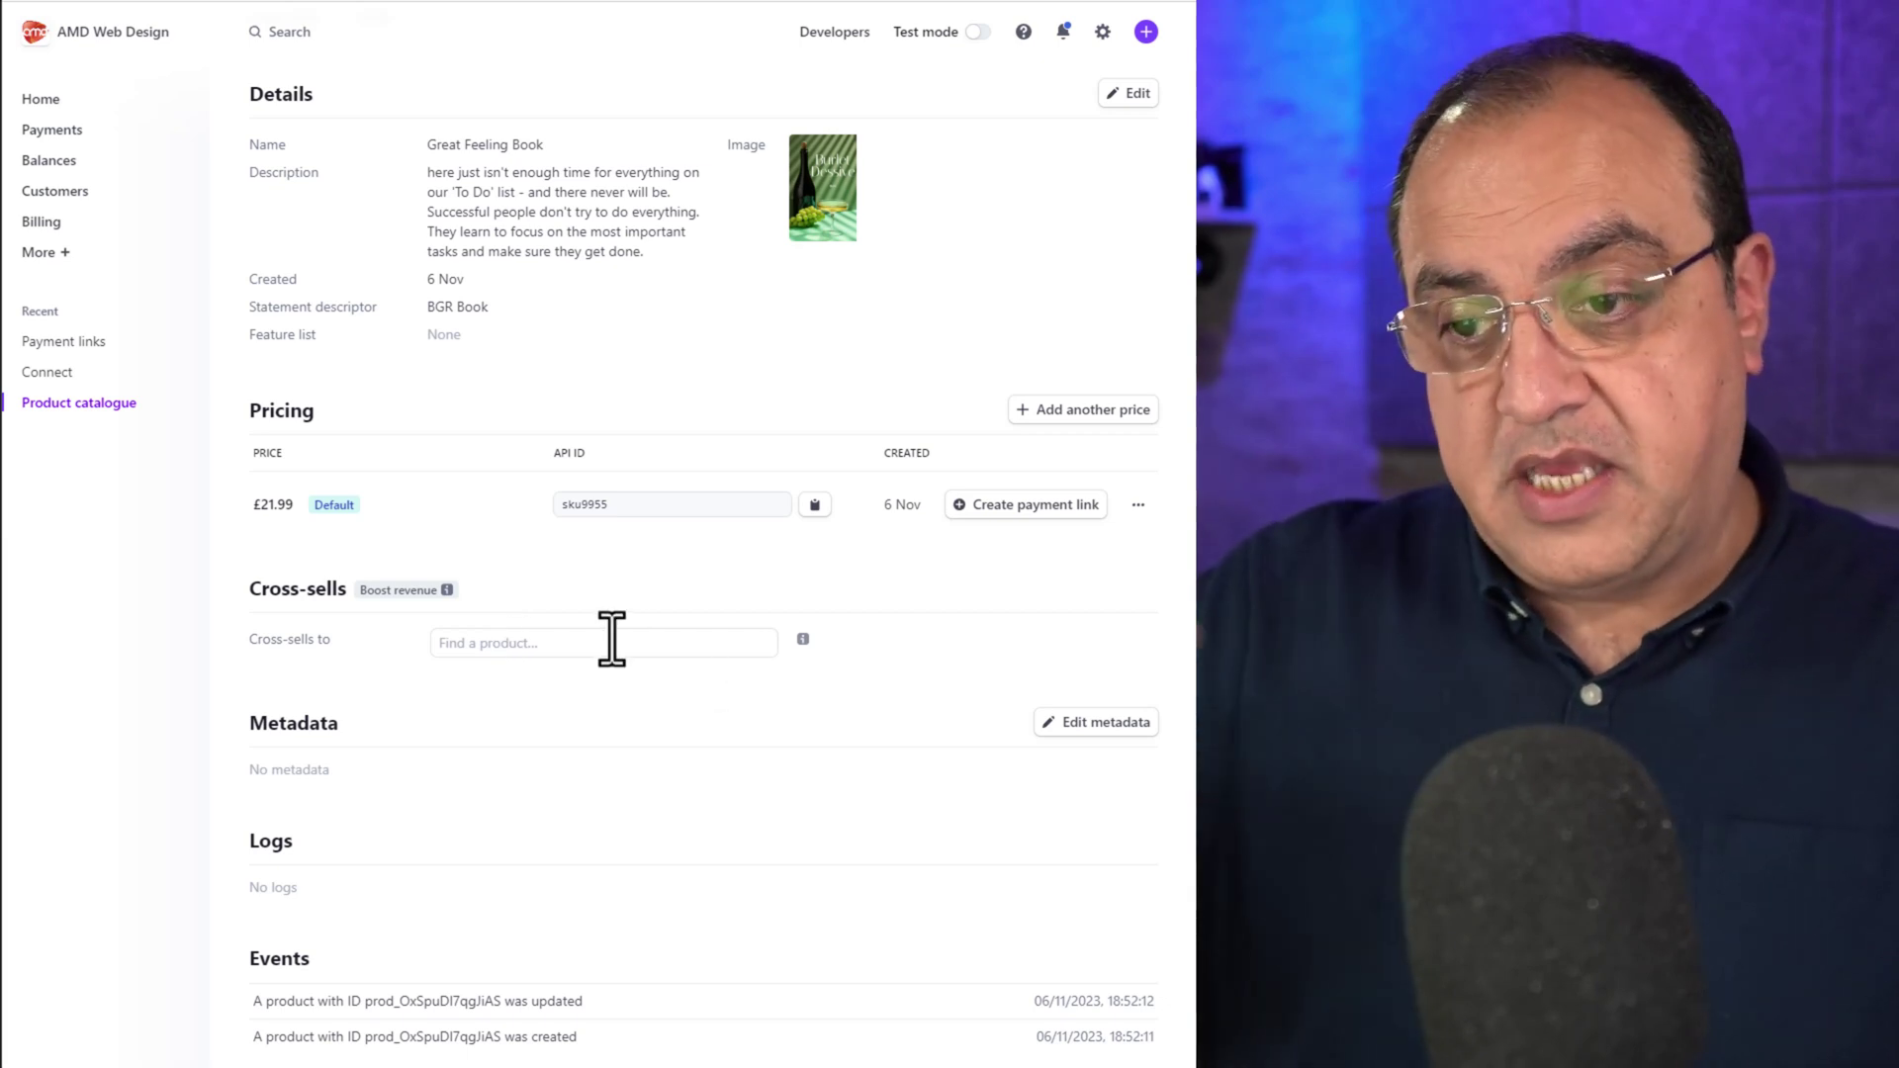
left_click(683, 651)
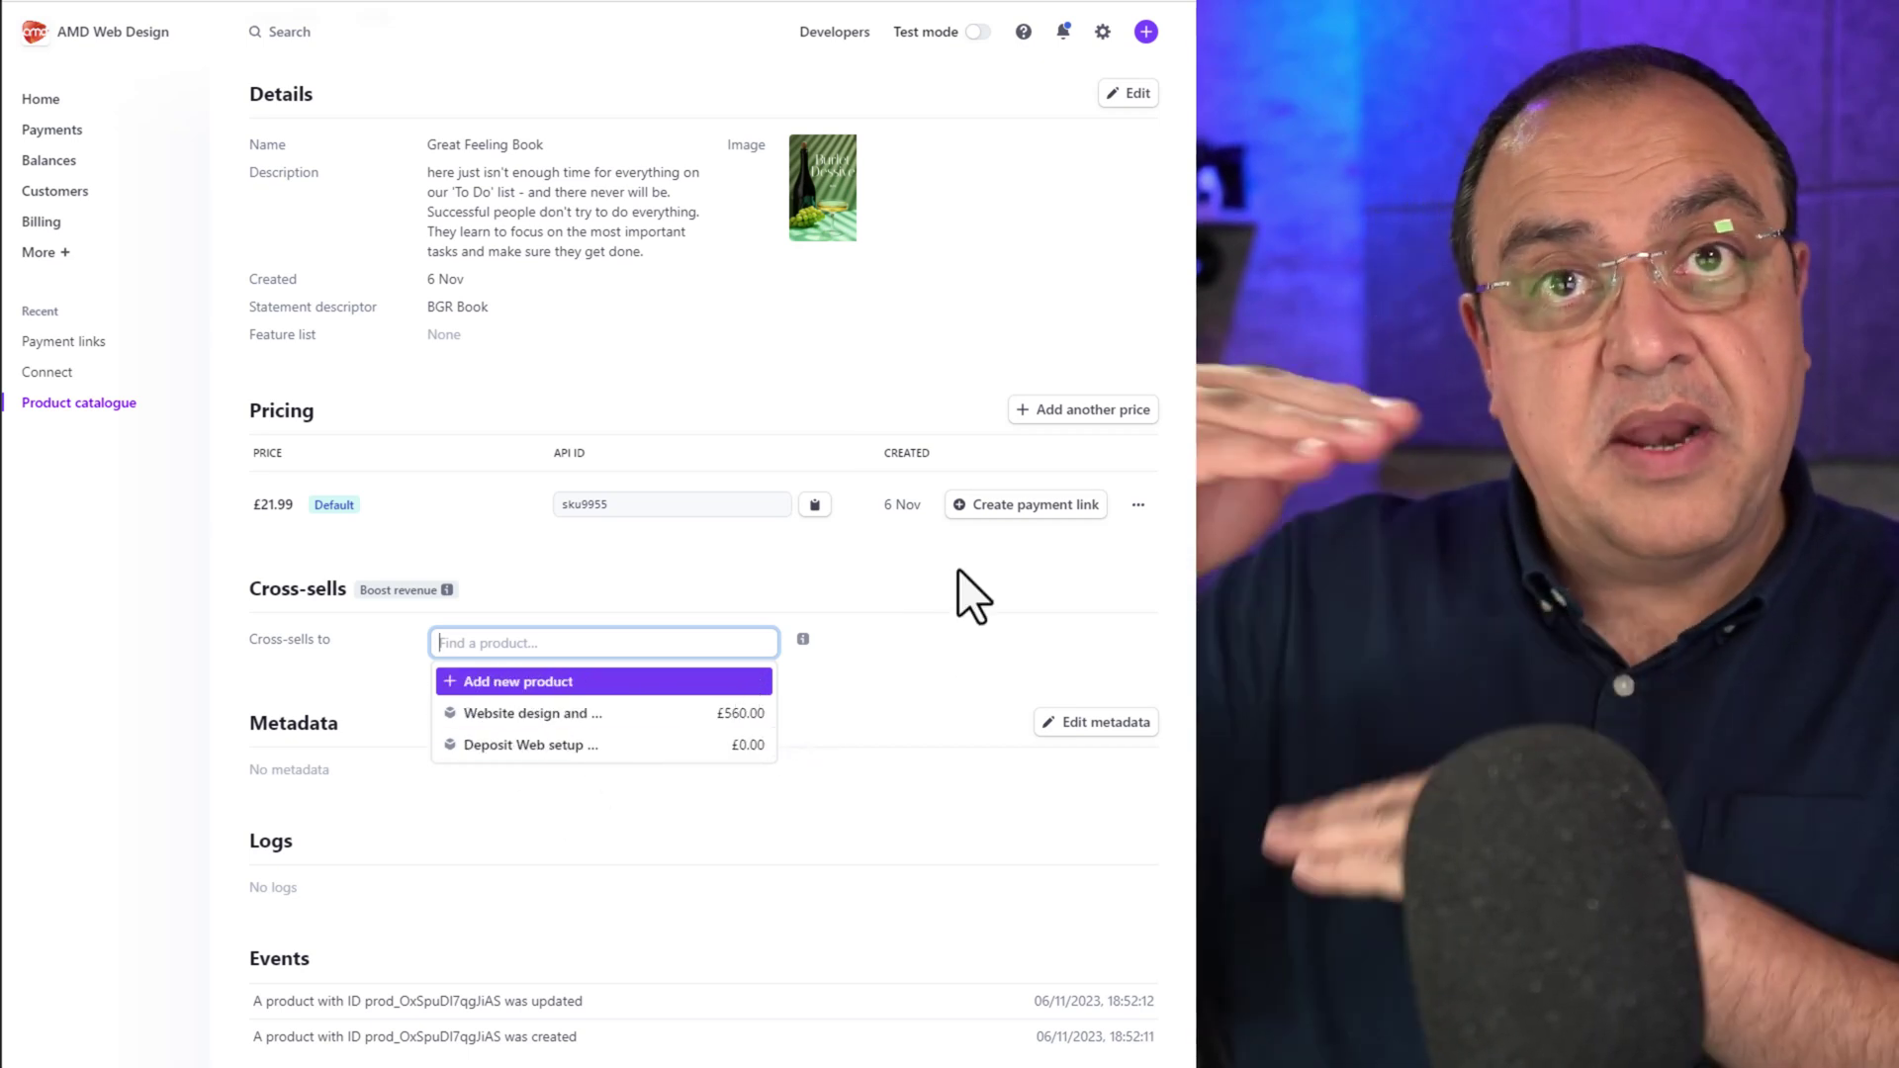
left_click(1001, 584)
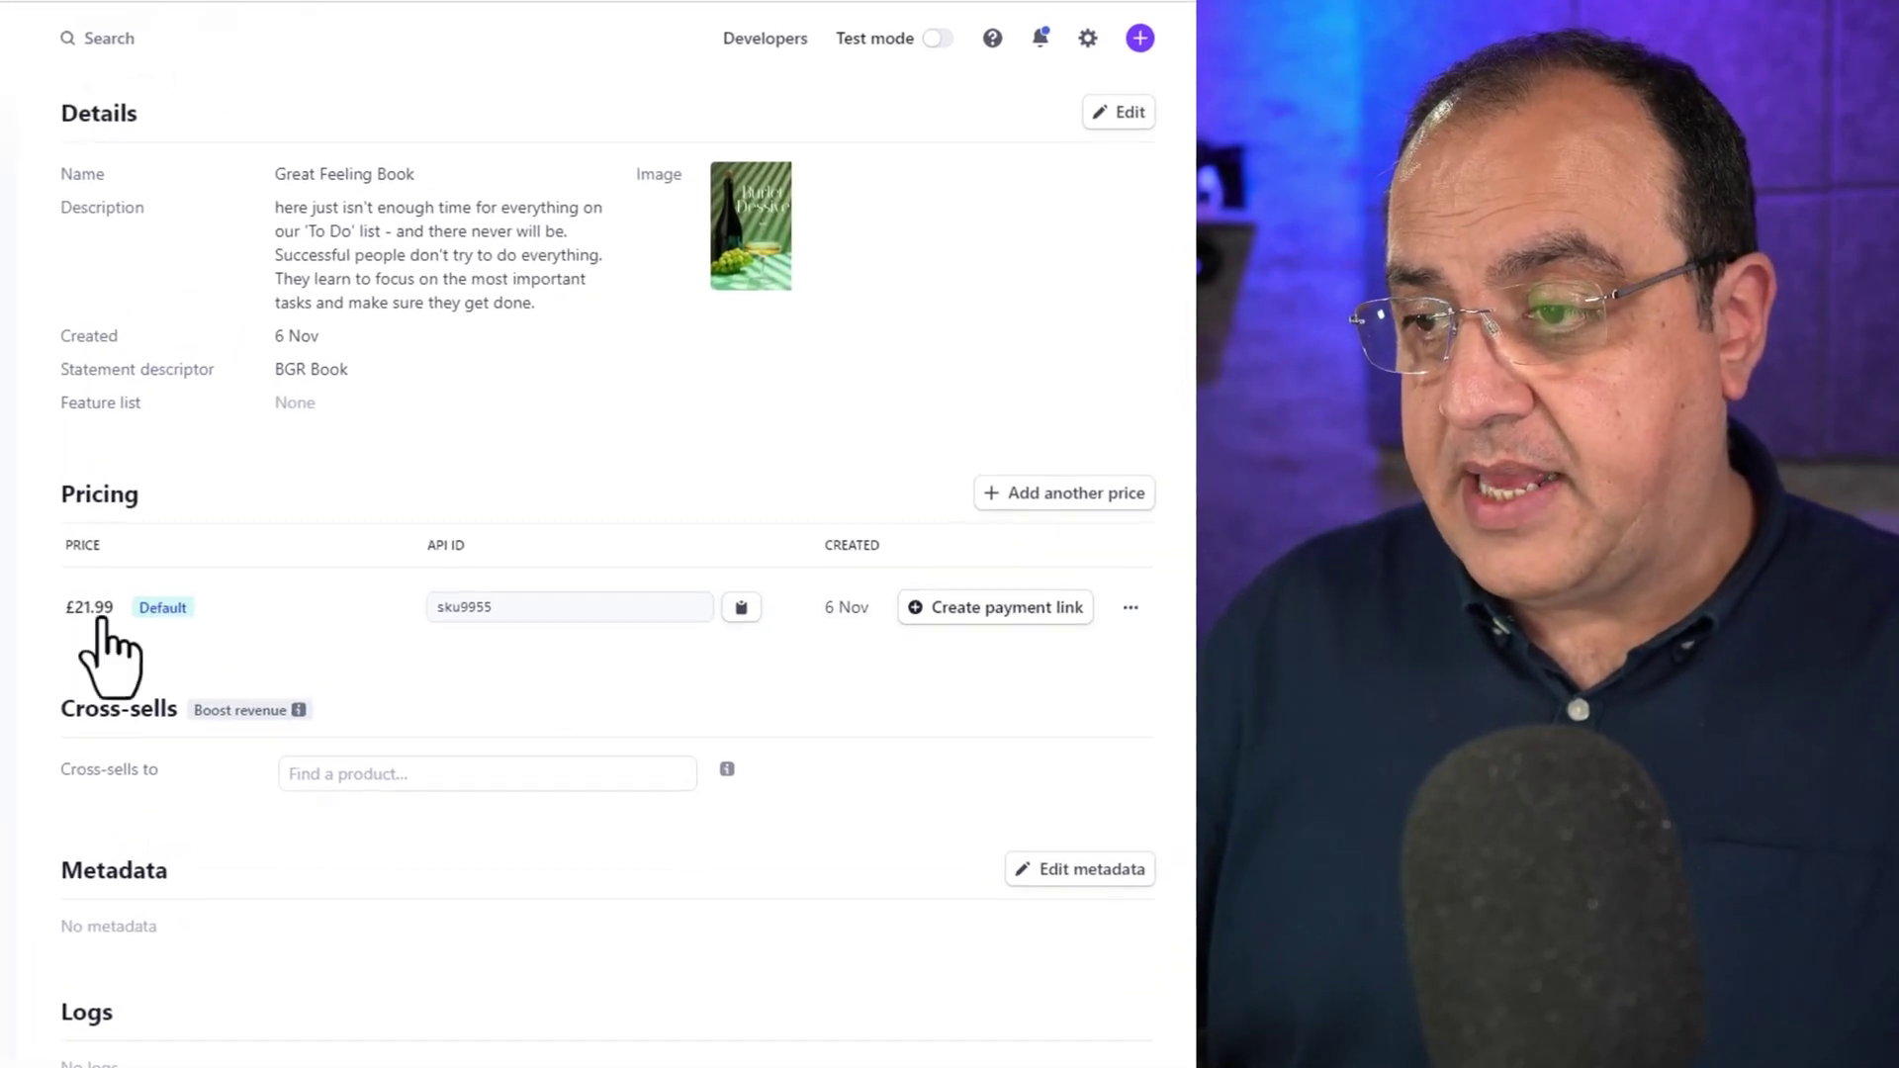
Start a payment link for the book's £21.99 price and have it collect customers' billing and shipping addresses
left_click(996, 607)
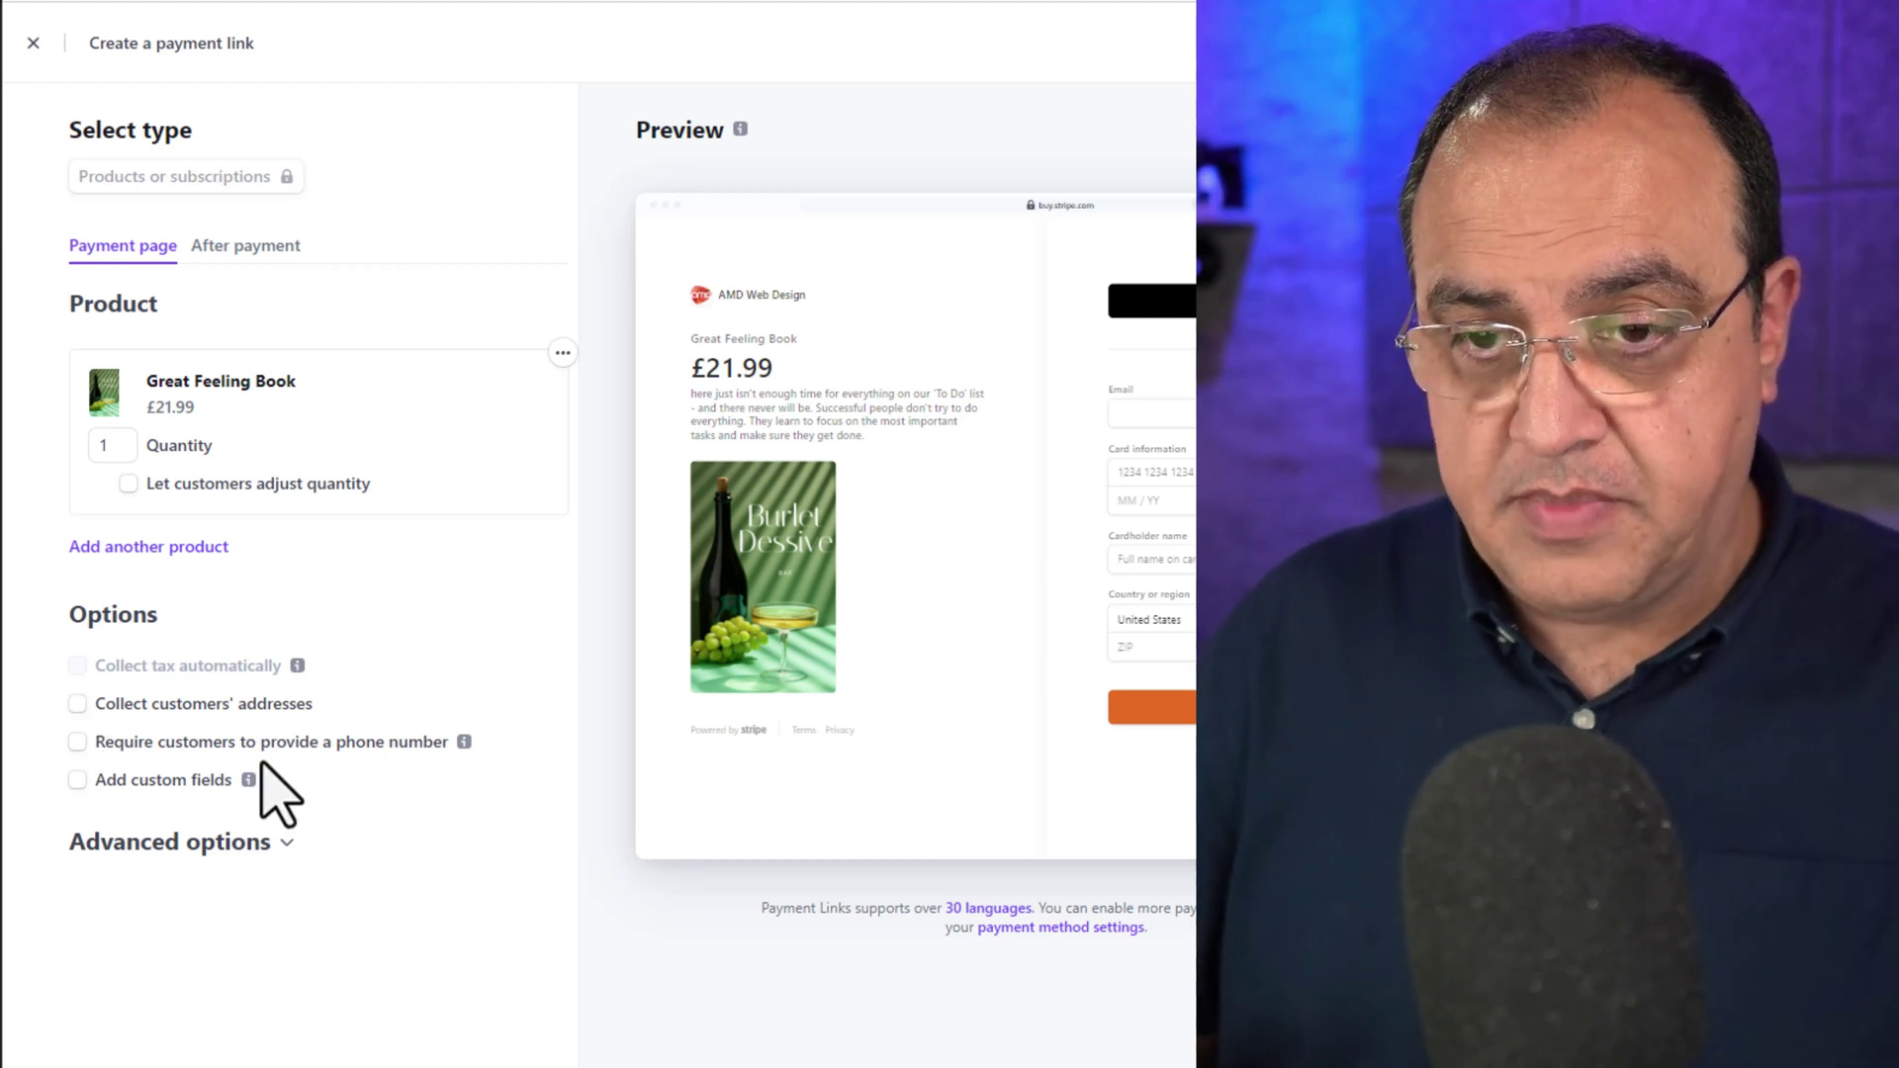
left_click(262, 687)
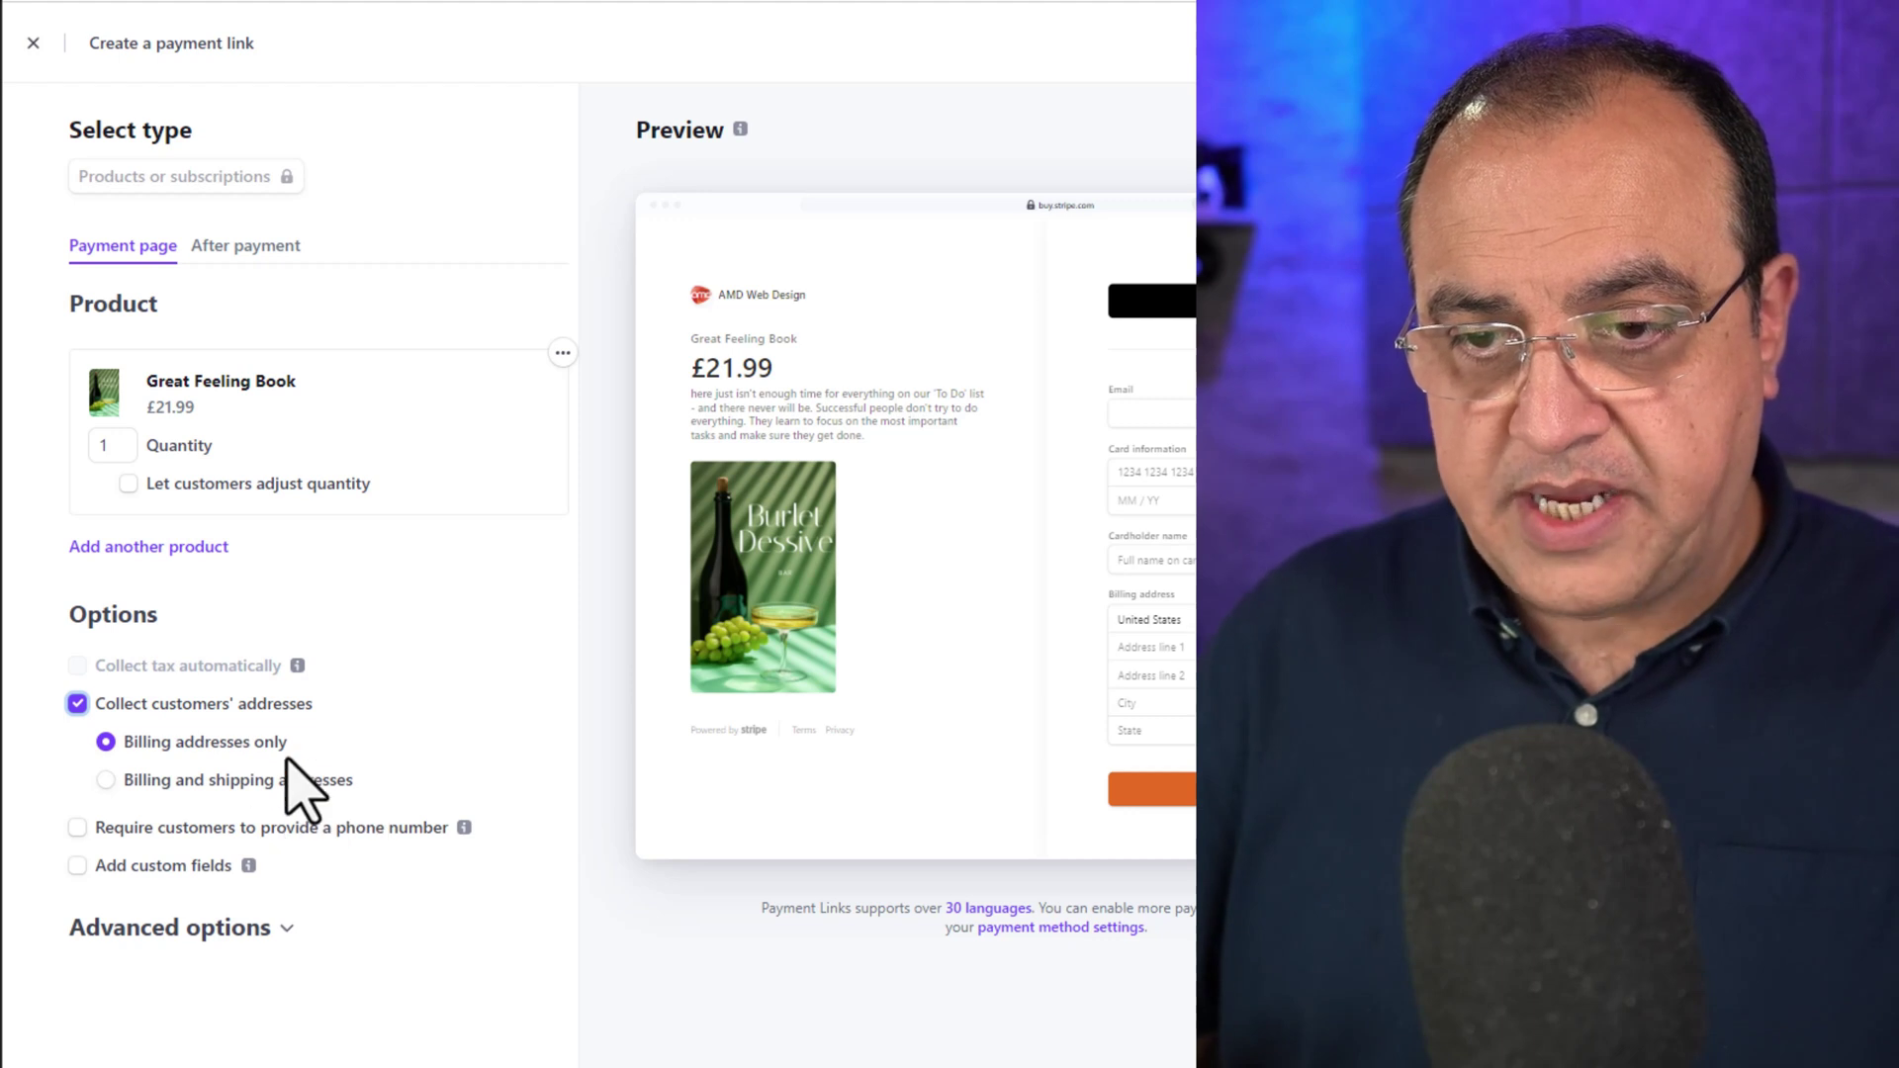
left_click(106, 780)
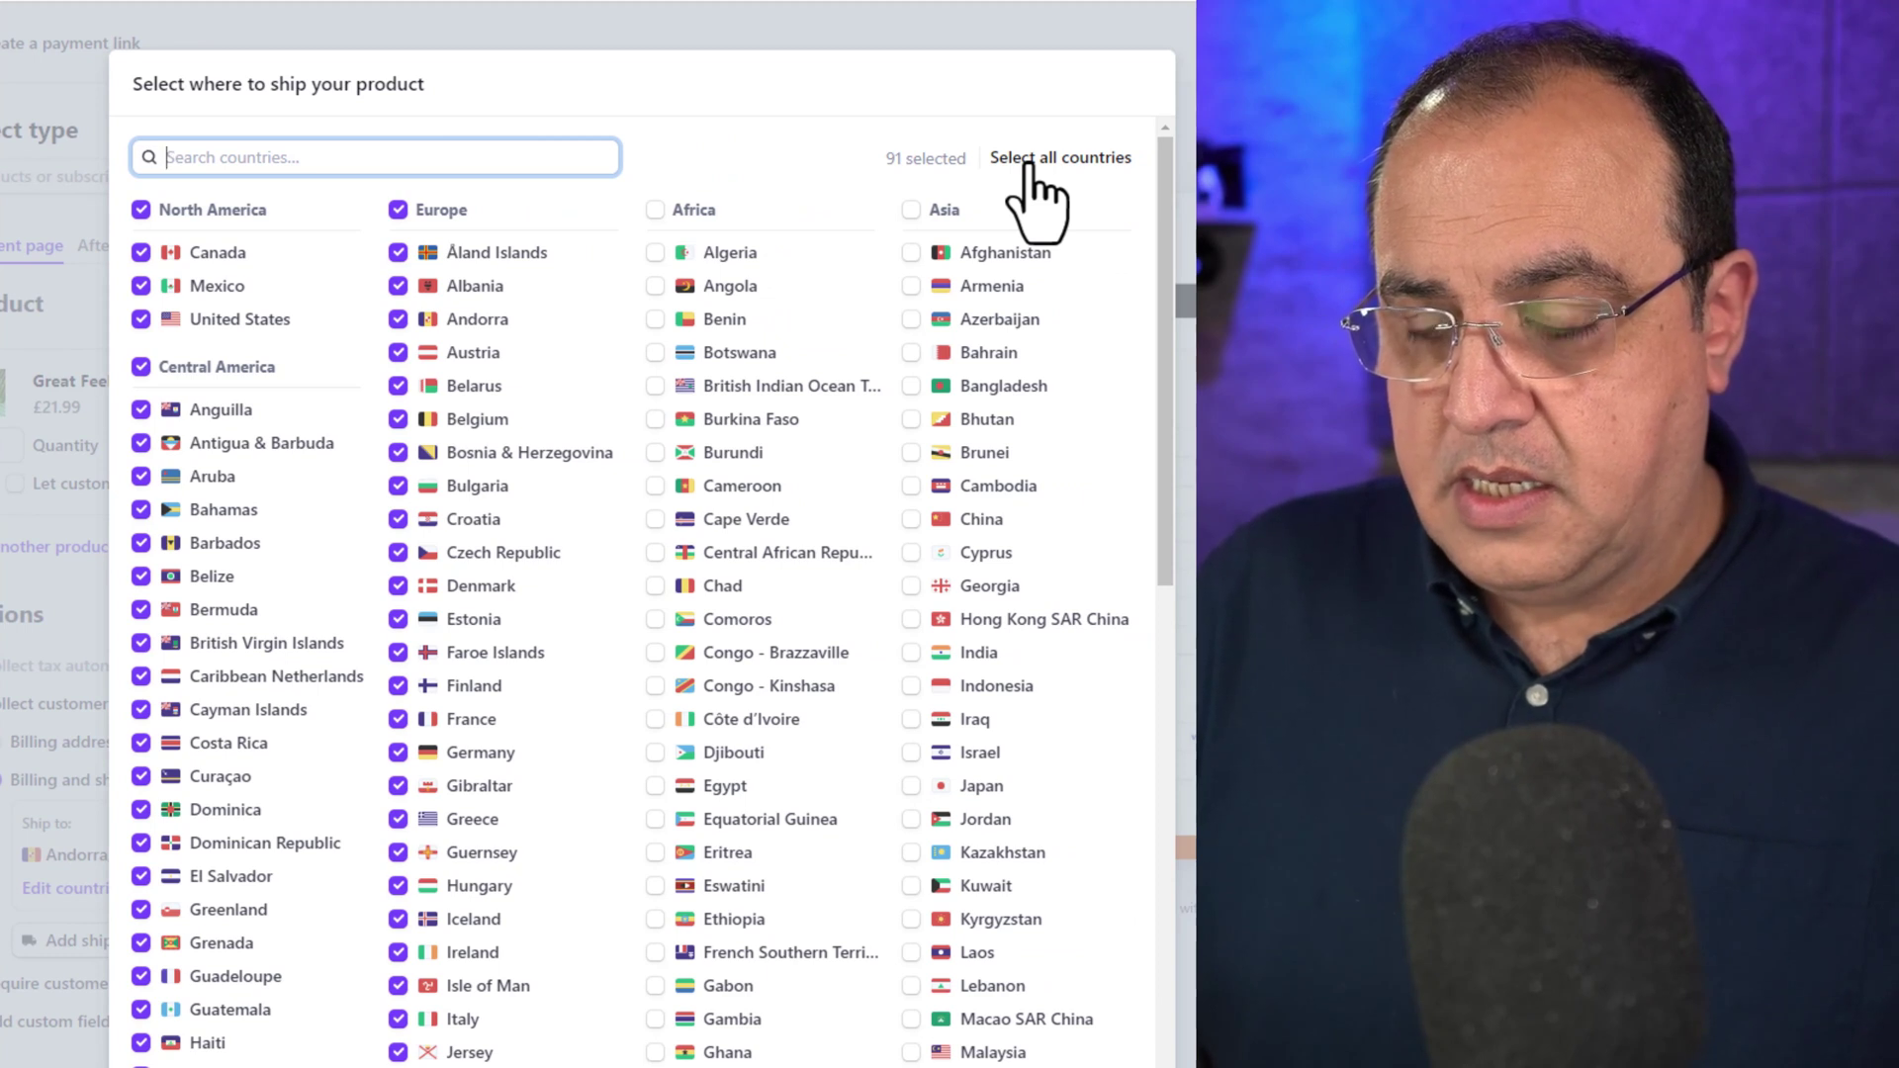
Limit the payment link's shipping countries to Canada, United States and United Kingdom
left_click(1029, 161)
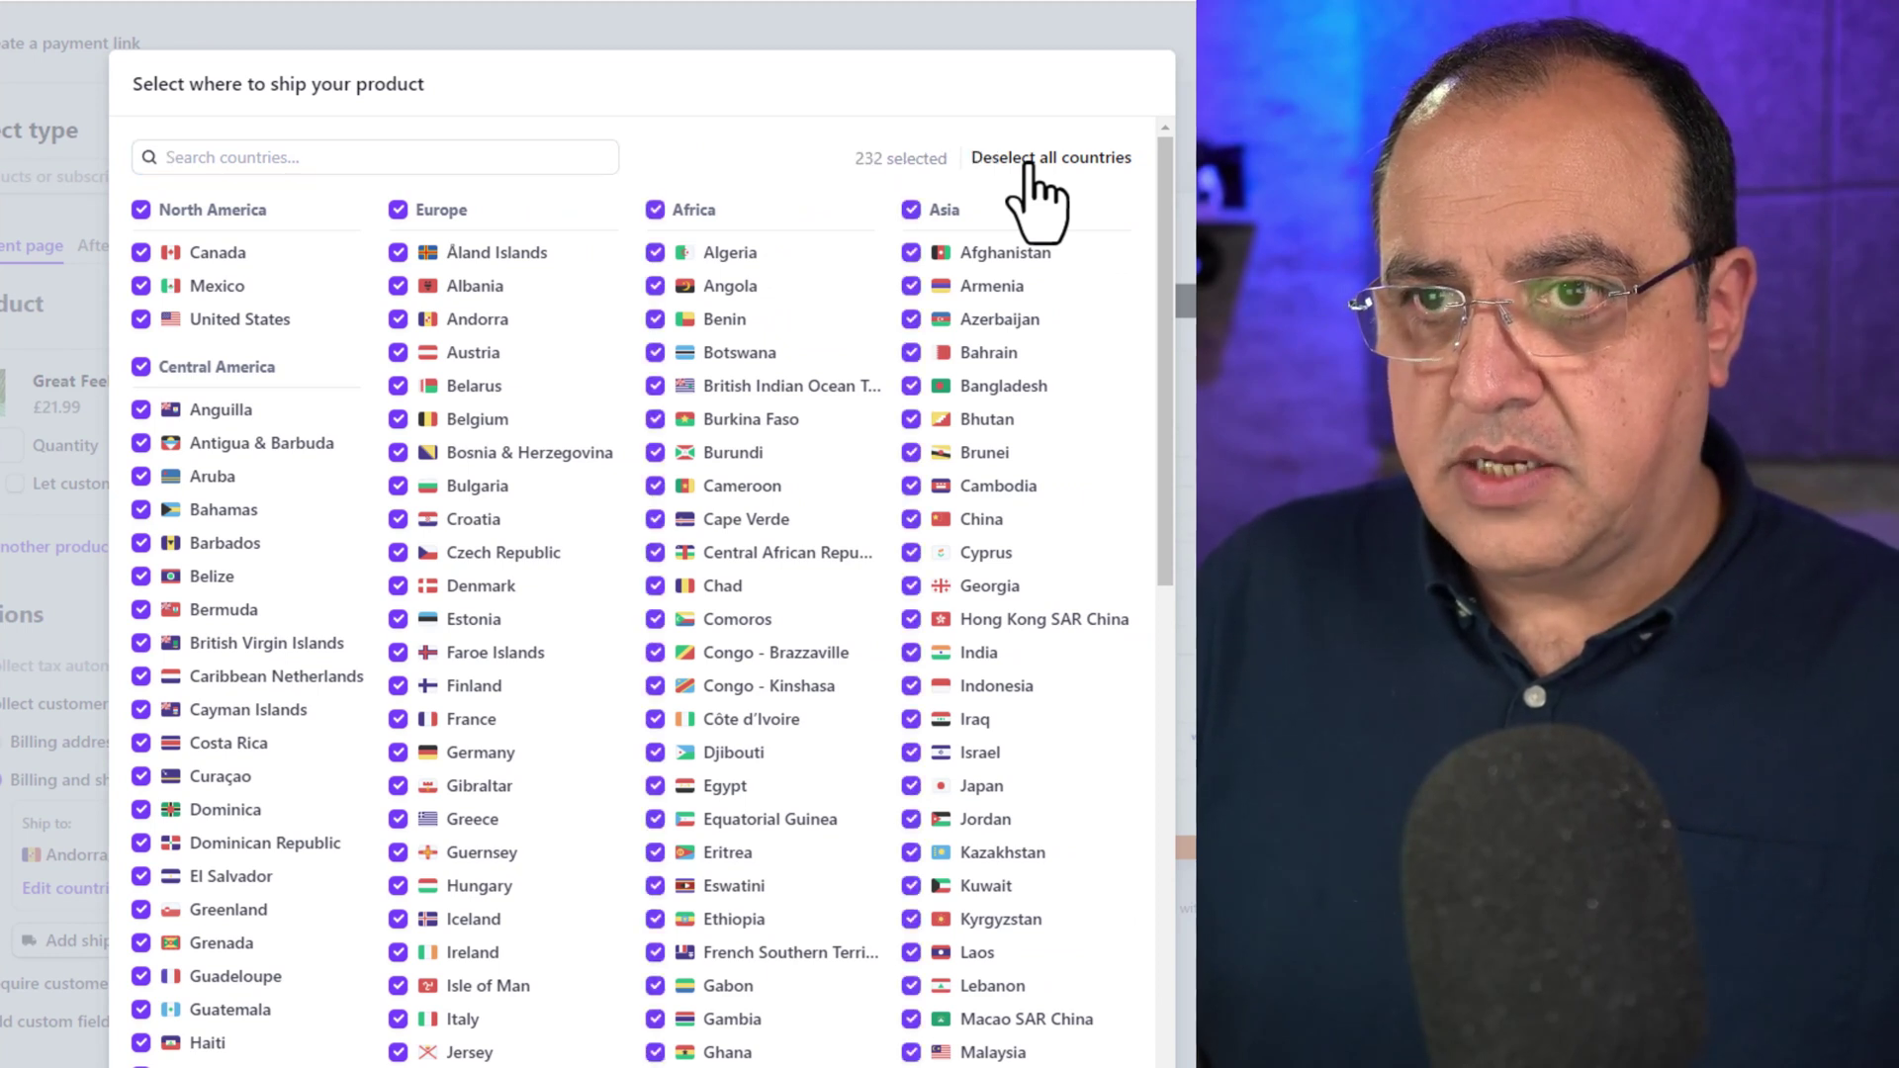
left_click(1029, 160)
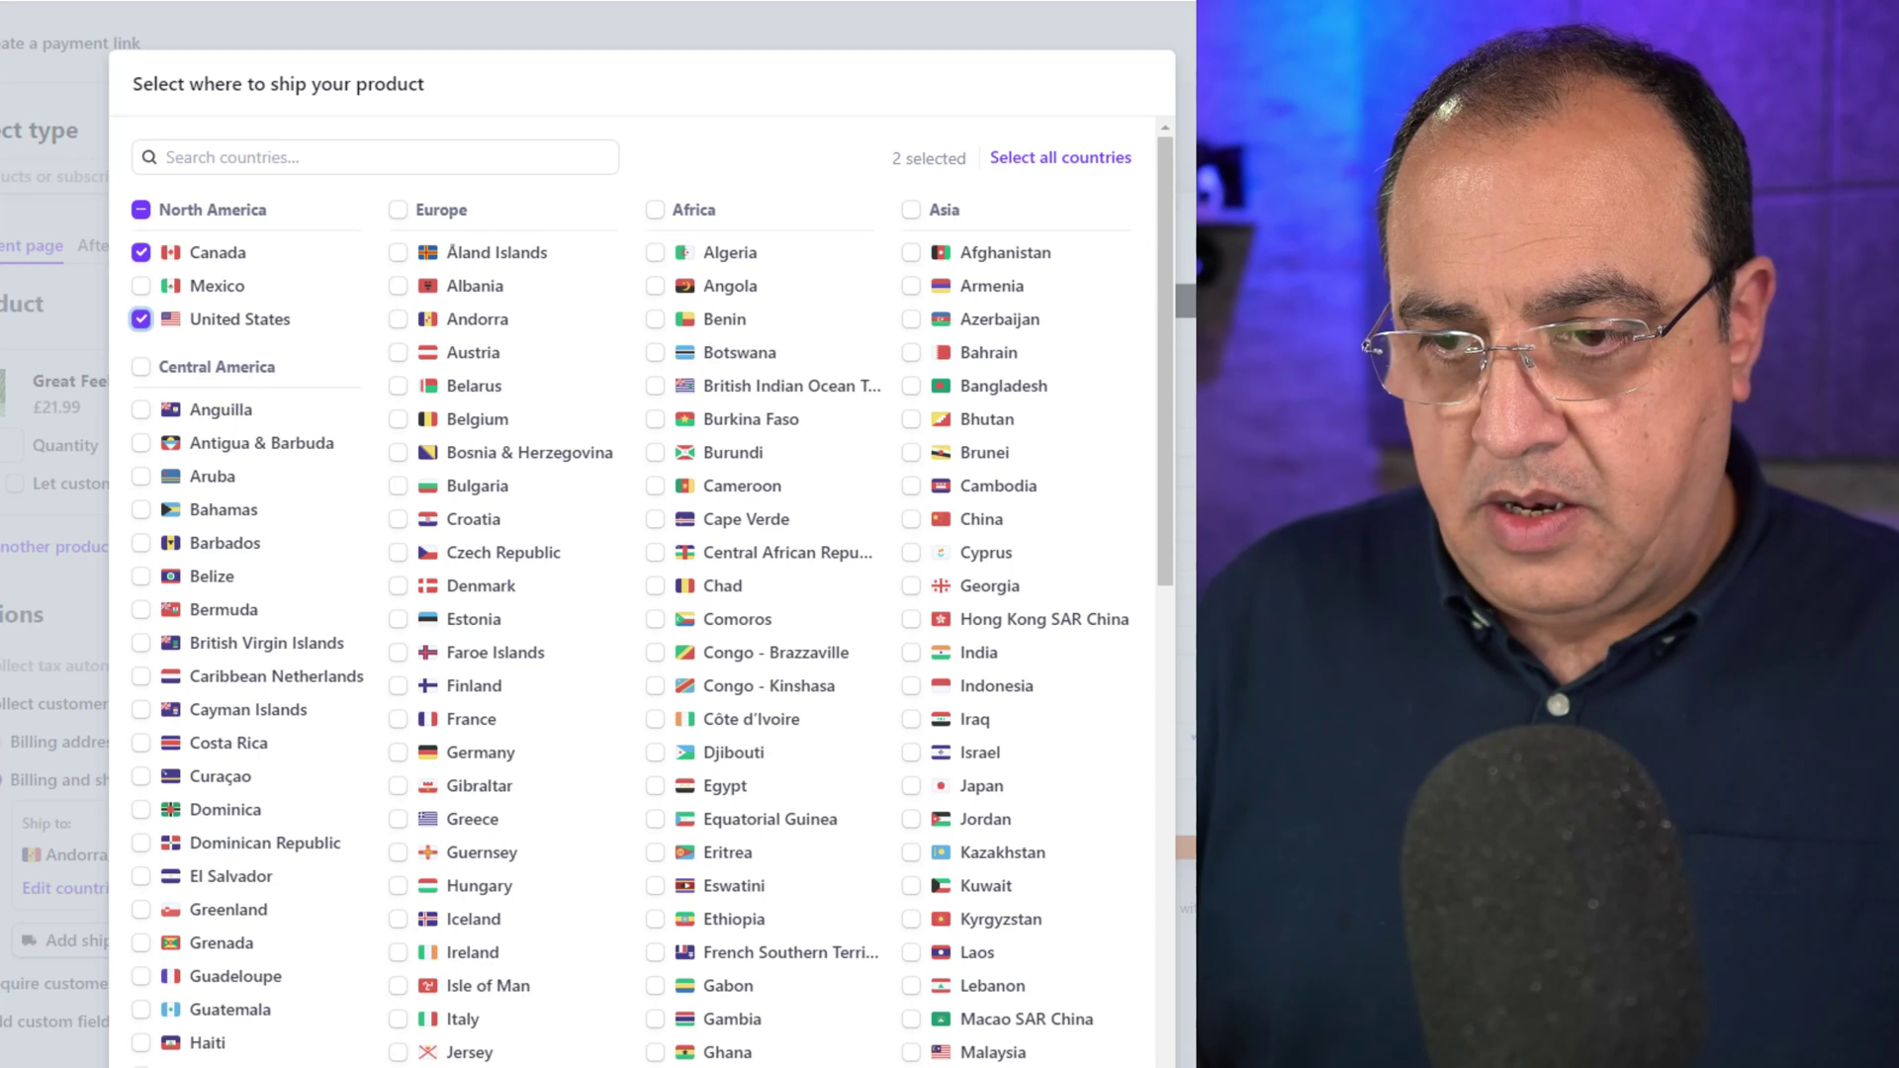
scroll(401, 814, "down", 10)
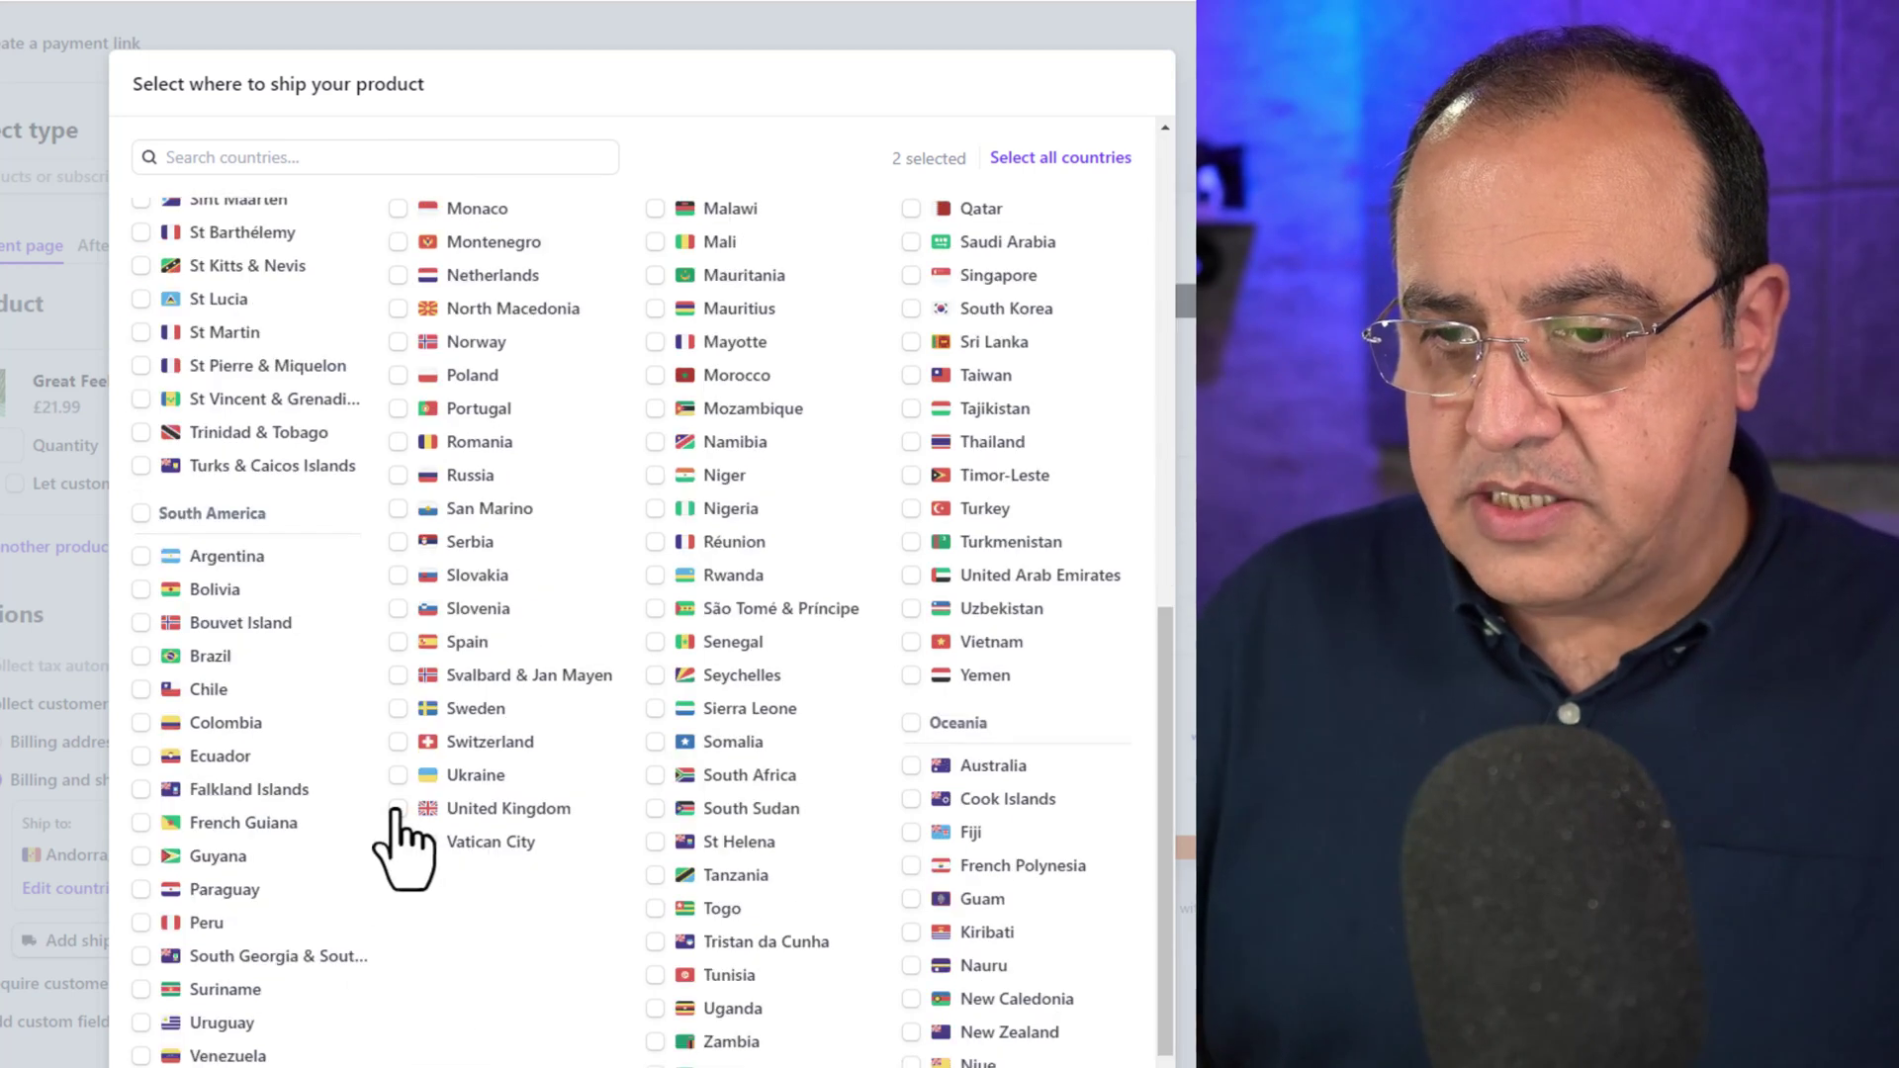
scroll(409, 661, "up", 10)
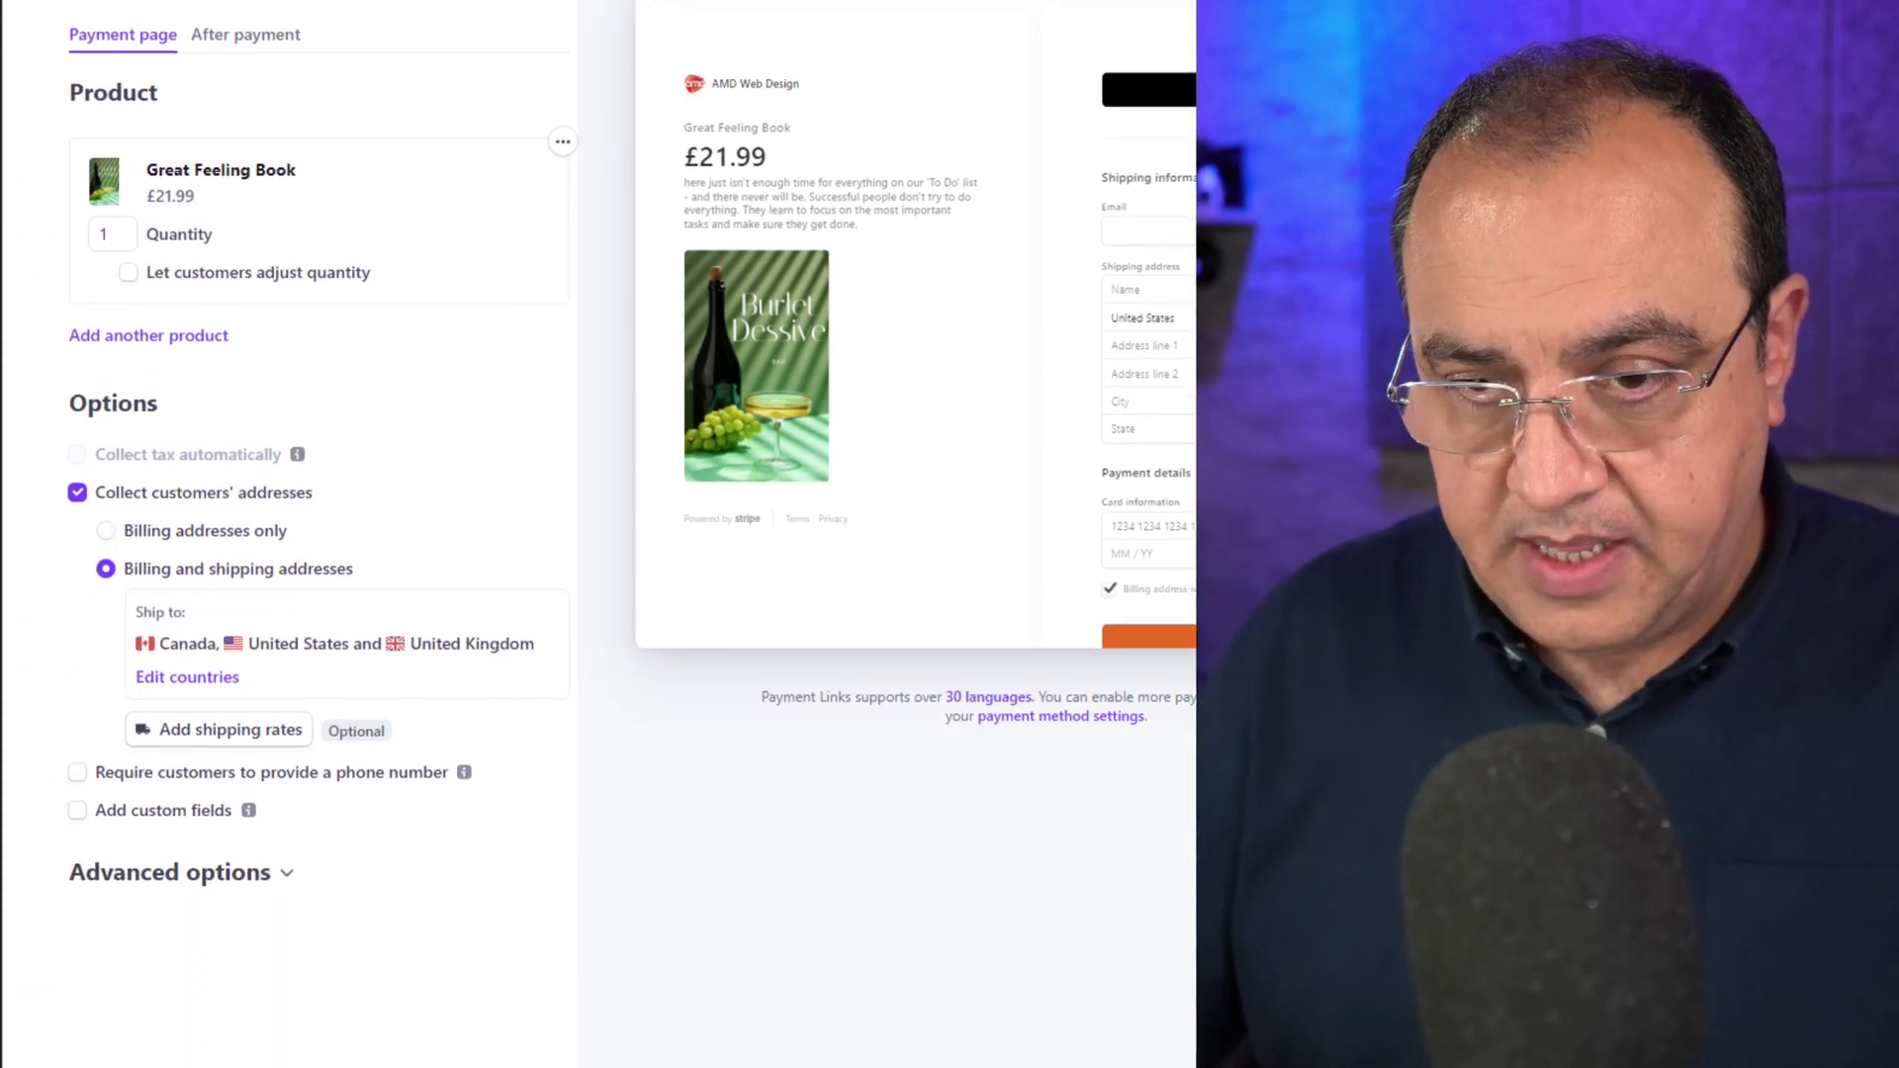
Try the existing Ground shipping rate of £2.99 on the payment link and remove it again
left_click(243, 727)
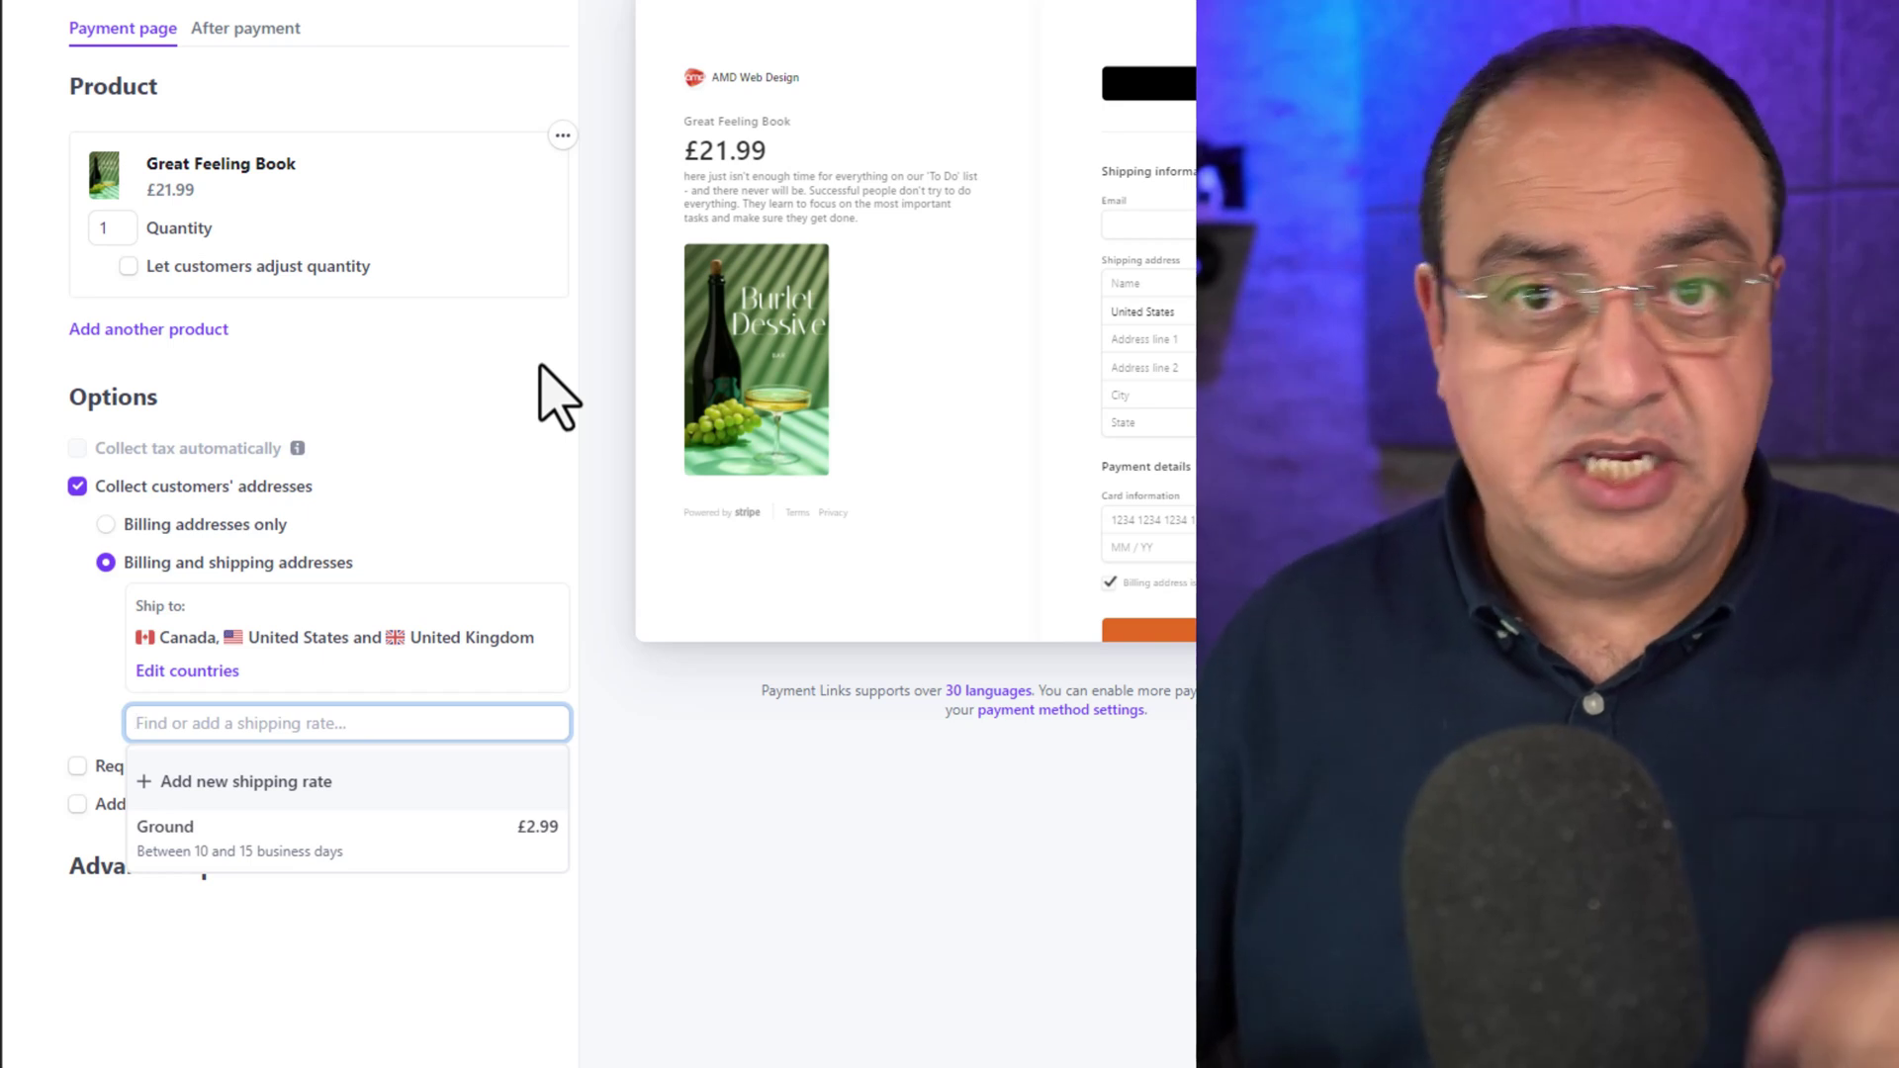
left_click(296, 836)
scroll(360, 1039, "down", 2)
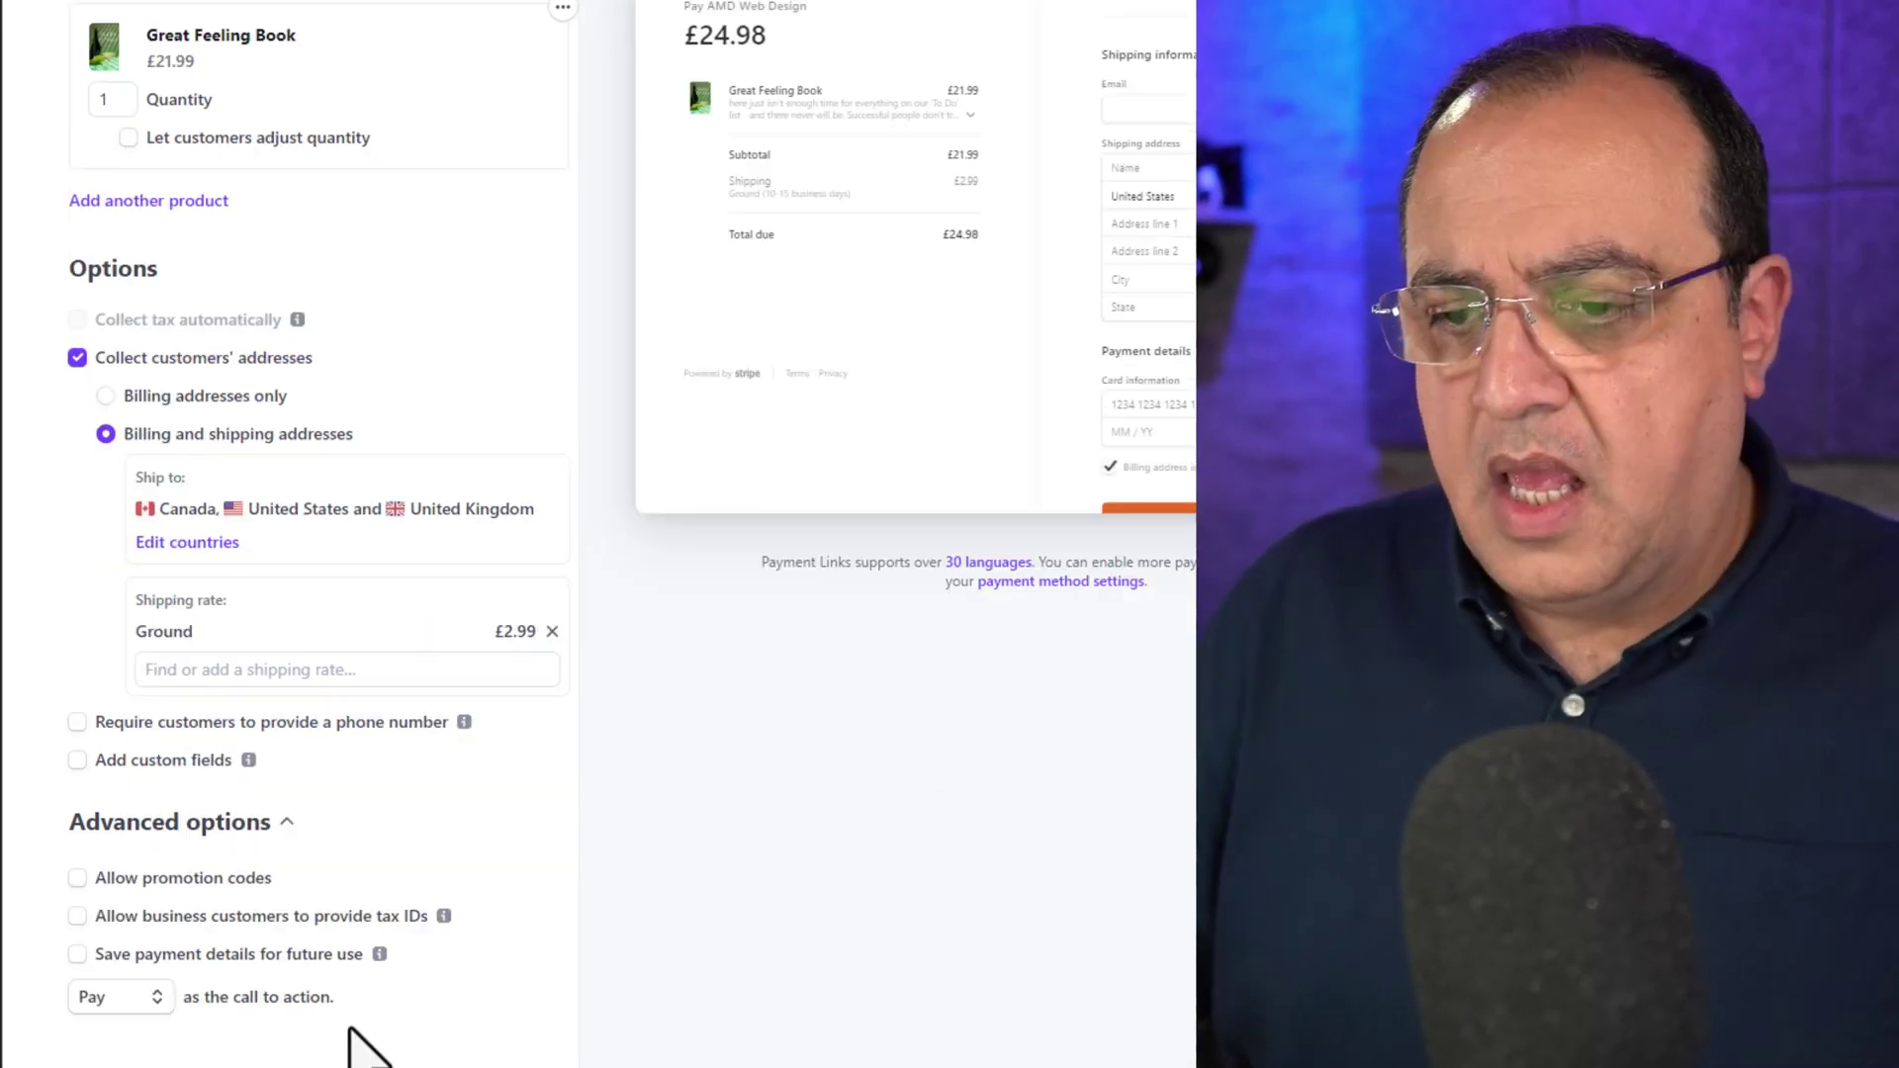
left_click(550, 632)
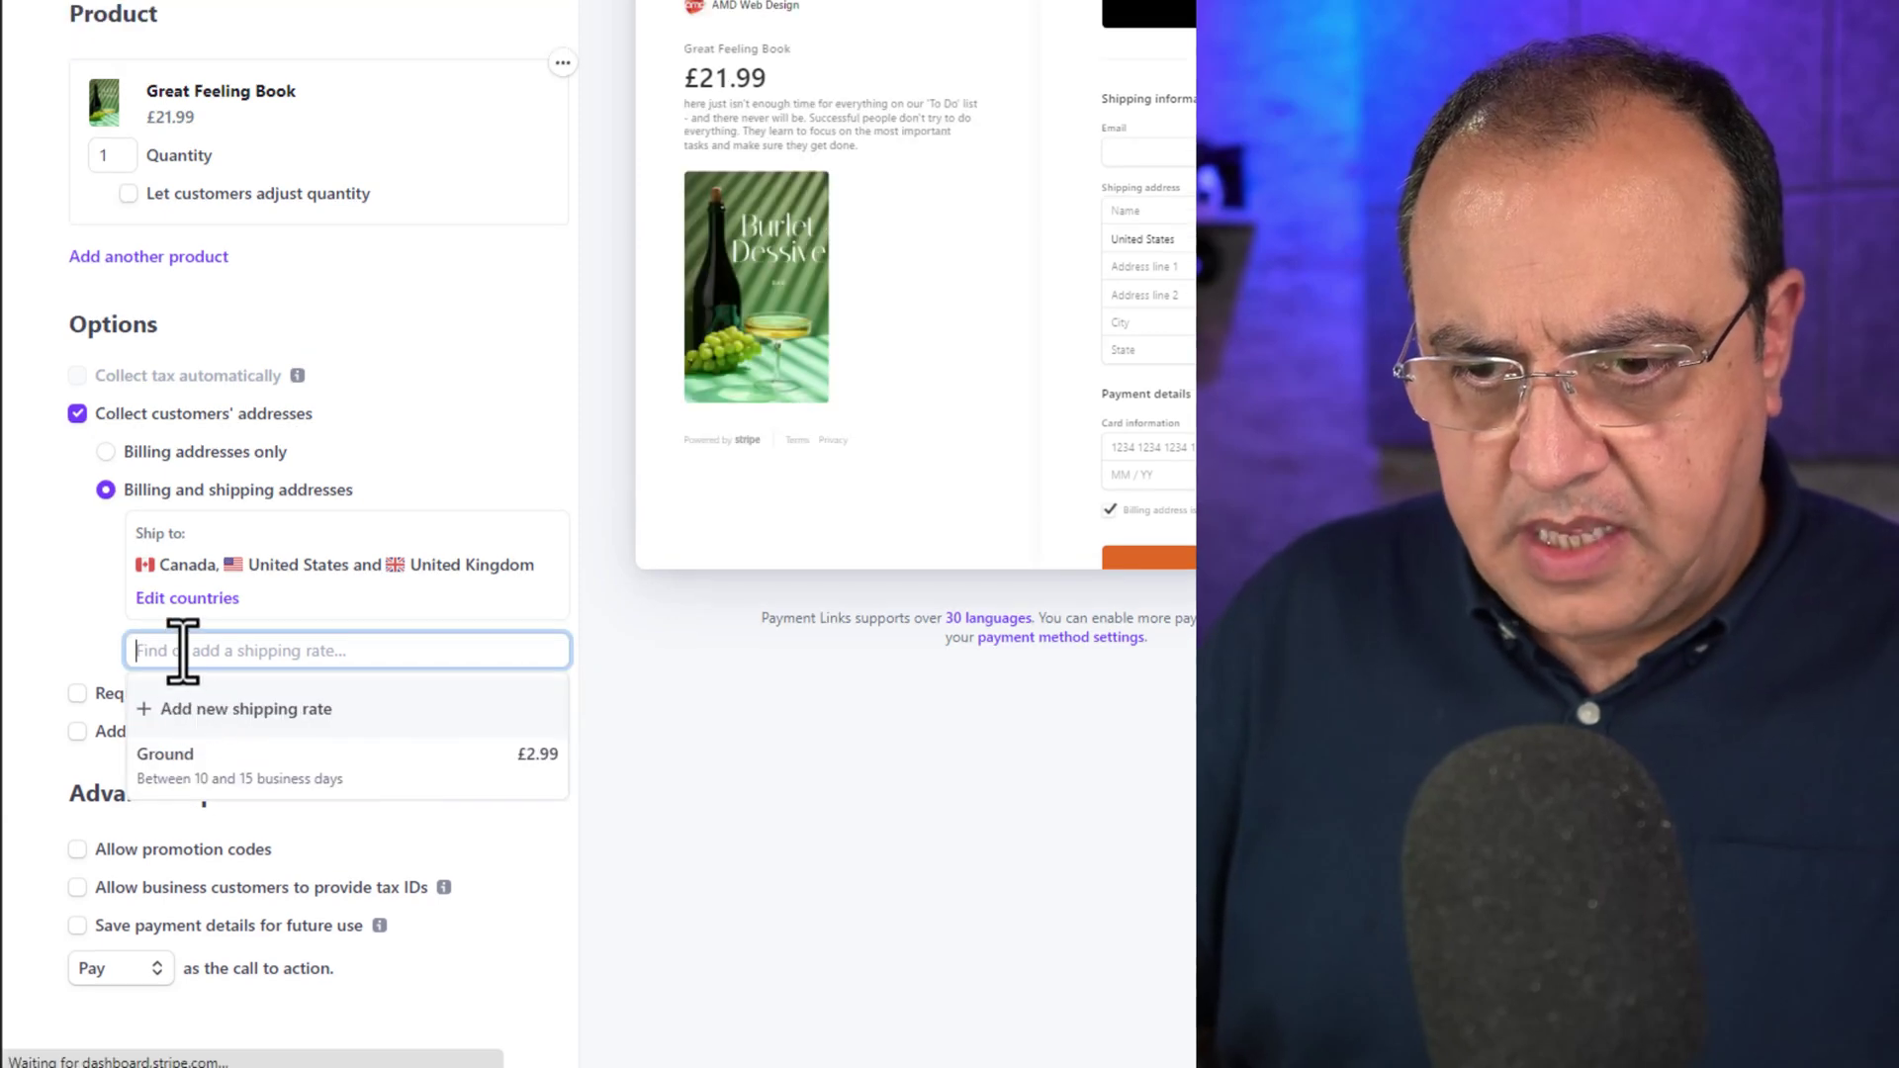
Add a new £3.50 shipping rate described as "Shipping Time" with an estimated delivery of 5 to 7 business days
type("Pos")
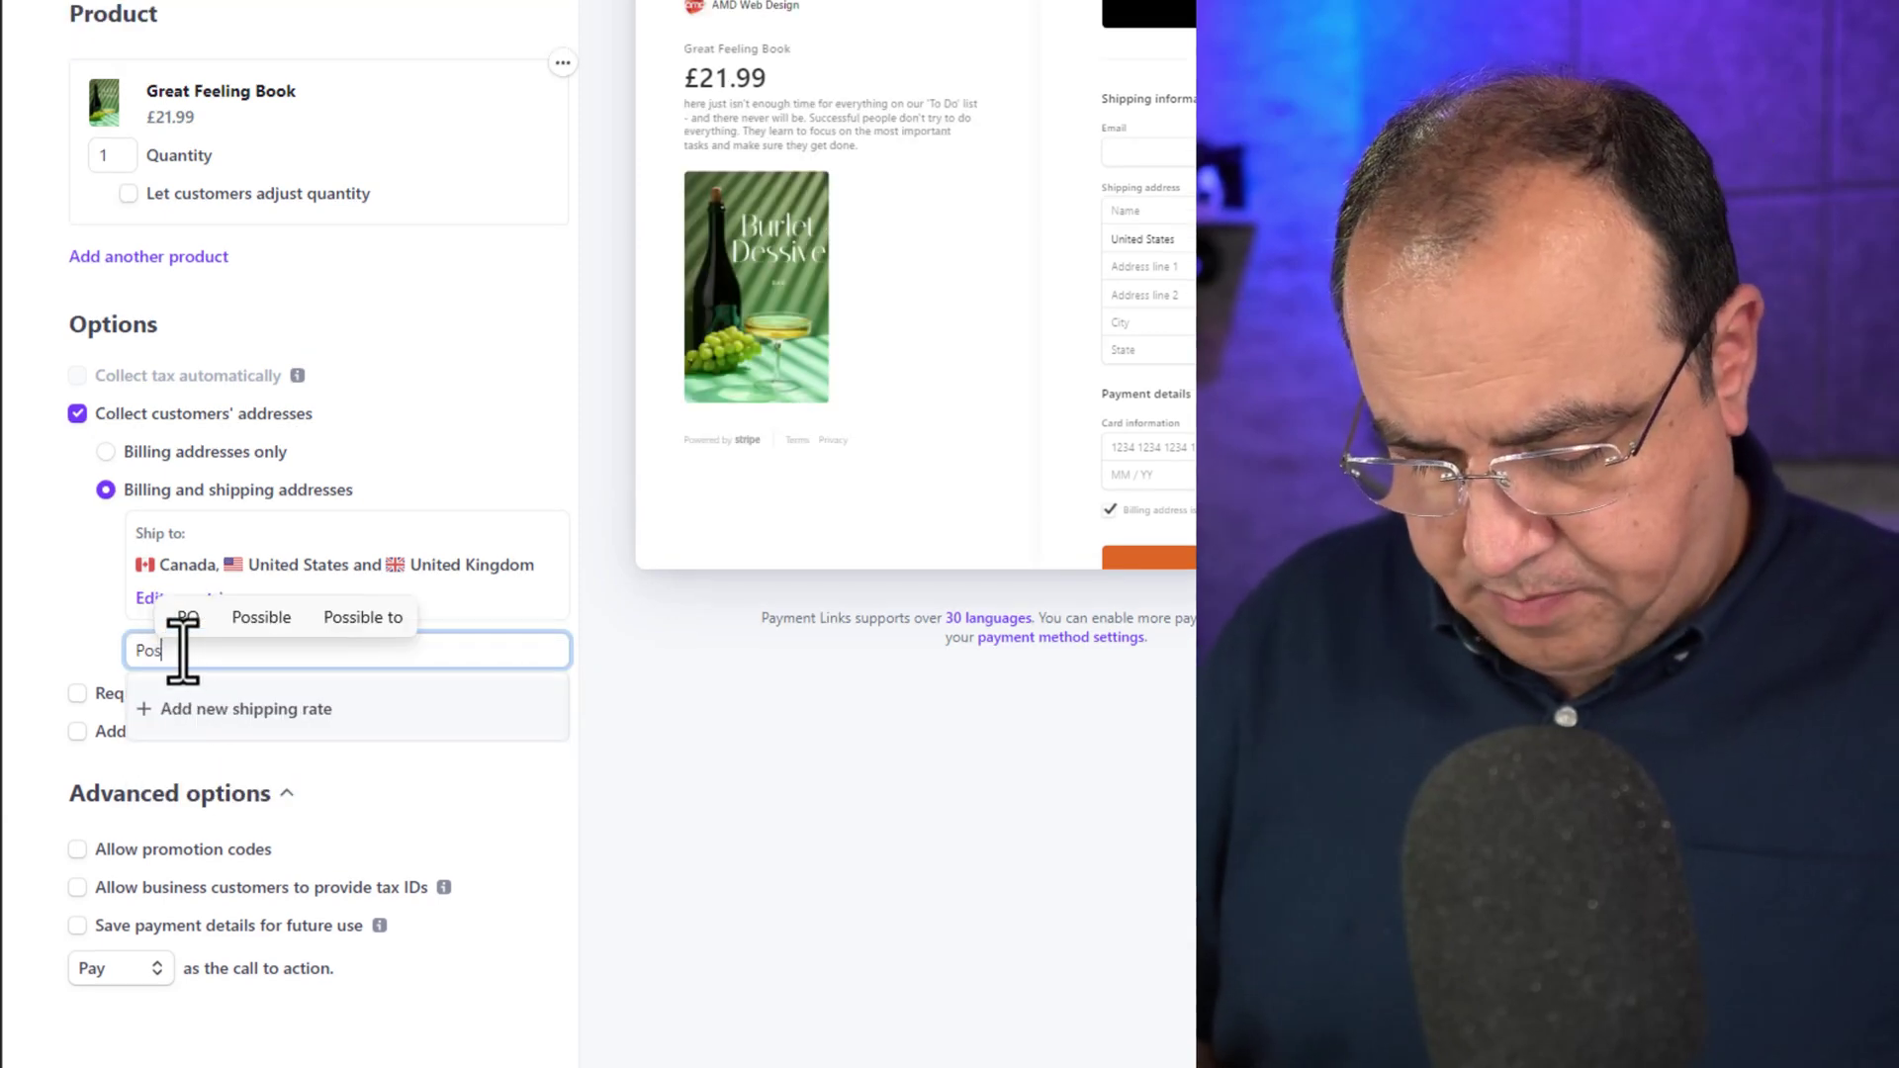
type("t and Packaging")
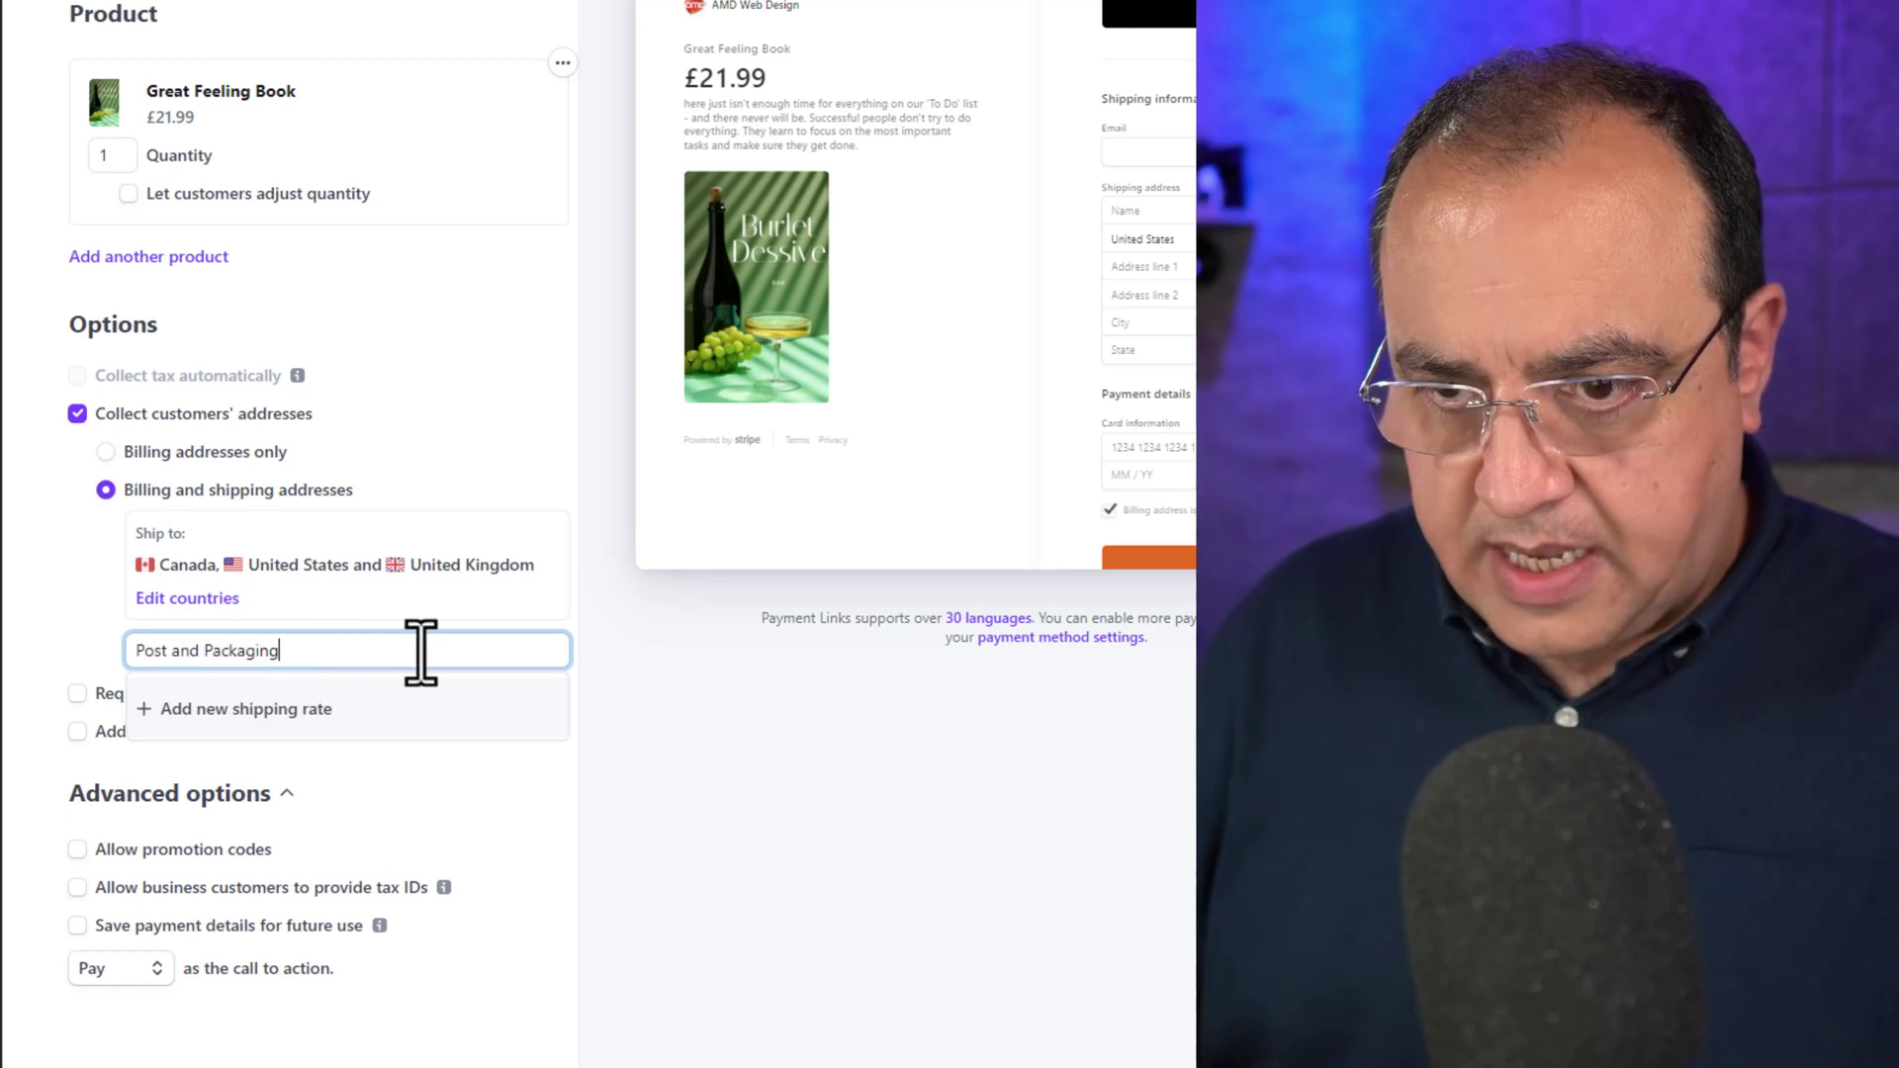
key("Return")
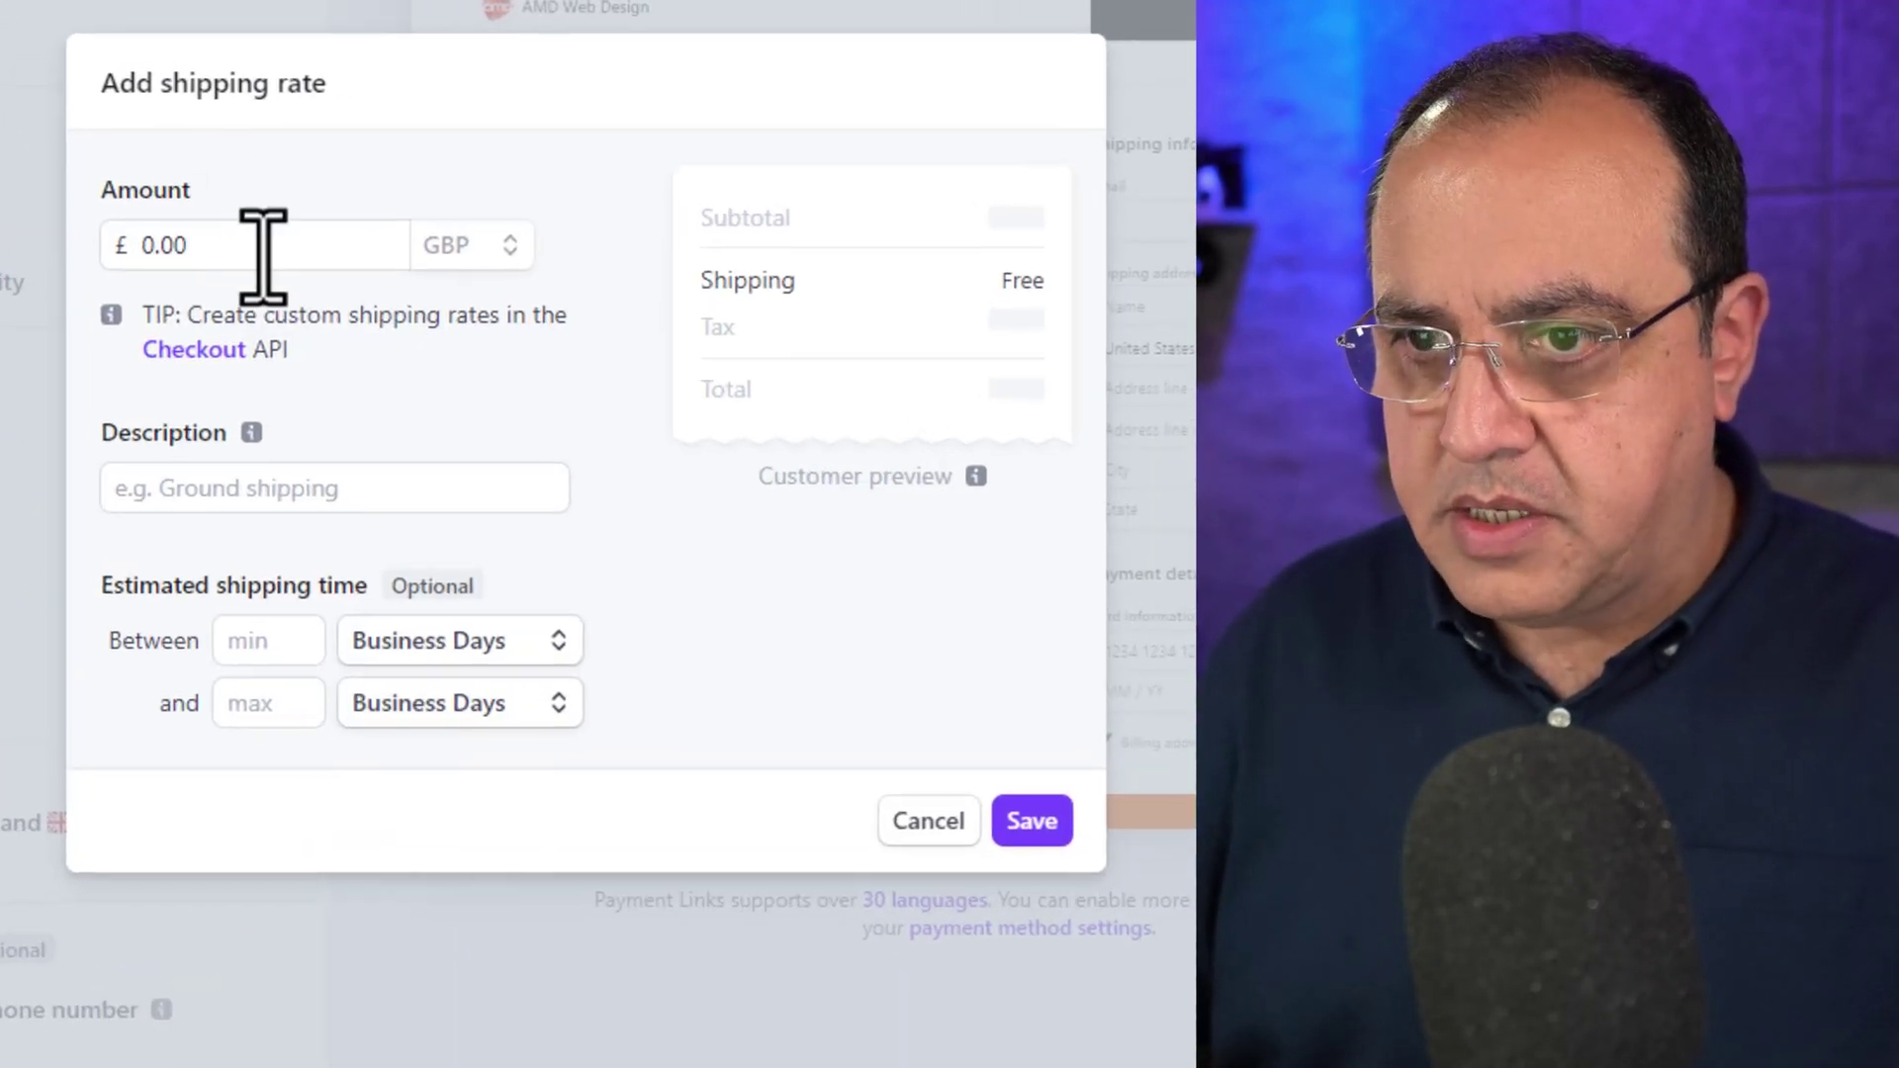
left_click(262, 255)
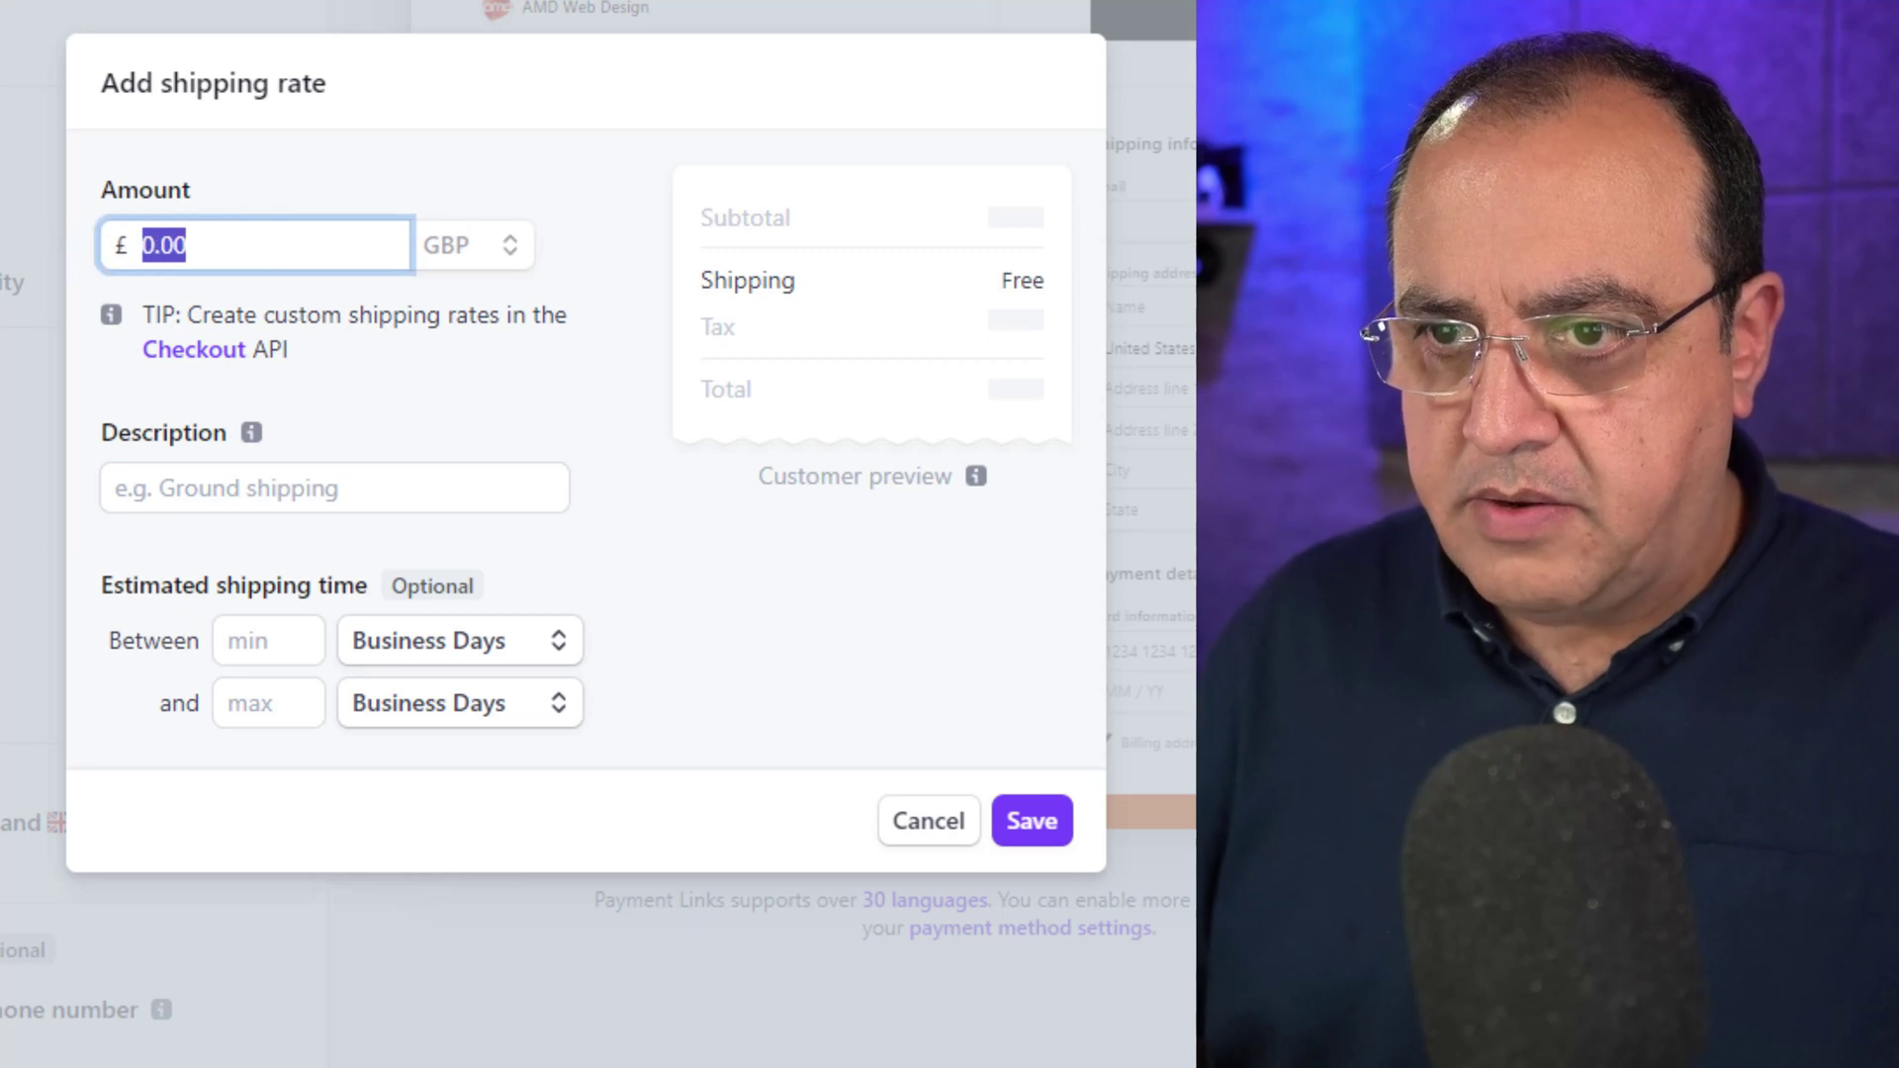
type("3.50")
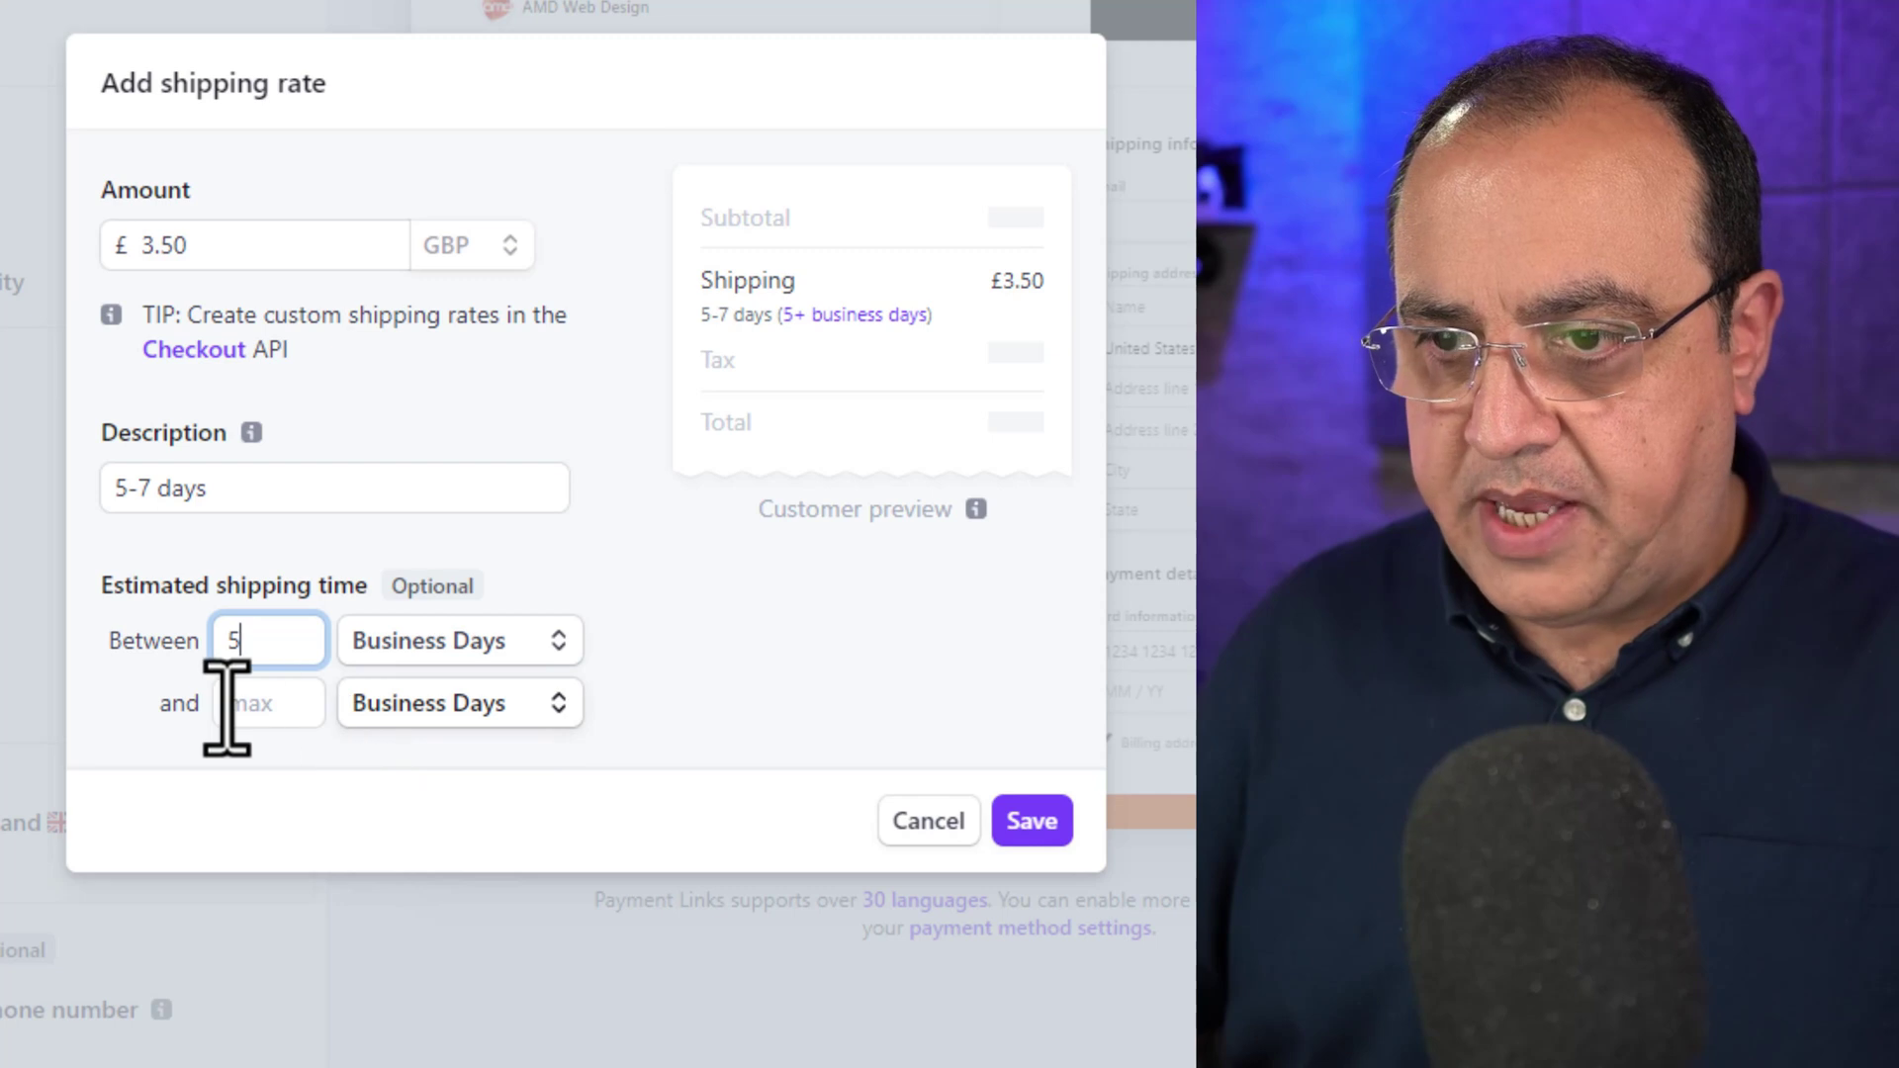
left_click(266, 708)
type("7")
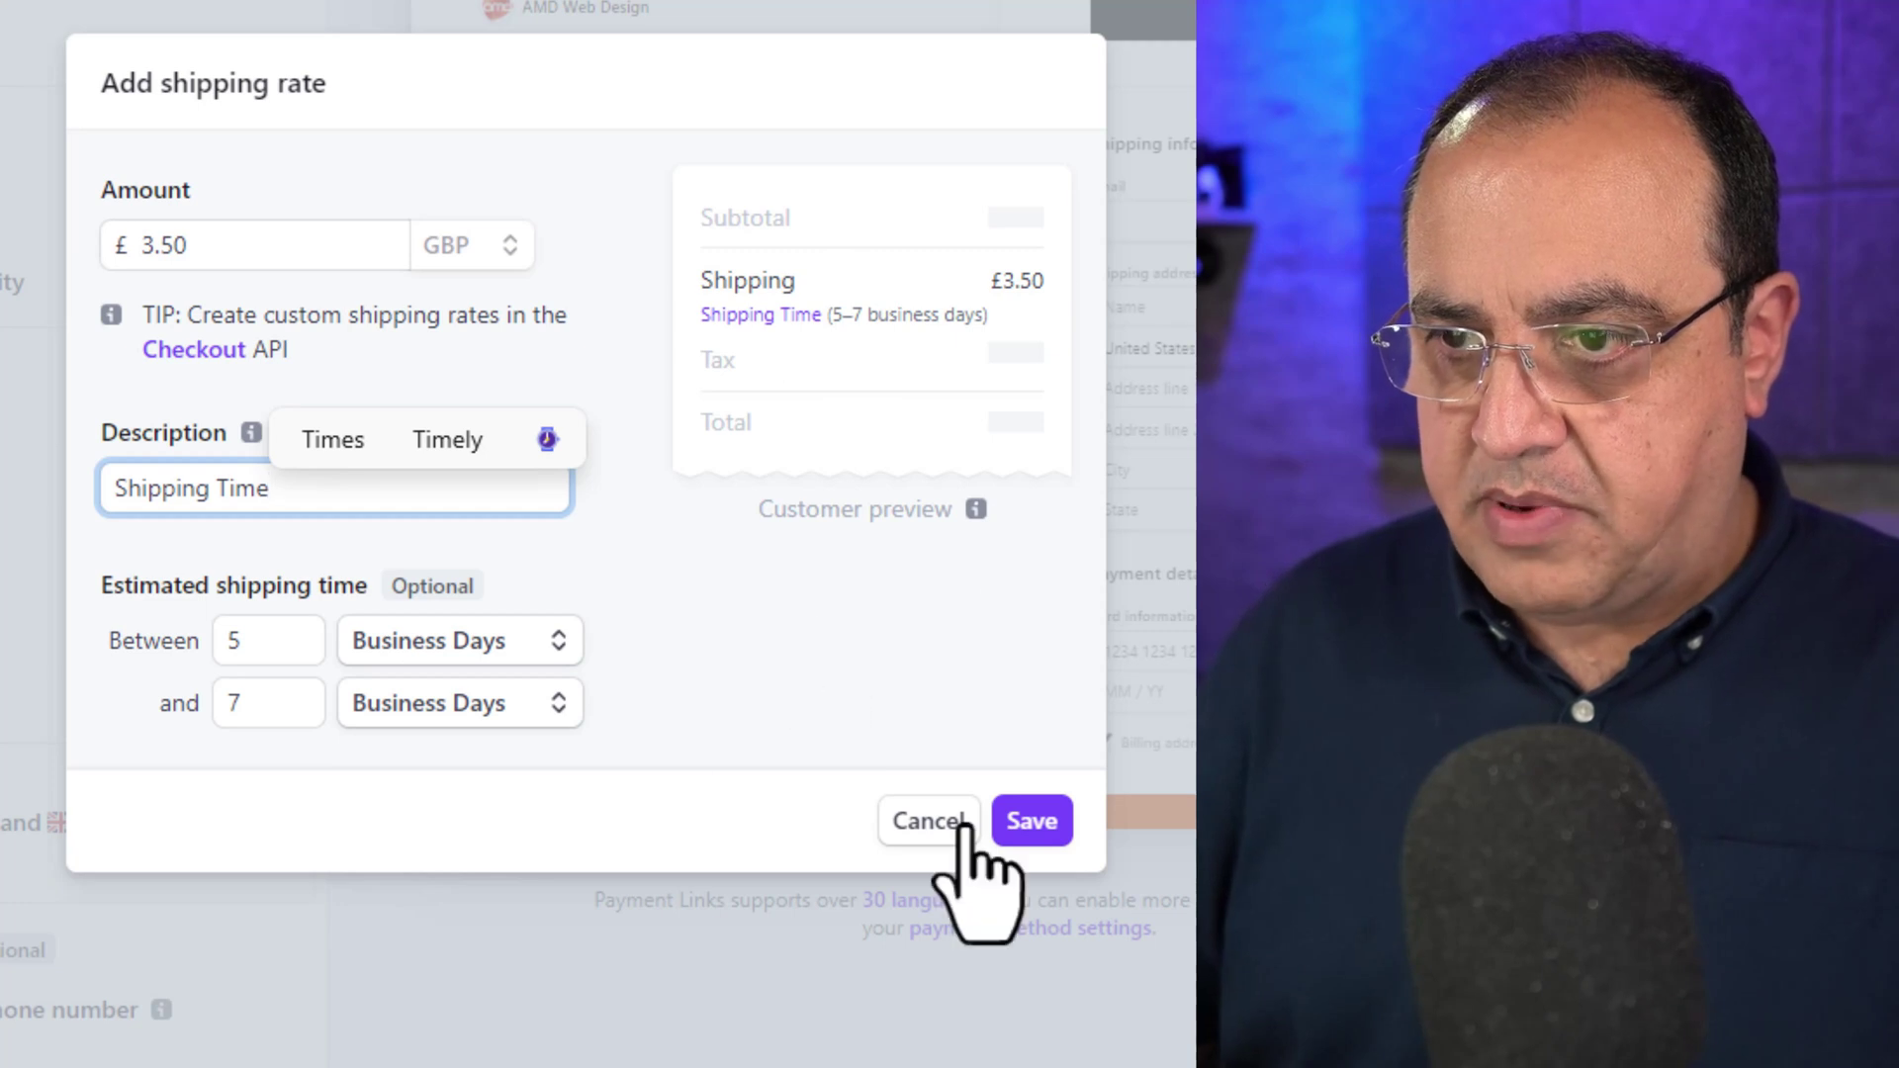
left_click(1019, 836)
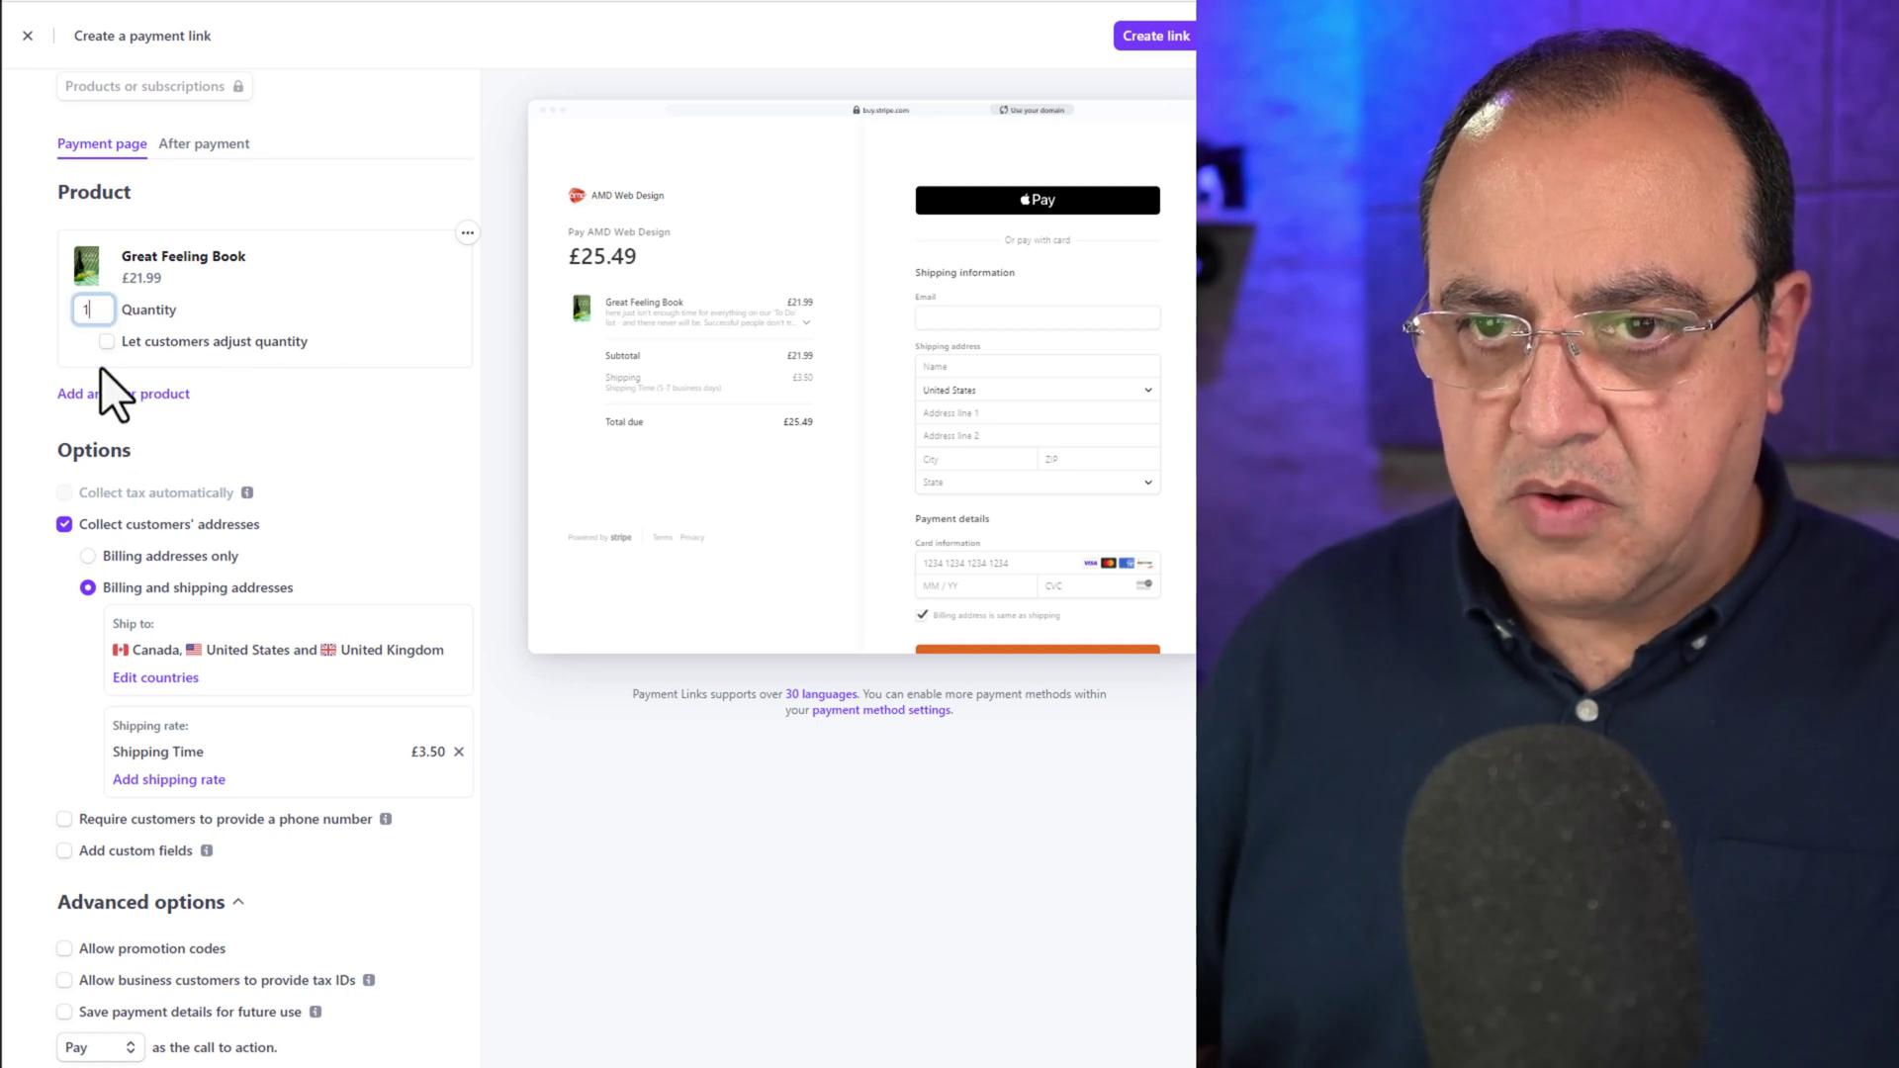
Let customers adjust the quantity of Great Feeling Book, with a minimum of 1
left_click(106, 341)
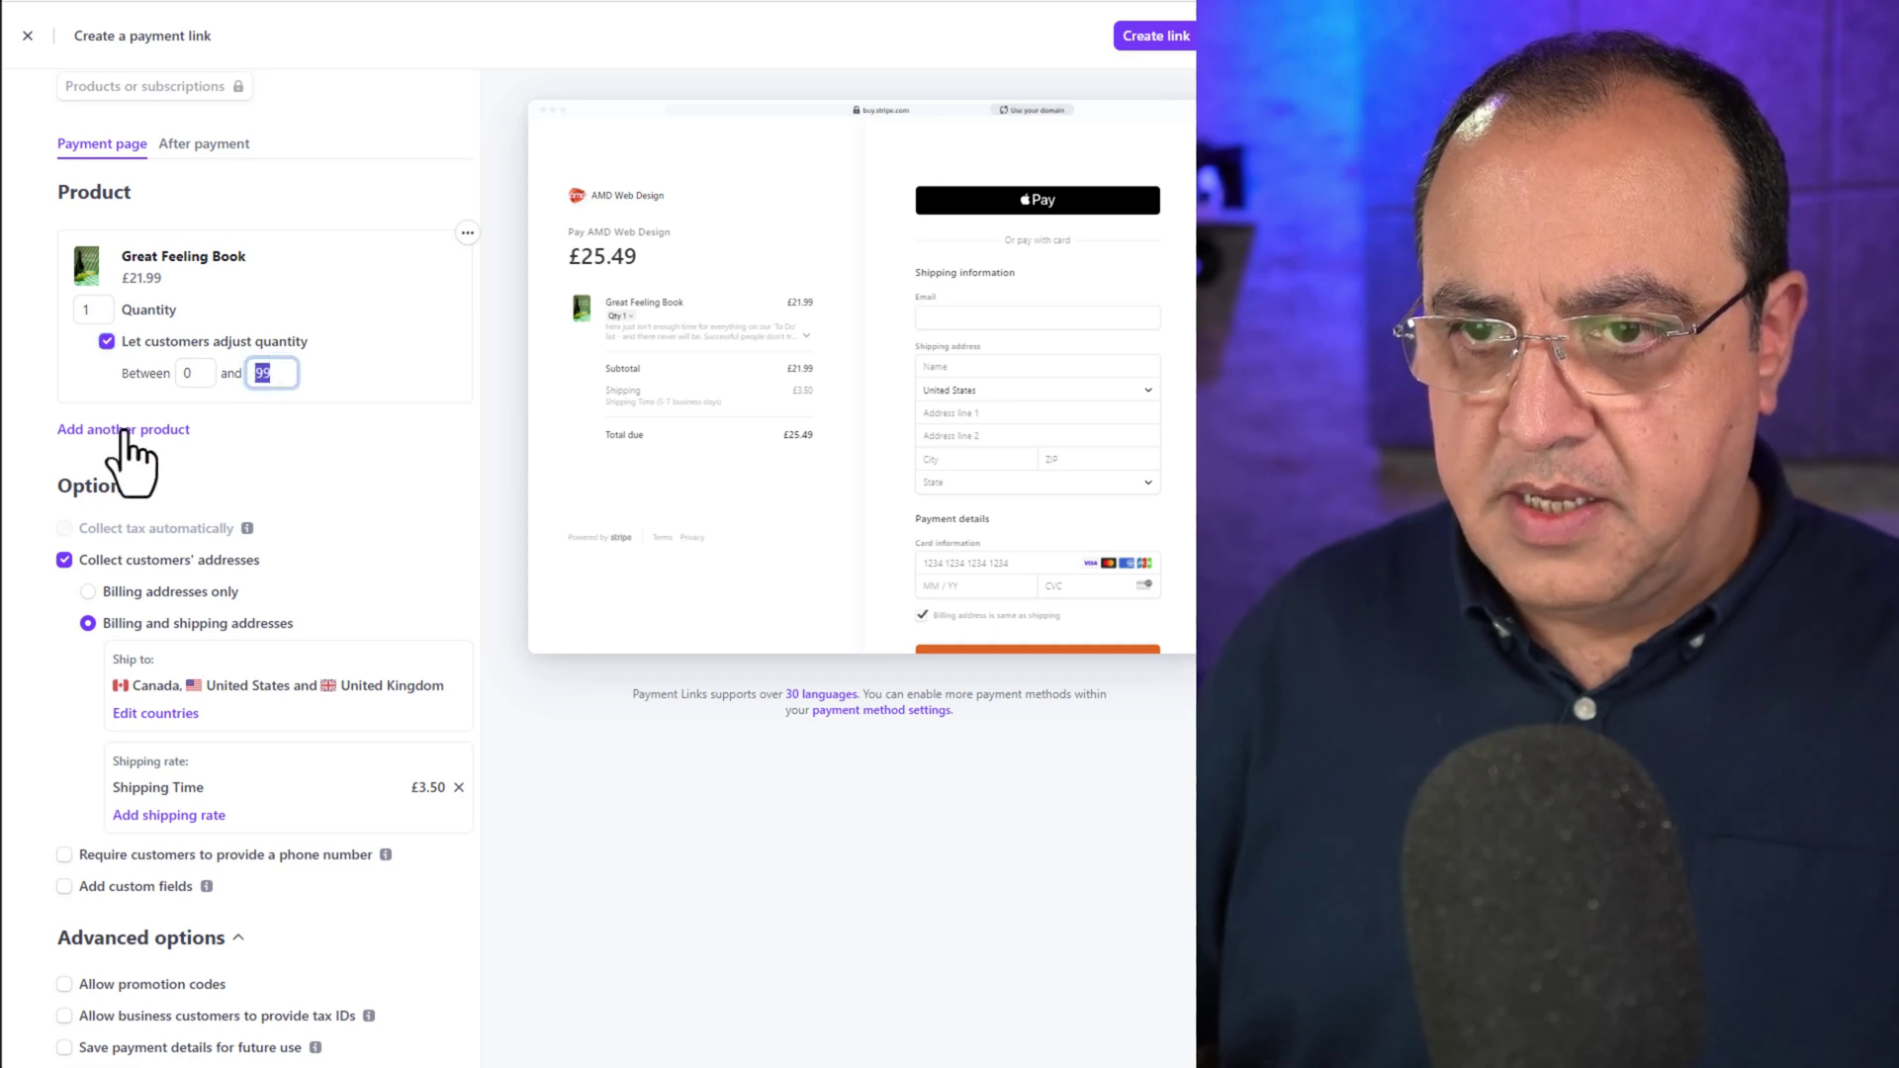
left_click(190, 373)
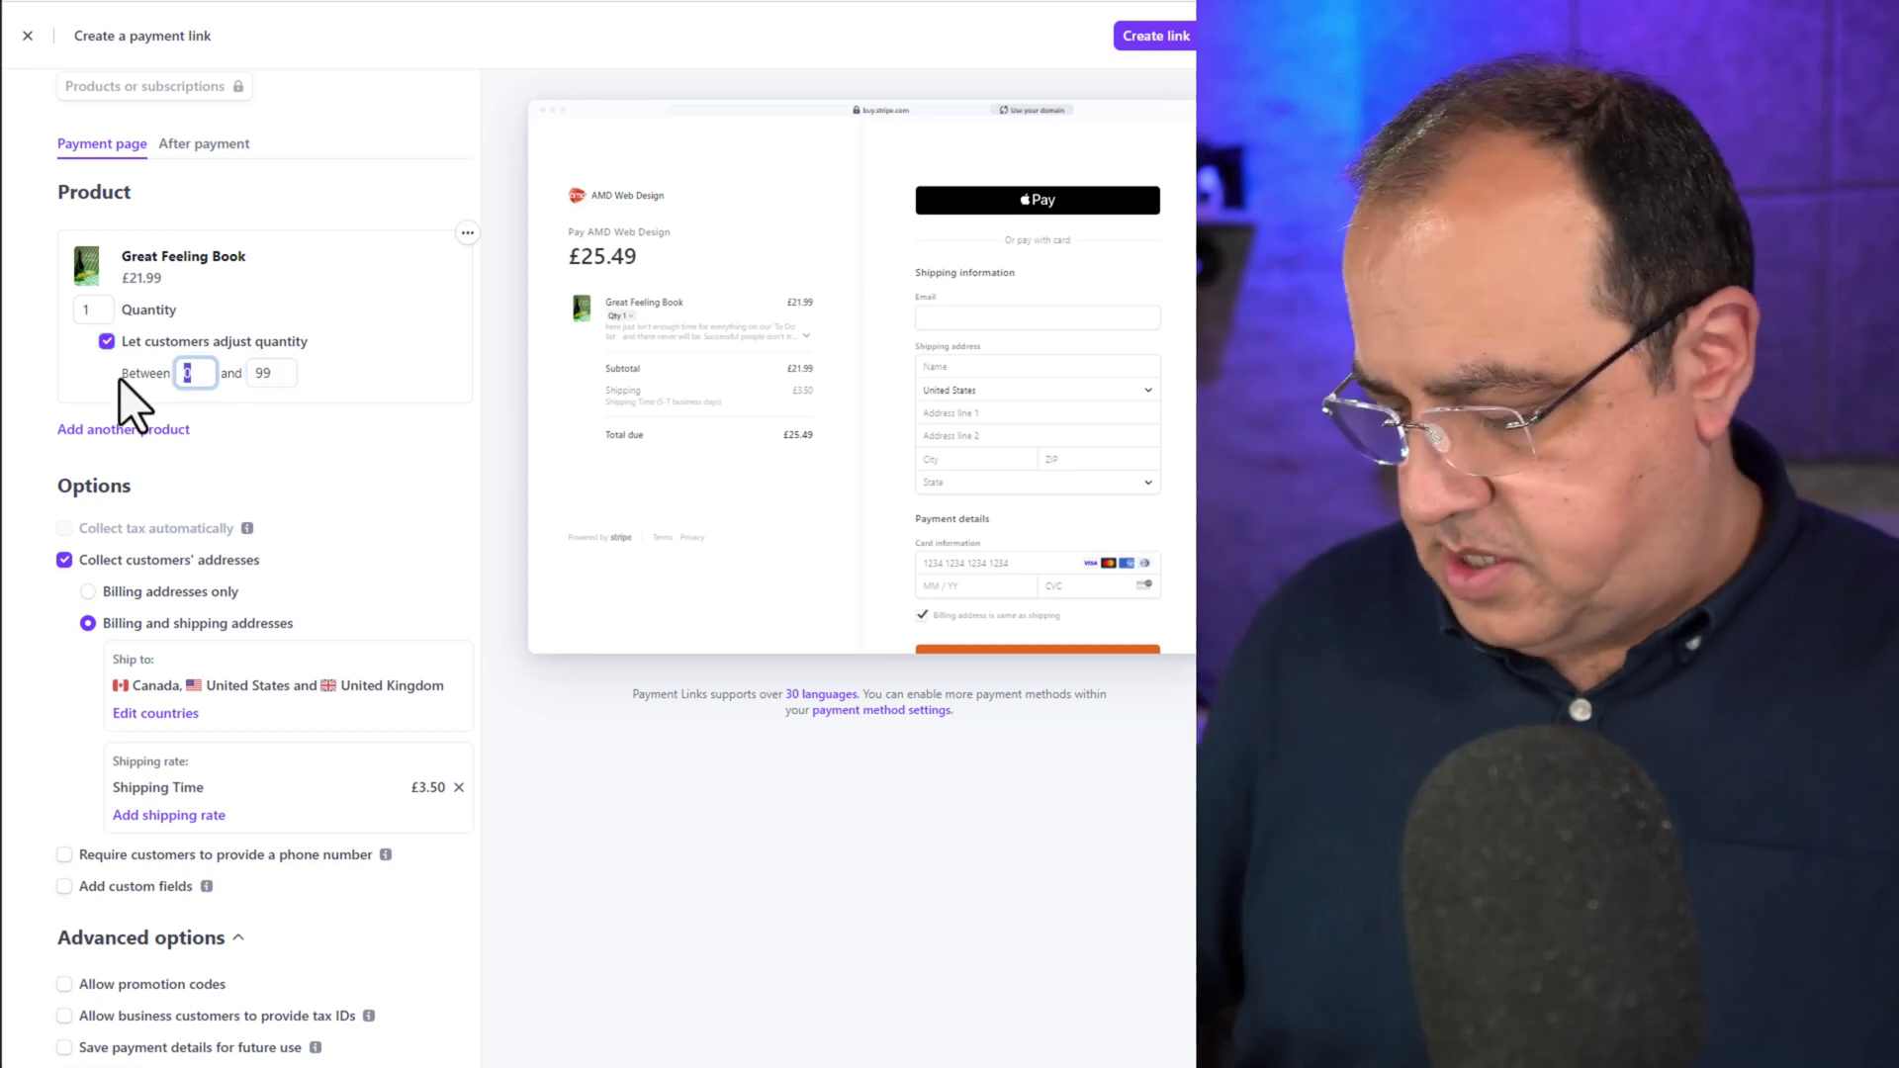
type("1")
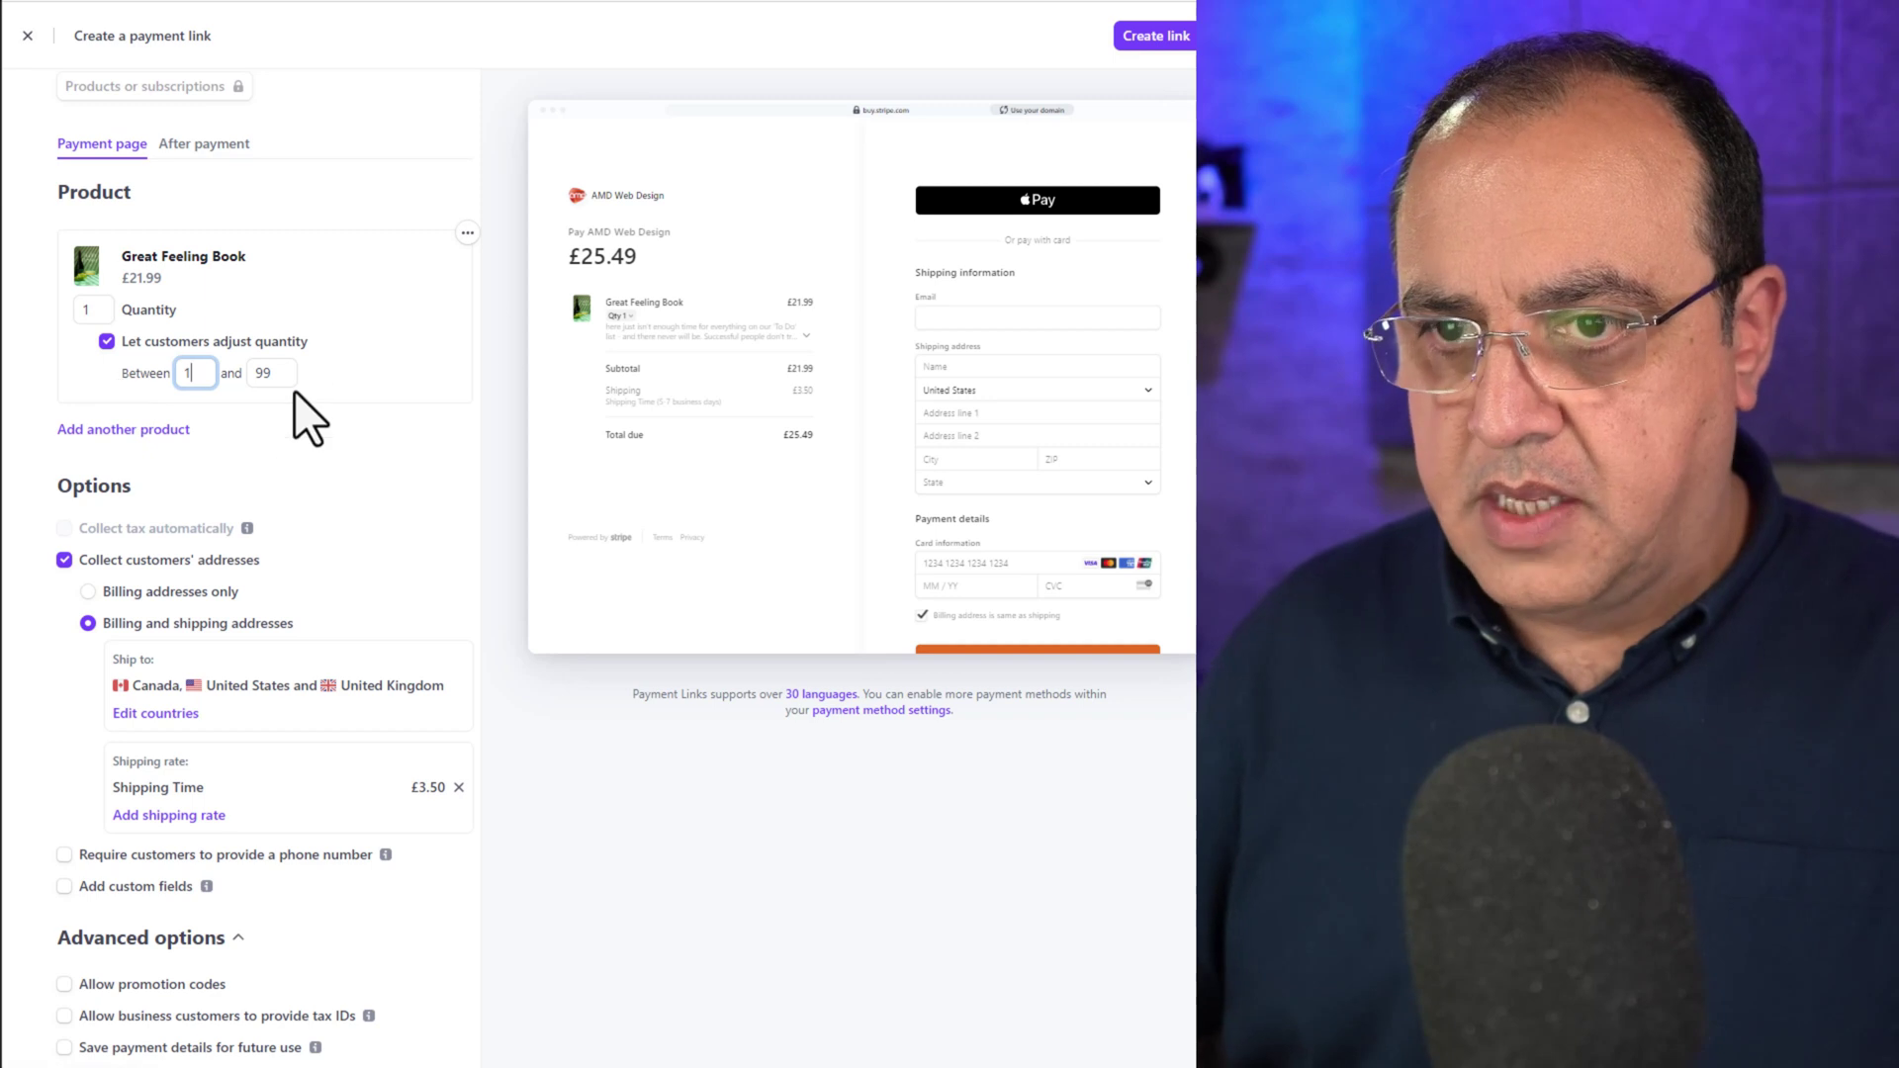
Set the maximum quantity customers can choose for Great Feeling Book to 5
left_click(271, 373)
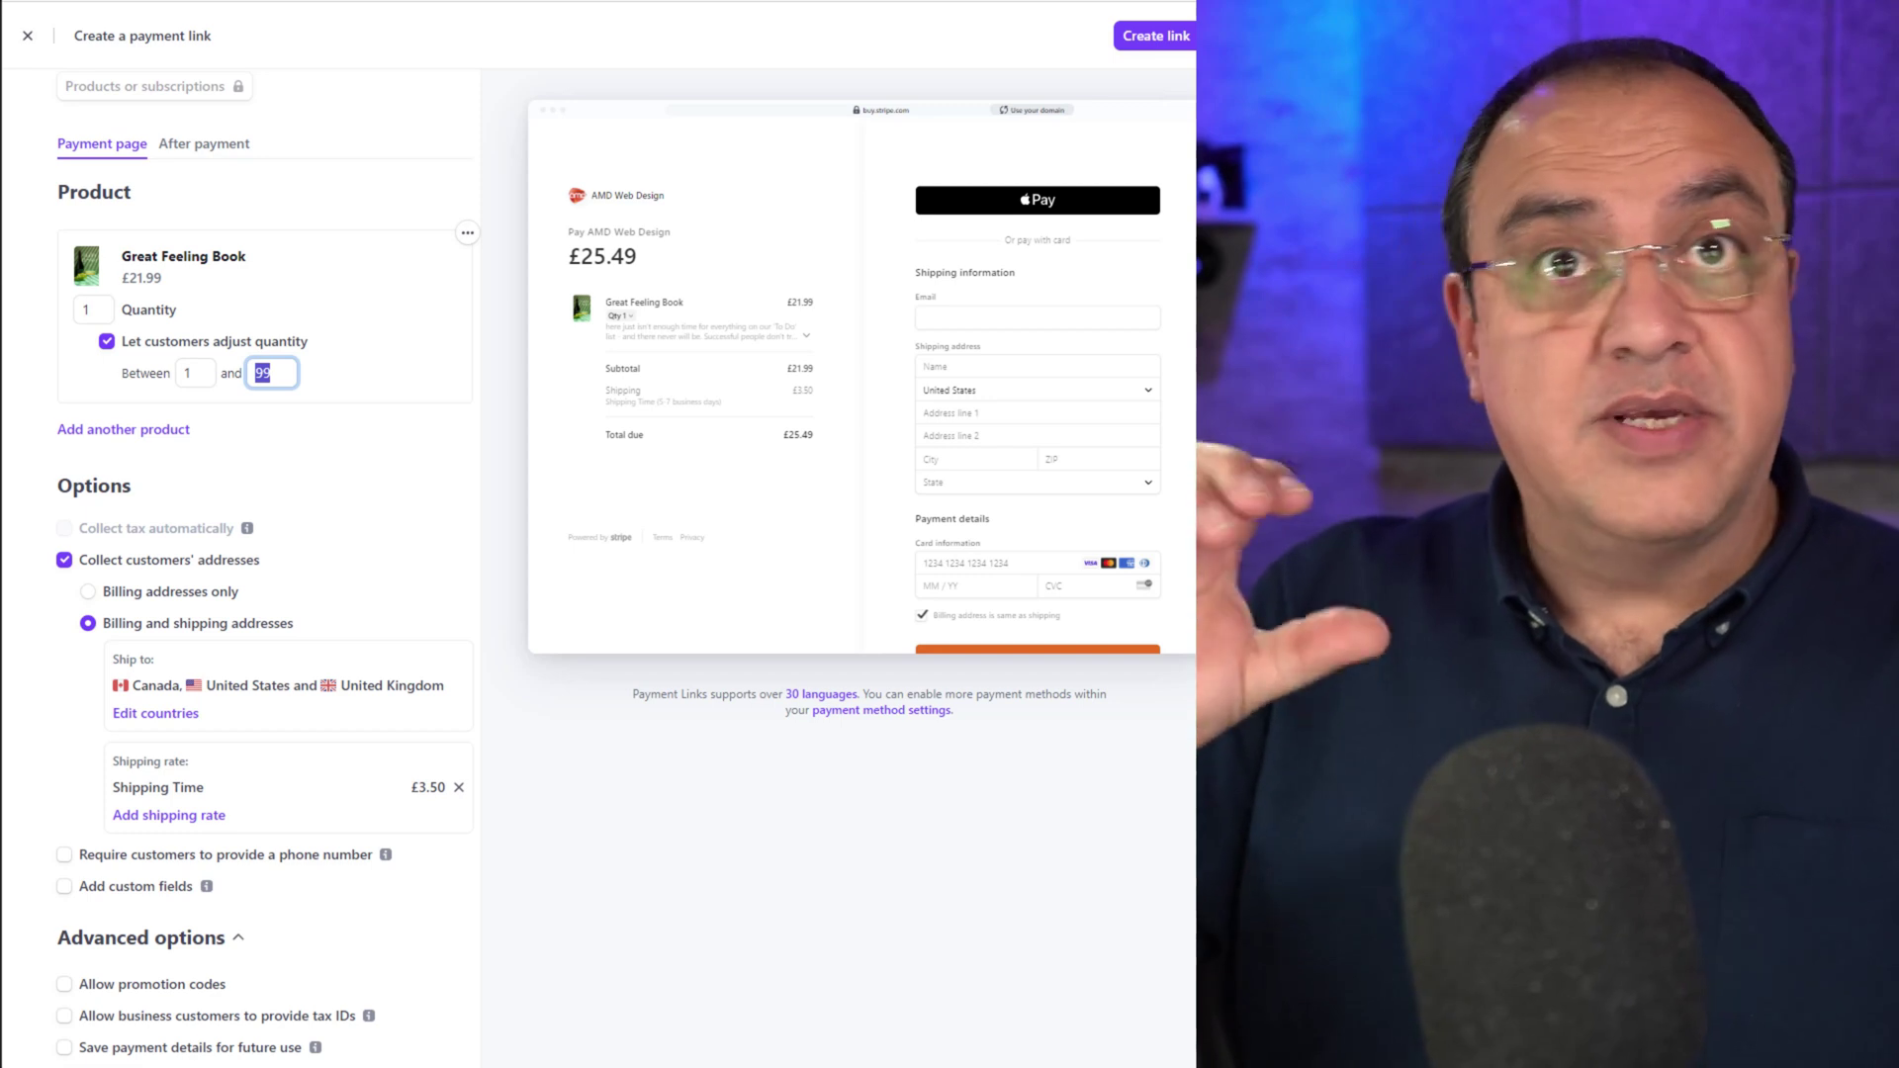
type("5")
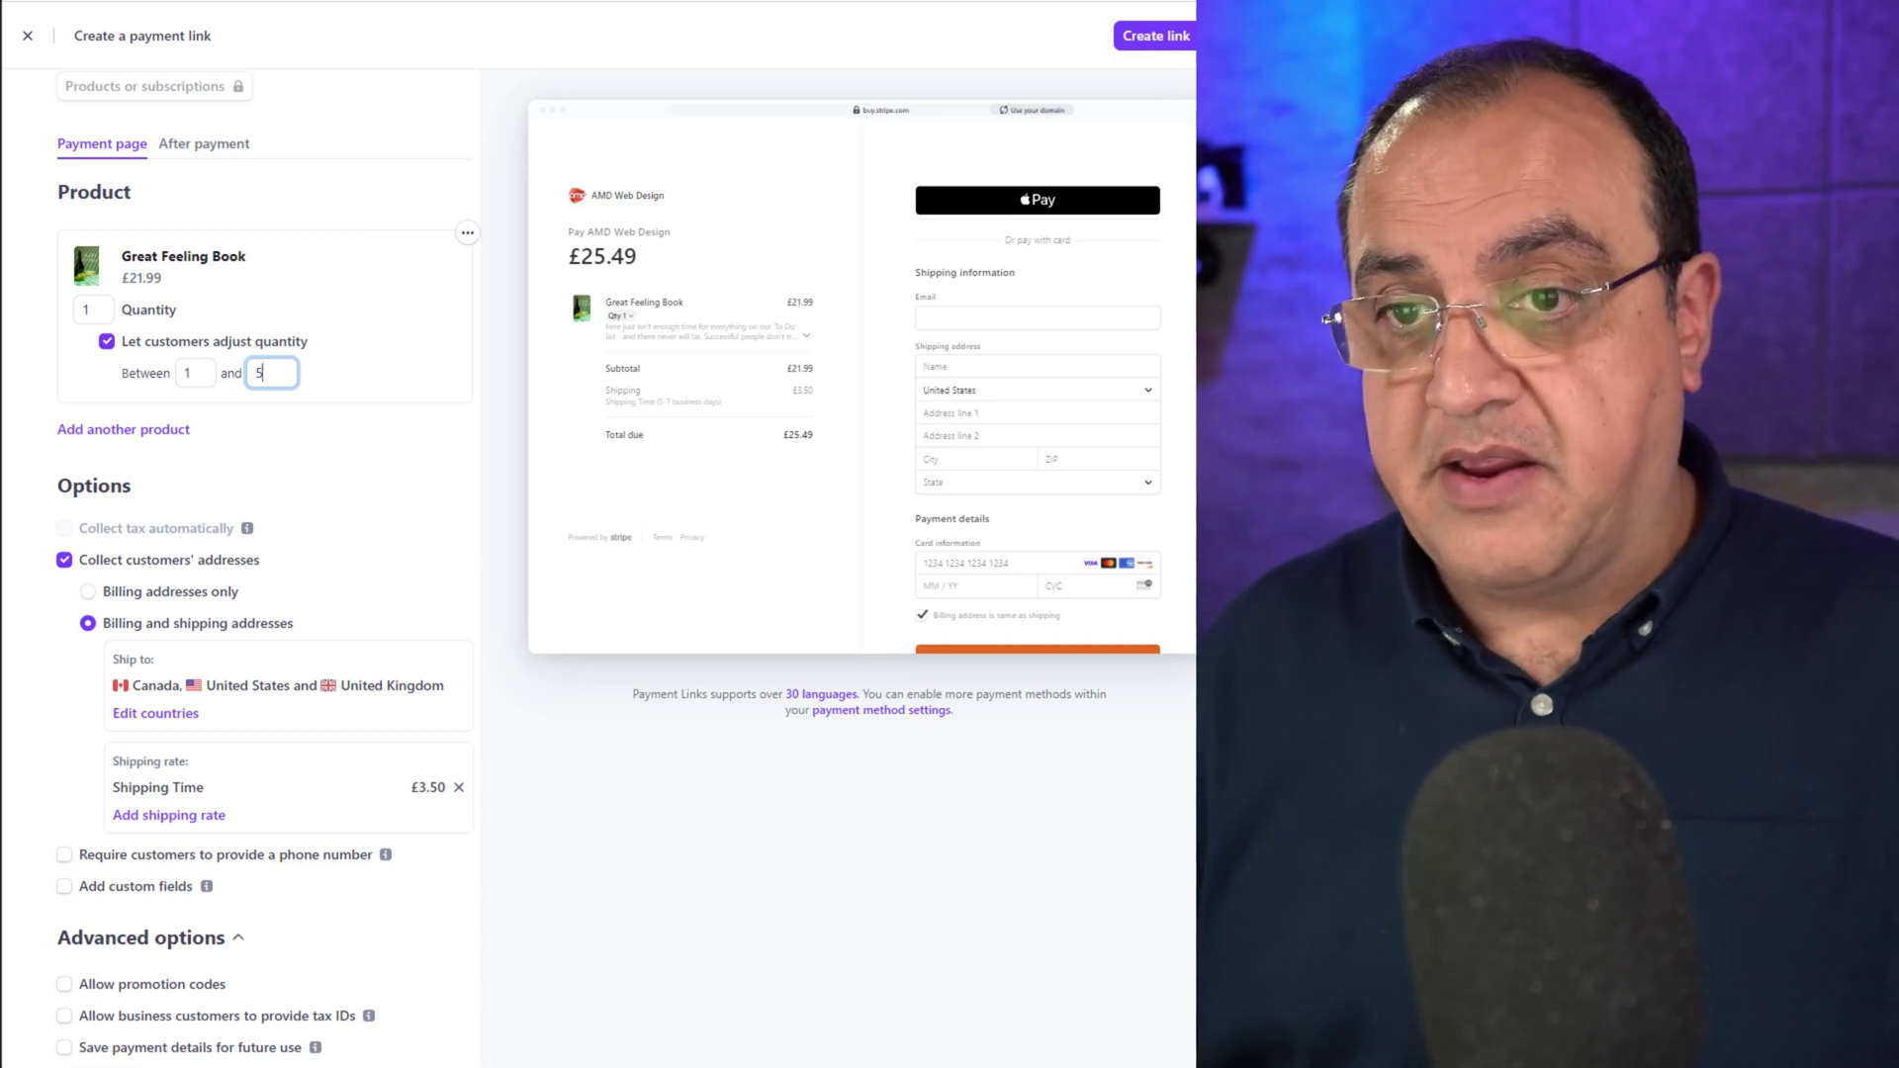
left_click(406, 449)
Try the phone number requirement and the custom fields option on the payment link, switching each off again
scroll(419, 477, "down", 1)
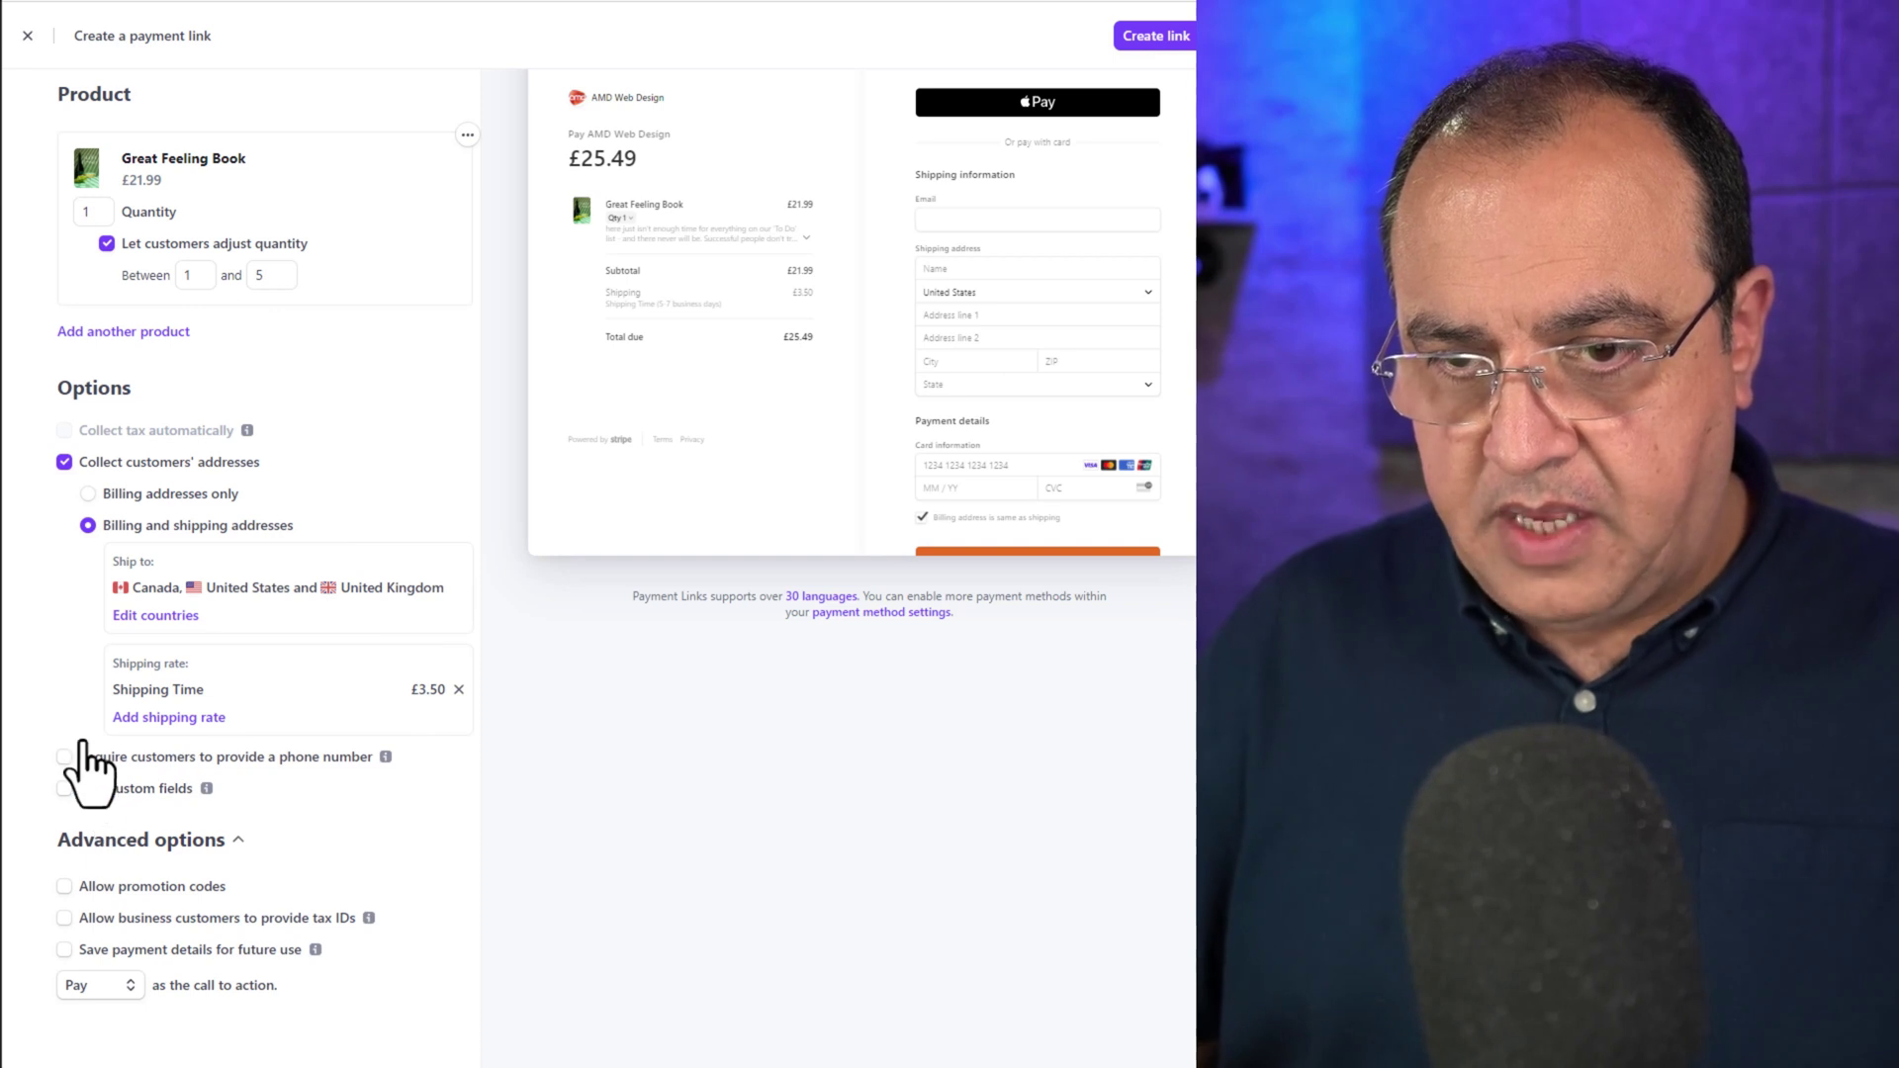
double_click(64, 758)
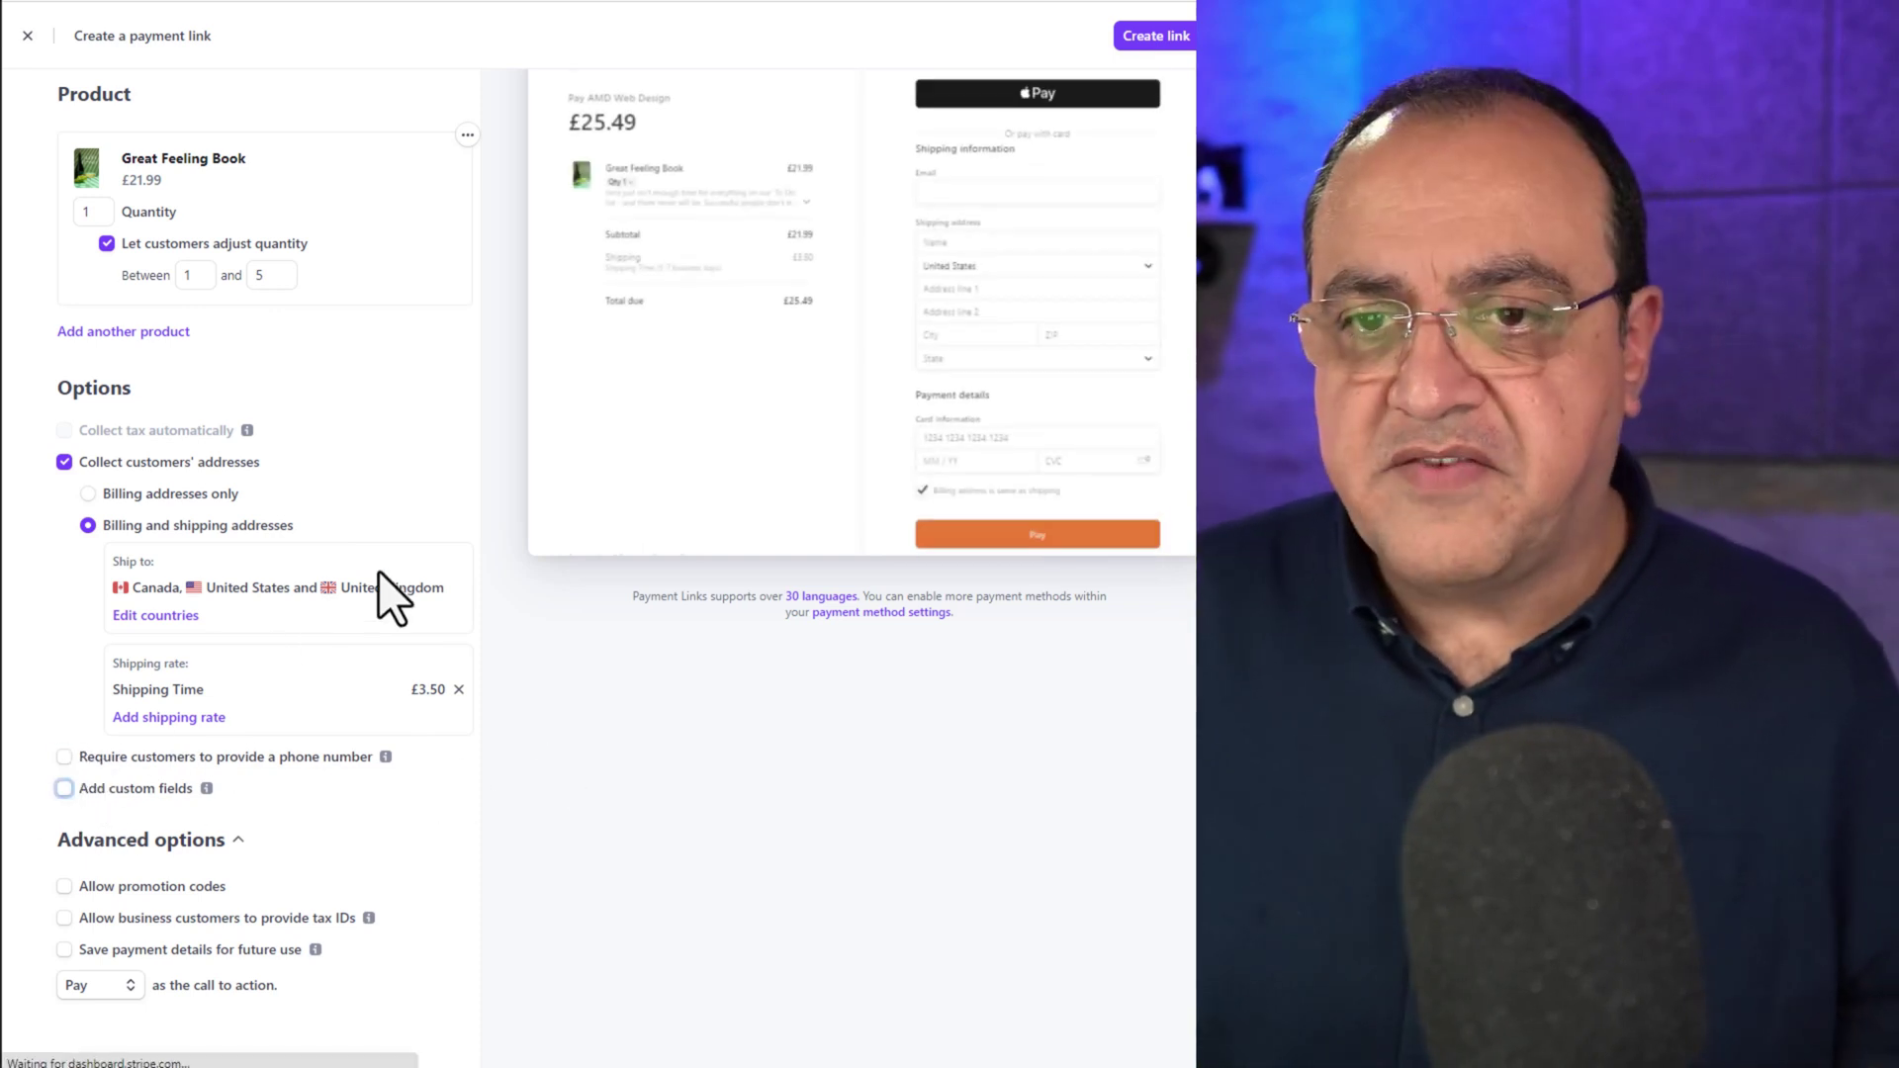
double_click(290, 783)
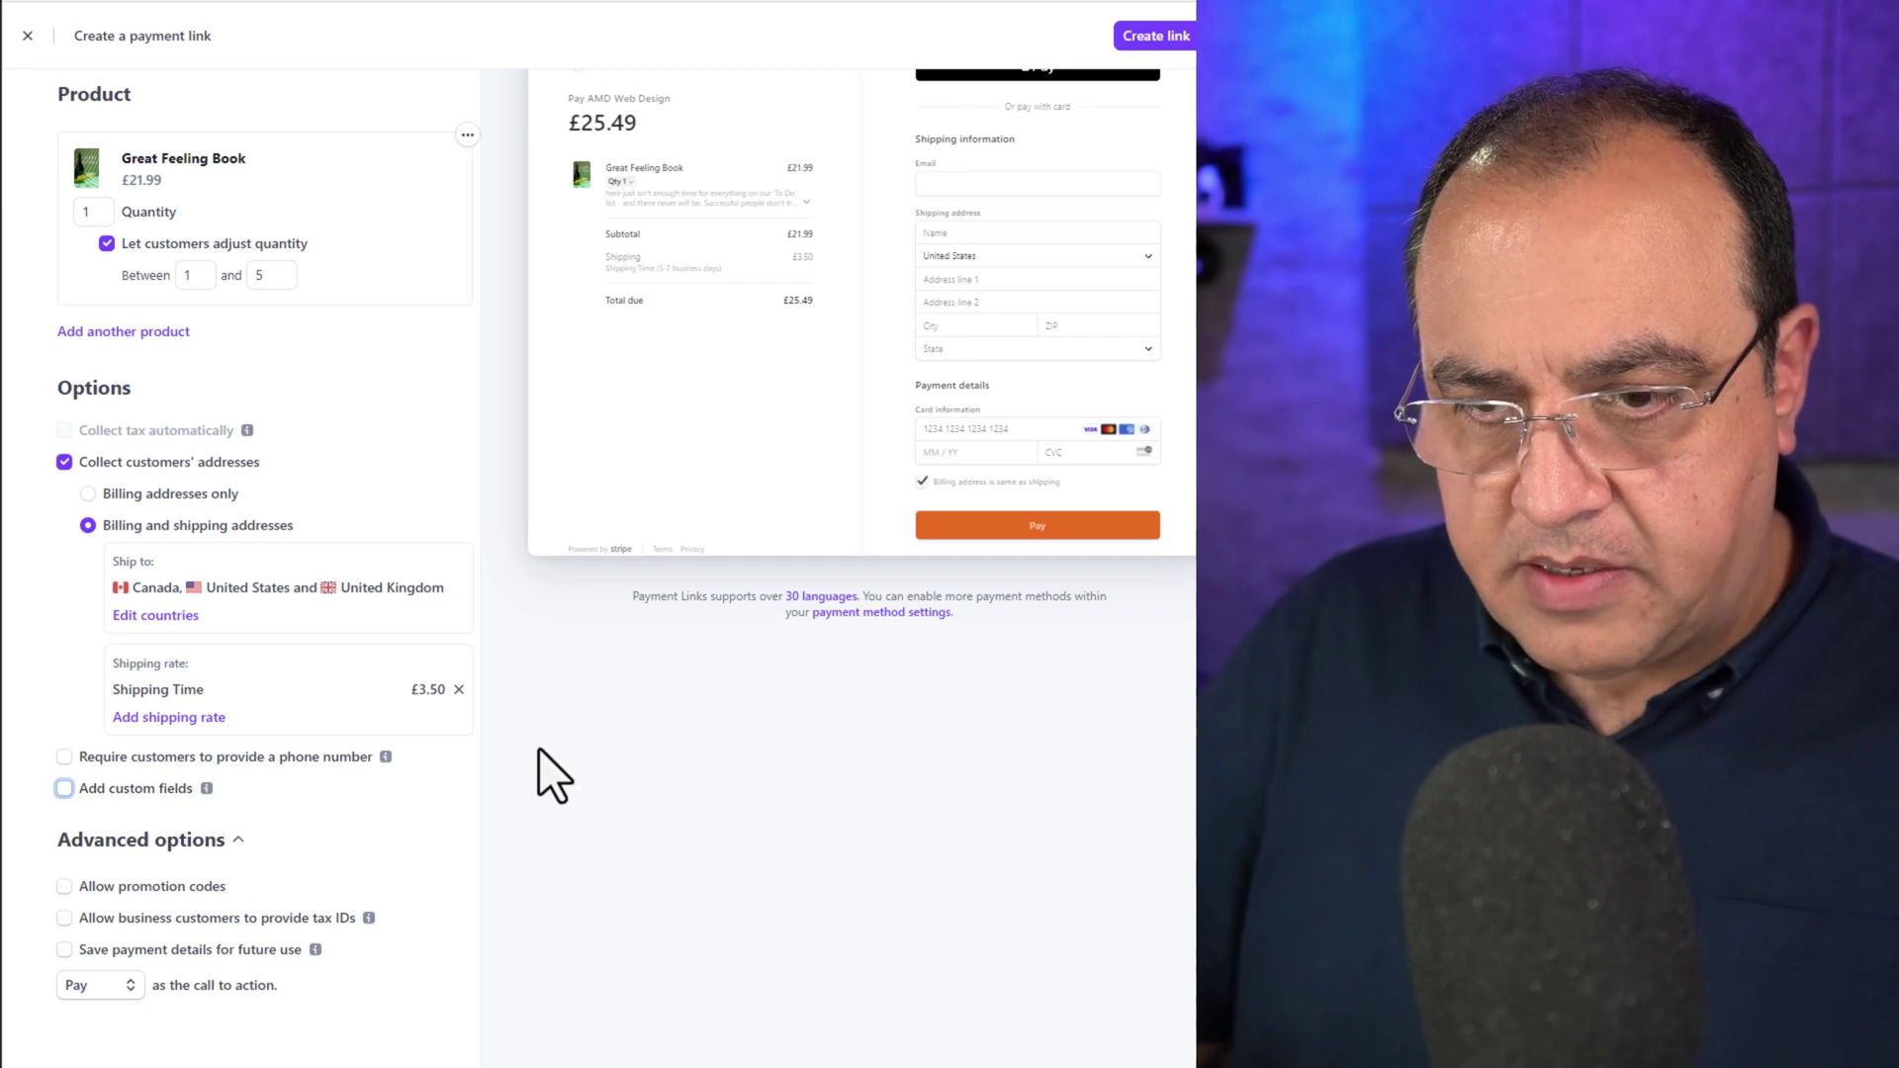
Add a custom text field labelled "Email" to the payment link and mark it as optional
left_click(65, 788)
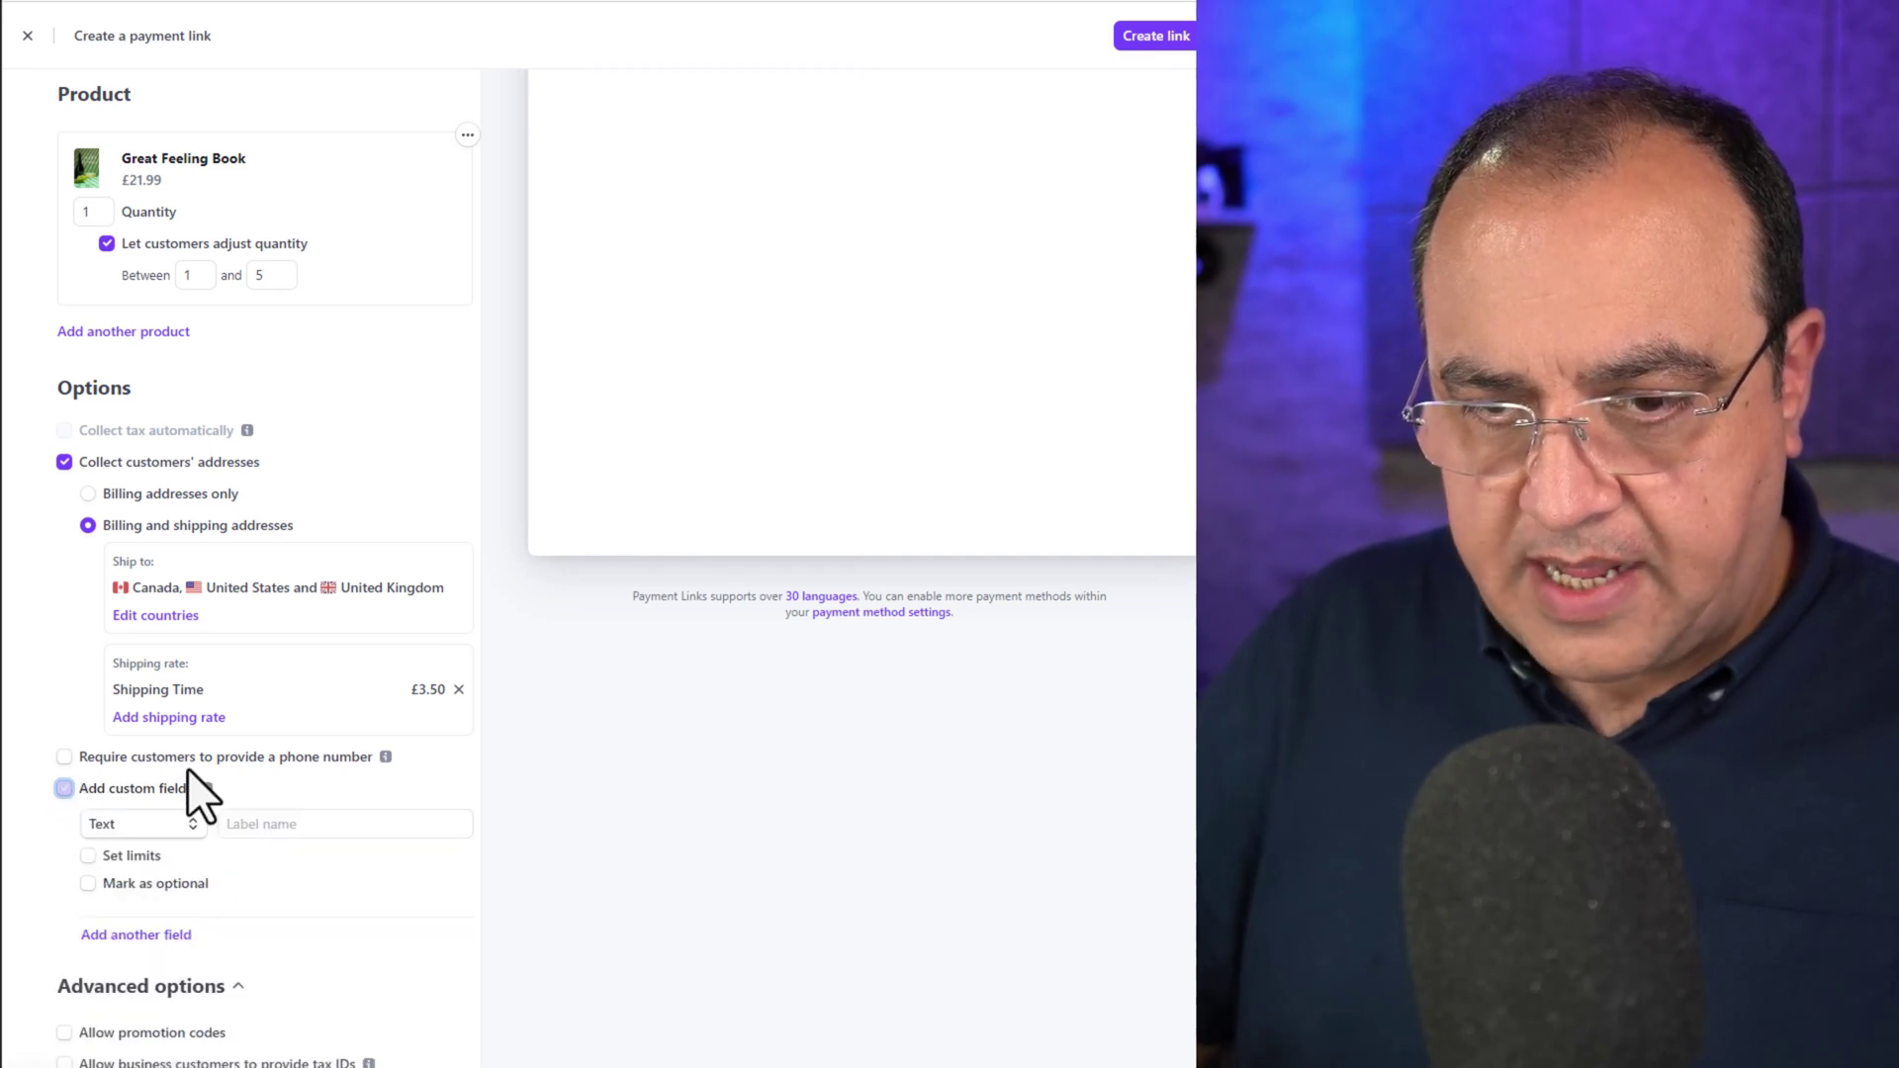
left_click(291, 823)
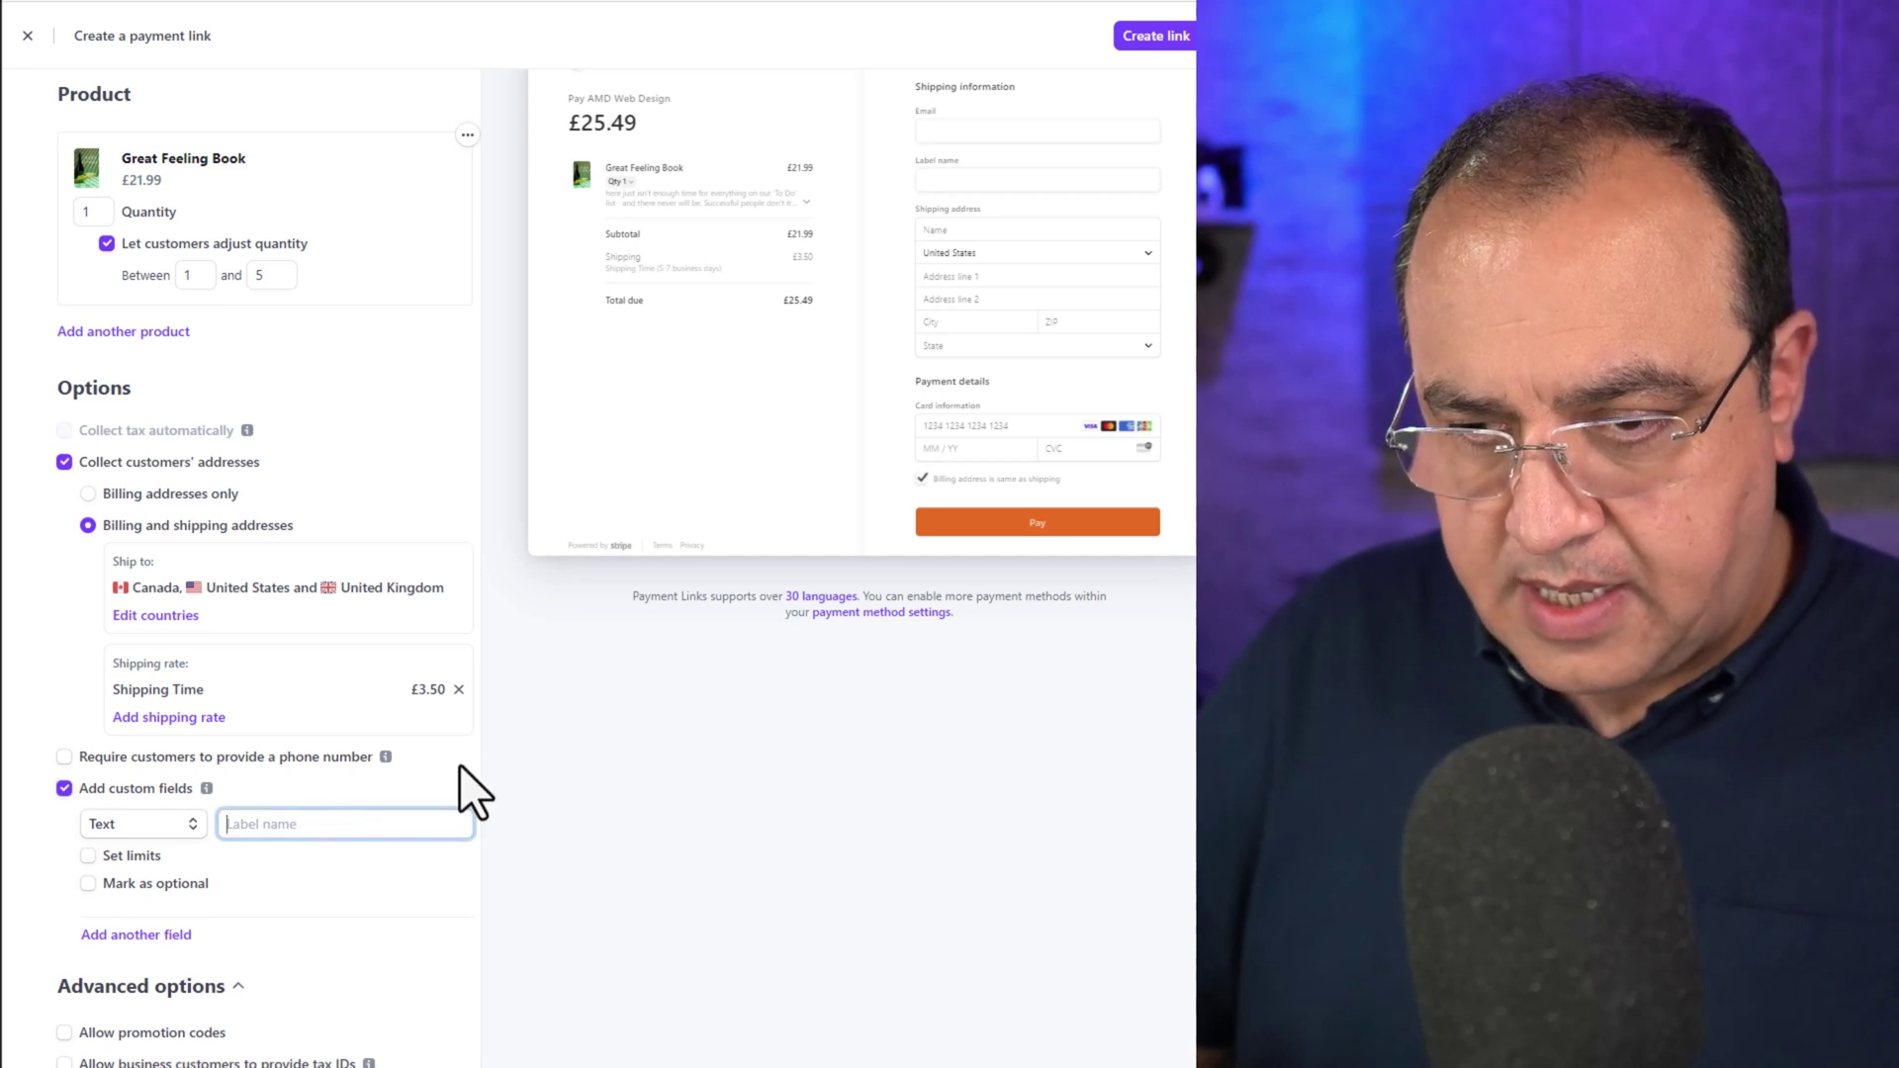
type("Email")
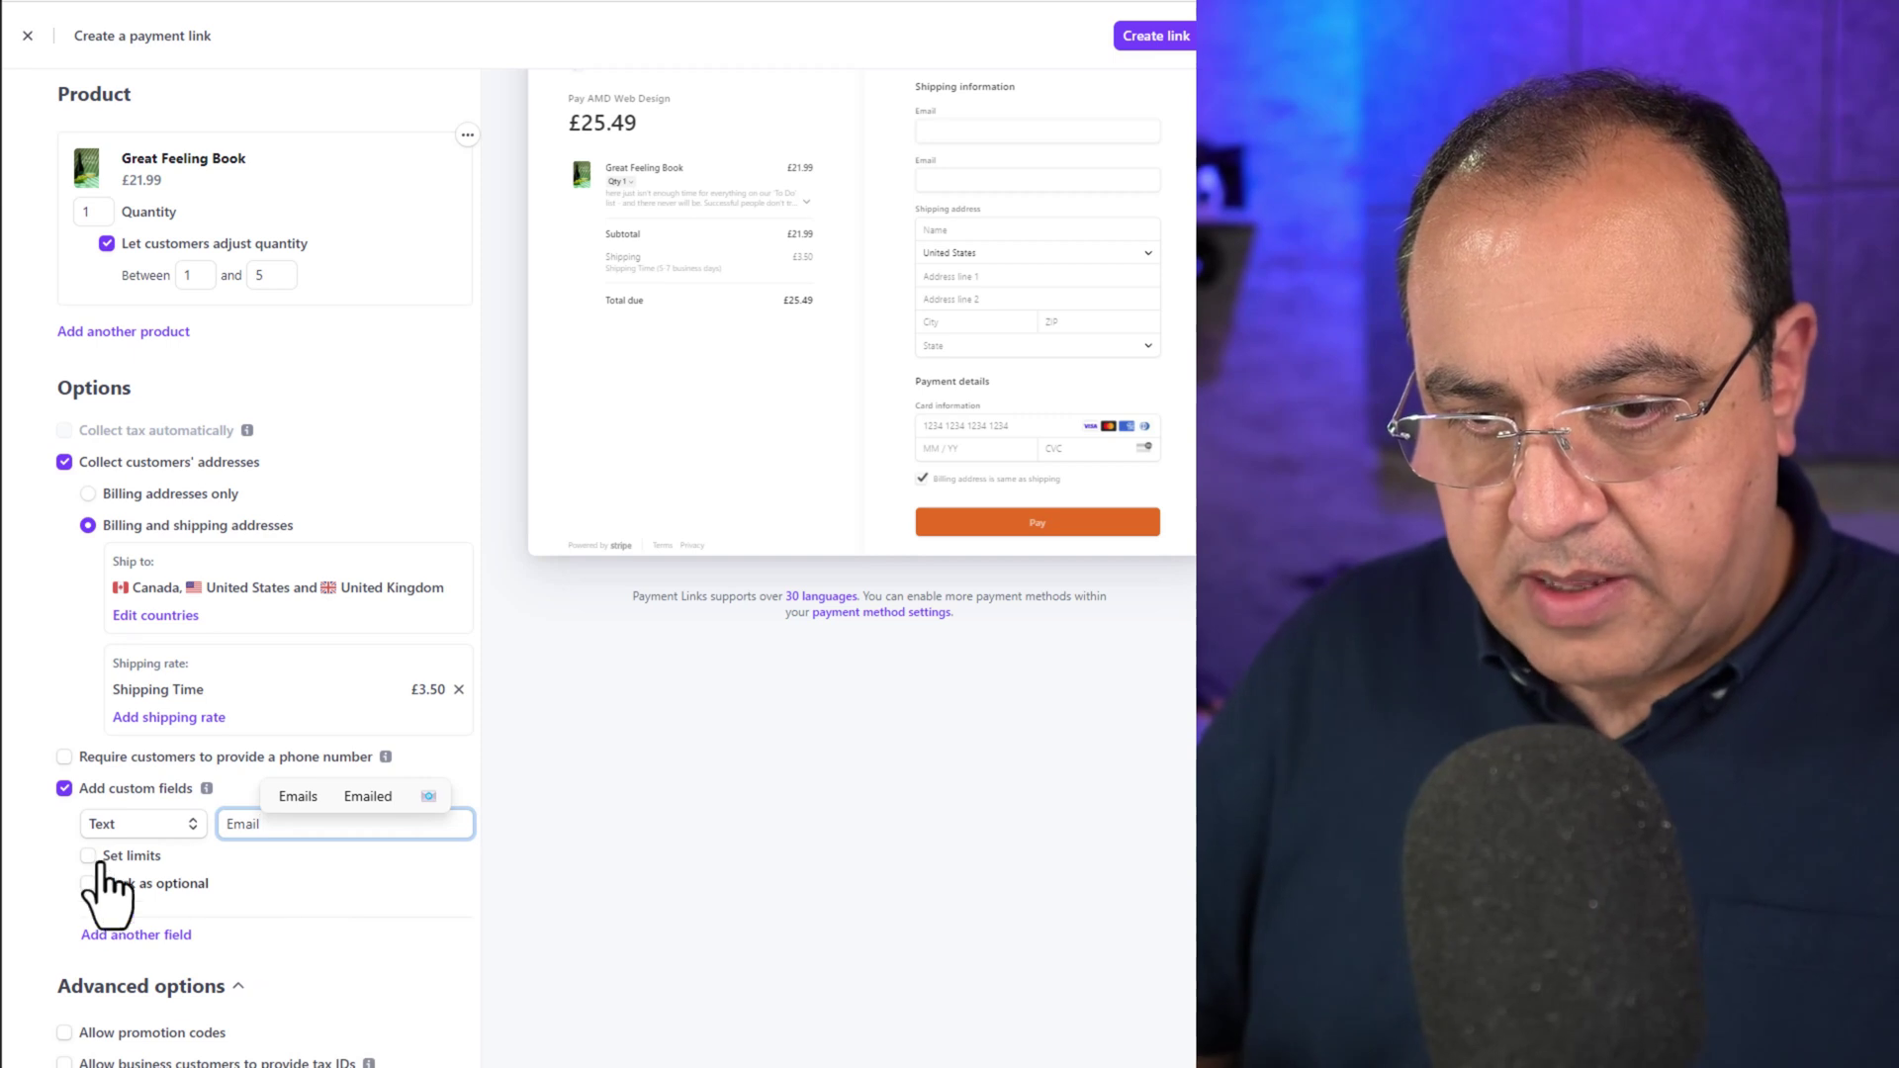
left_click(88, 883)
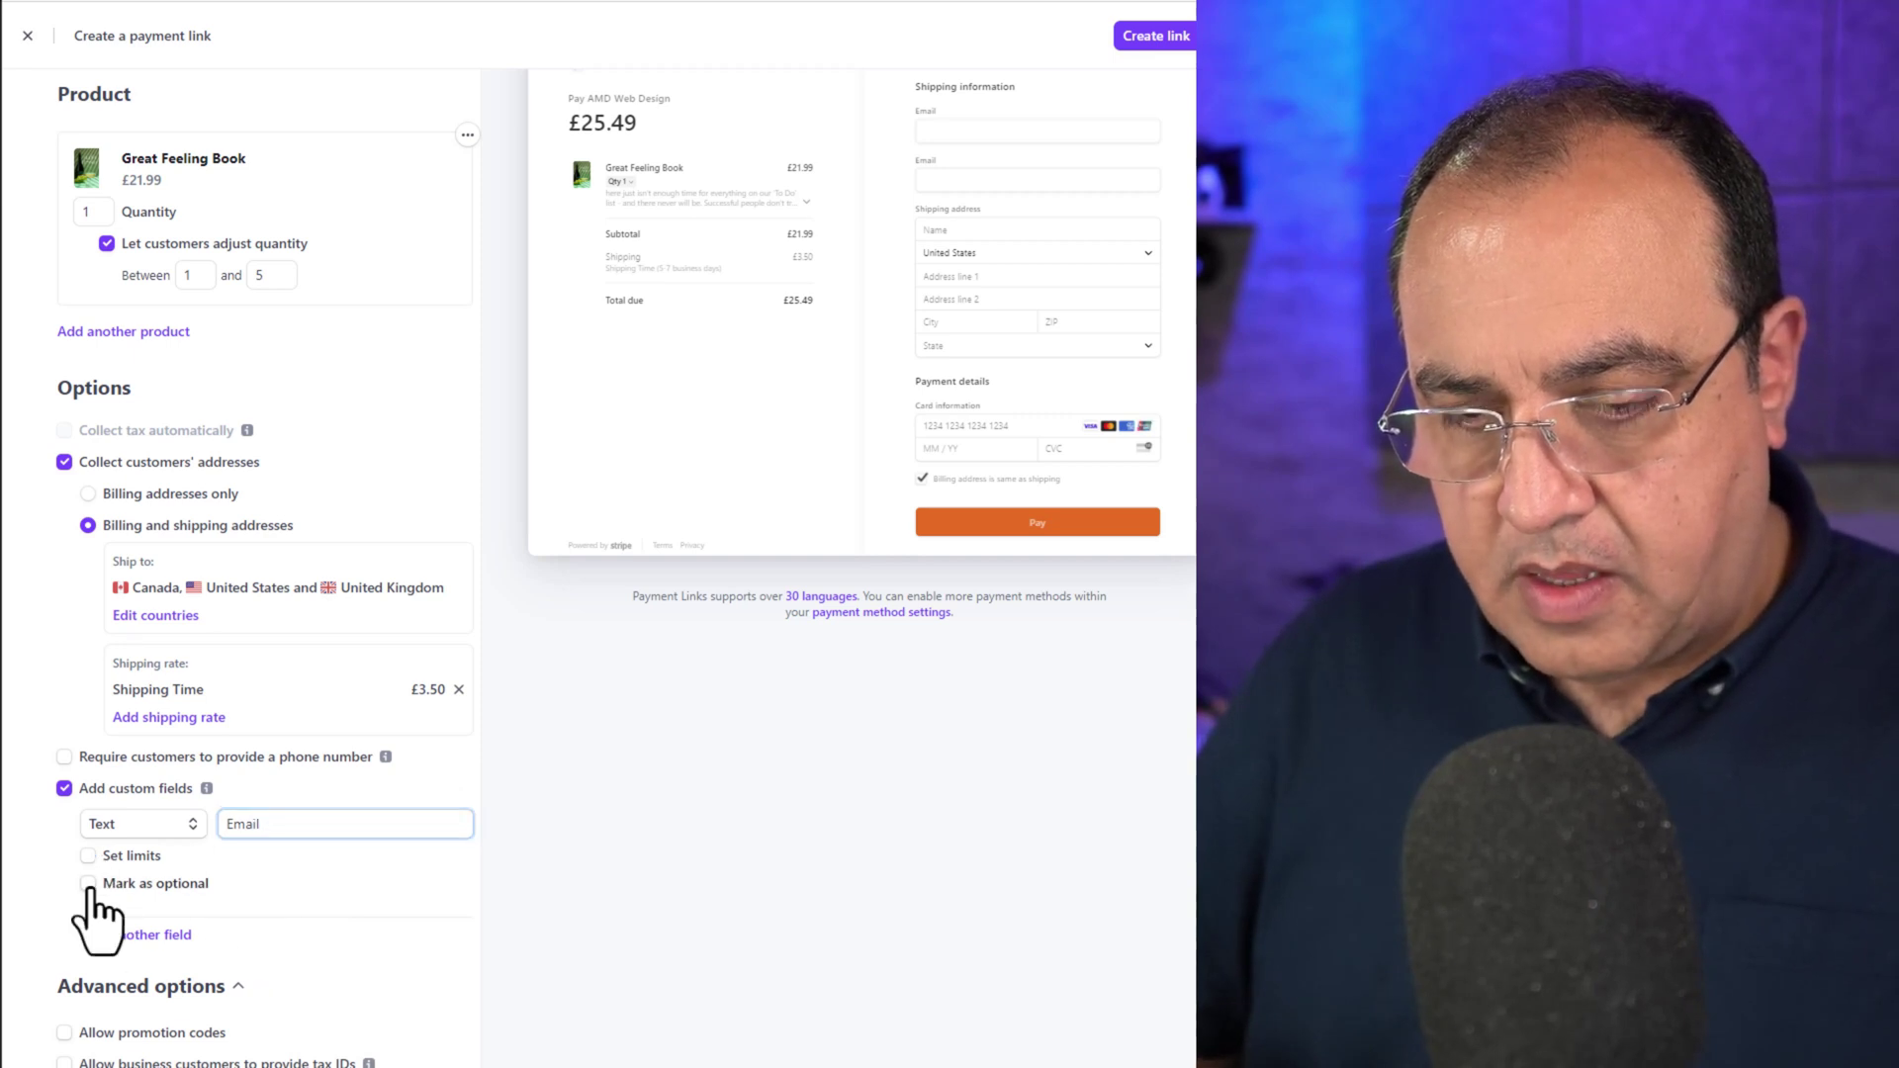
Create the Great Feeling Book payment link and review its shipping, payment methods and details
scroll(218, 764, "down", 1)
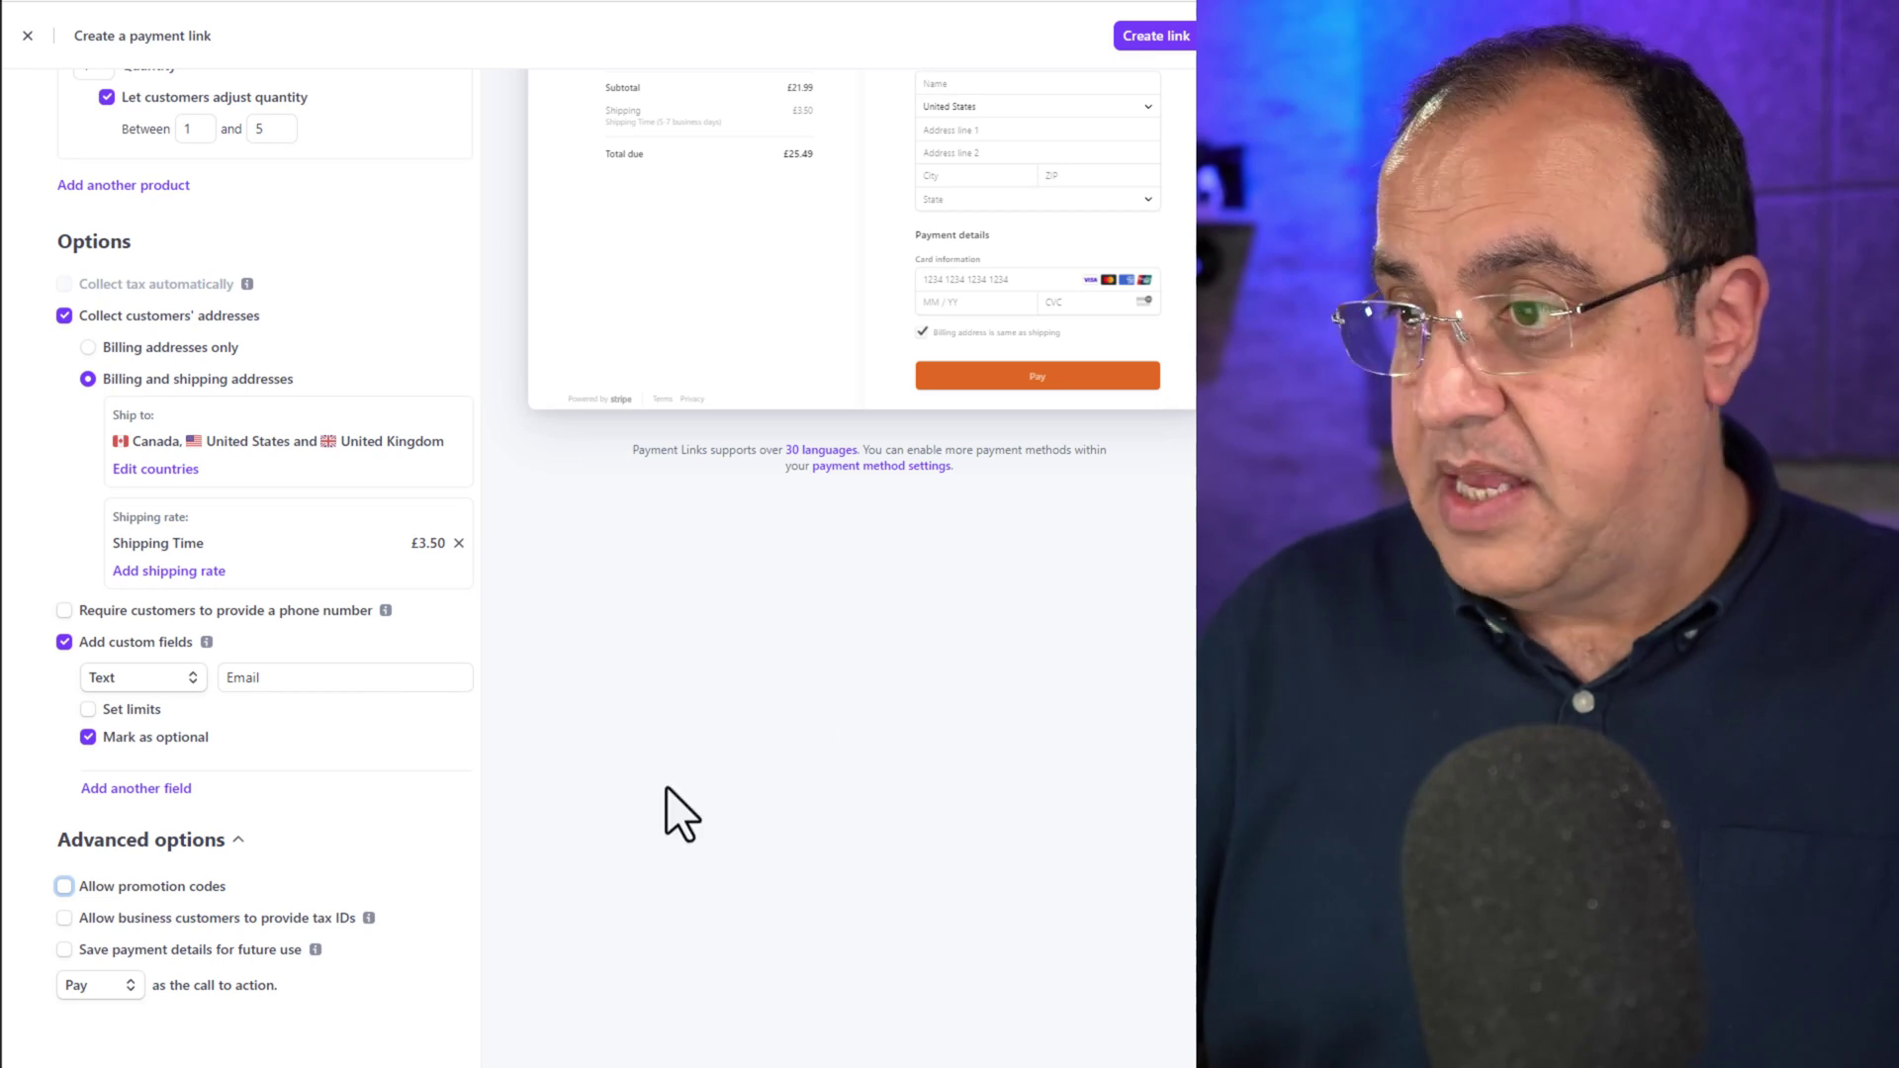
scroll(358, 799, "up", 3)
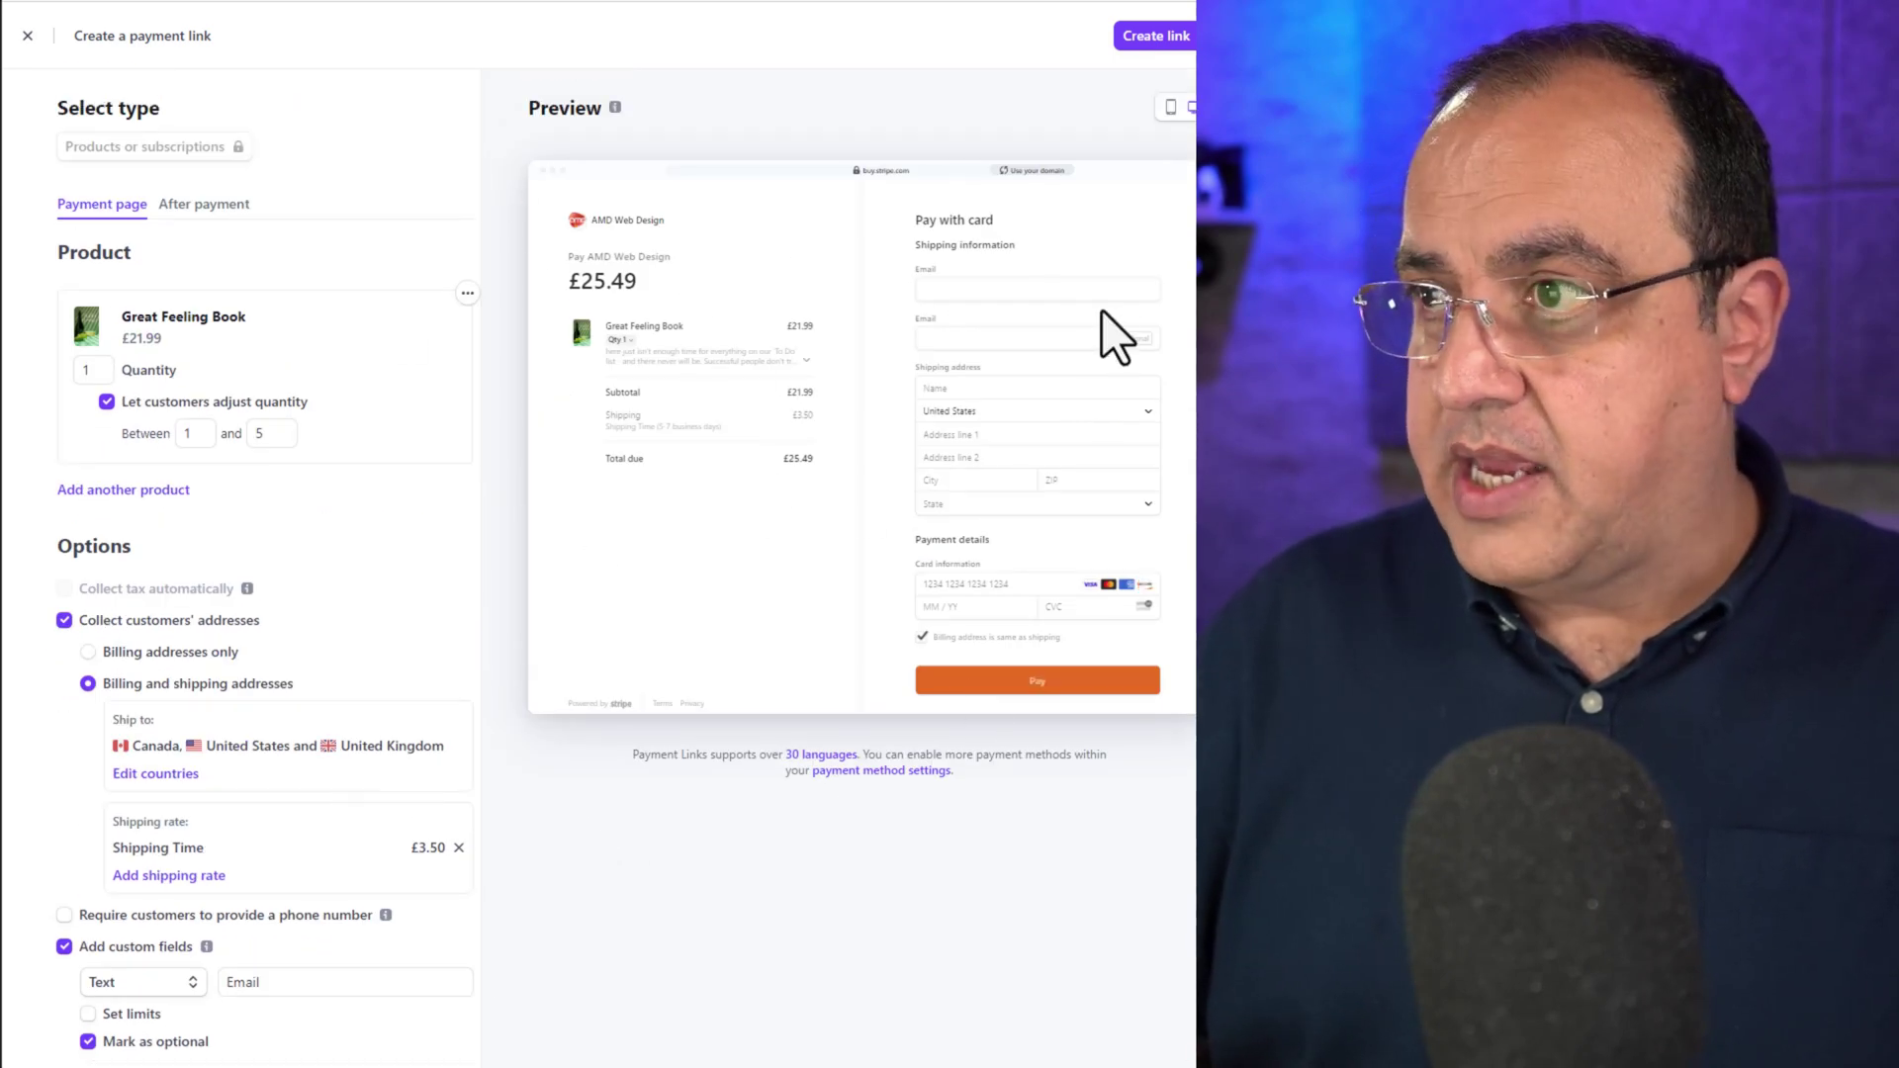
left_click(1172, 40)
scroll(989, 415, "down", 7)
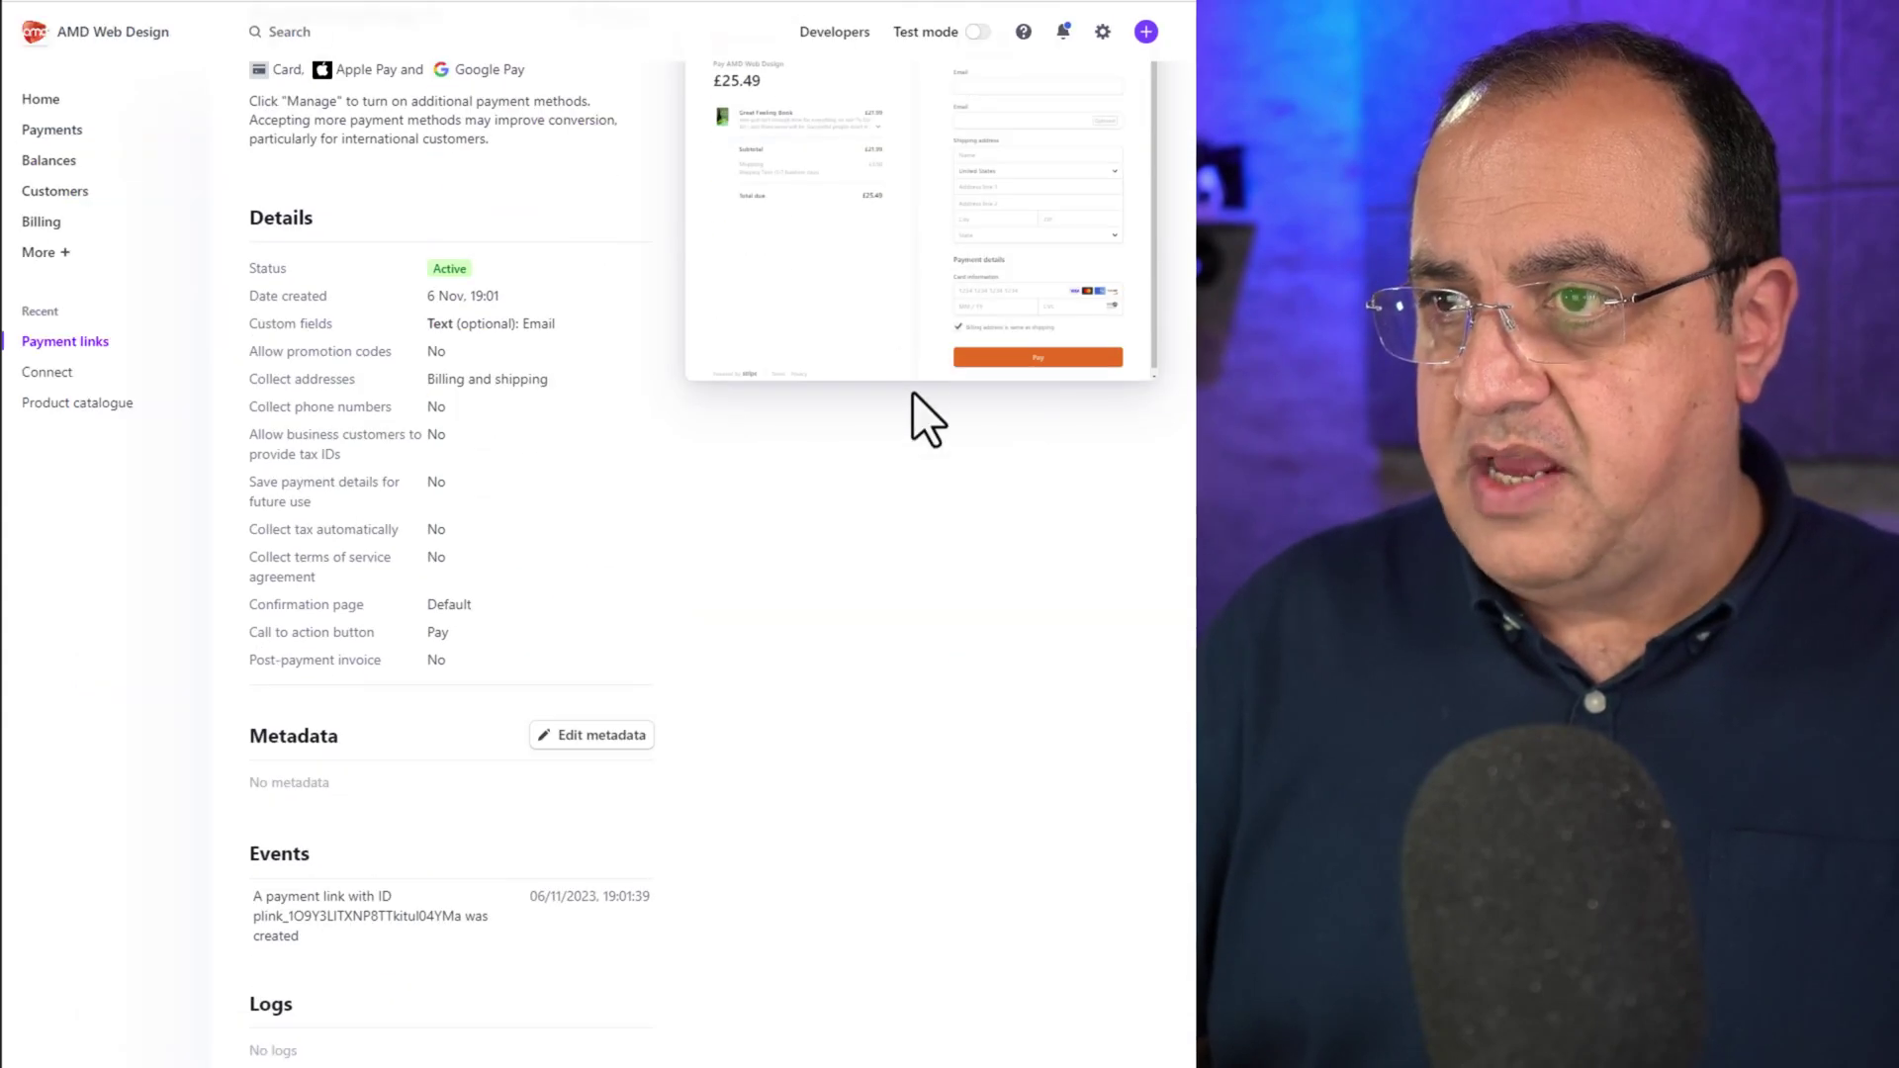
scroll(918, 400, "up", 3)
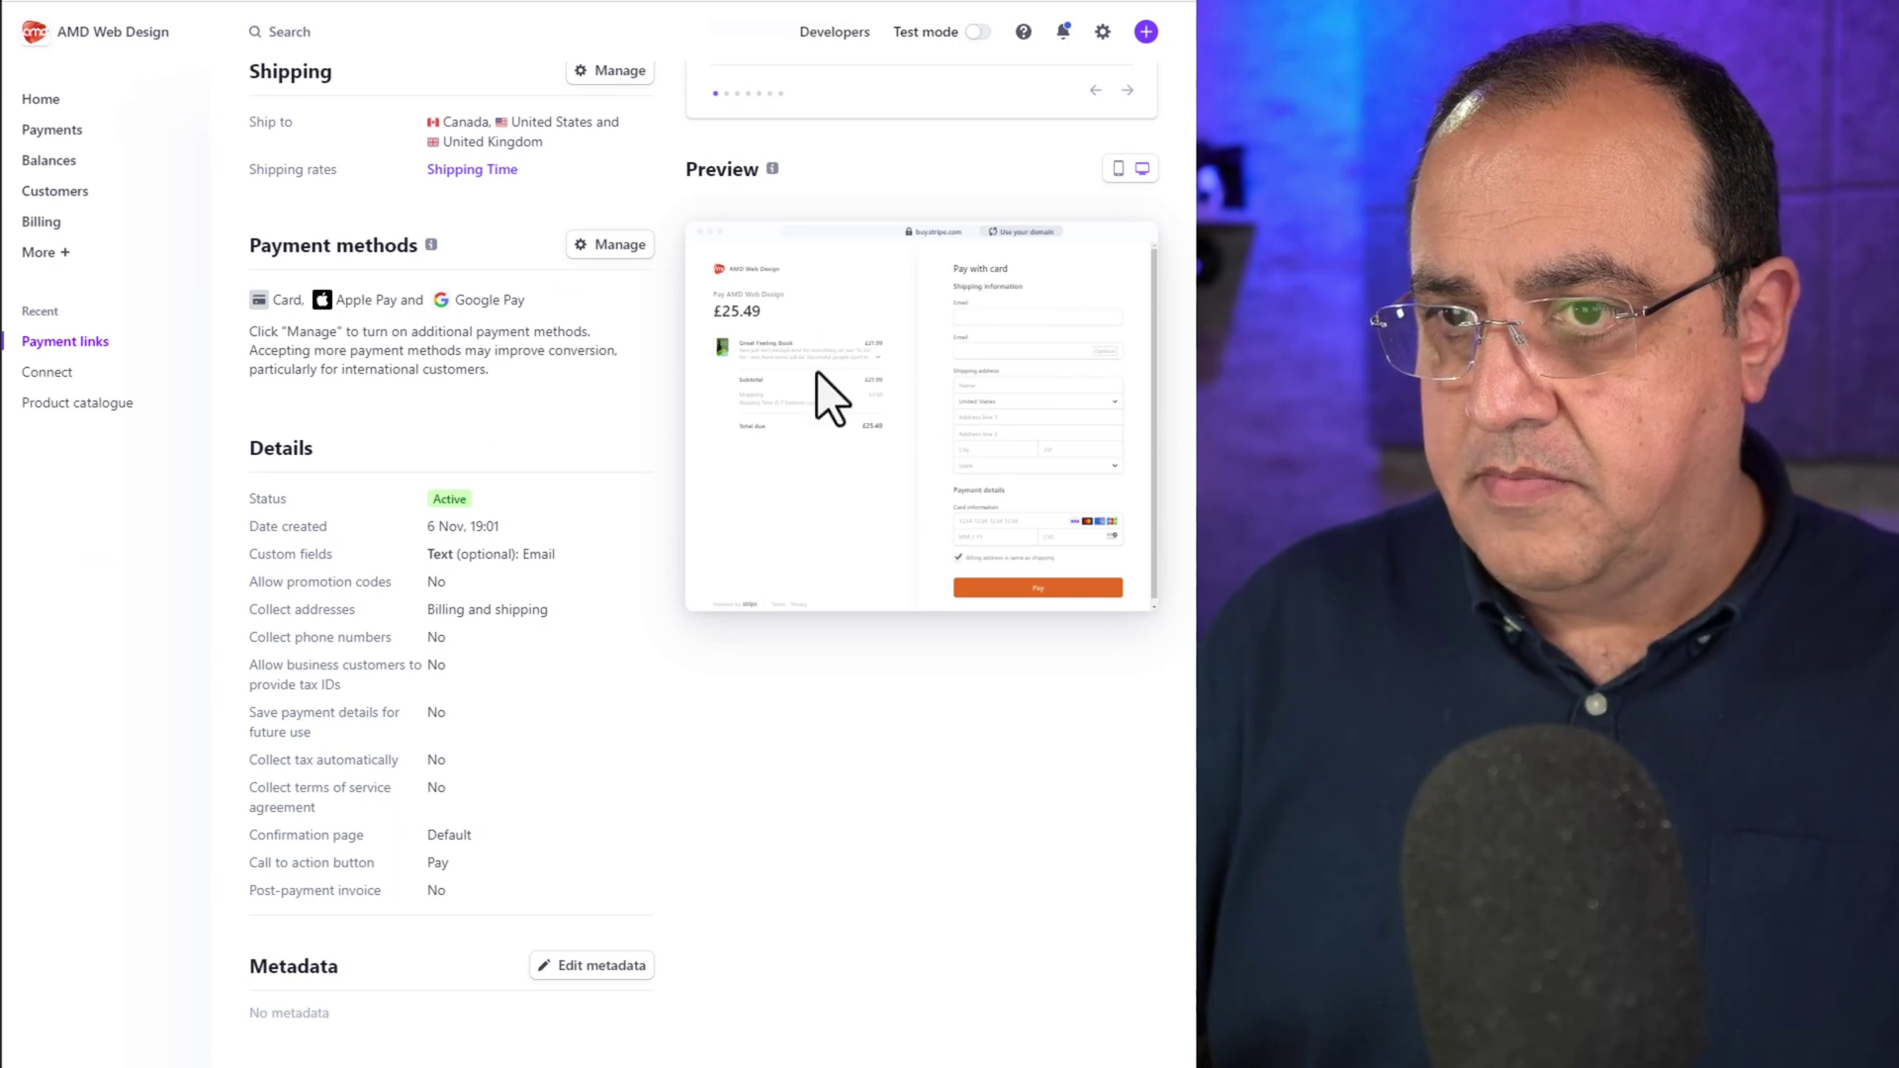
scroll(609, 495, "down", 2)
scroll(602, 494, "down", 1)
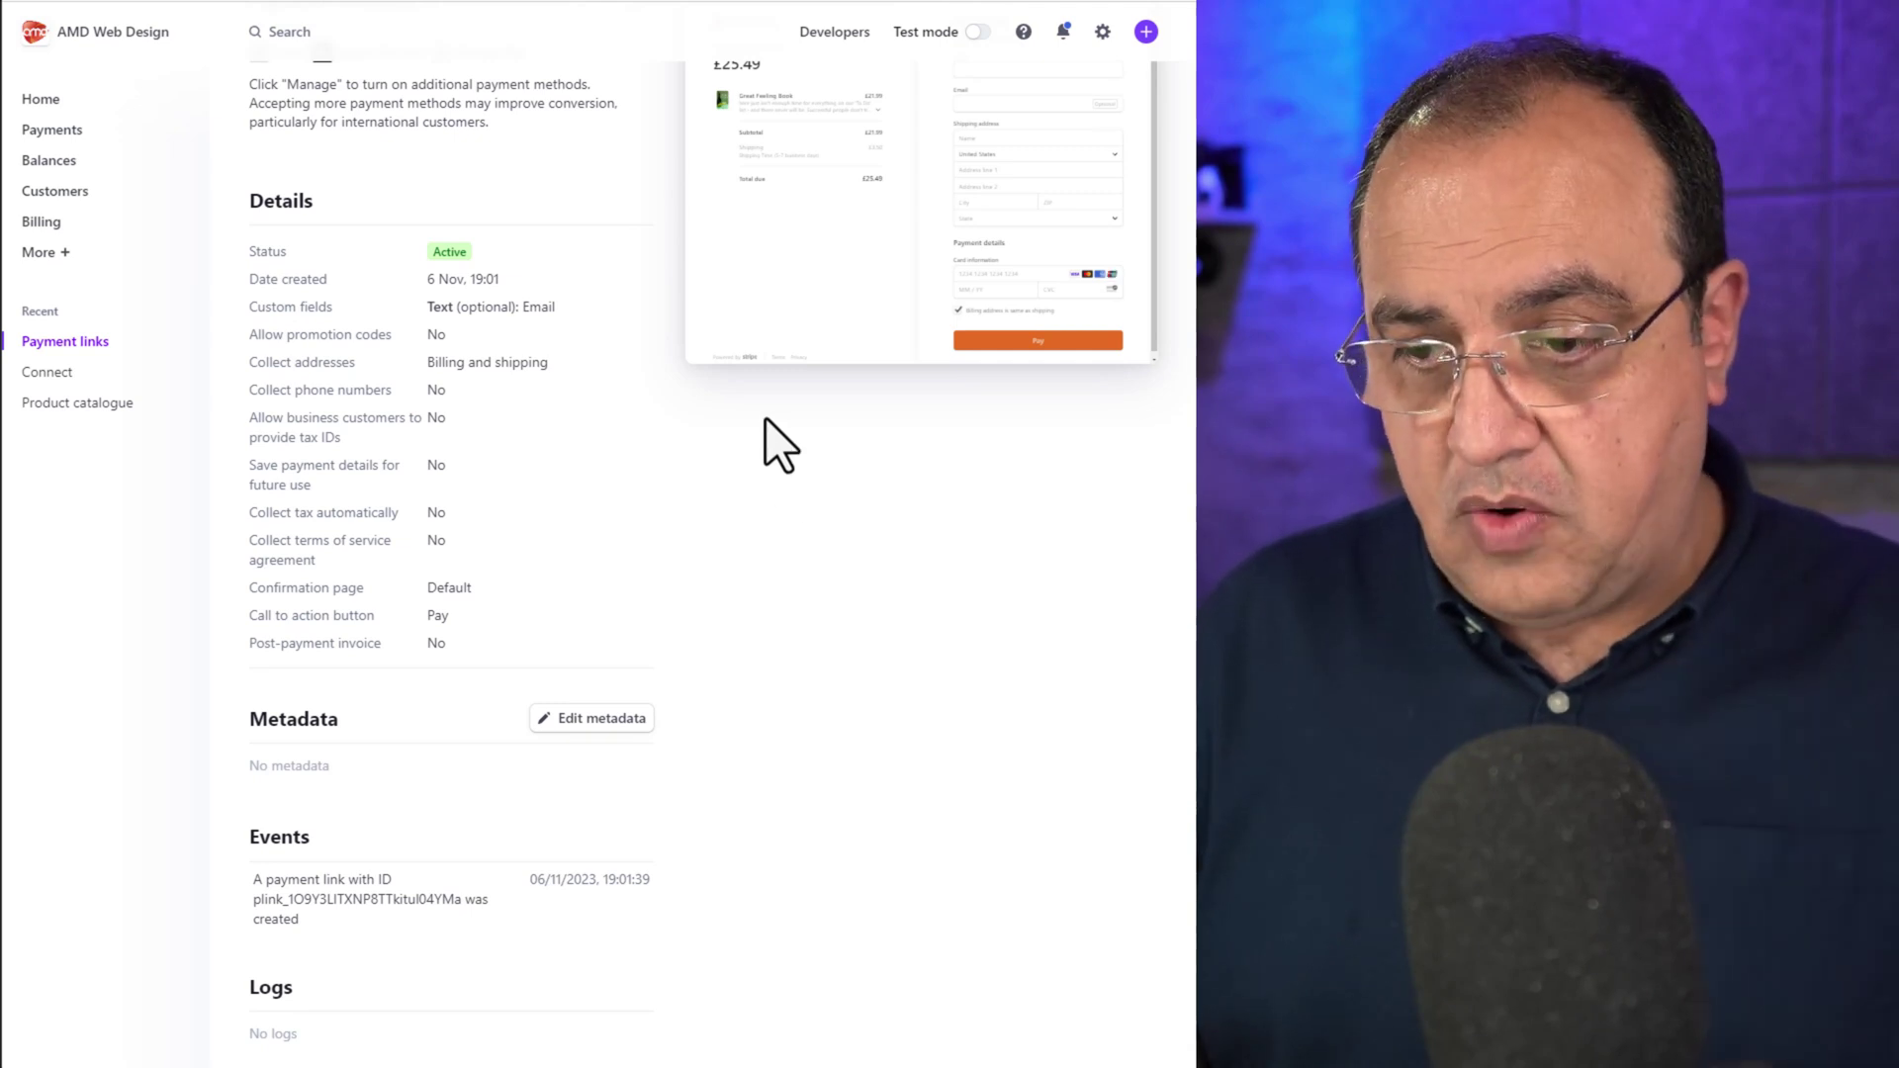
scroll(765, 417, "up", 7)
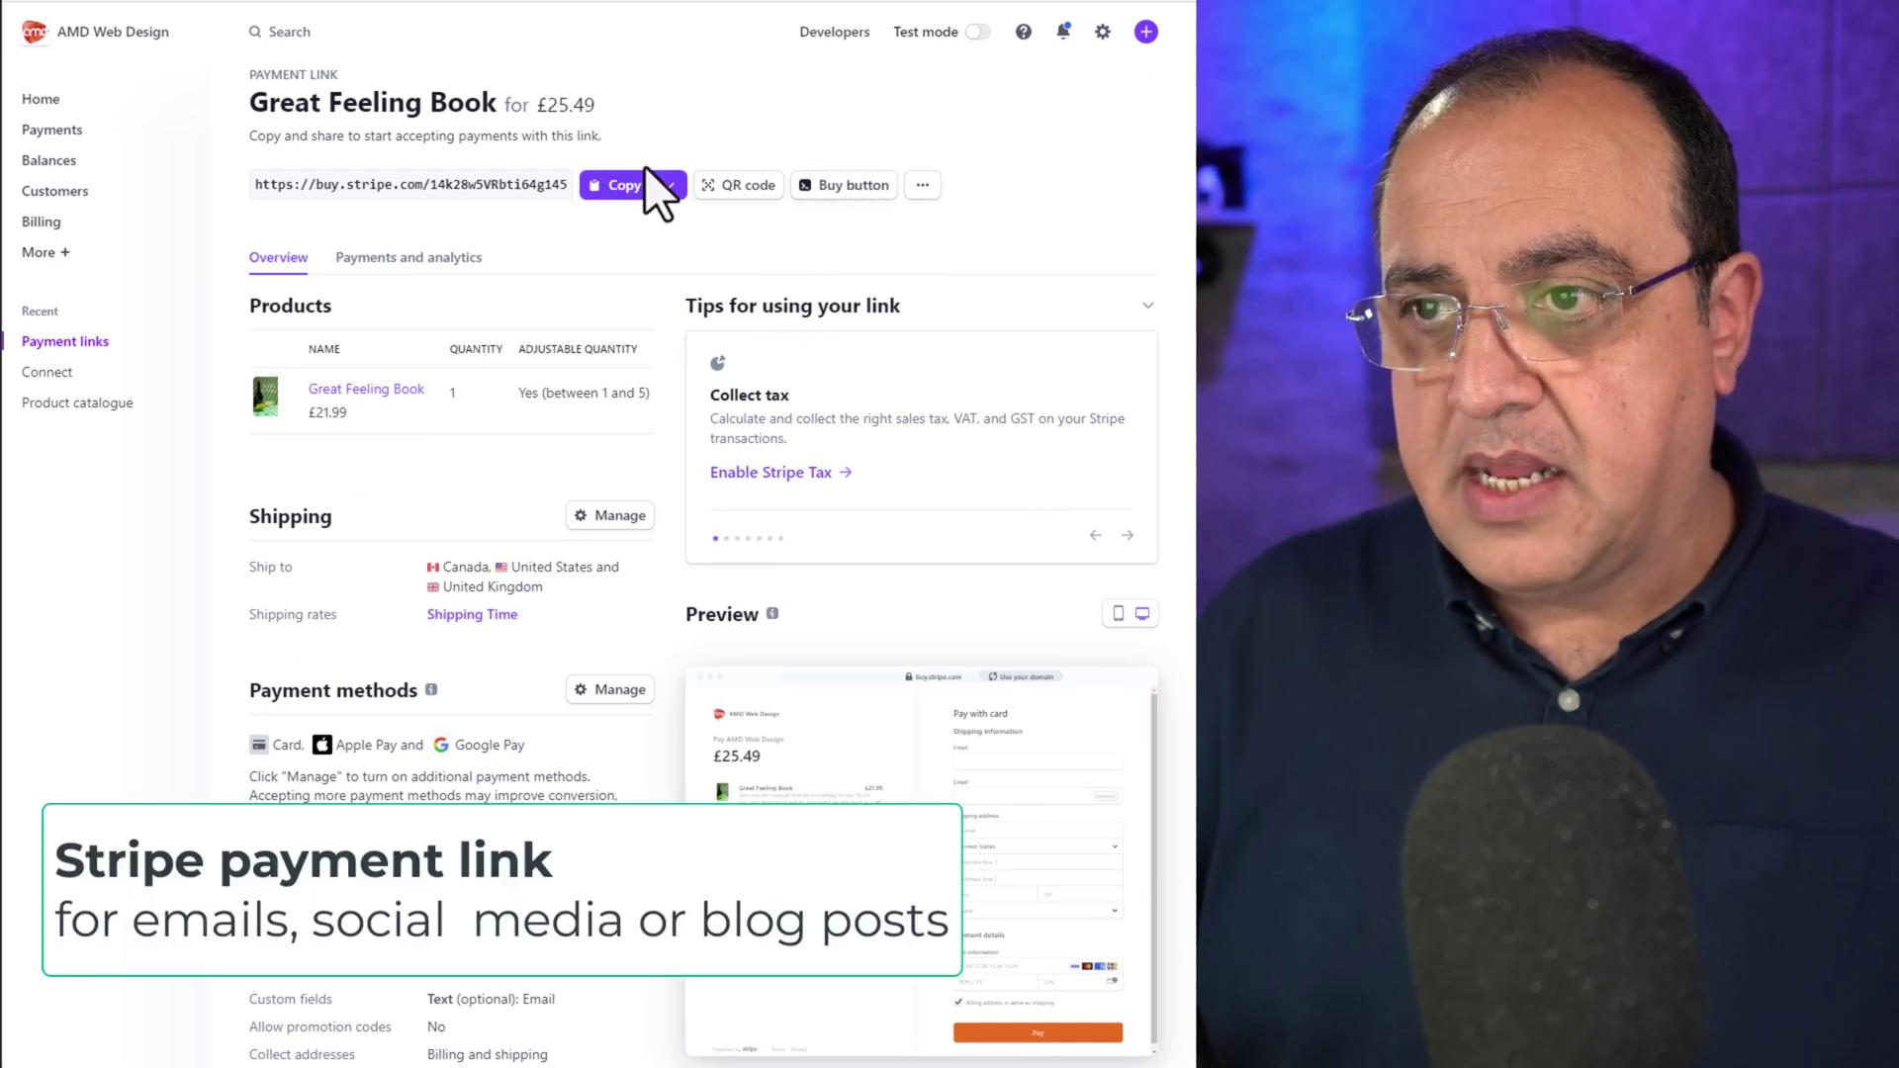
Copy the payment link and test its checkout page by updating the Great Feeling Book quantity to 4
left_click(611, 188)
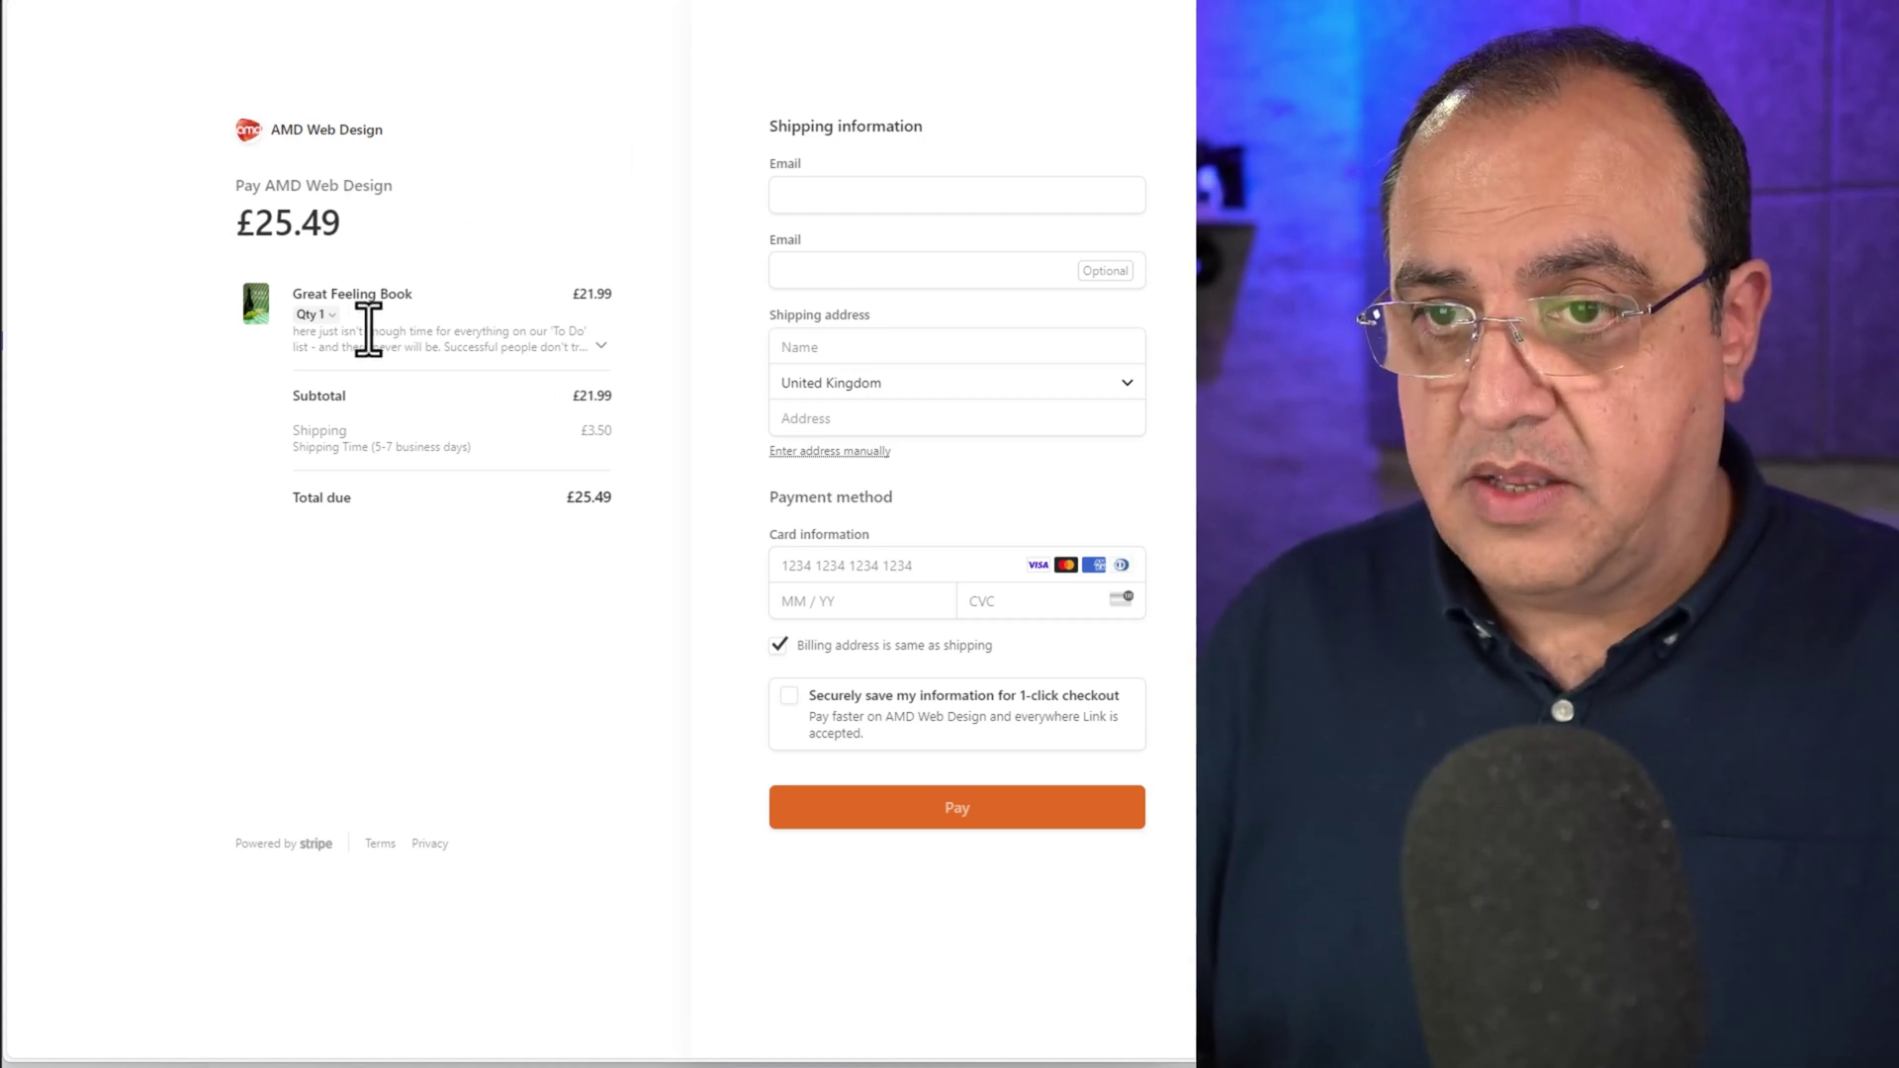
left_click(317, 313)
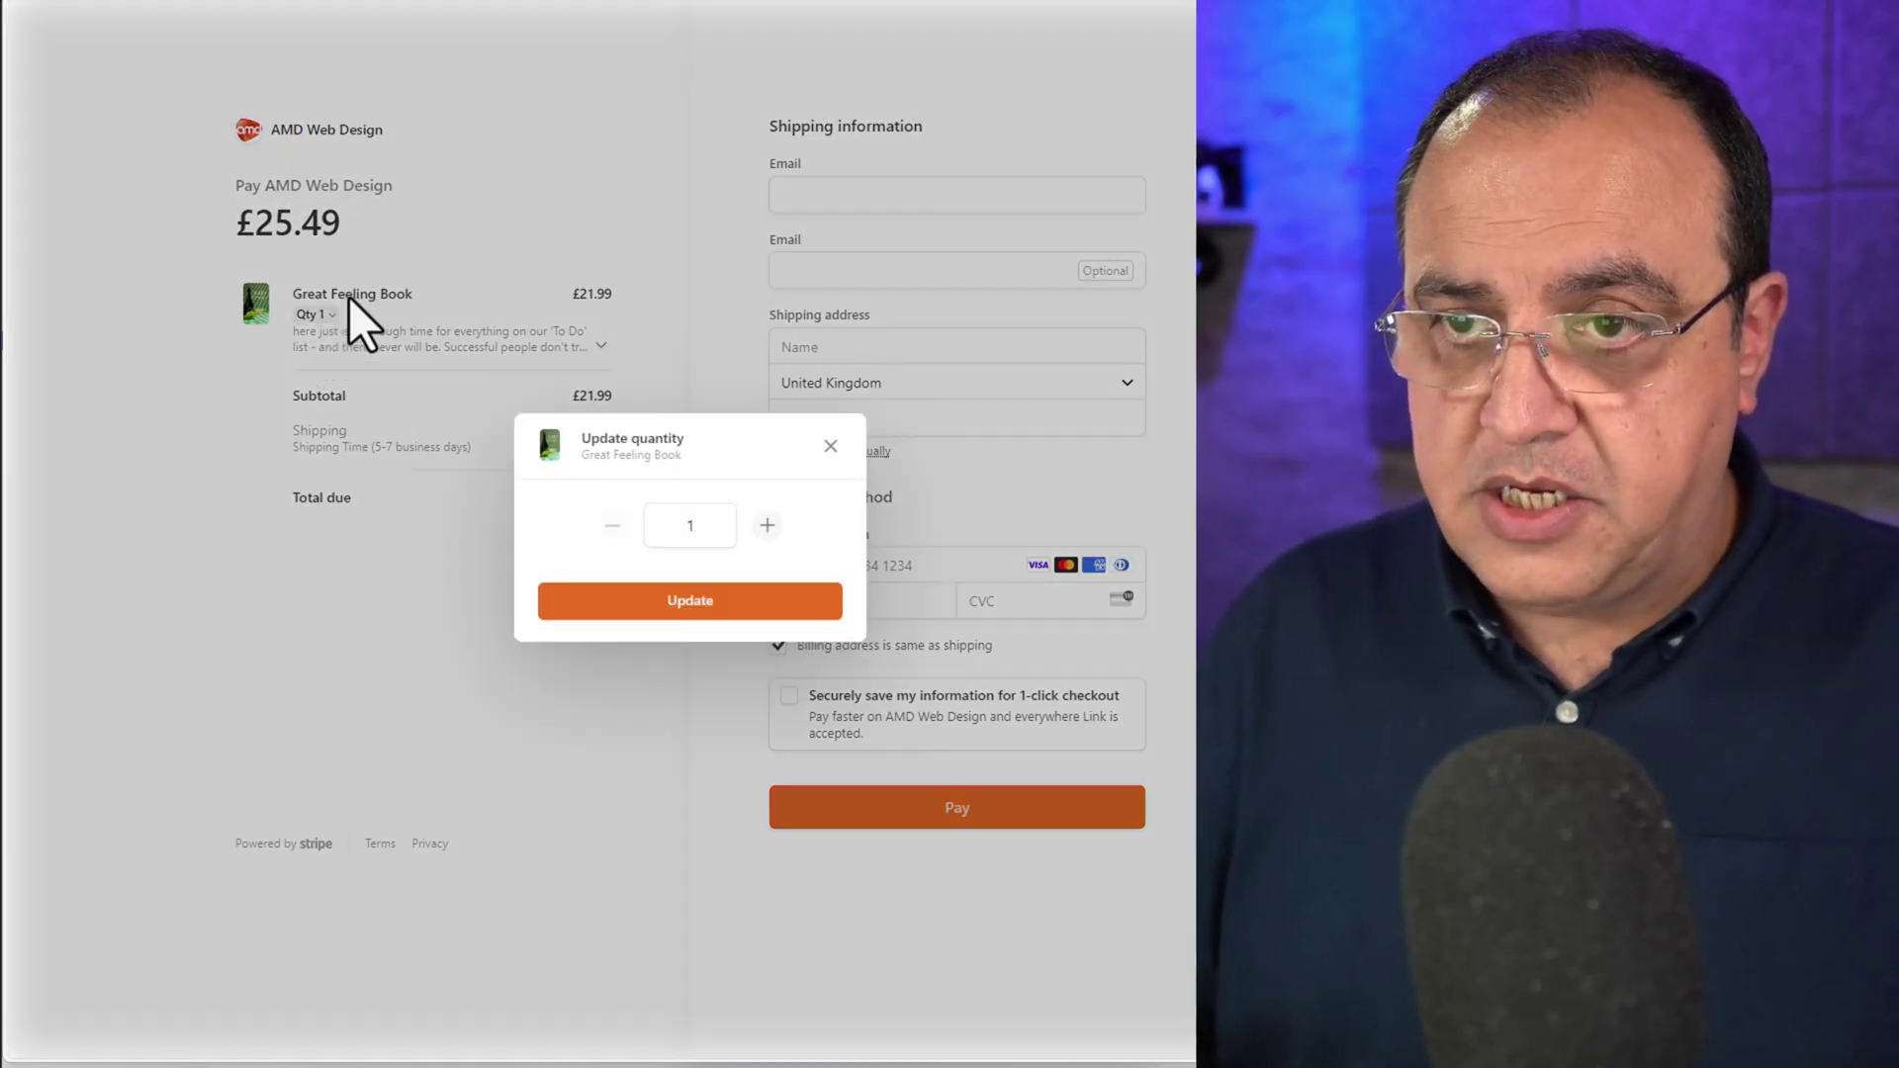
left_click(768, 525)
double_click(769, 532)
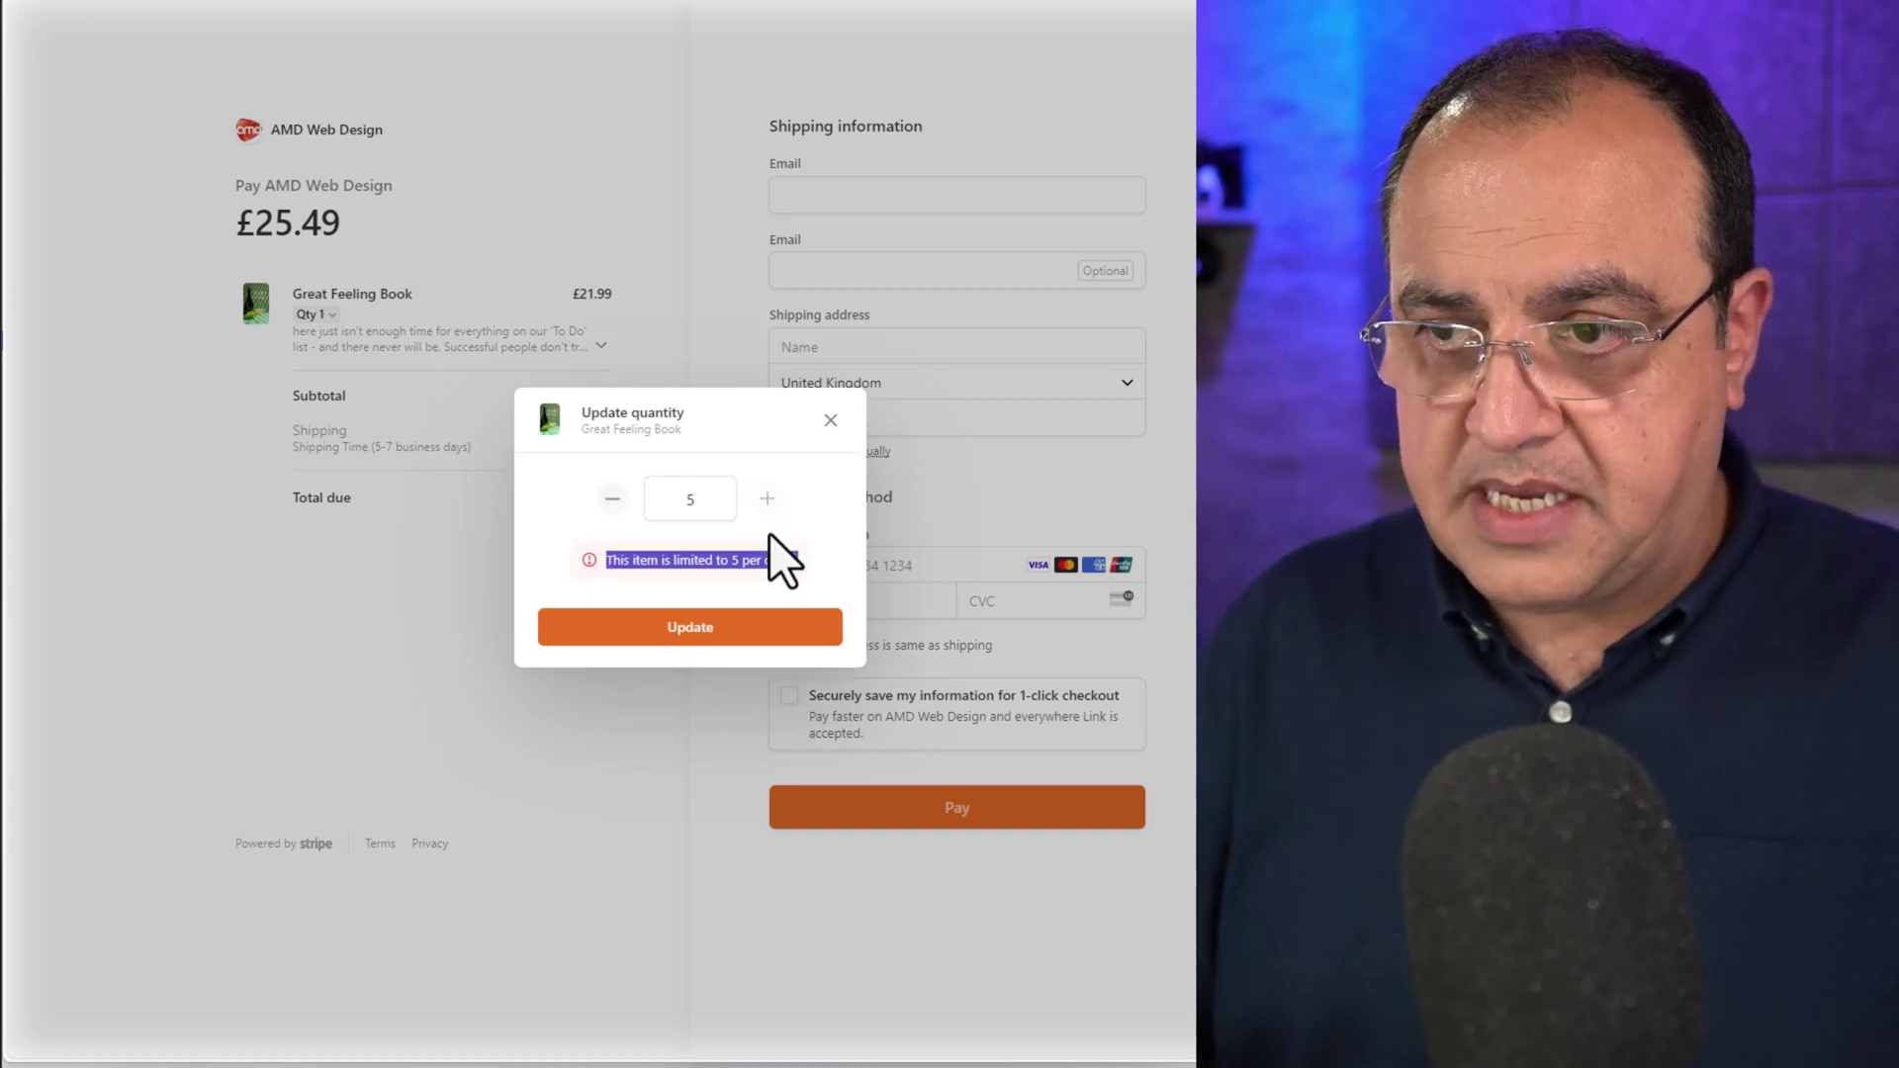
left_click(605, 500)
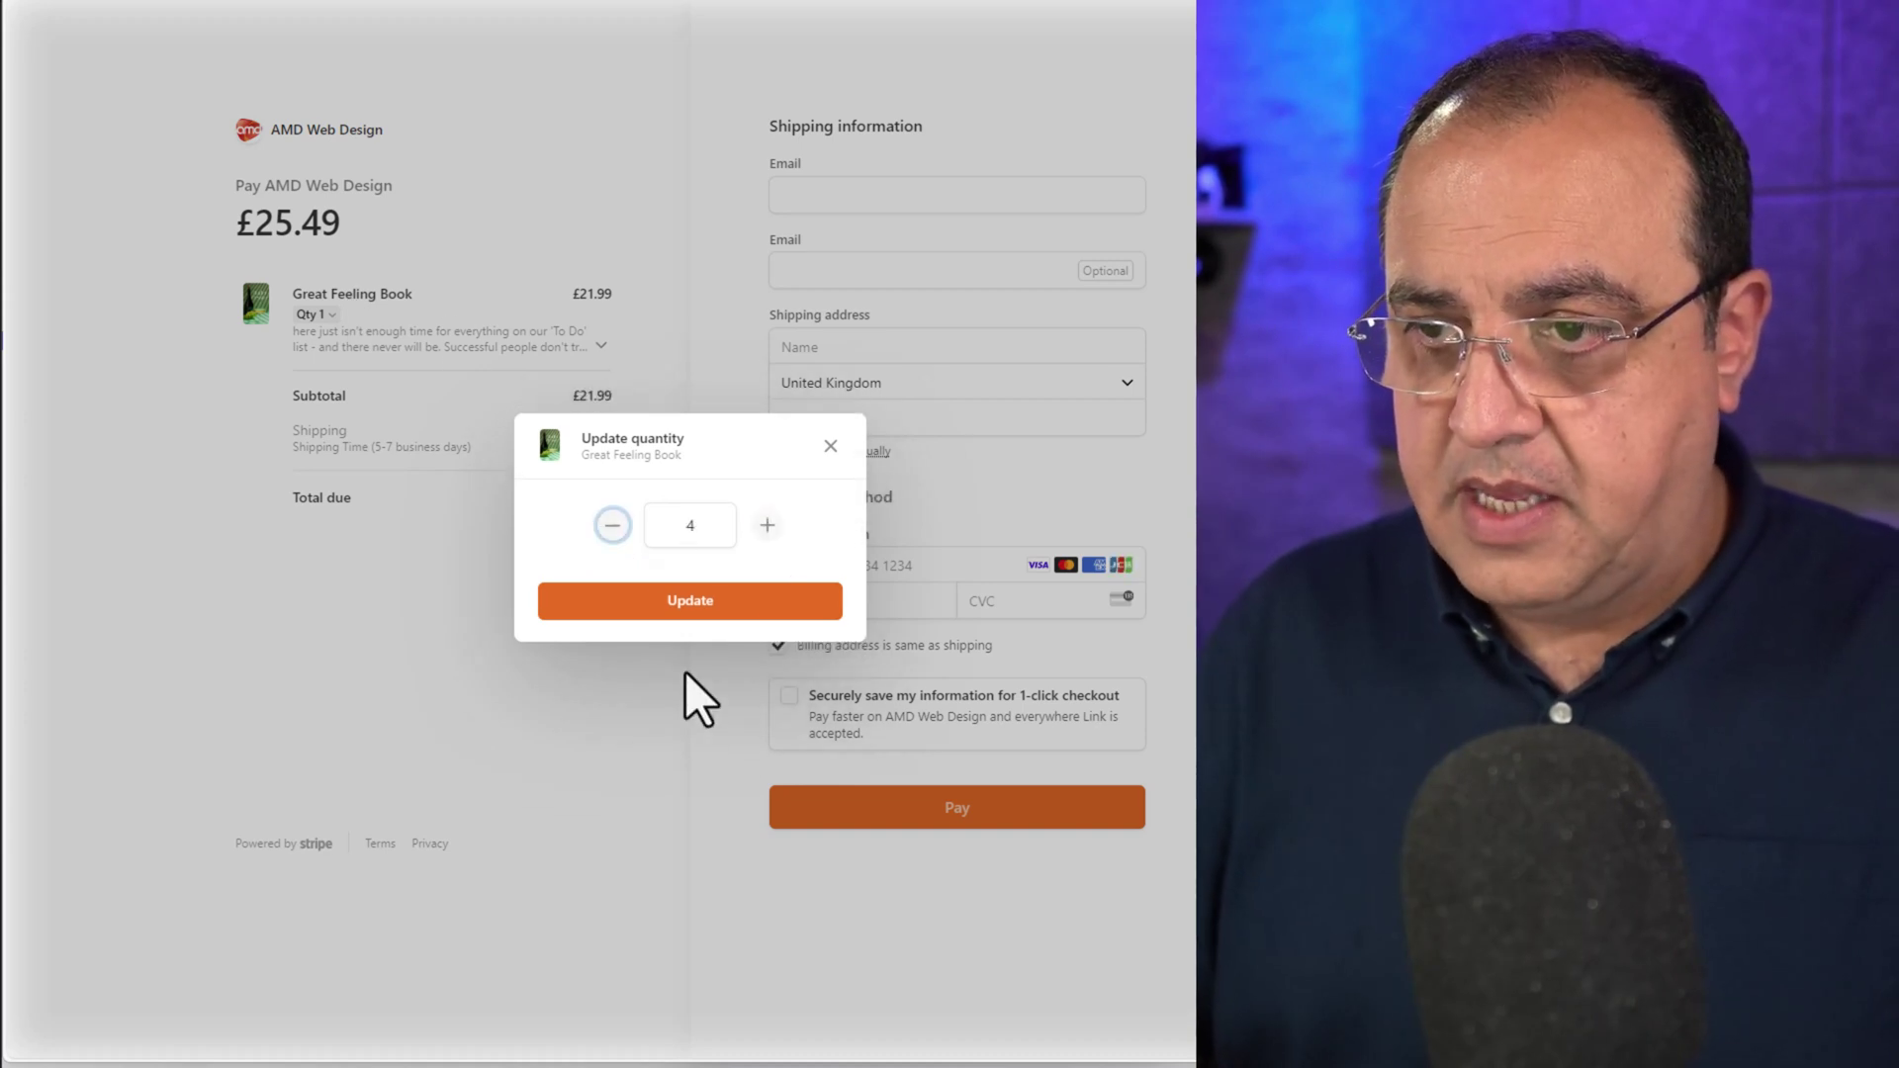
left_click(682, 603)
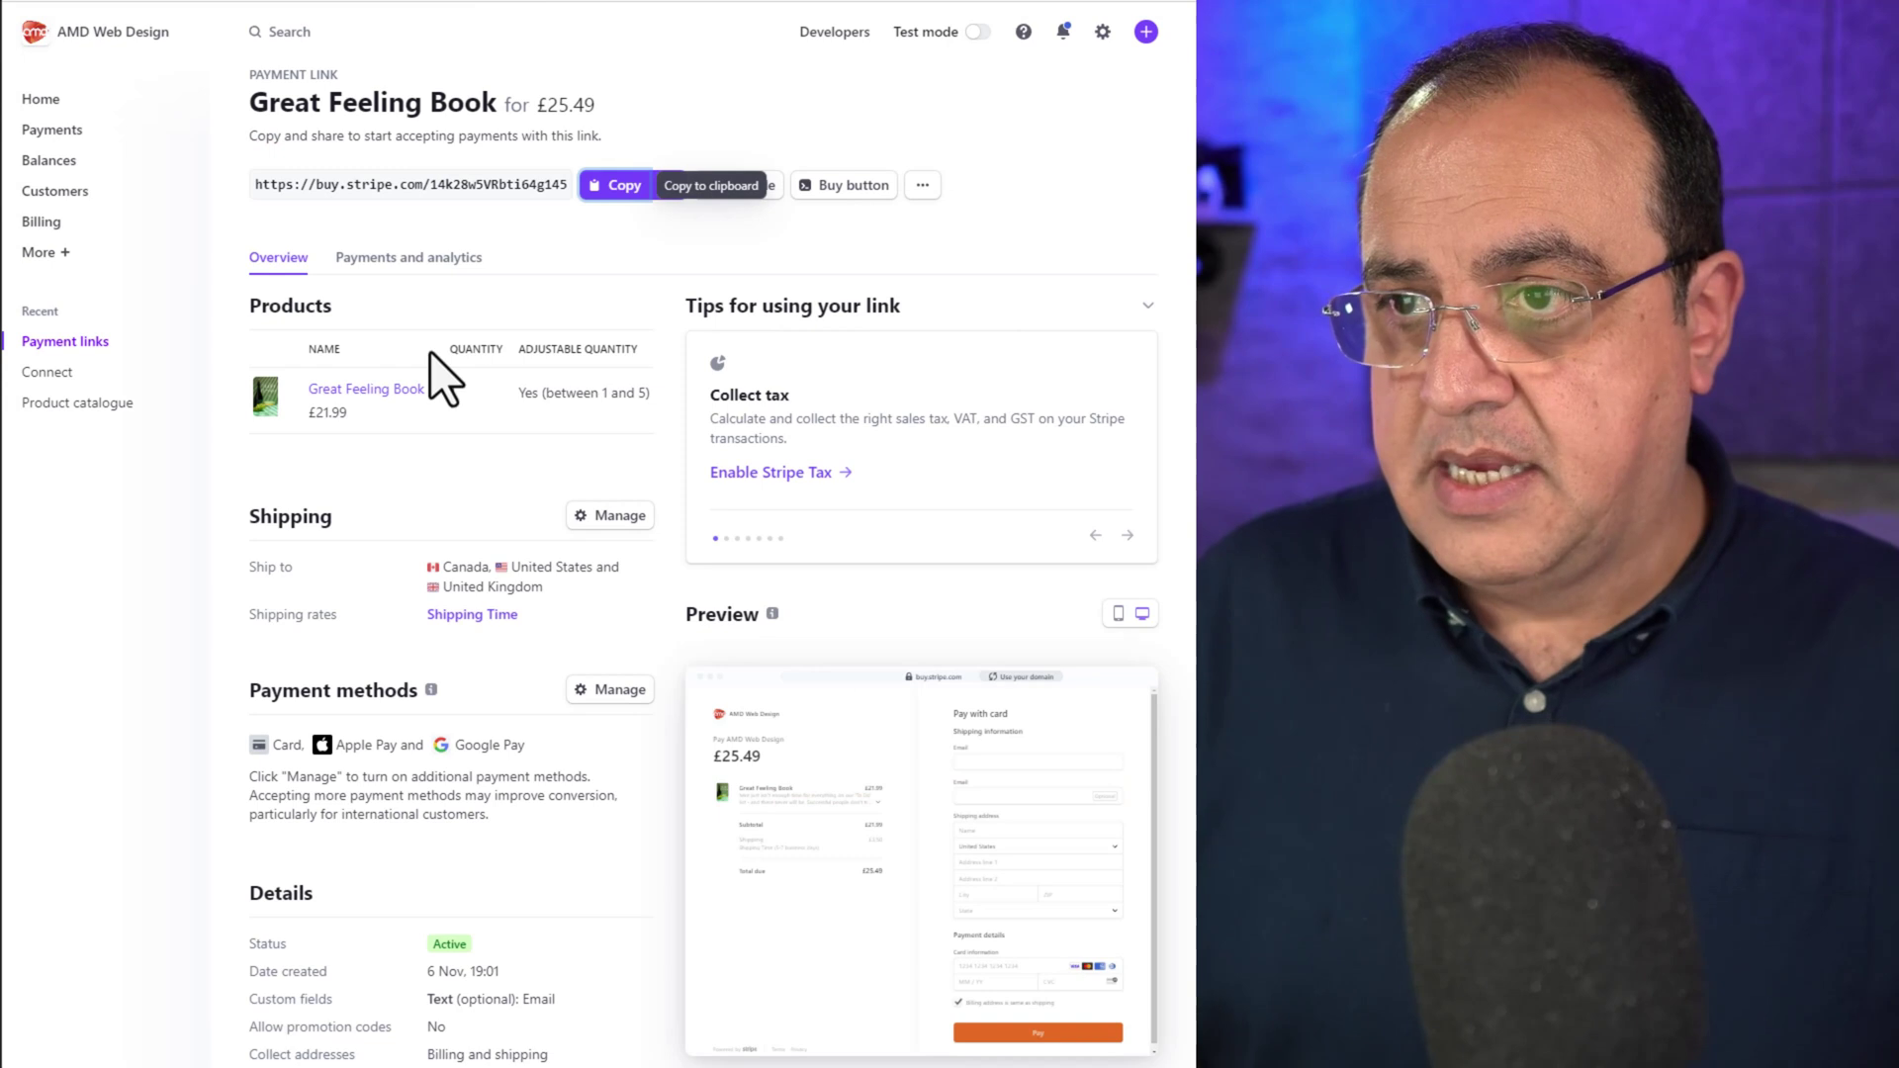
Edit the Great Feeling Book payment link to remove the optional Email custom field
left_click(923, 187)
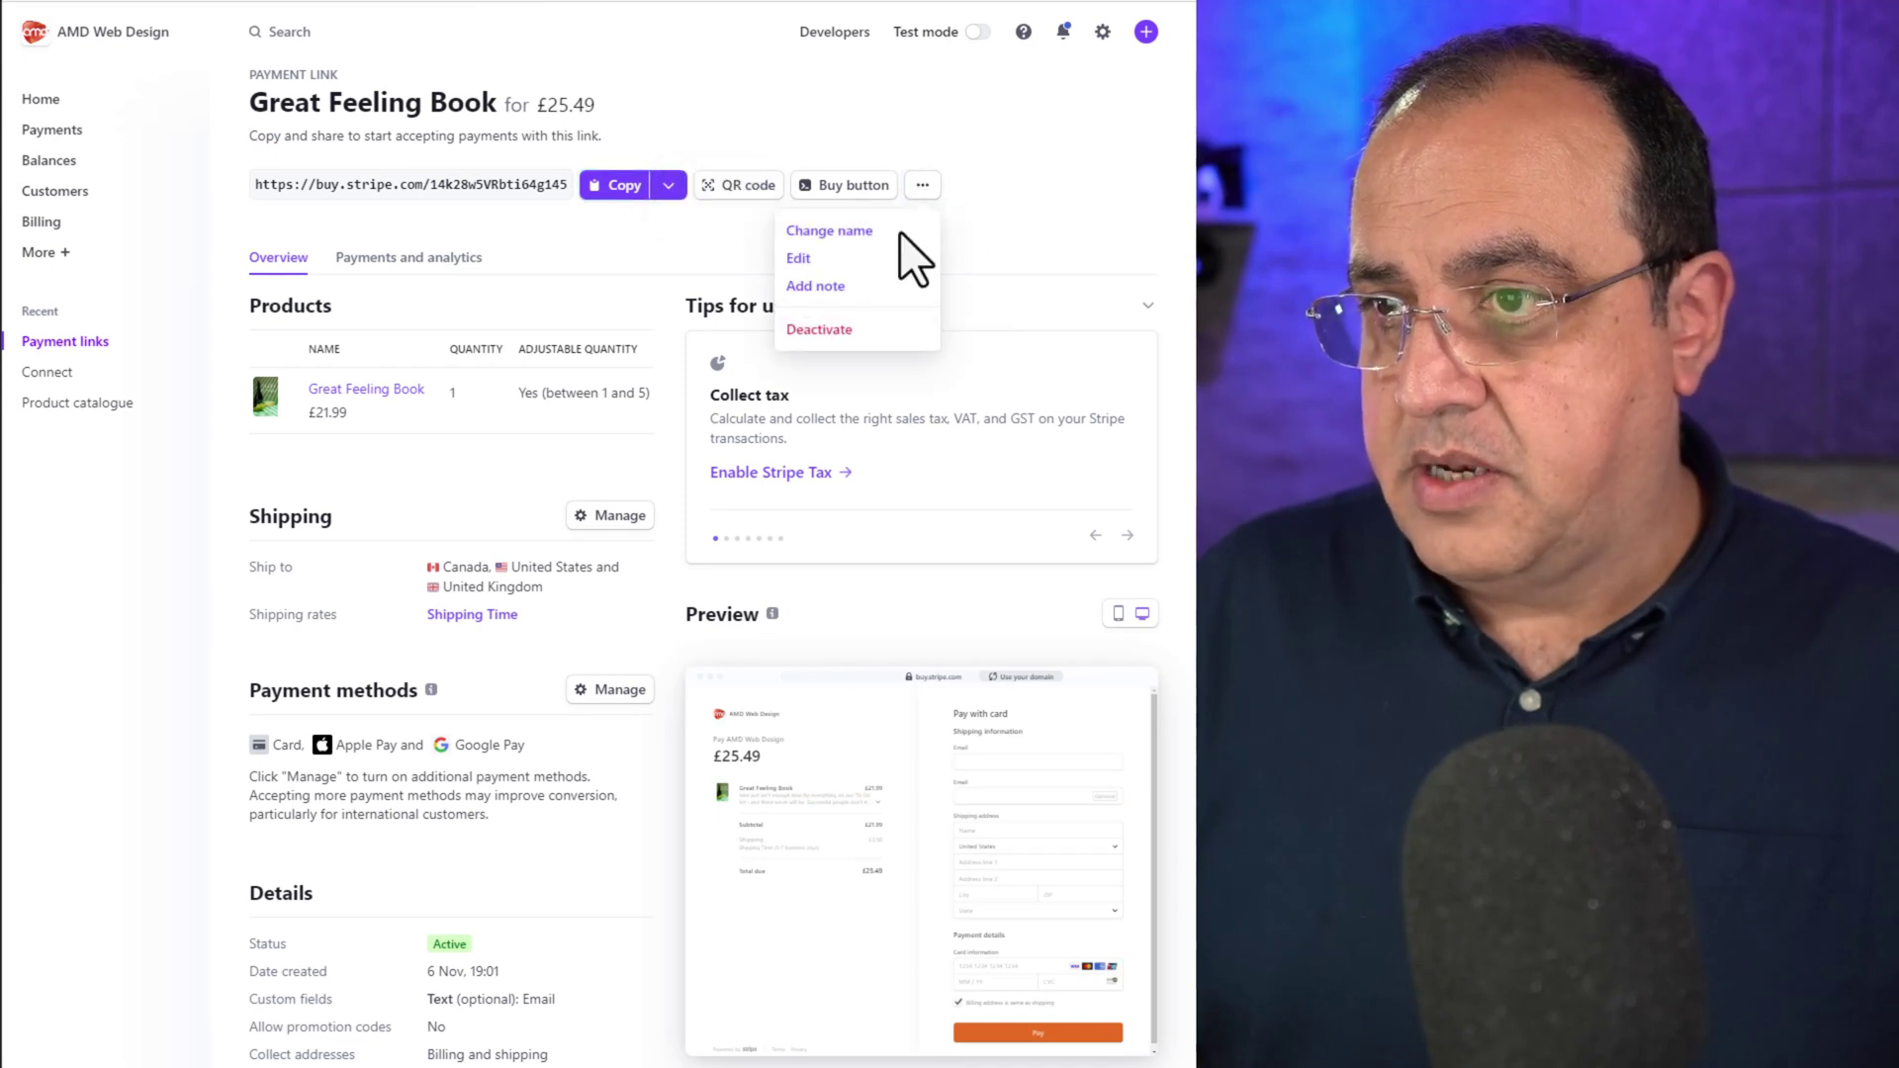
left_click(829, 267)
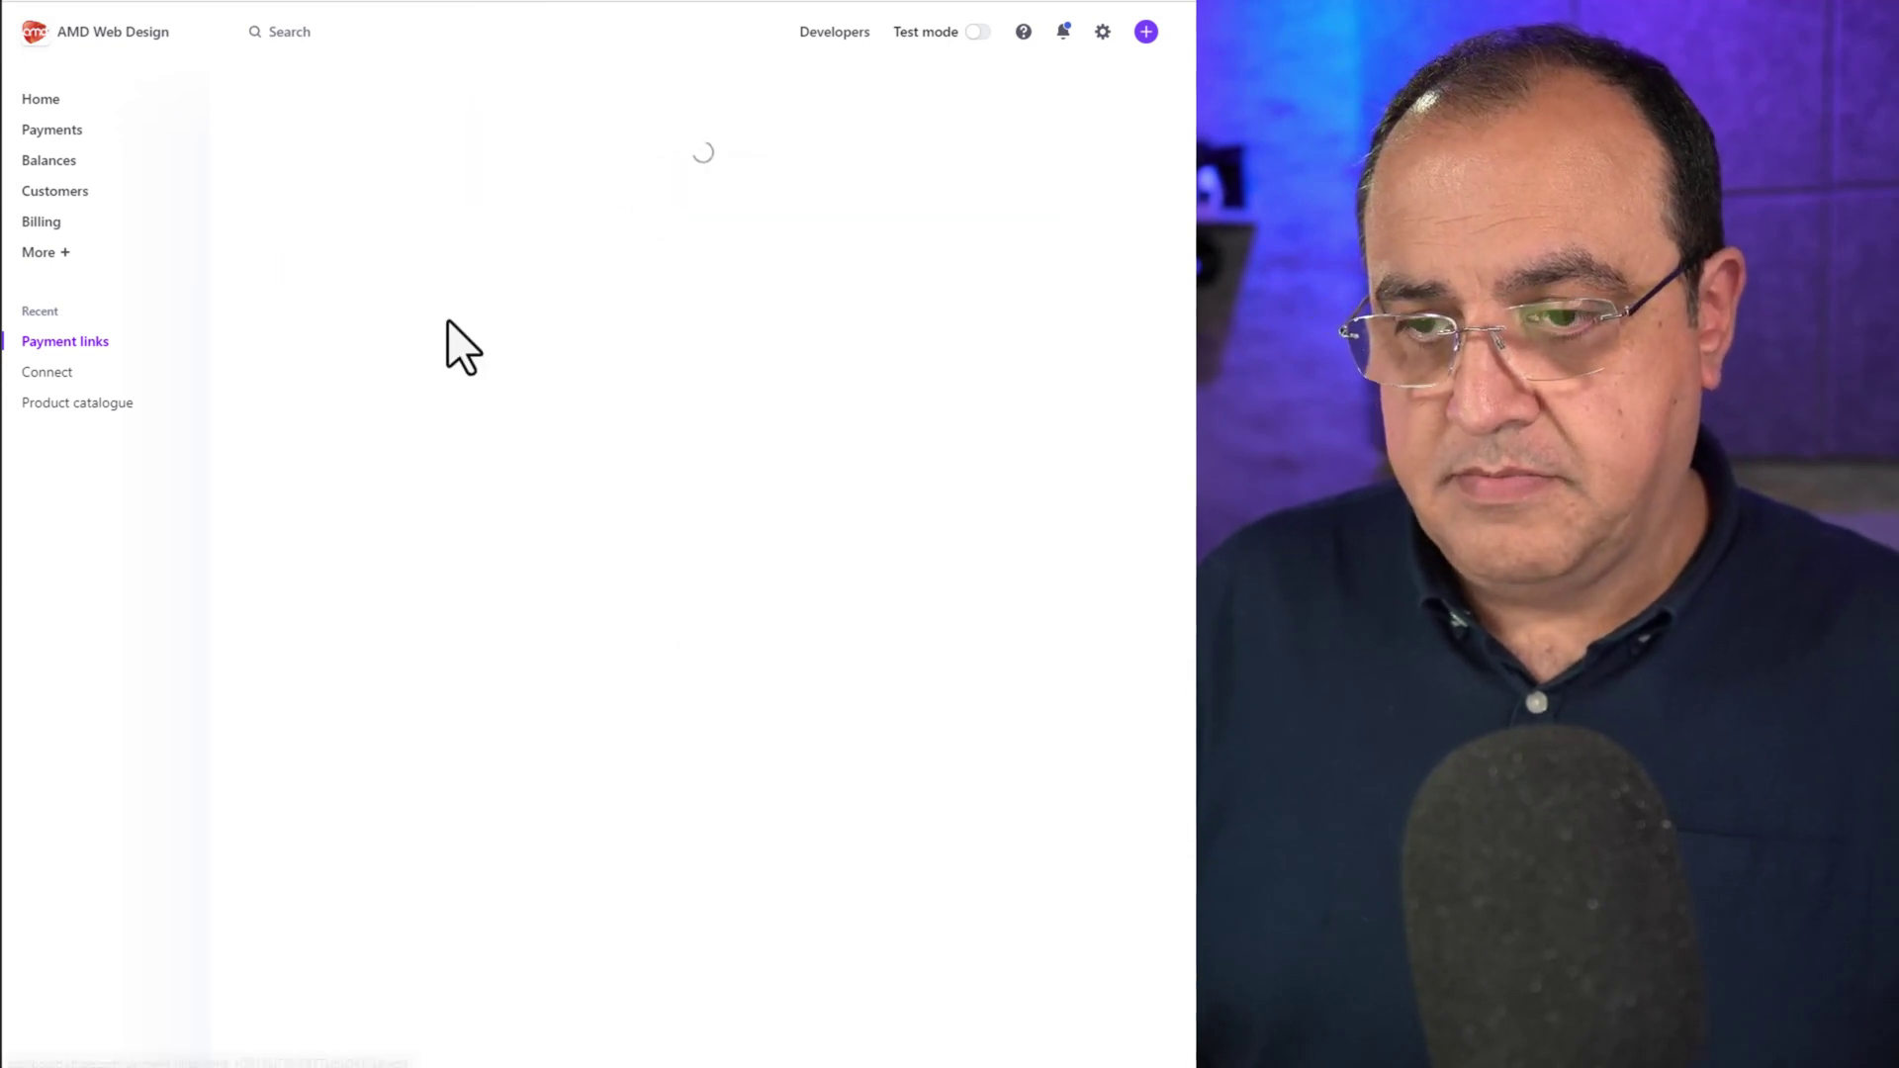
scroll(384, 643, "down", 2)
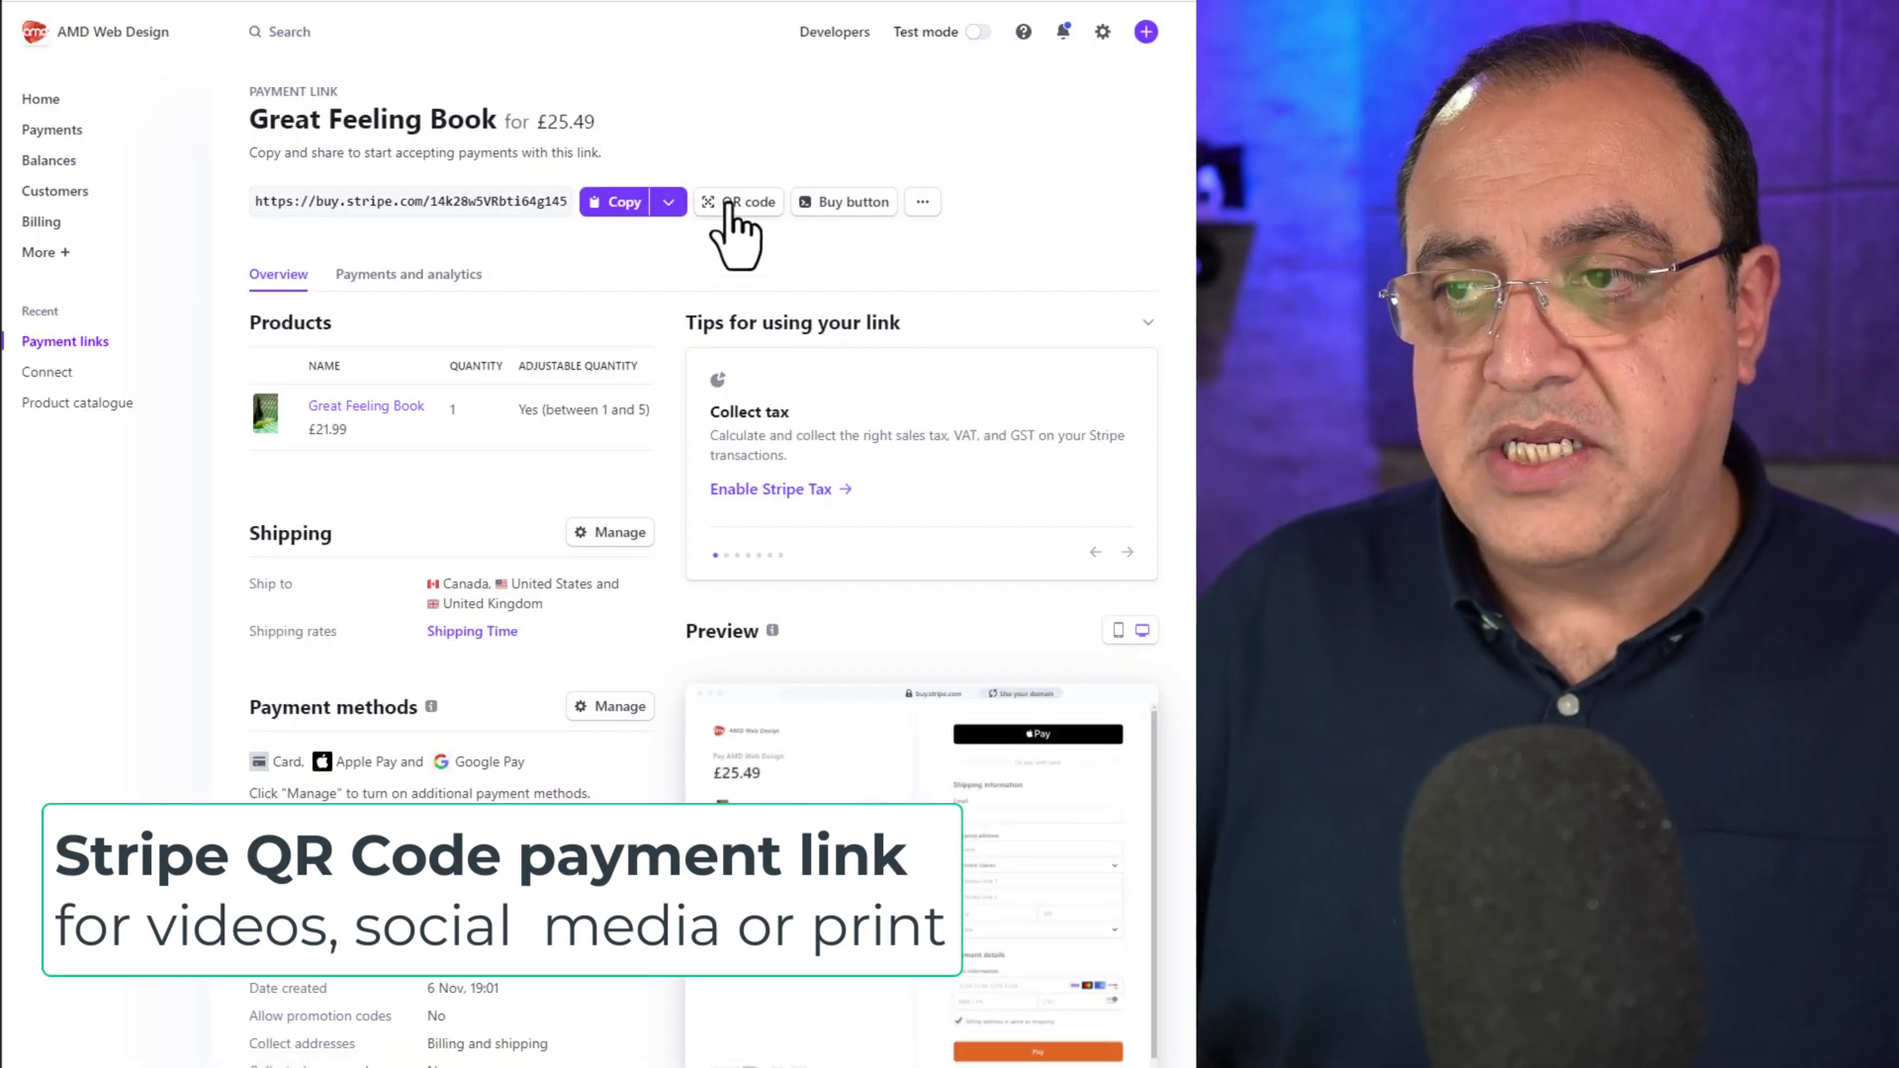
View the QR code for the Great Feeling Book payment link and close it again
left_click(732, 202)
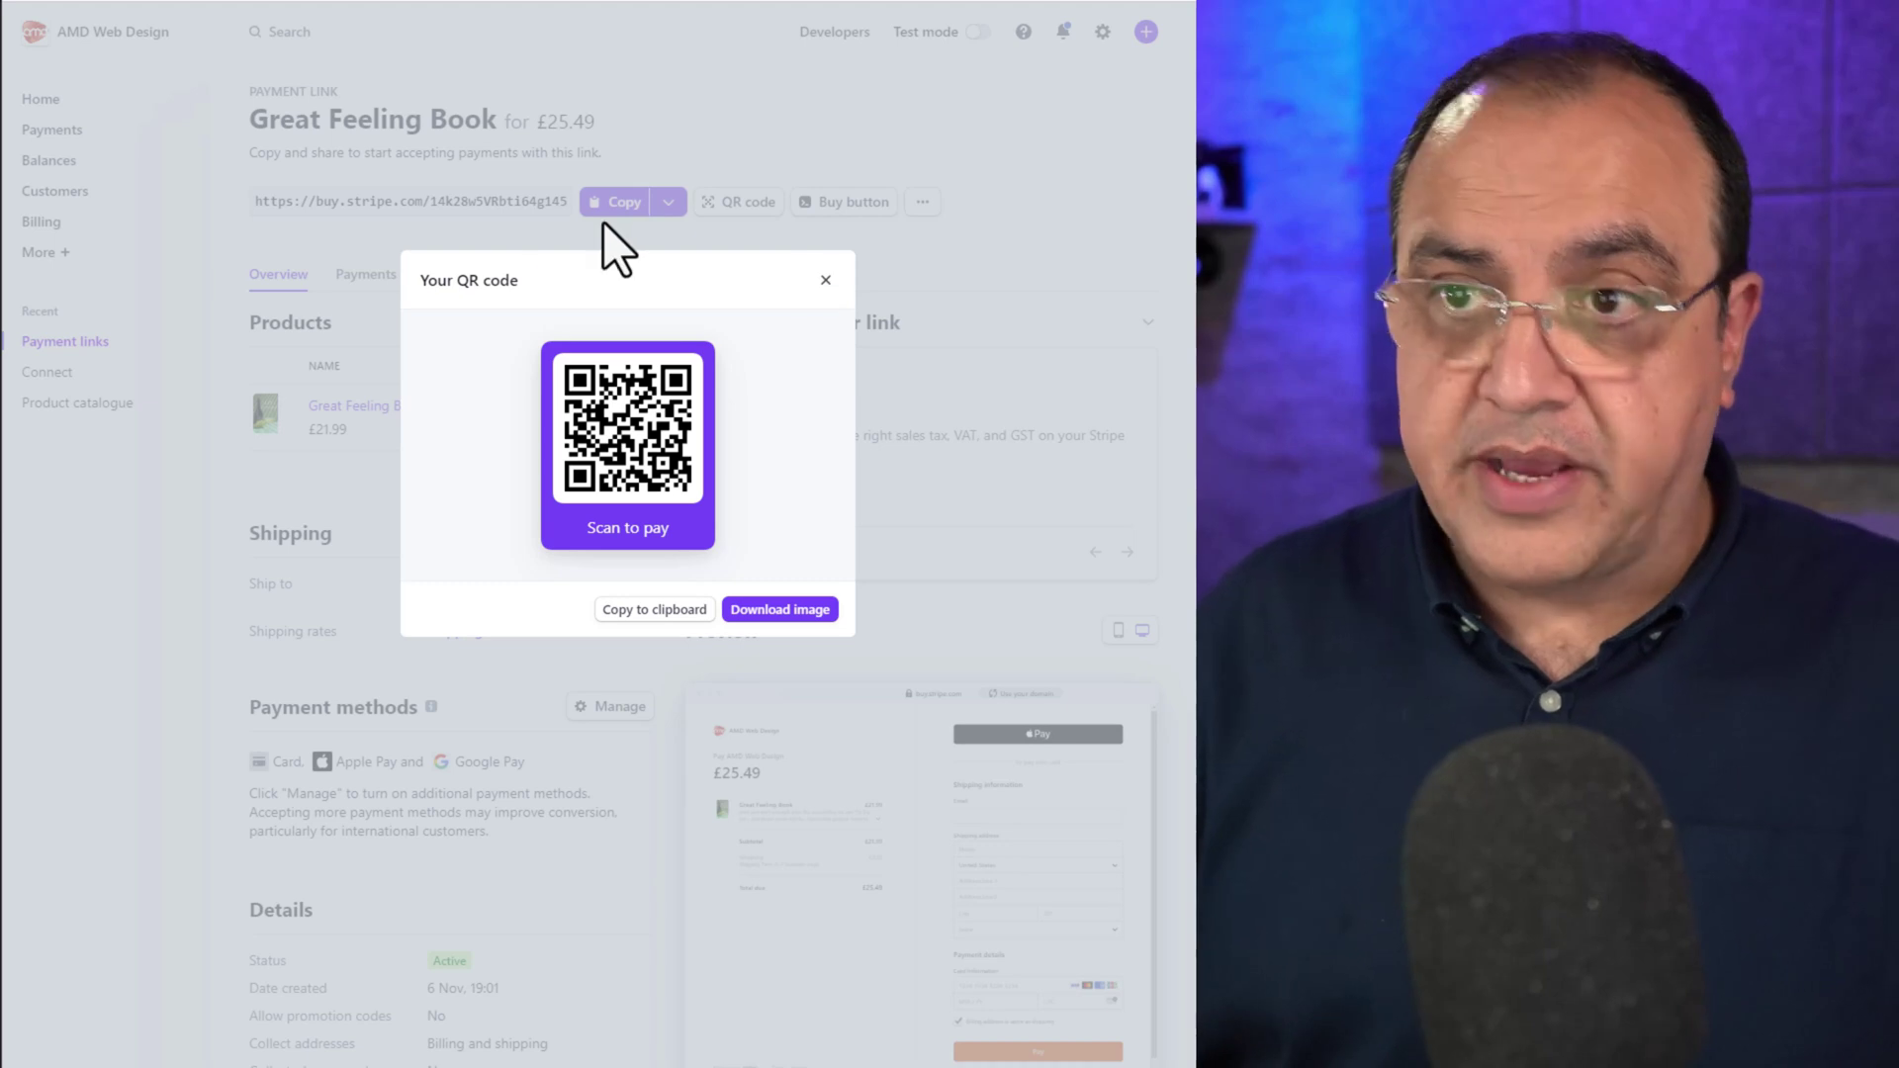
left_click(826, 280)
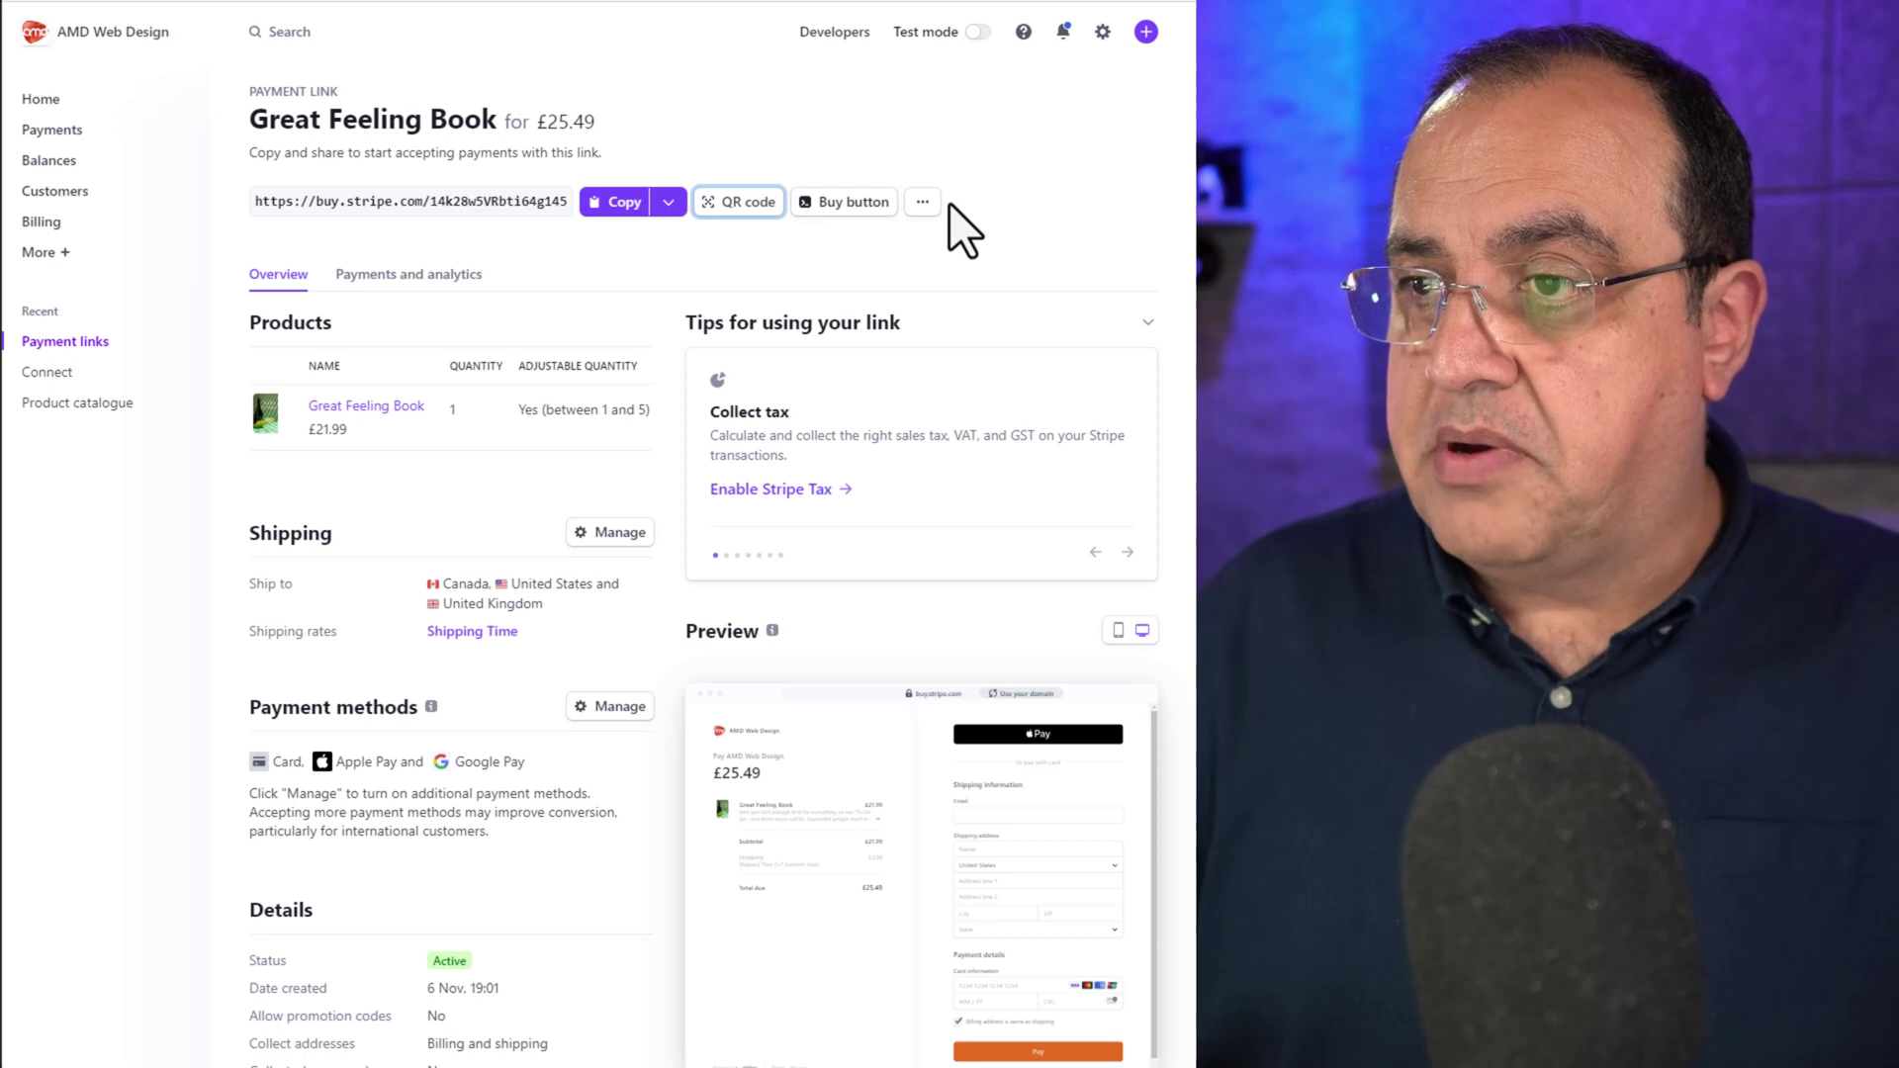
left_click(923, 204)
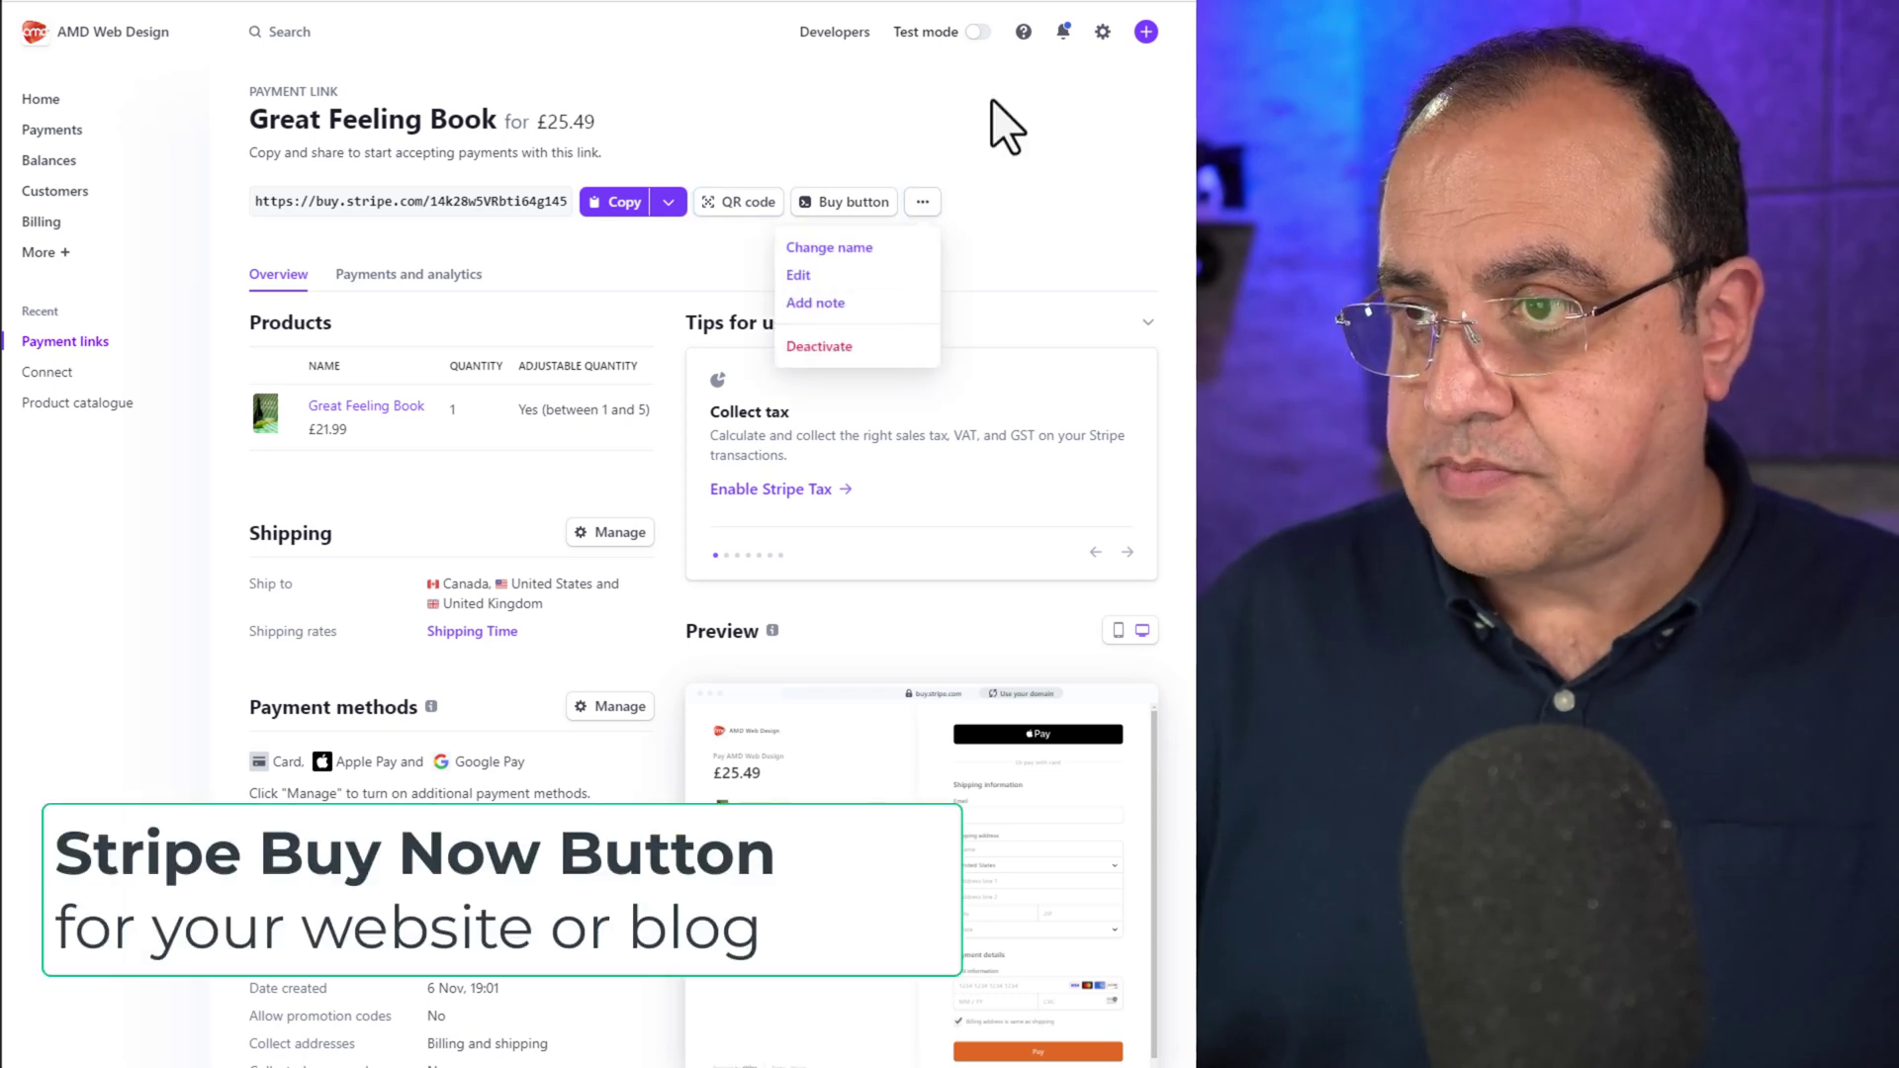
left_click(890, 234)
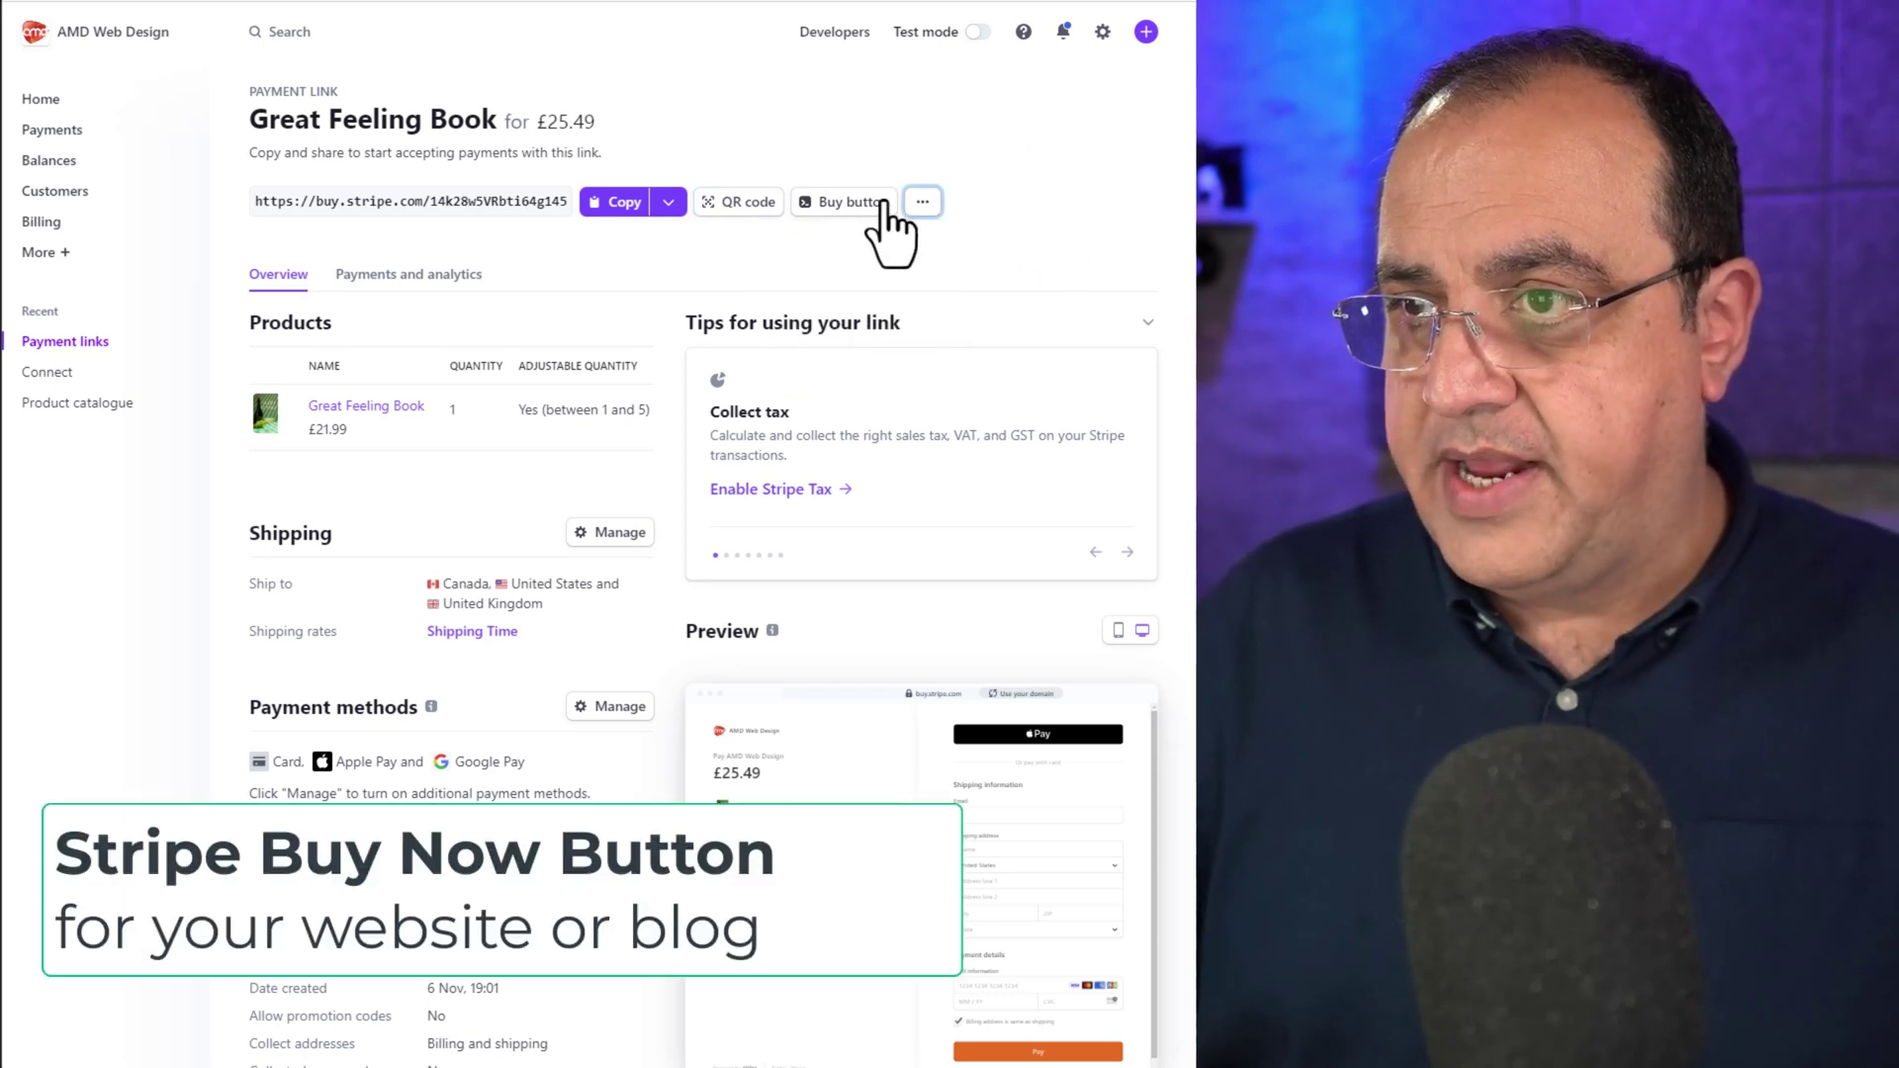
Open the payment link's buy button configuration, preview the Button layout and switch back to the Card layout
left_click(844, 202)
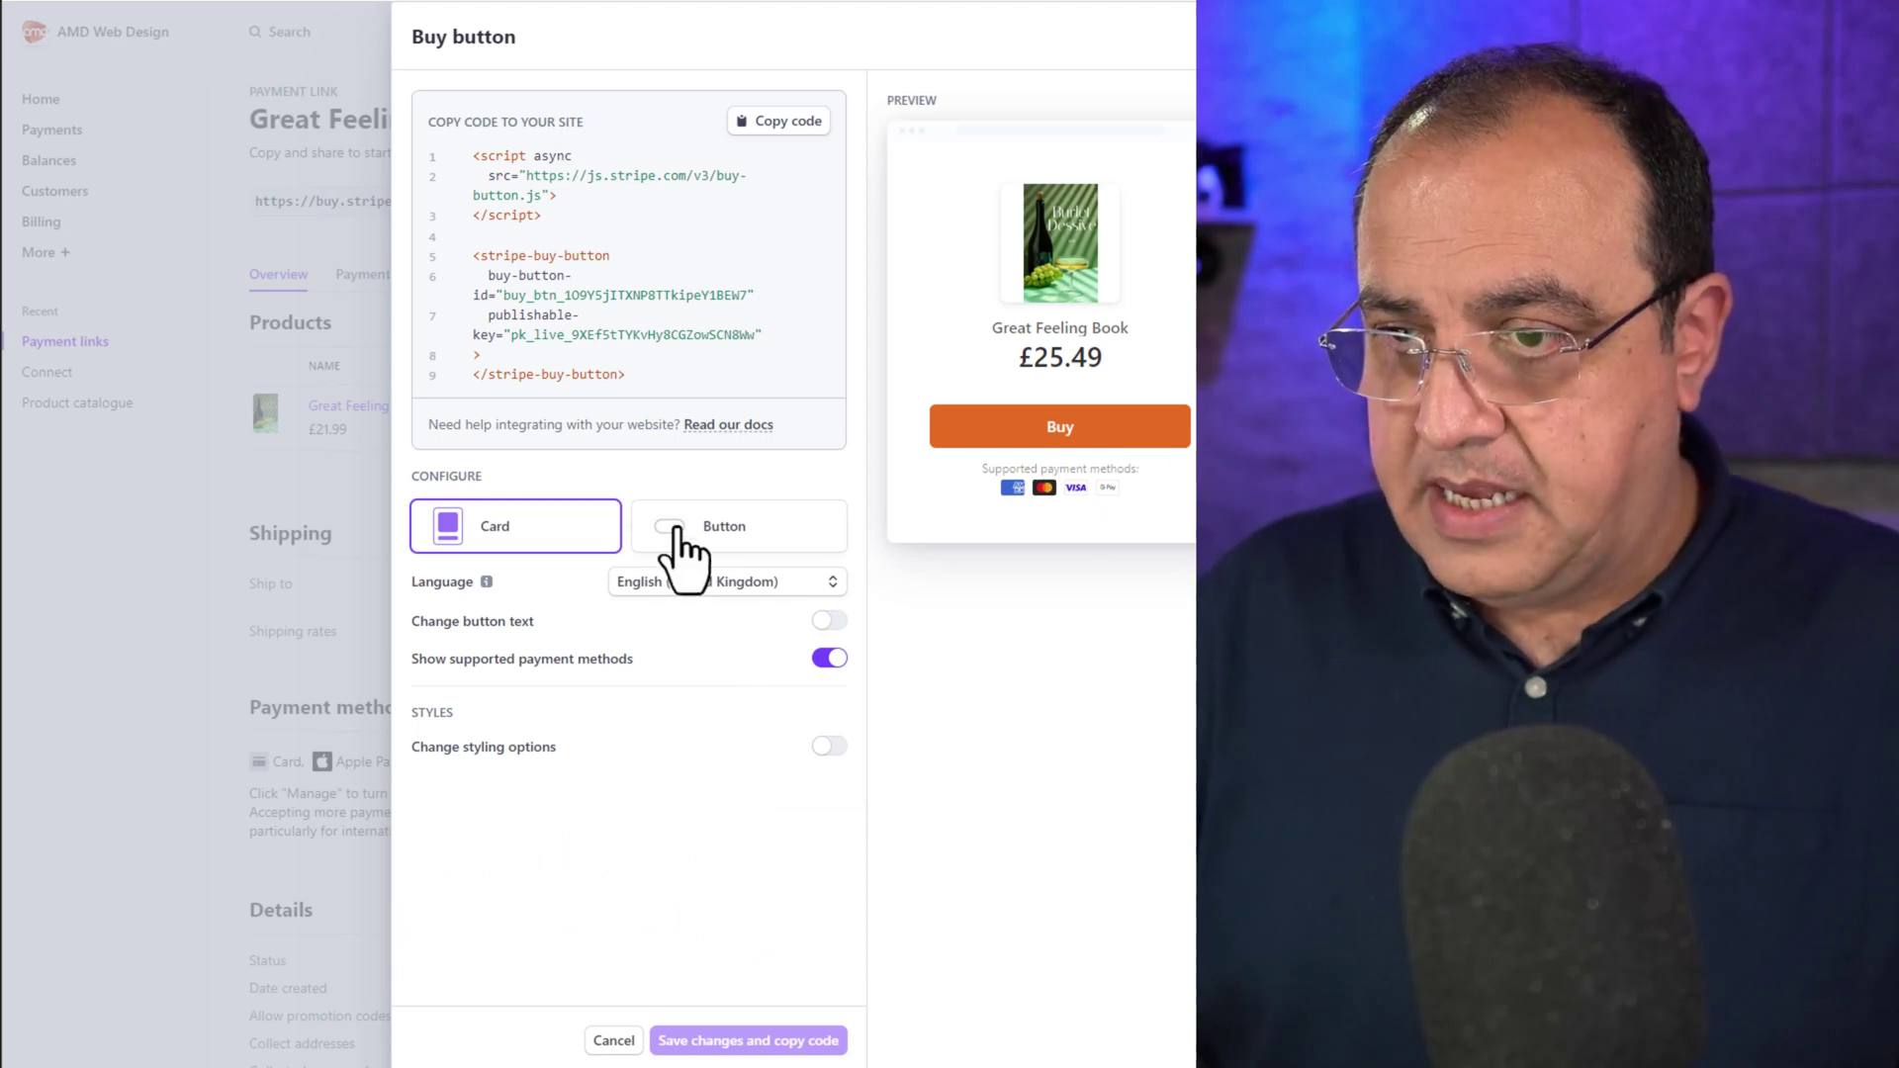
left_click(676, 532)
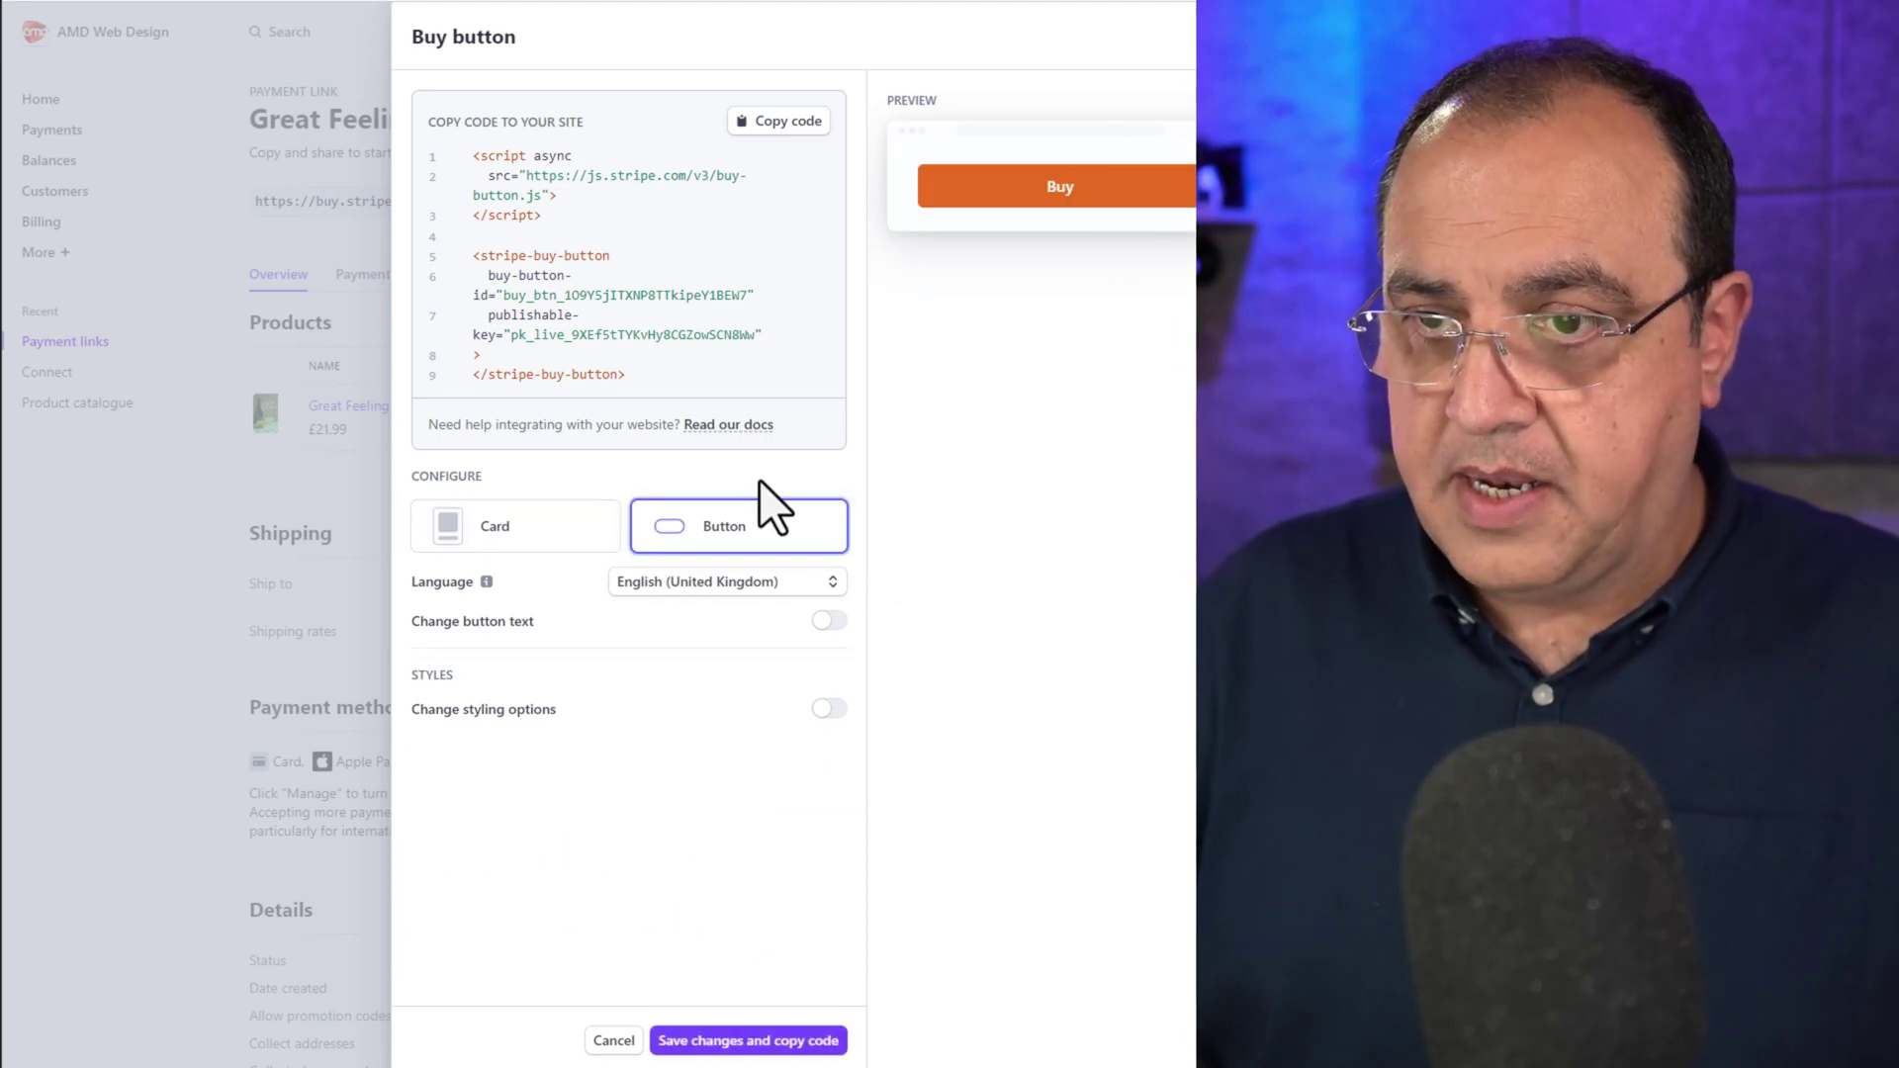
left_click(499, 527)
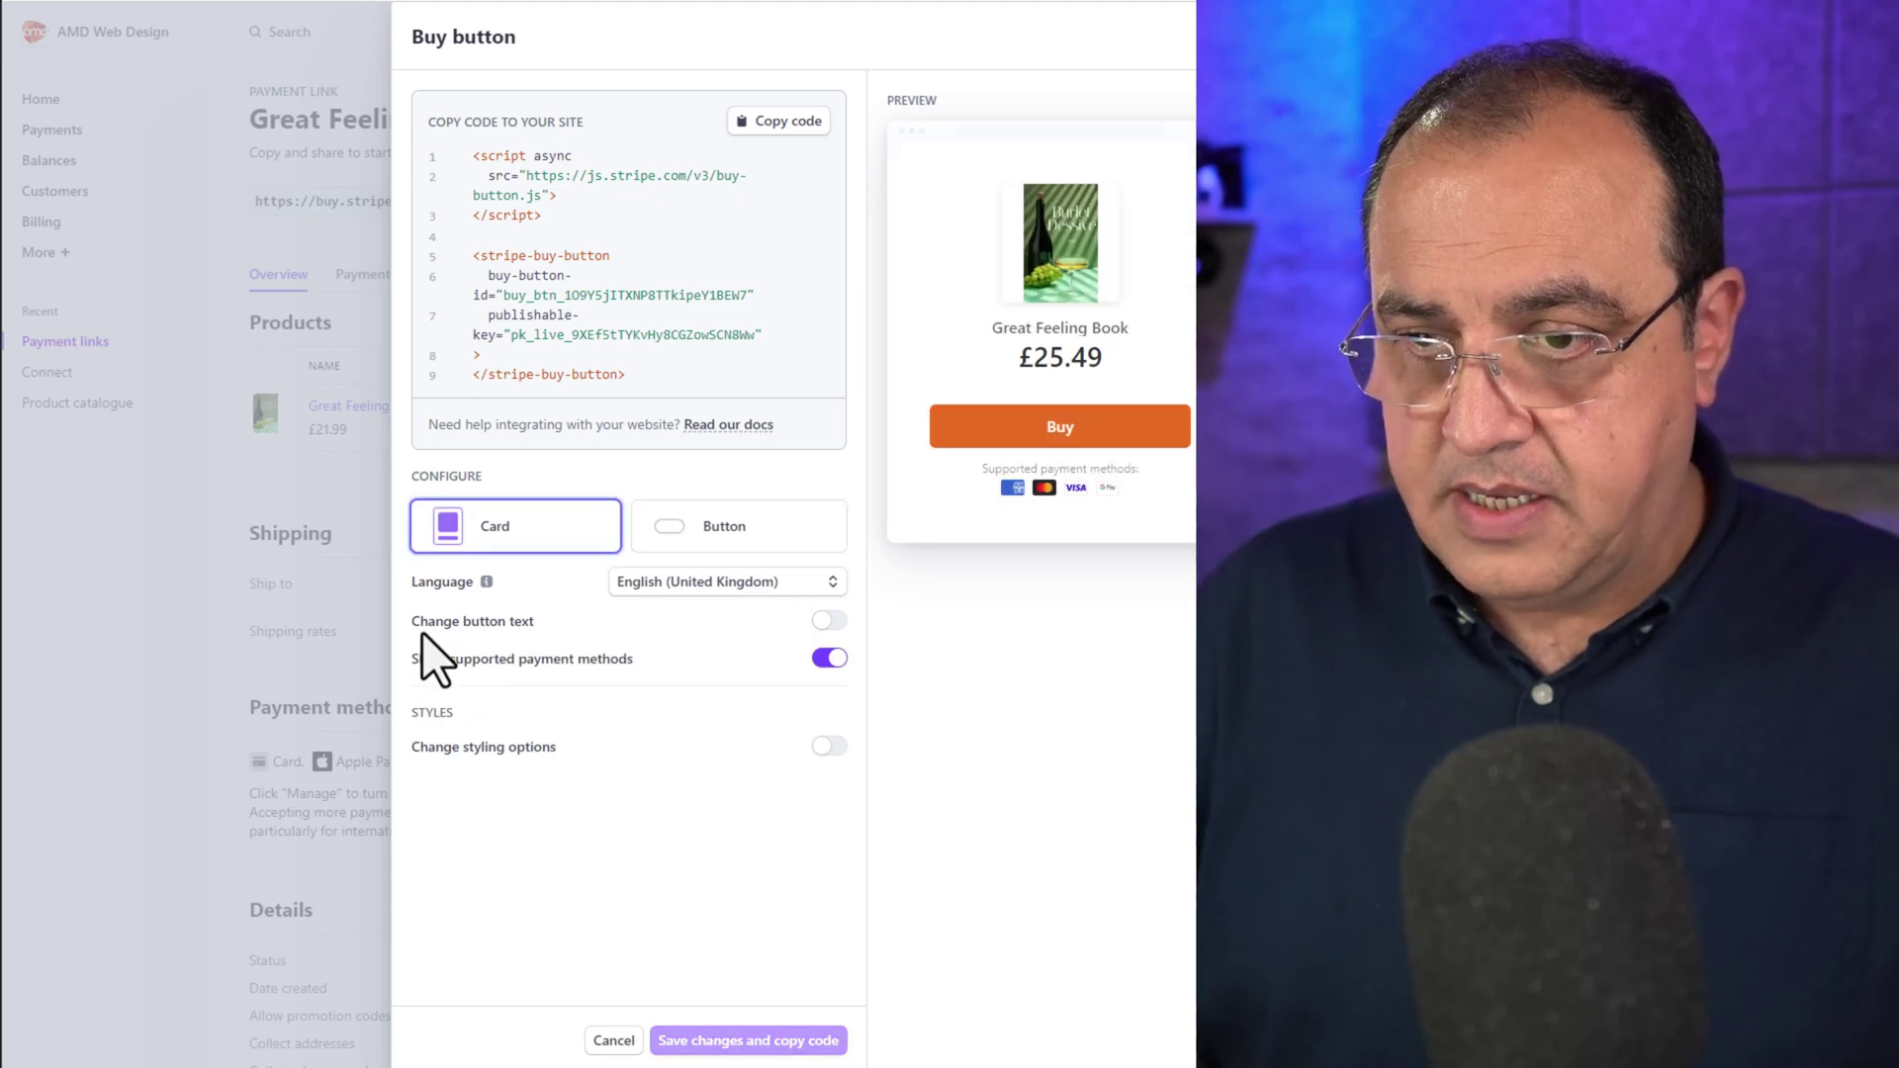
Change the buy button's text to "Buy Title"
left_click(823, 621)
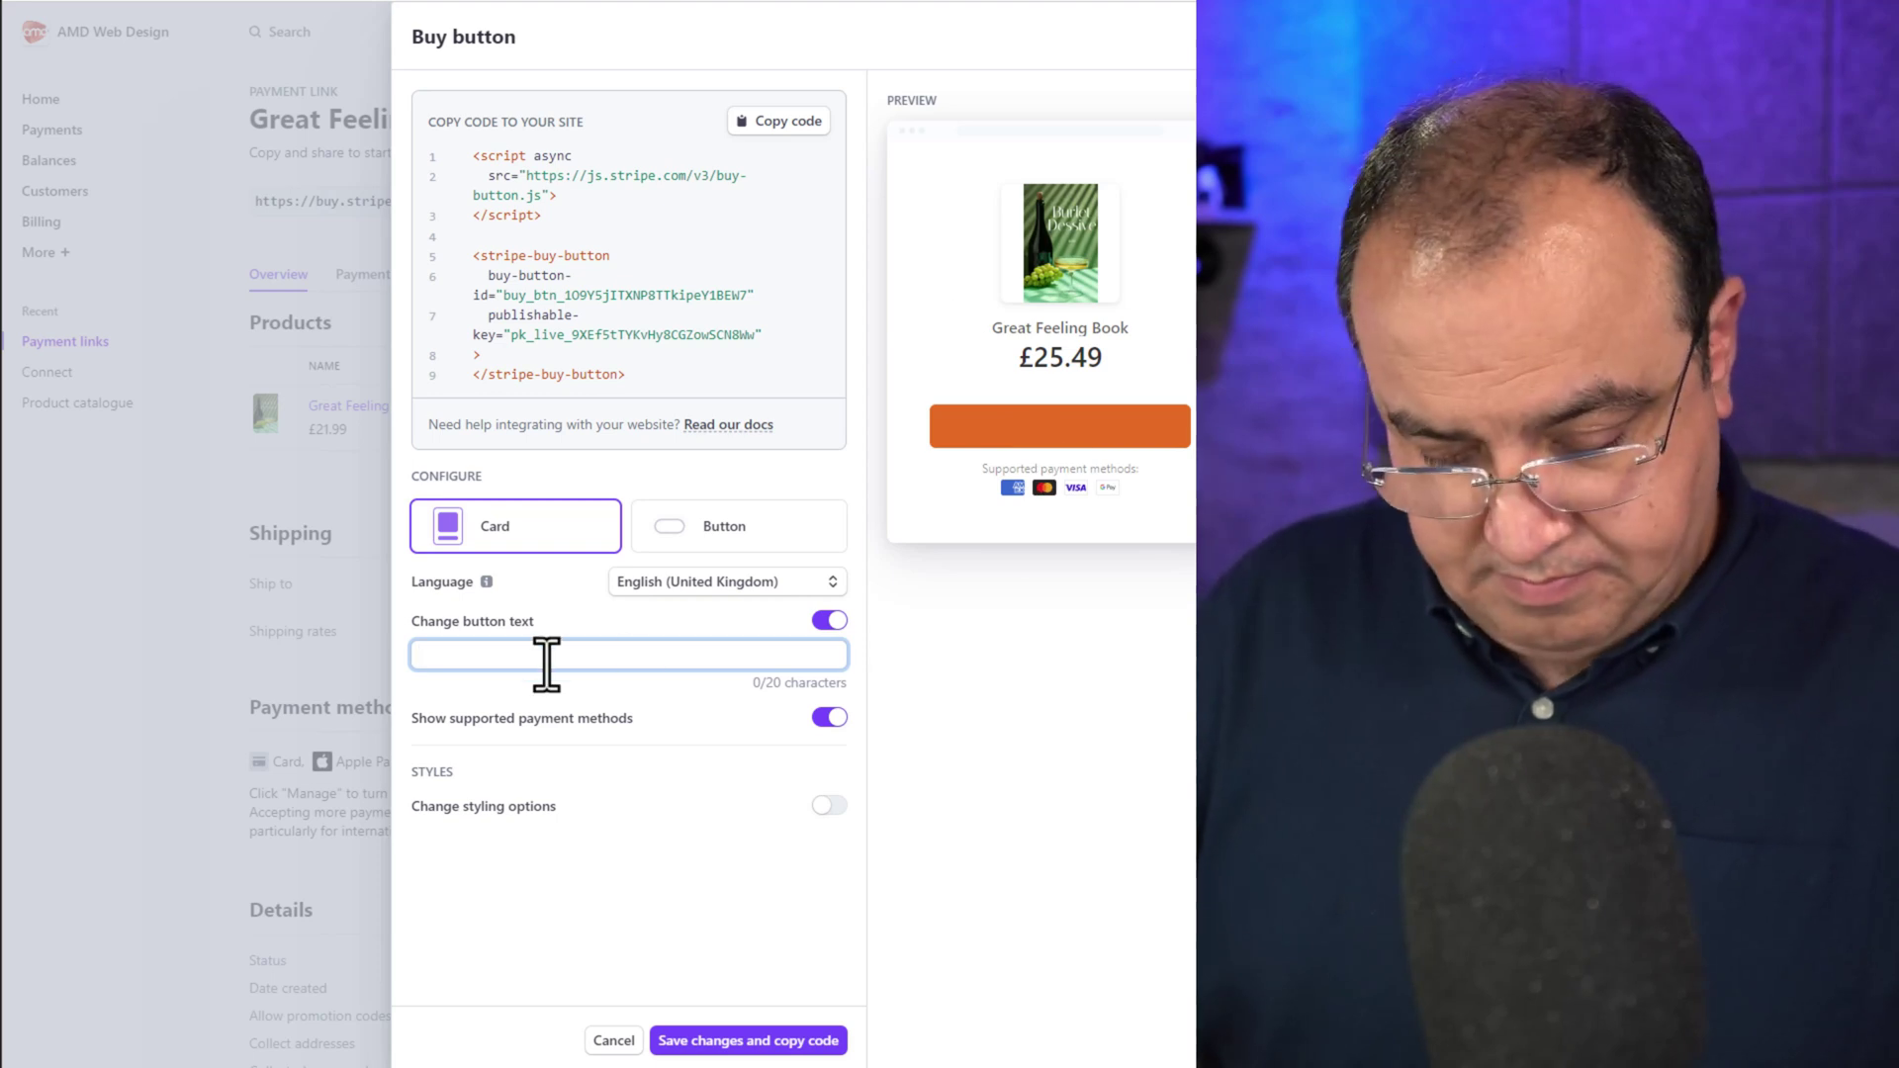
type("Buy ")
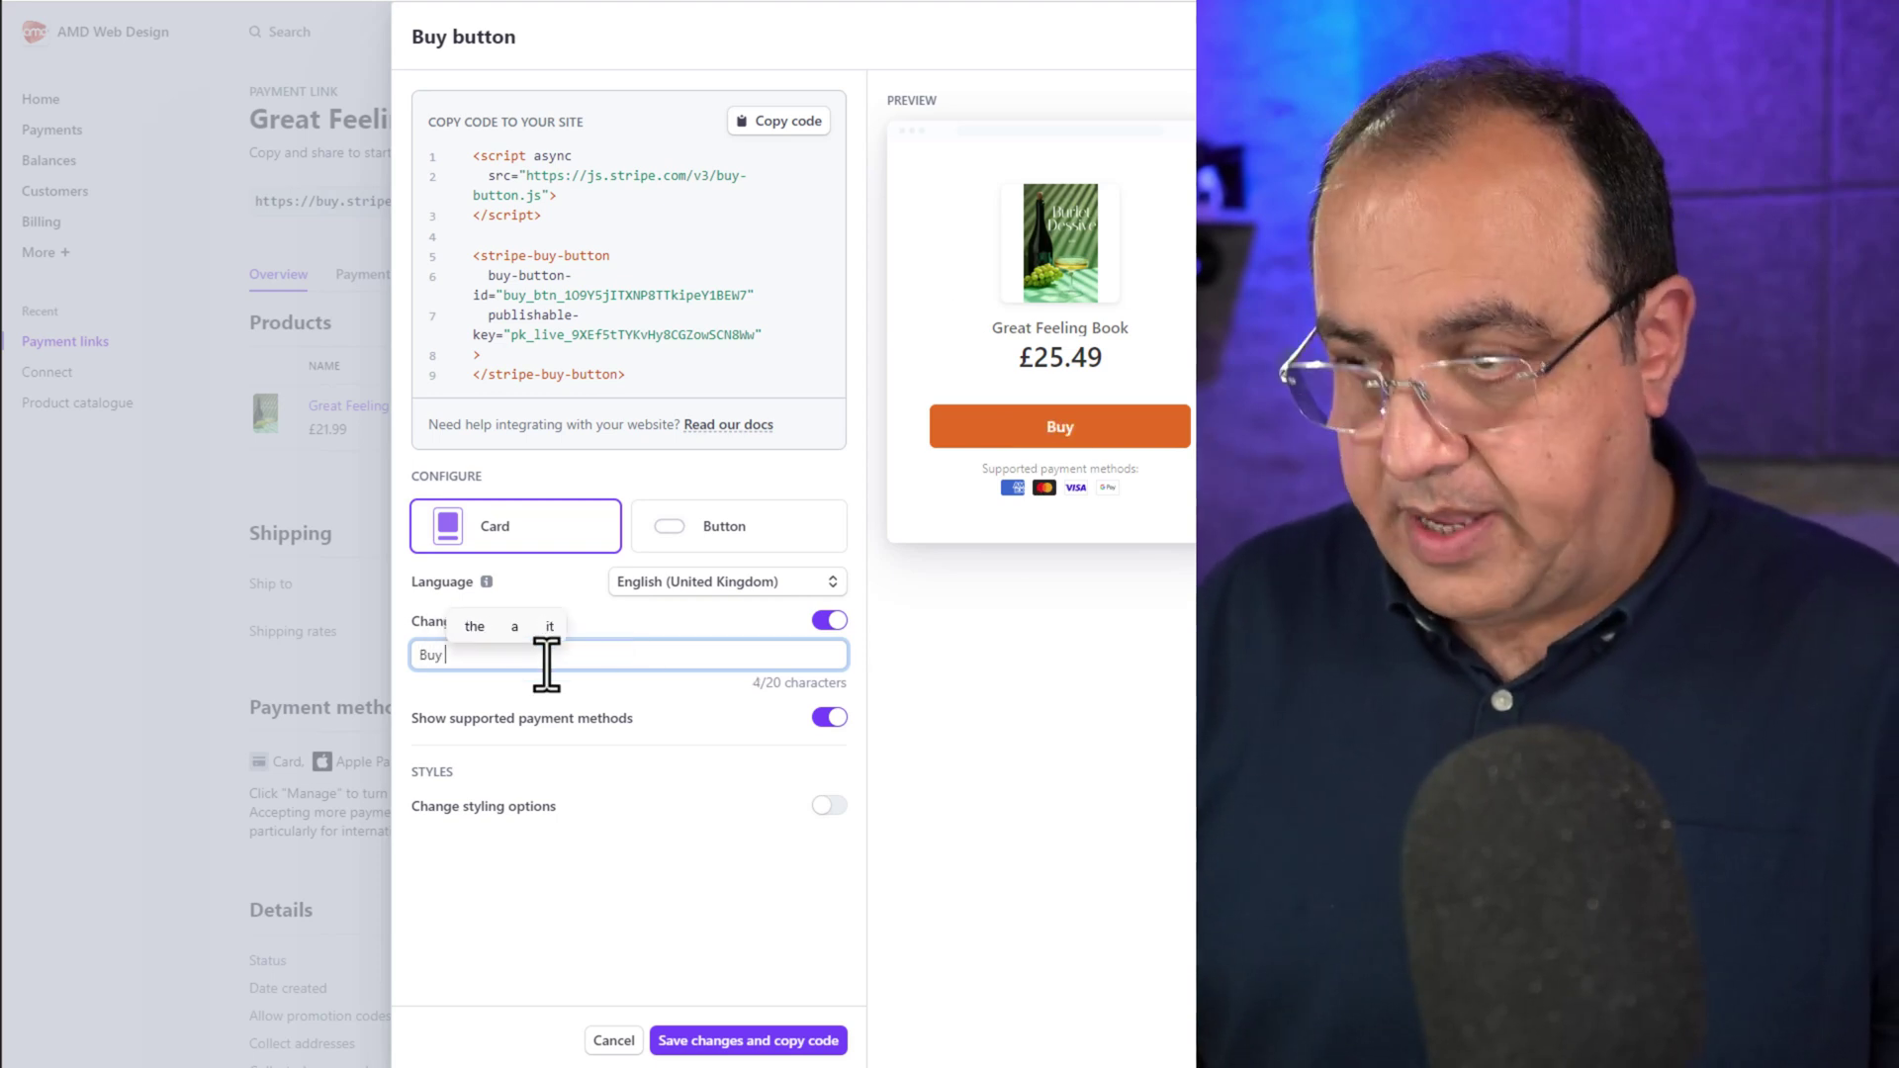
type("Title")
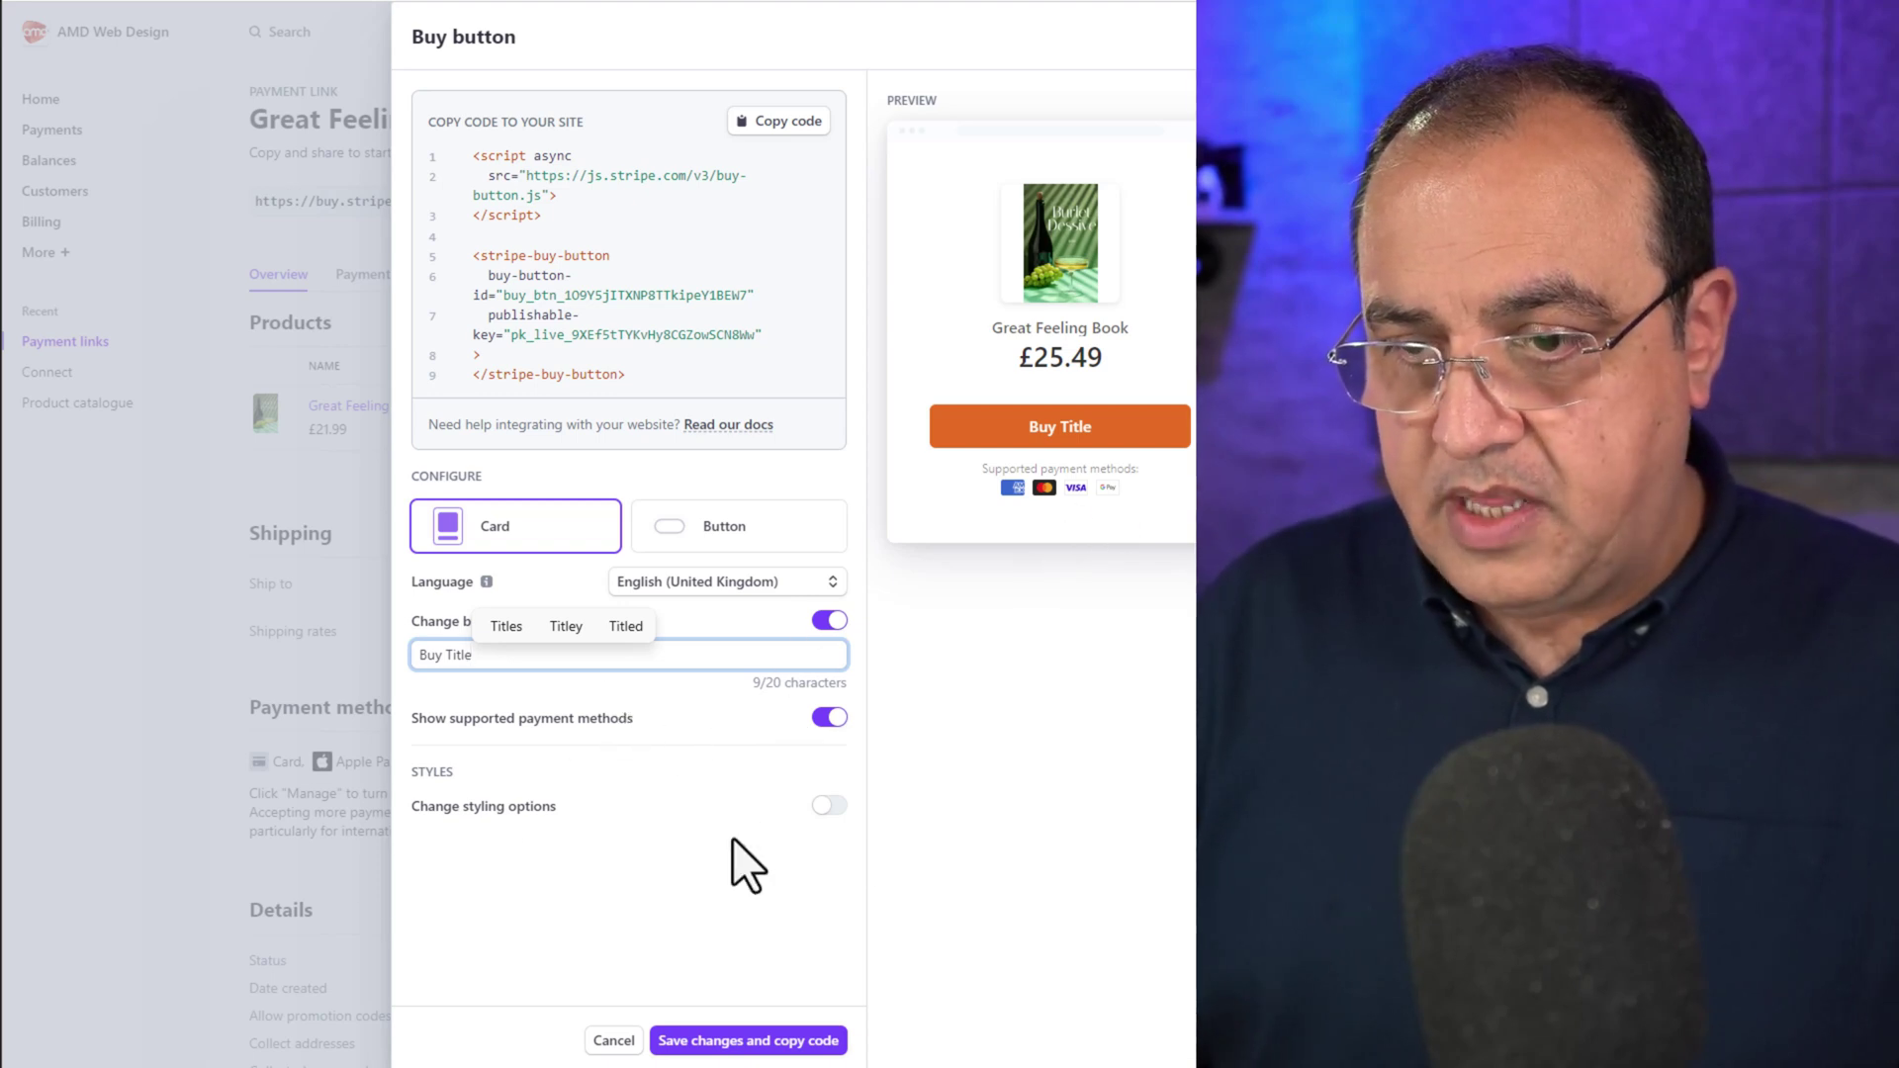
Enable the buy button's styling options, set its border style to Pill, and save the changes while copying the embed code
left_click(839, 809)
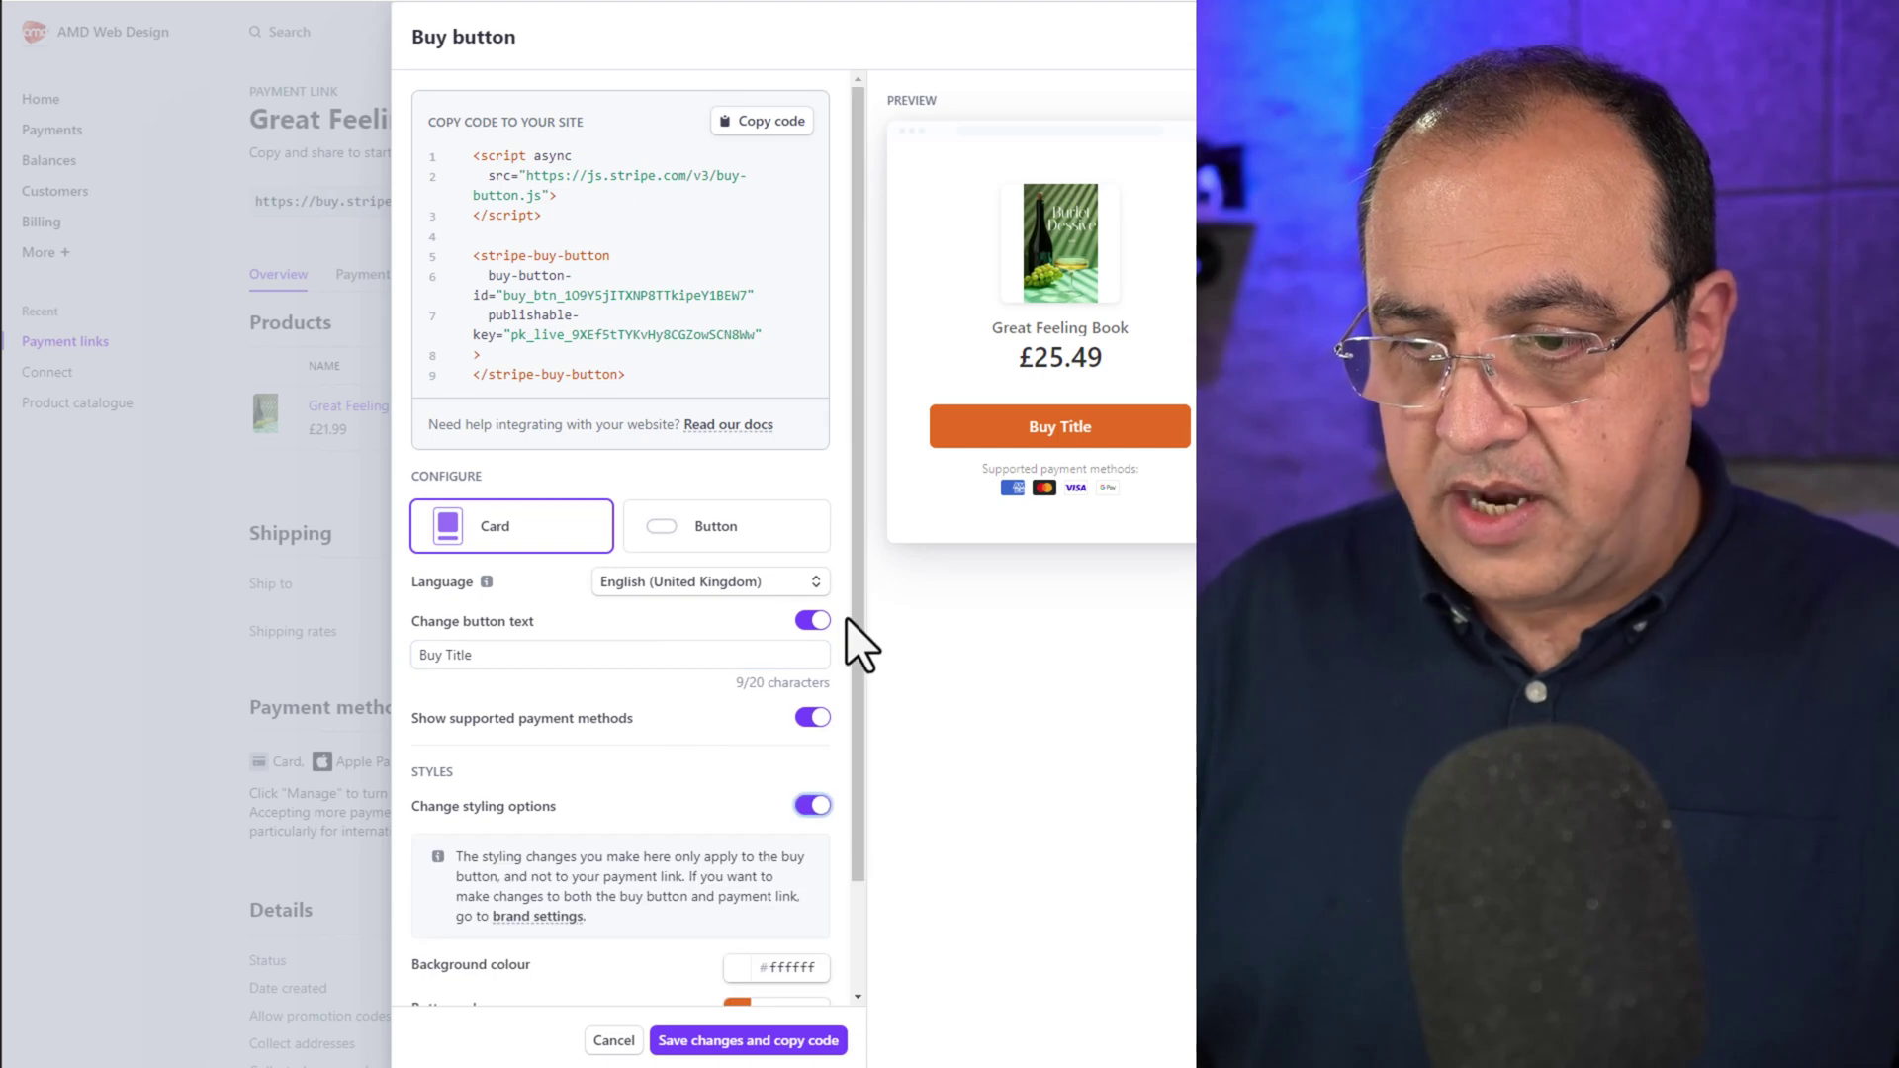
scroll(863, 556, "down", 3)
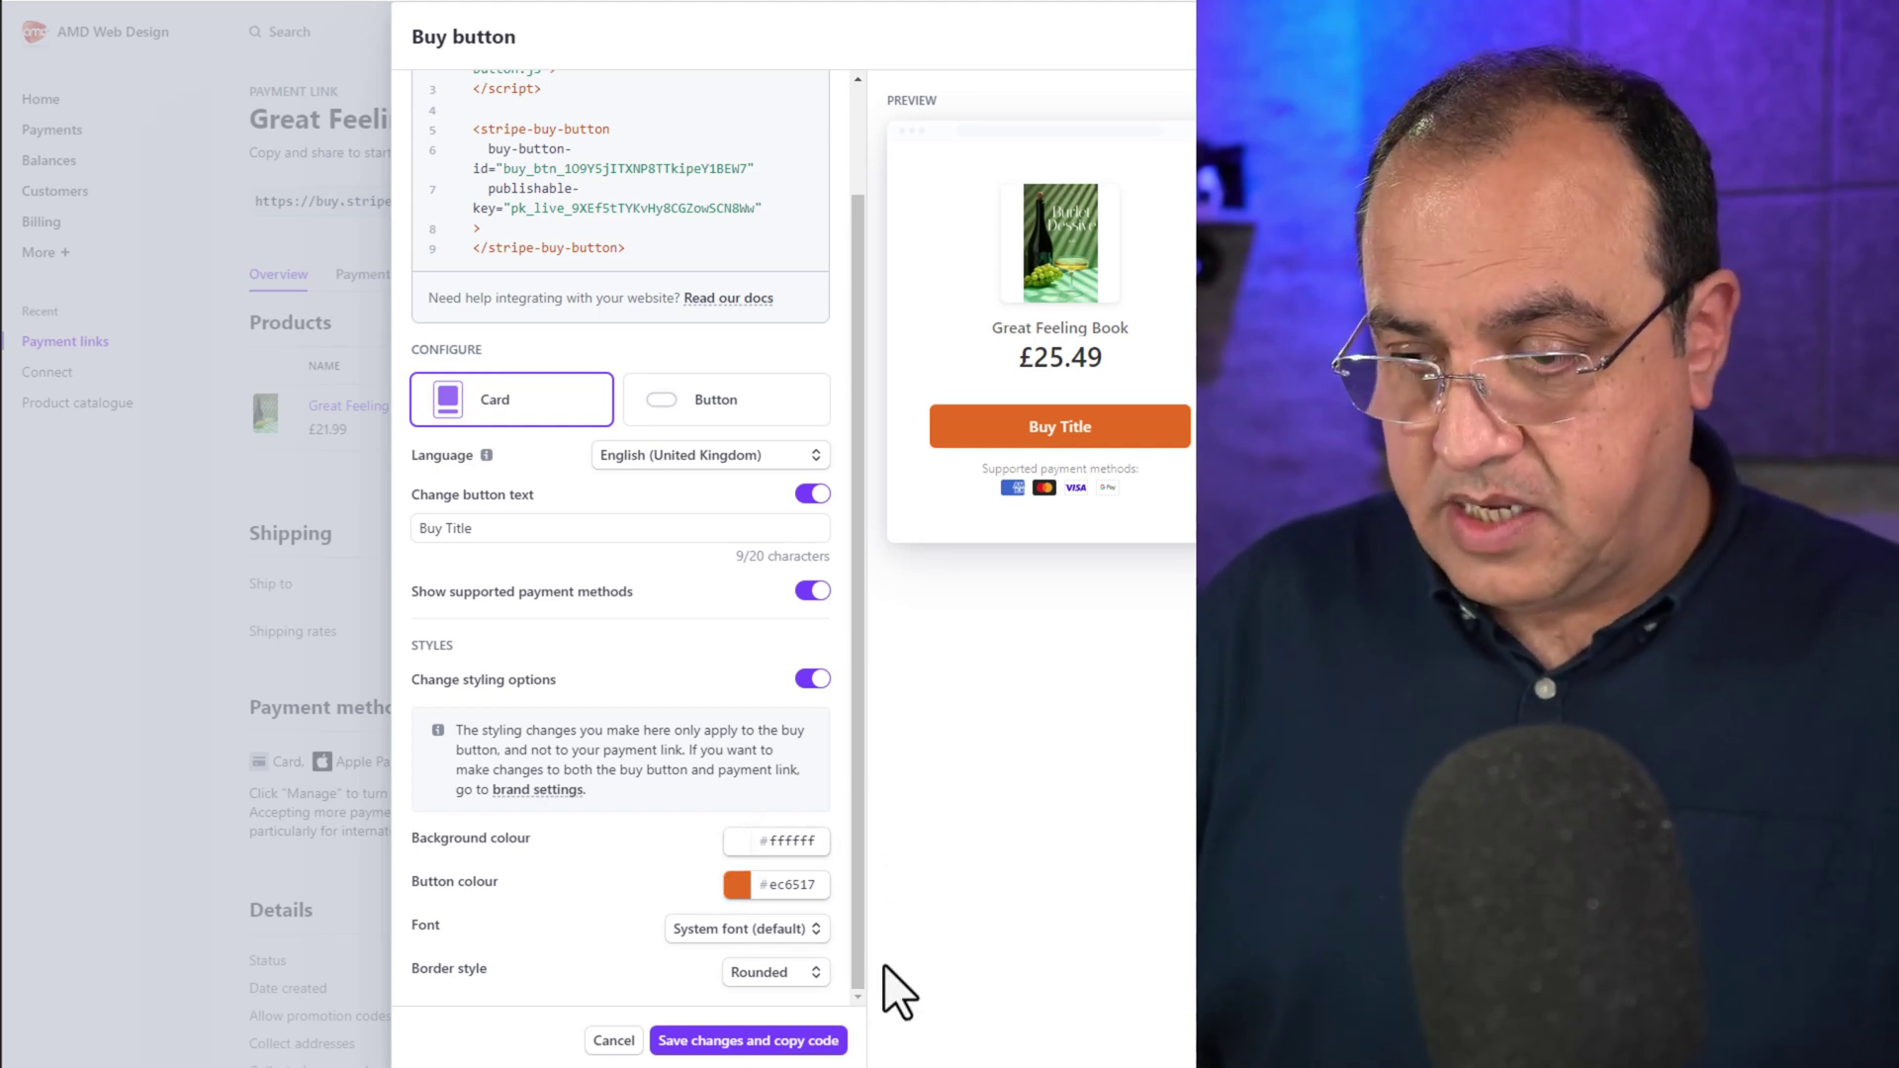
left_click(800, 974)
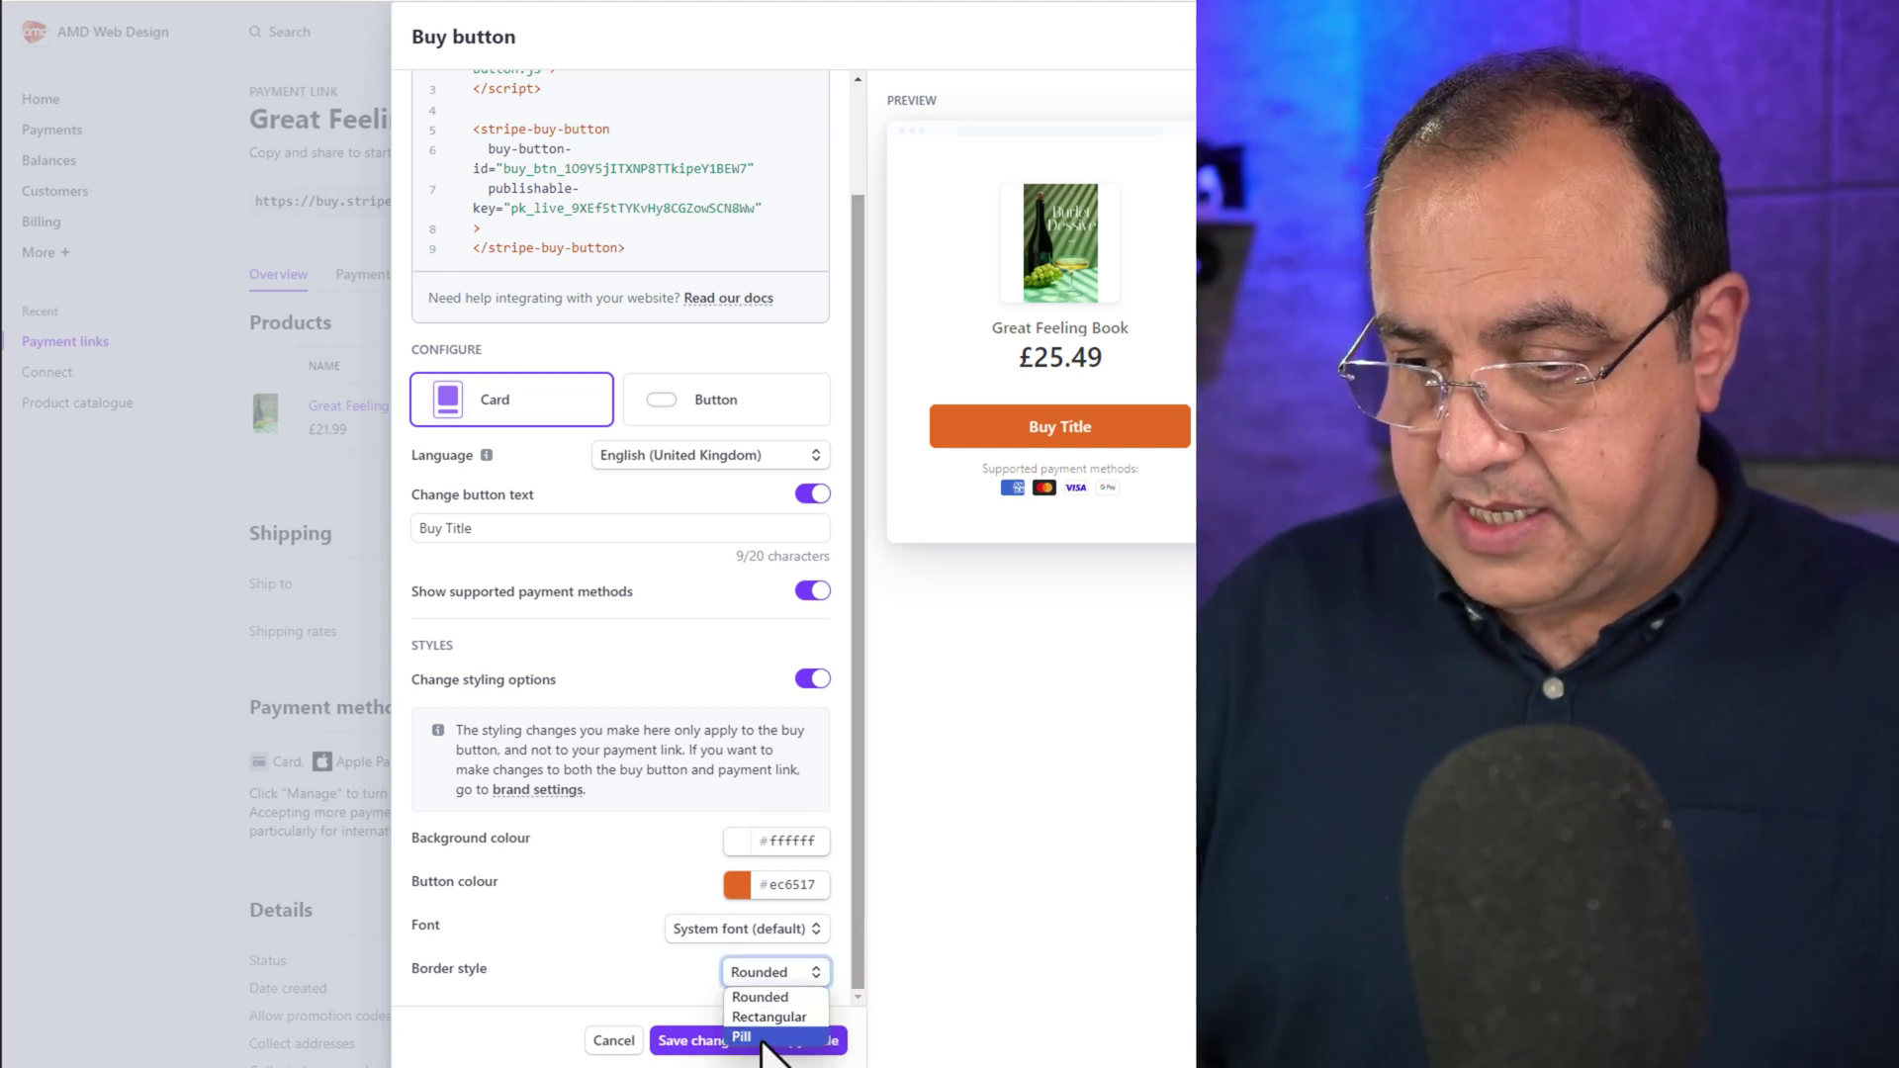
left_click(763, 1039)
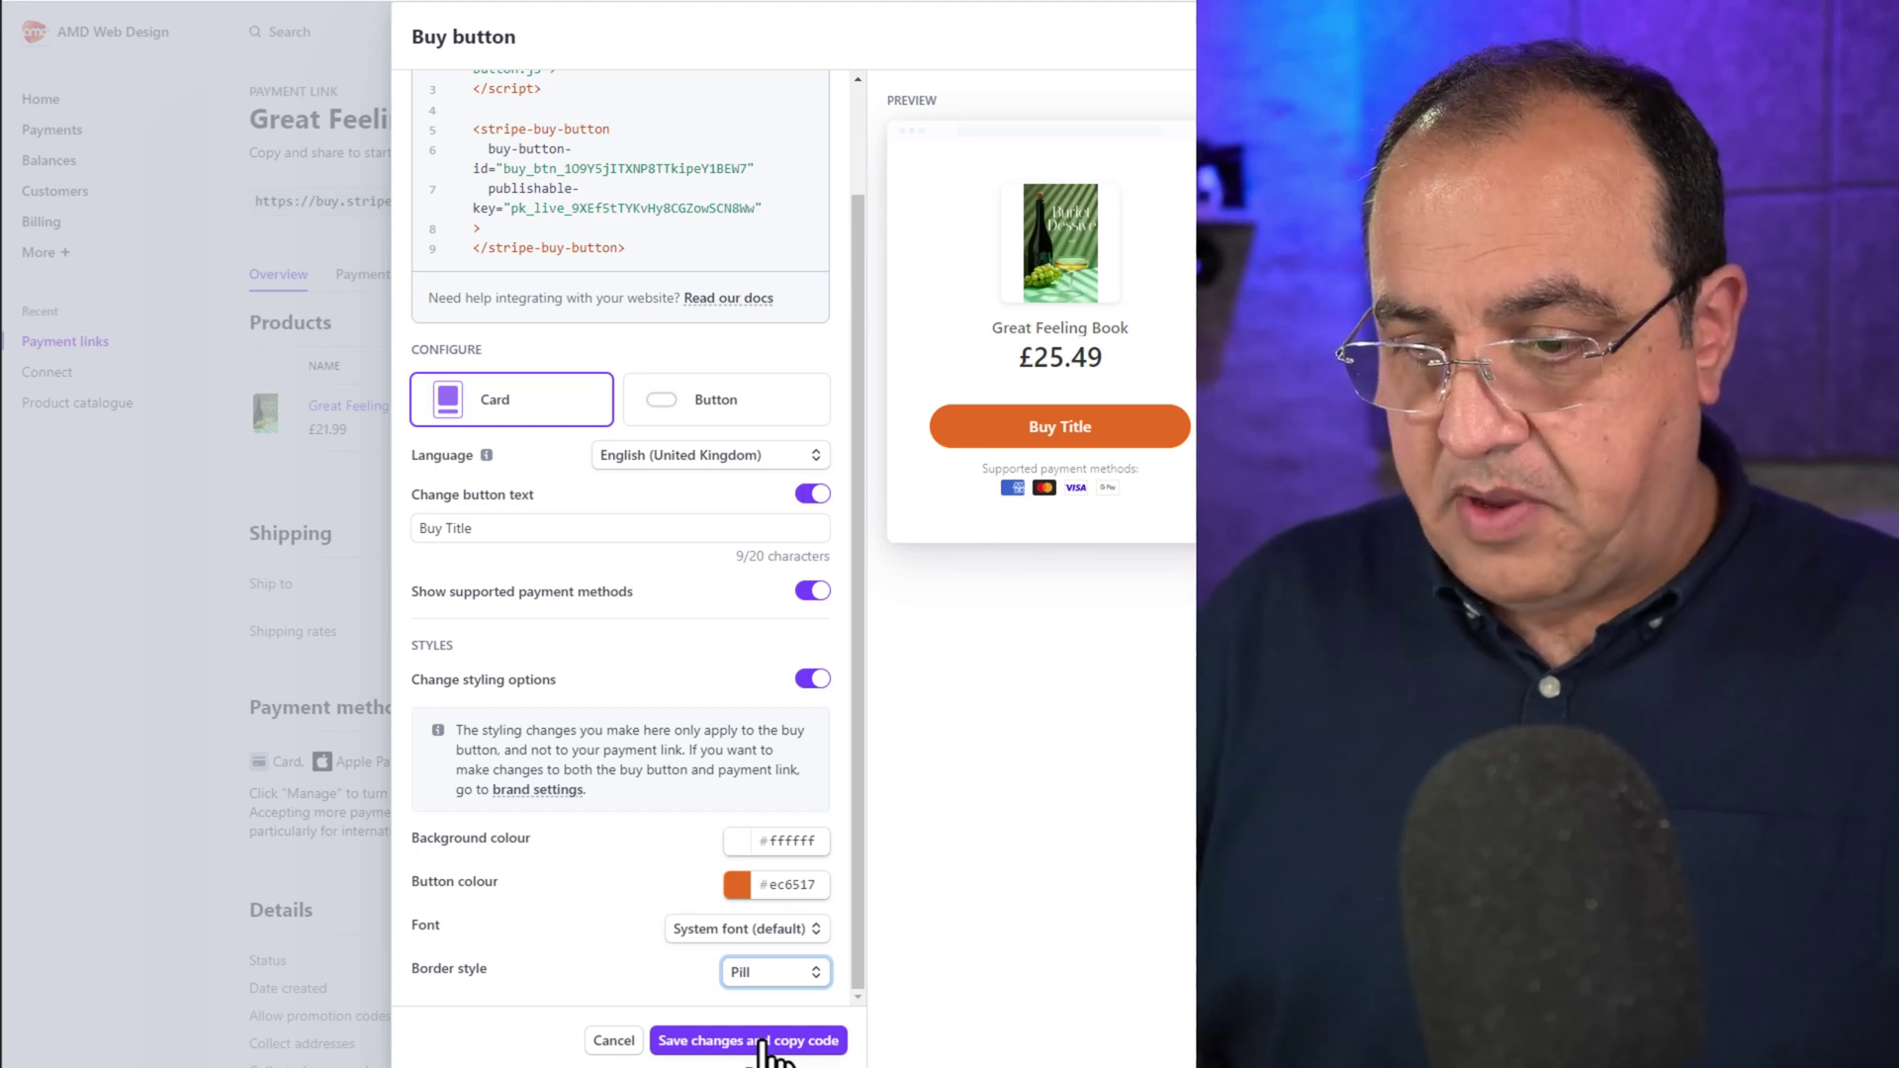
left_click(763, 1041)
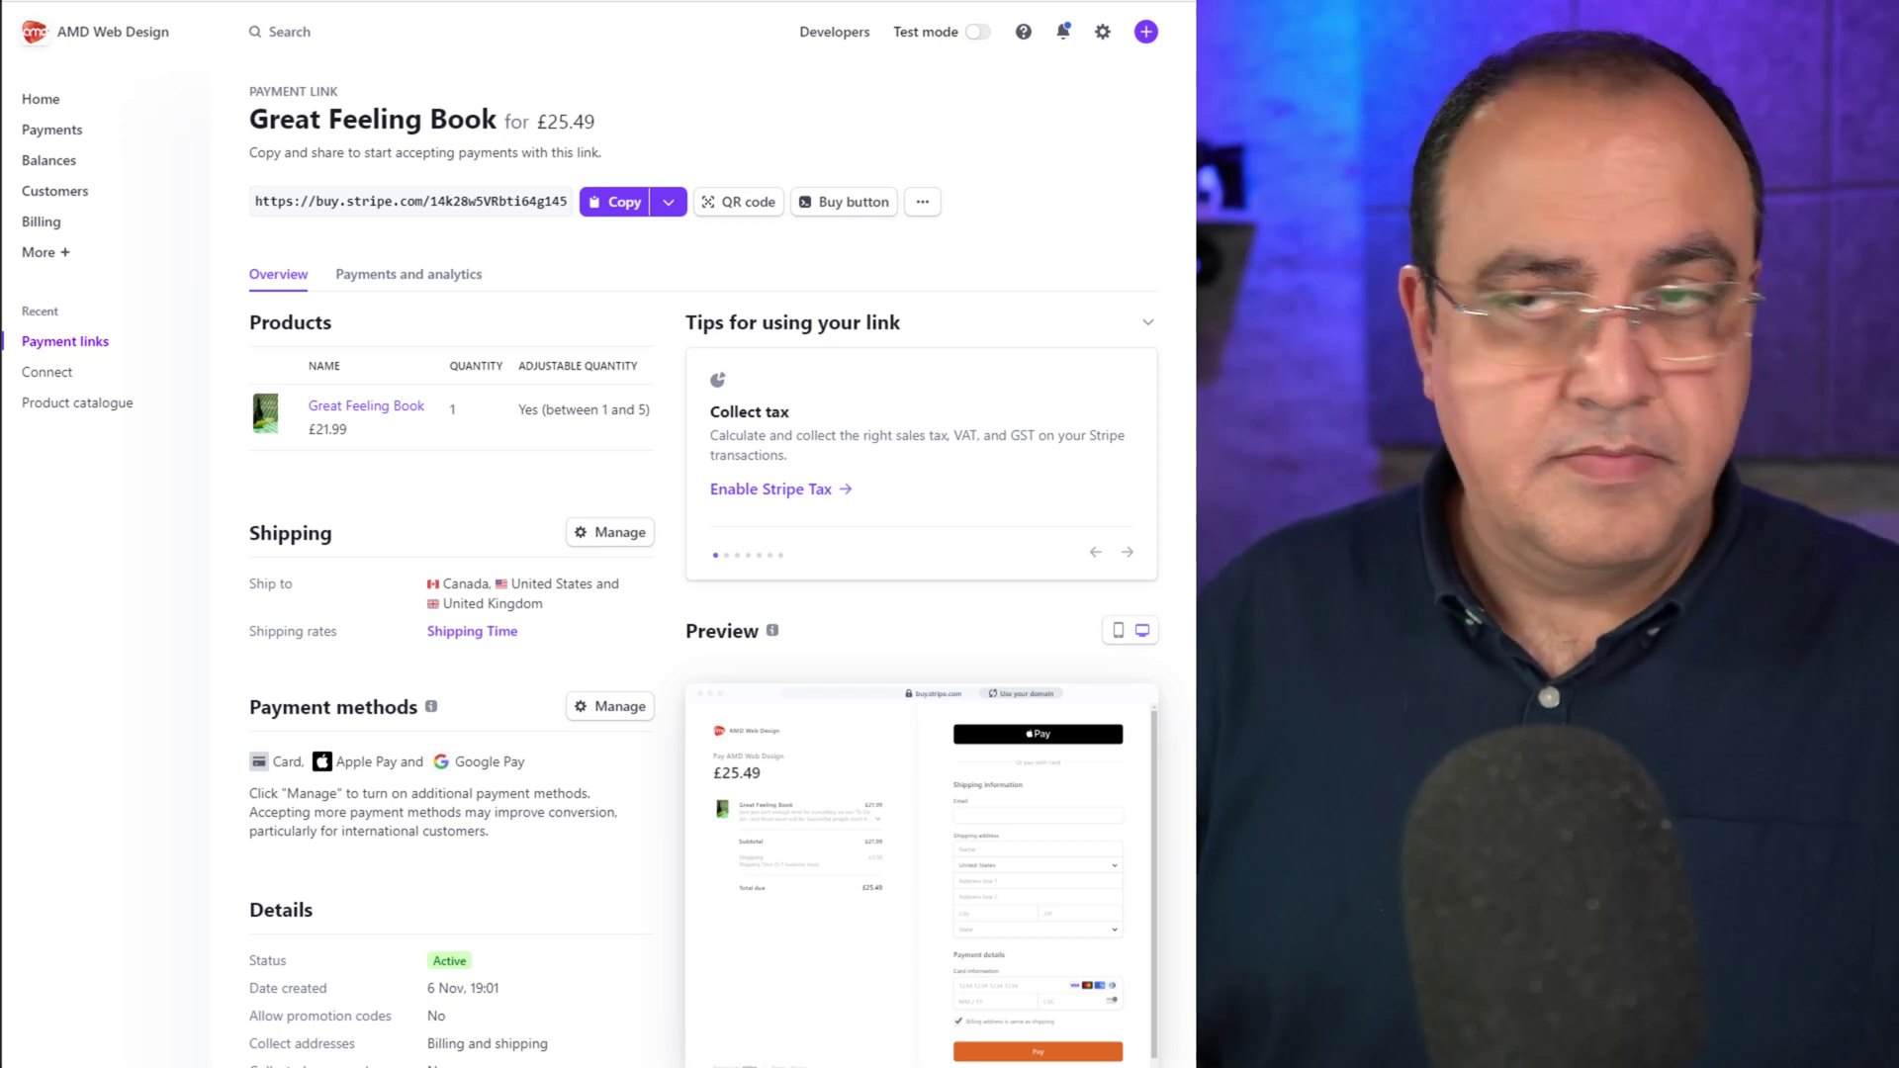
Switch to Notepad, paste the buy button embed code including its publishable key, and shrink and reposition the window over the payment link page
left_click_drag(870, 212, 1085, 15)
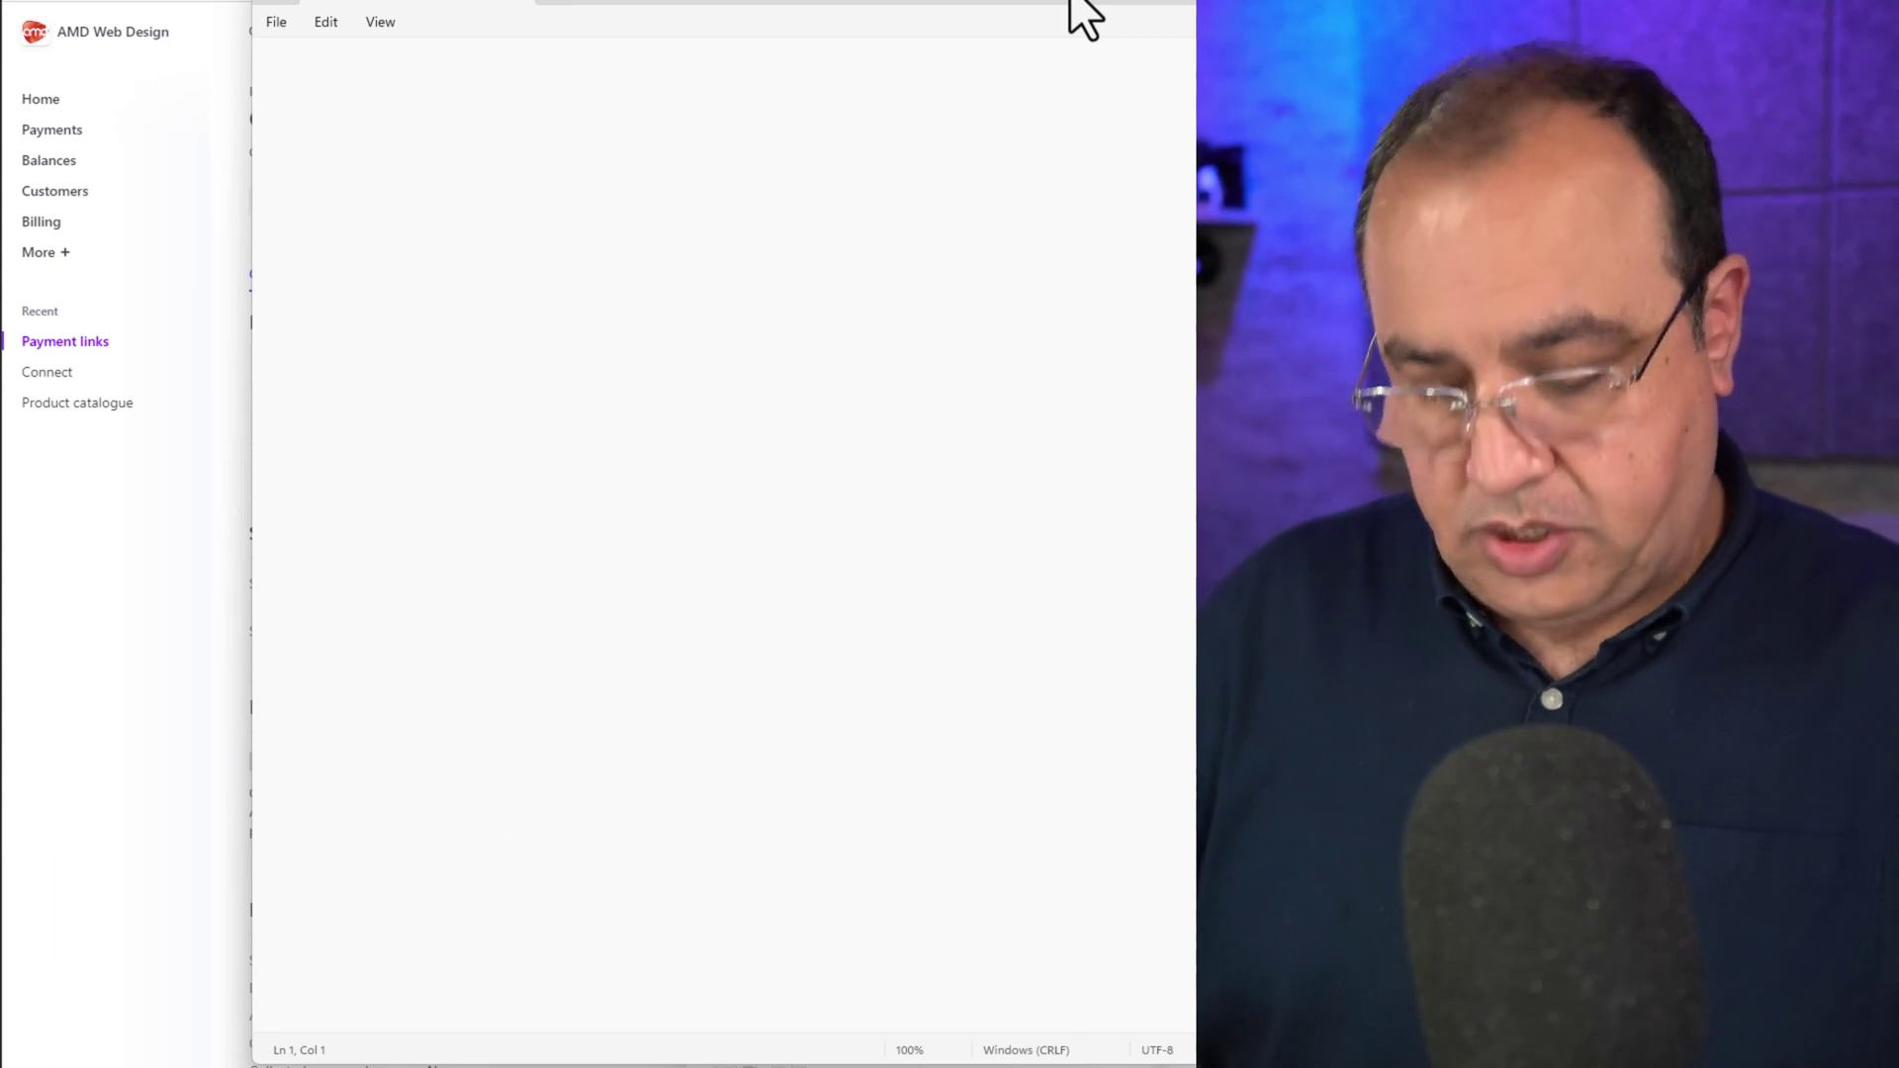
key("ctrl+v")
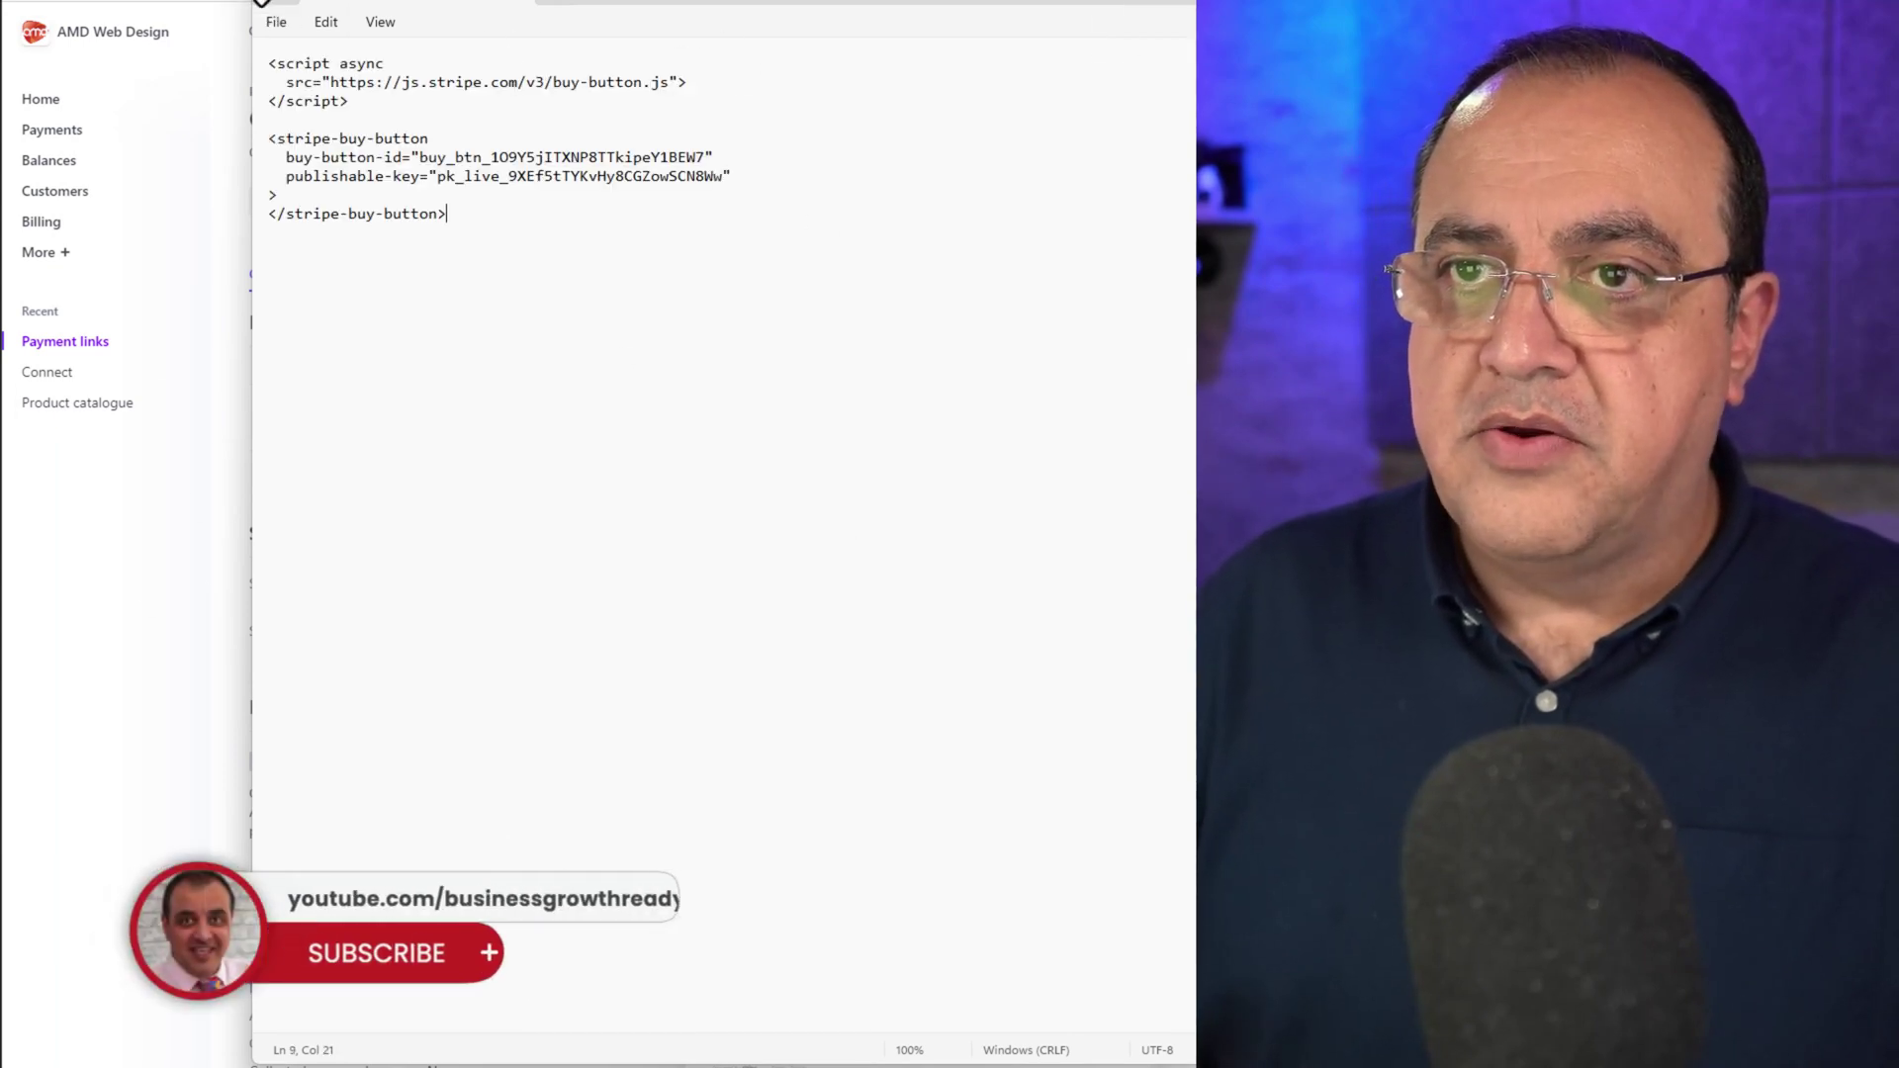
left_click_drag(256, 2, 542, 360)
left_click_drag(981, 396, 771, 219)
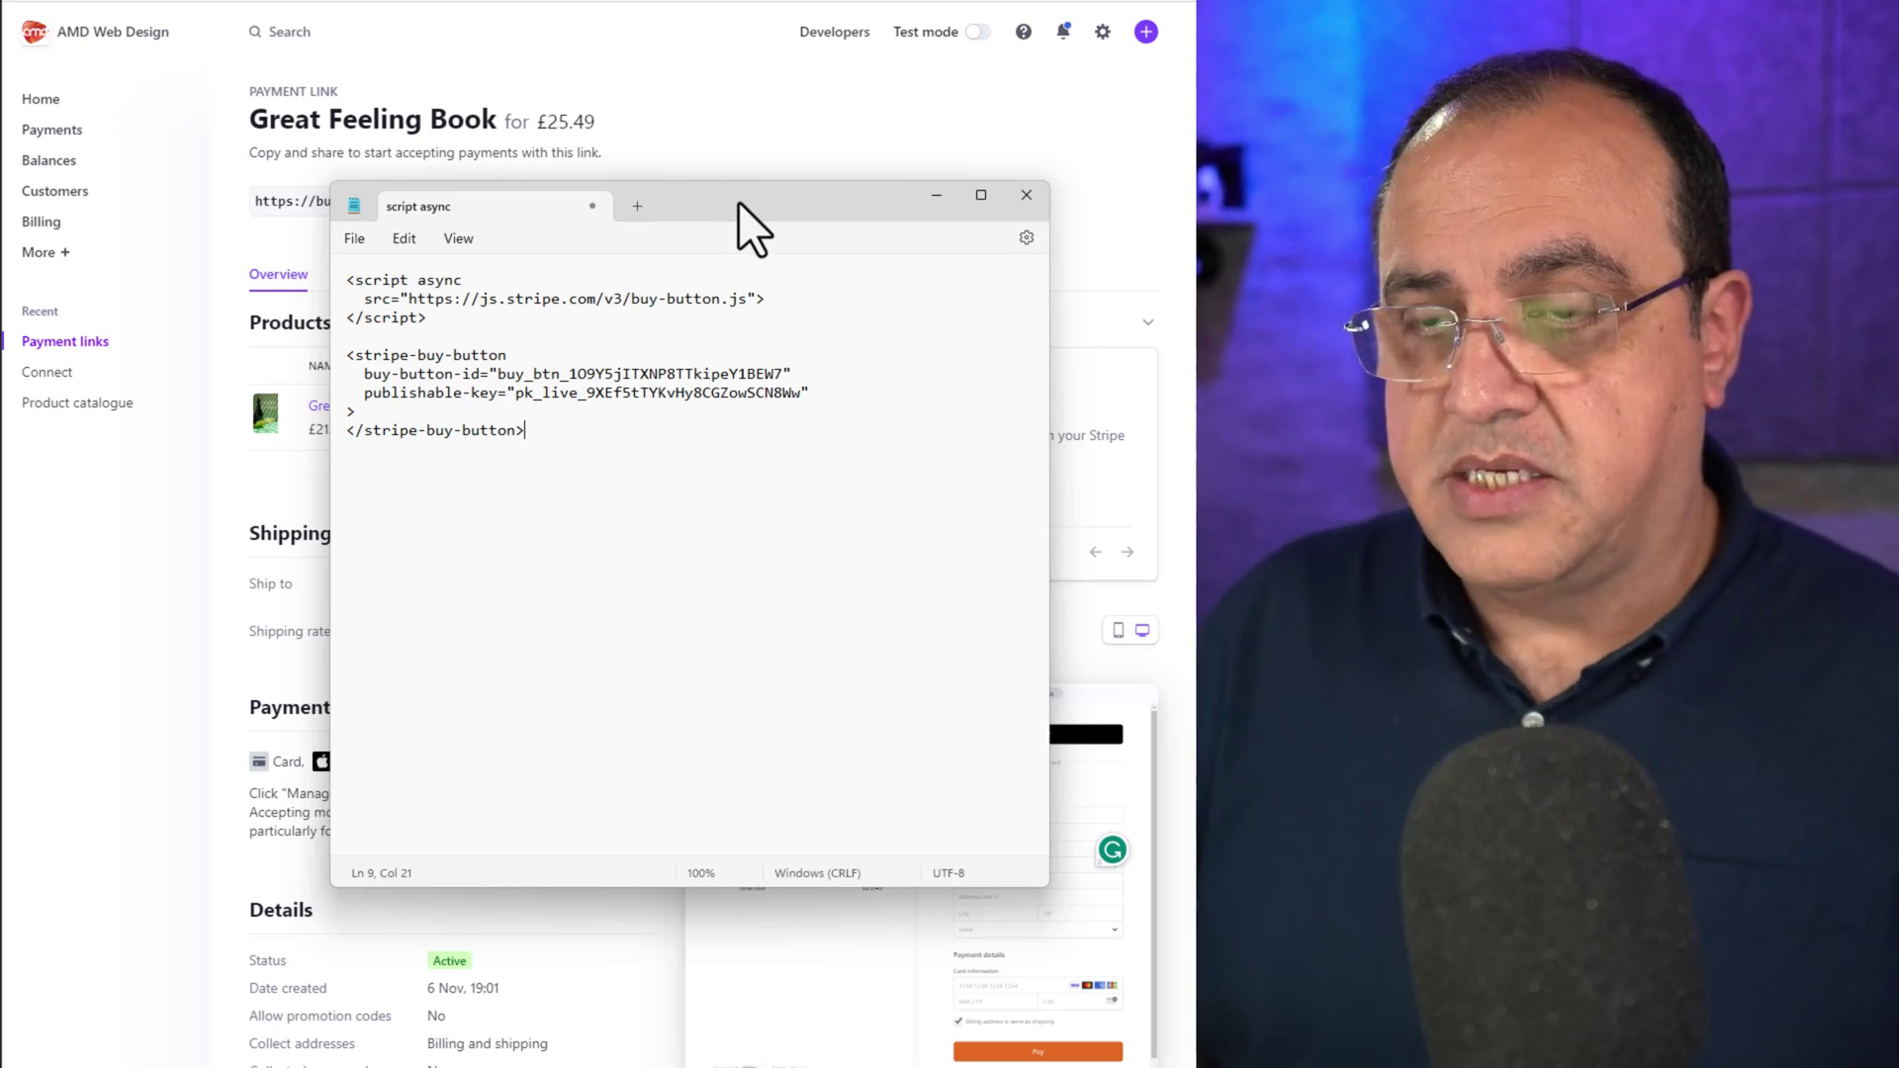
left_click_drag(738, 206, 534, 210)
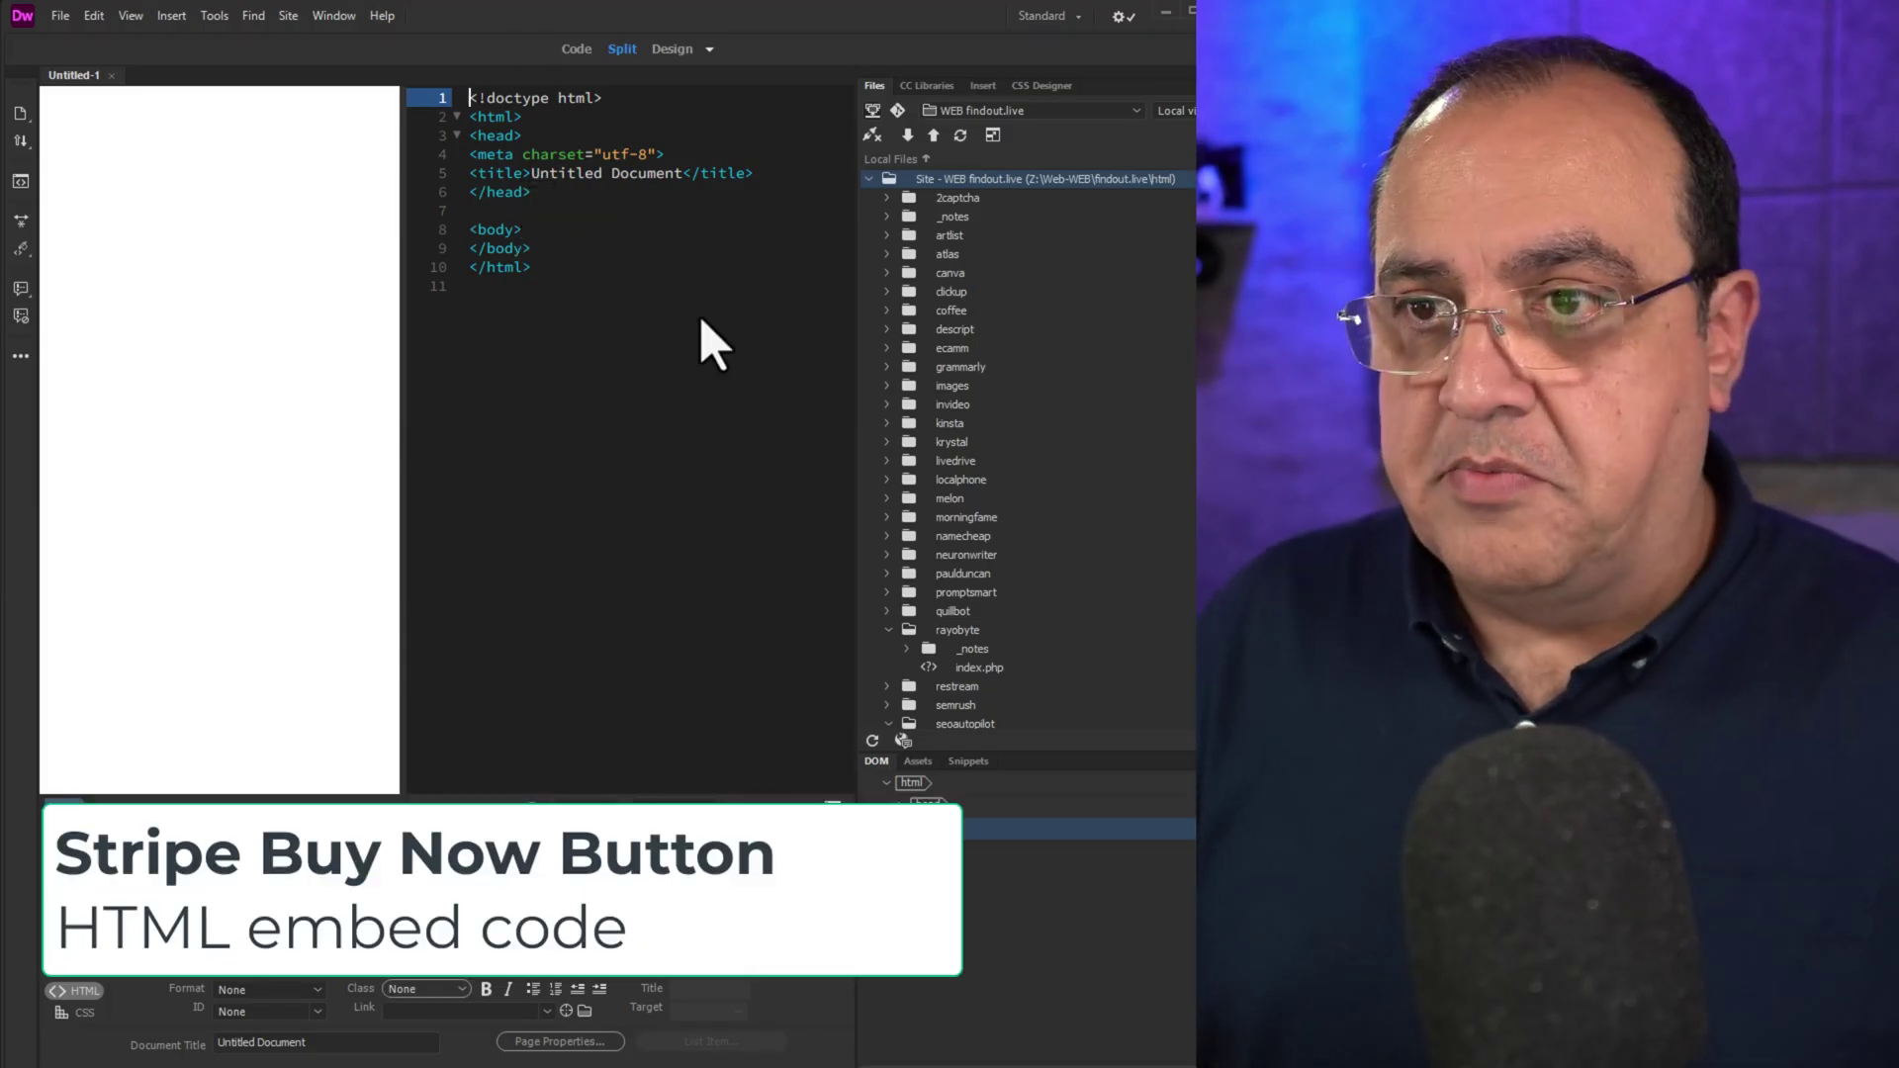
Switch to Dreamweaver and add the text "here by book" to the body of the untitled HTML page, followed by an empty paragraph
left_click(177, 194)
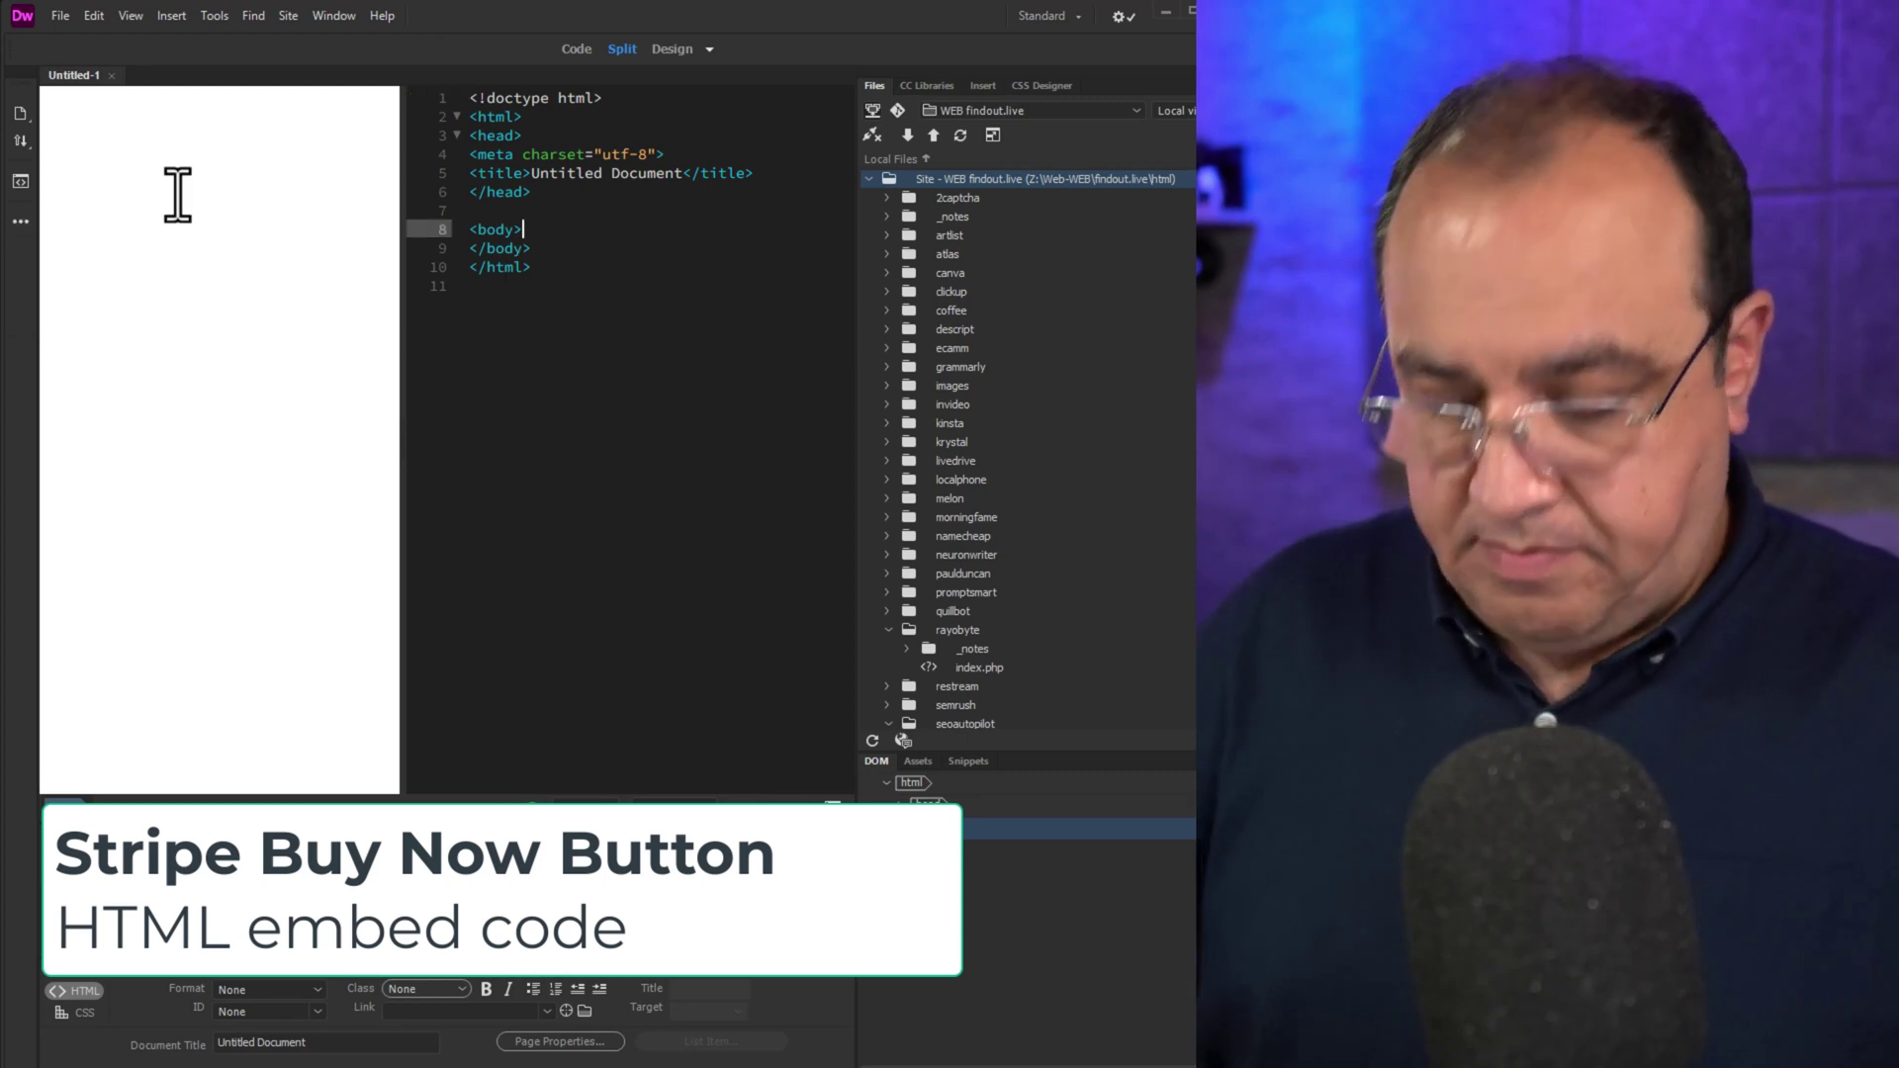
type("here by book")
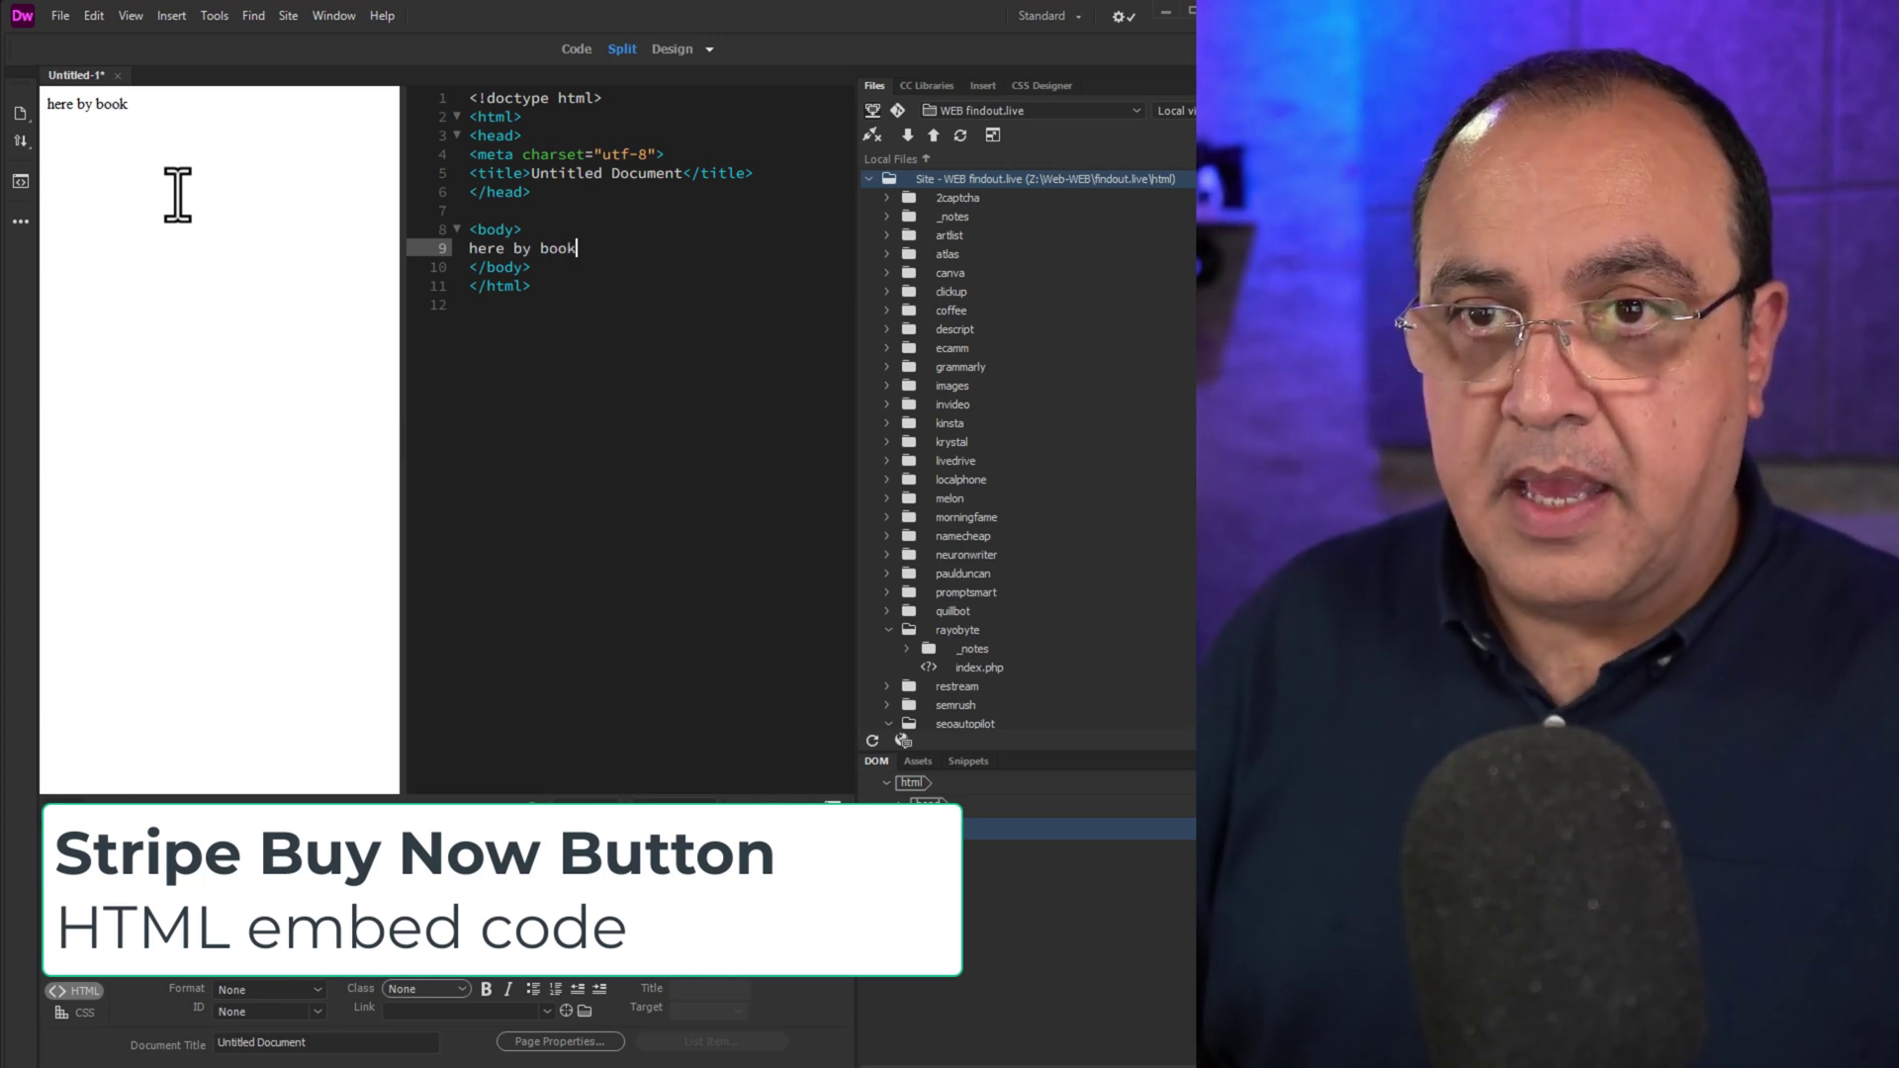
key("Return")
Paste the Stripe buy button embed code with its publishable key after the empty paragraph in the page's HTML body
left_click(607, 286)
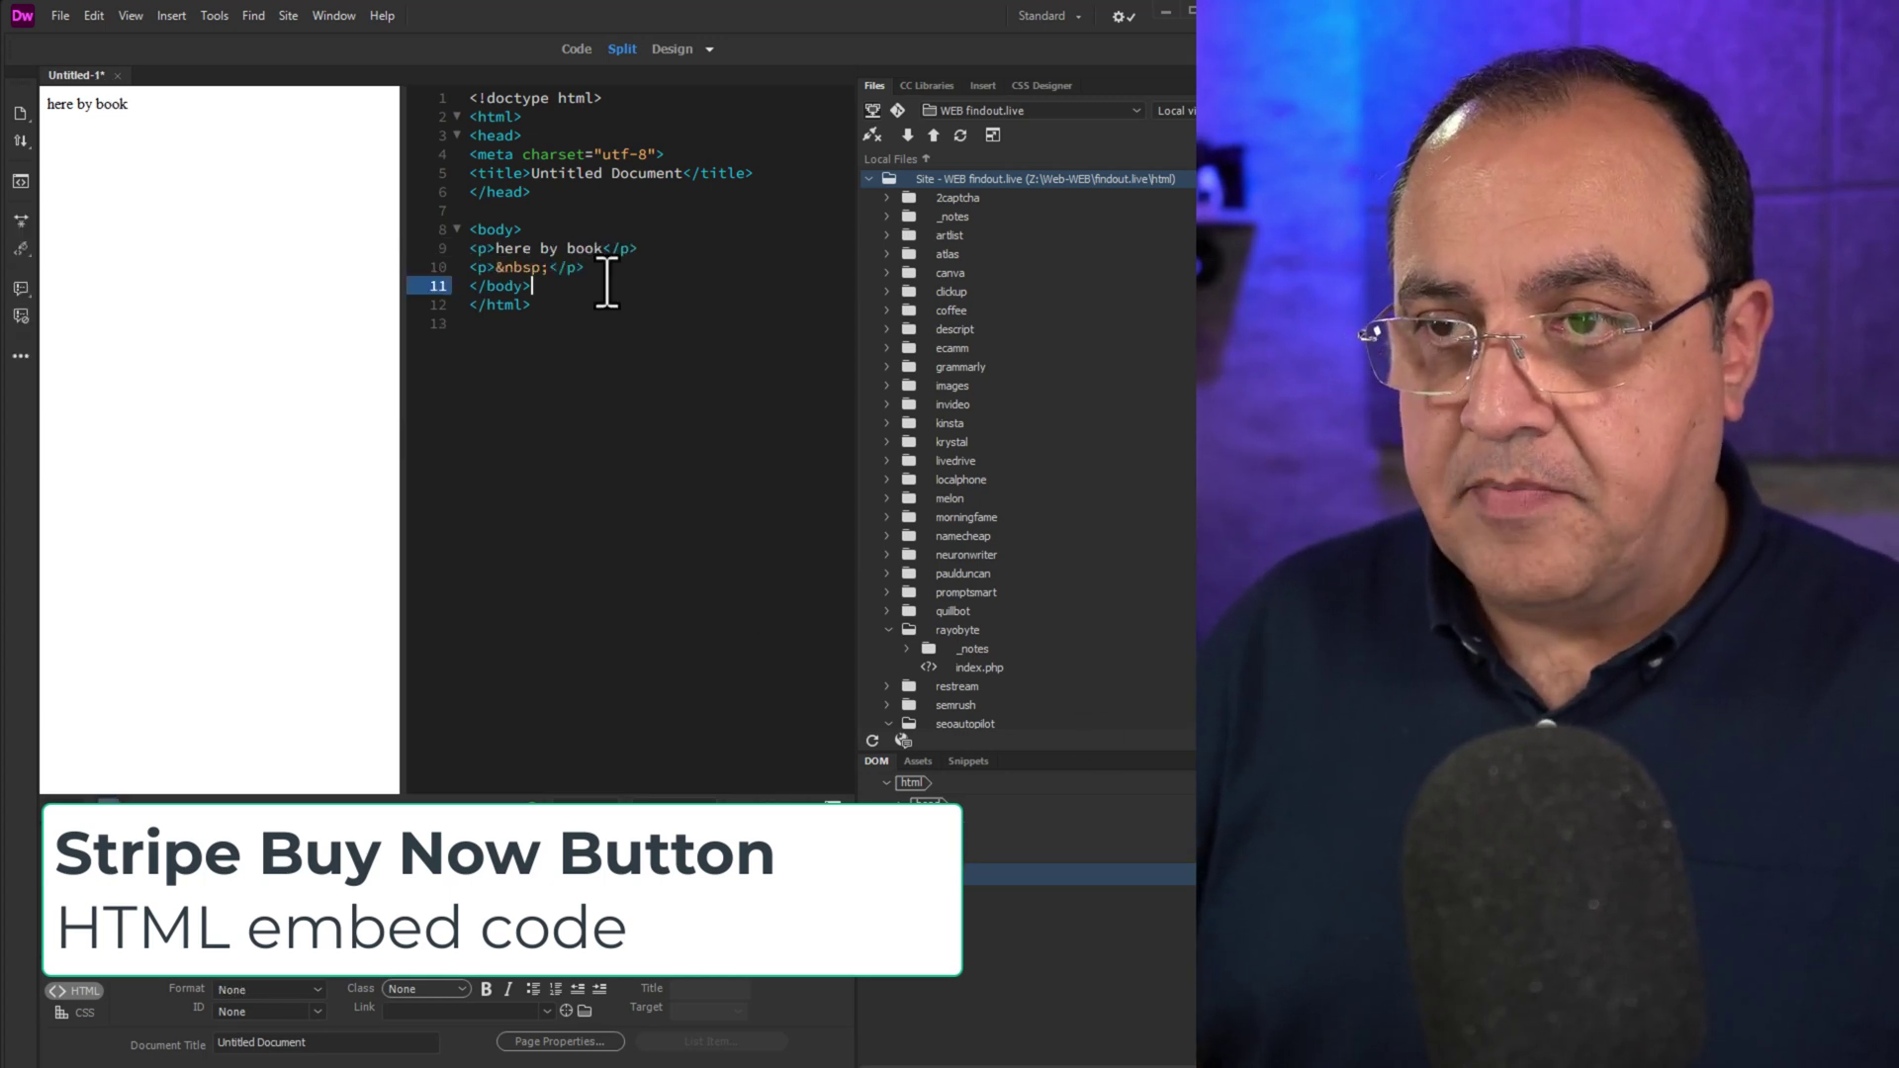
left_click(609, 269)
key("ctrl+v")
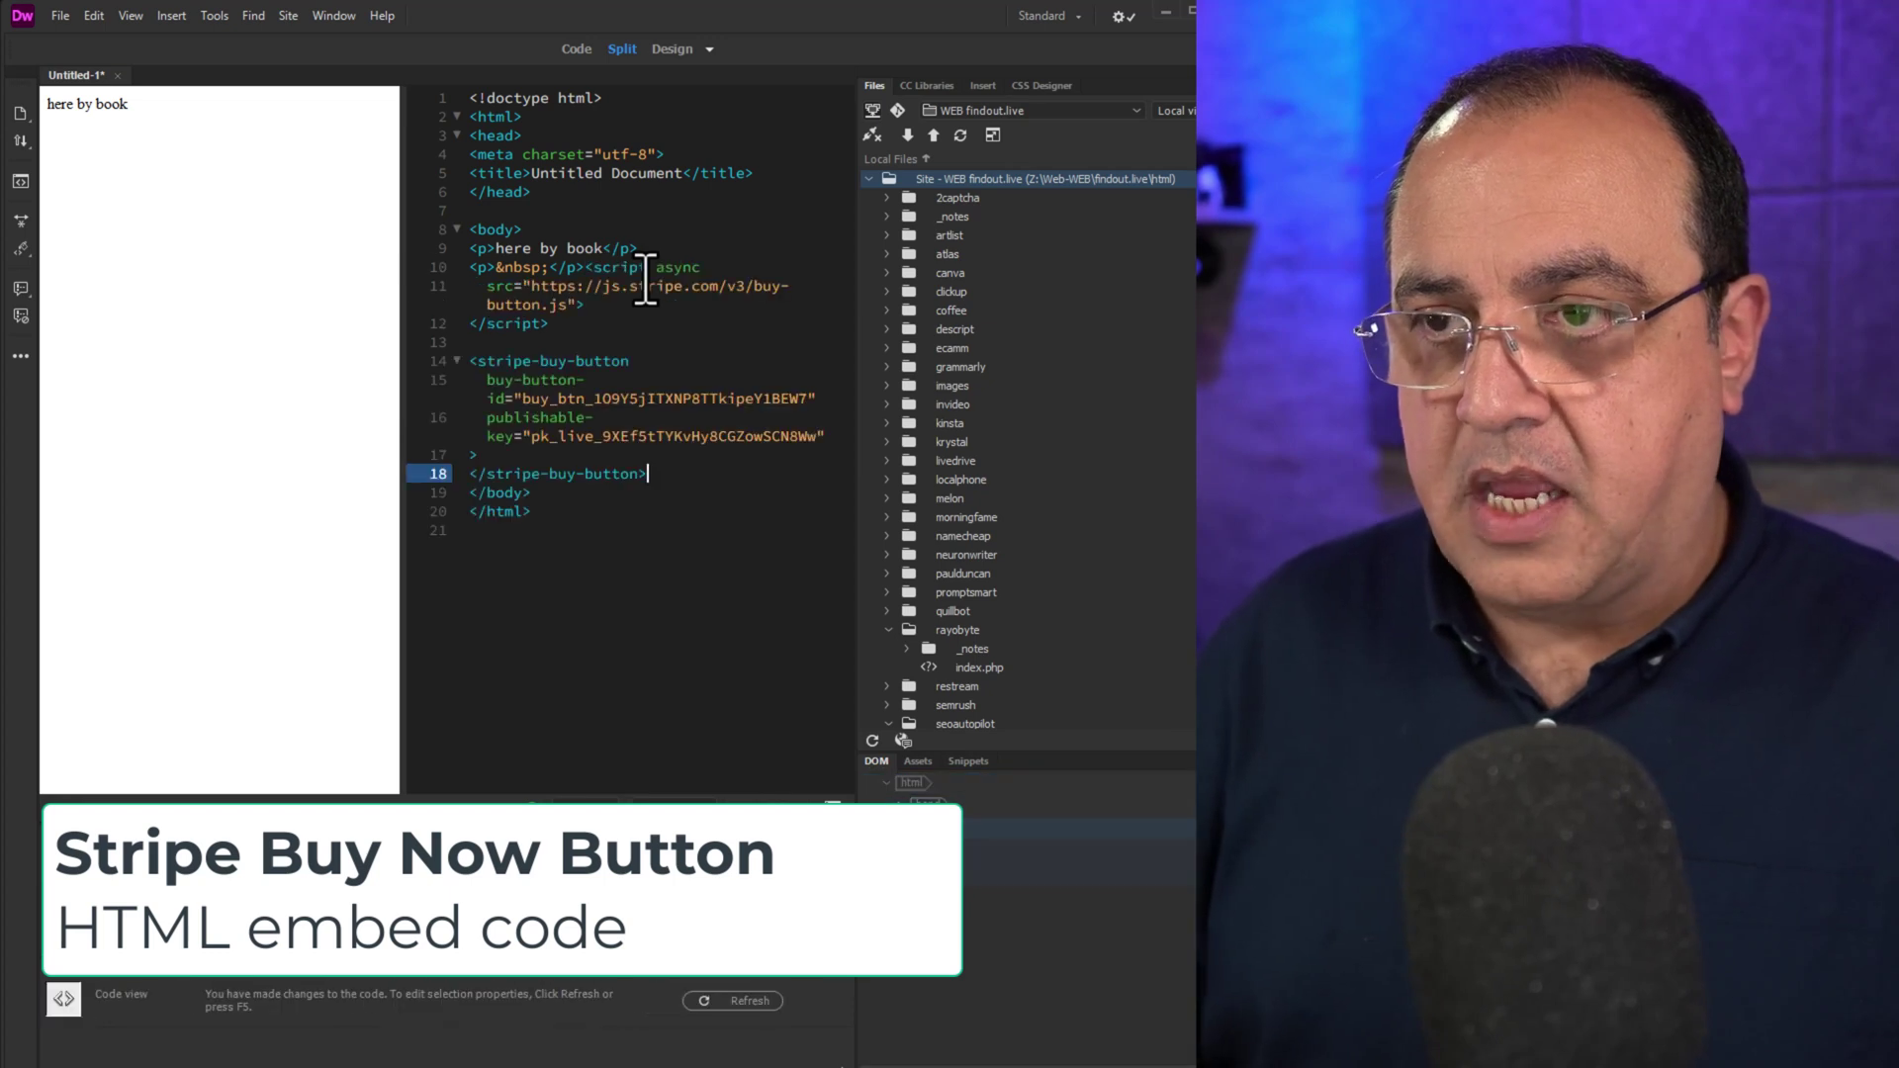
left_click(262, 250)
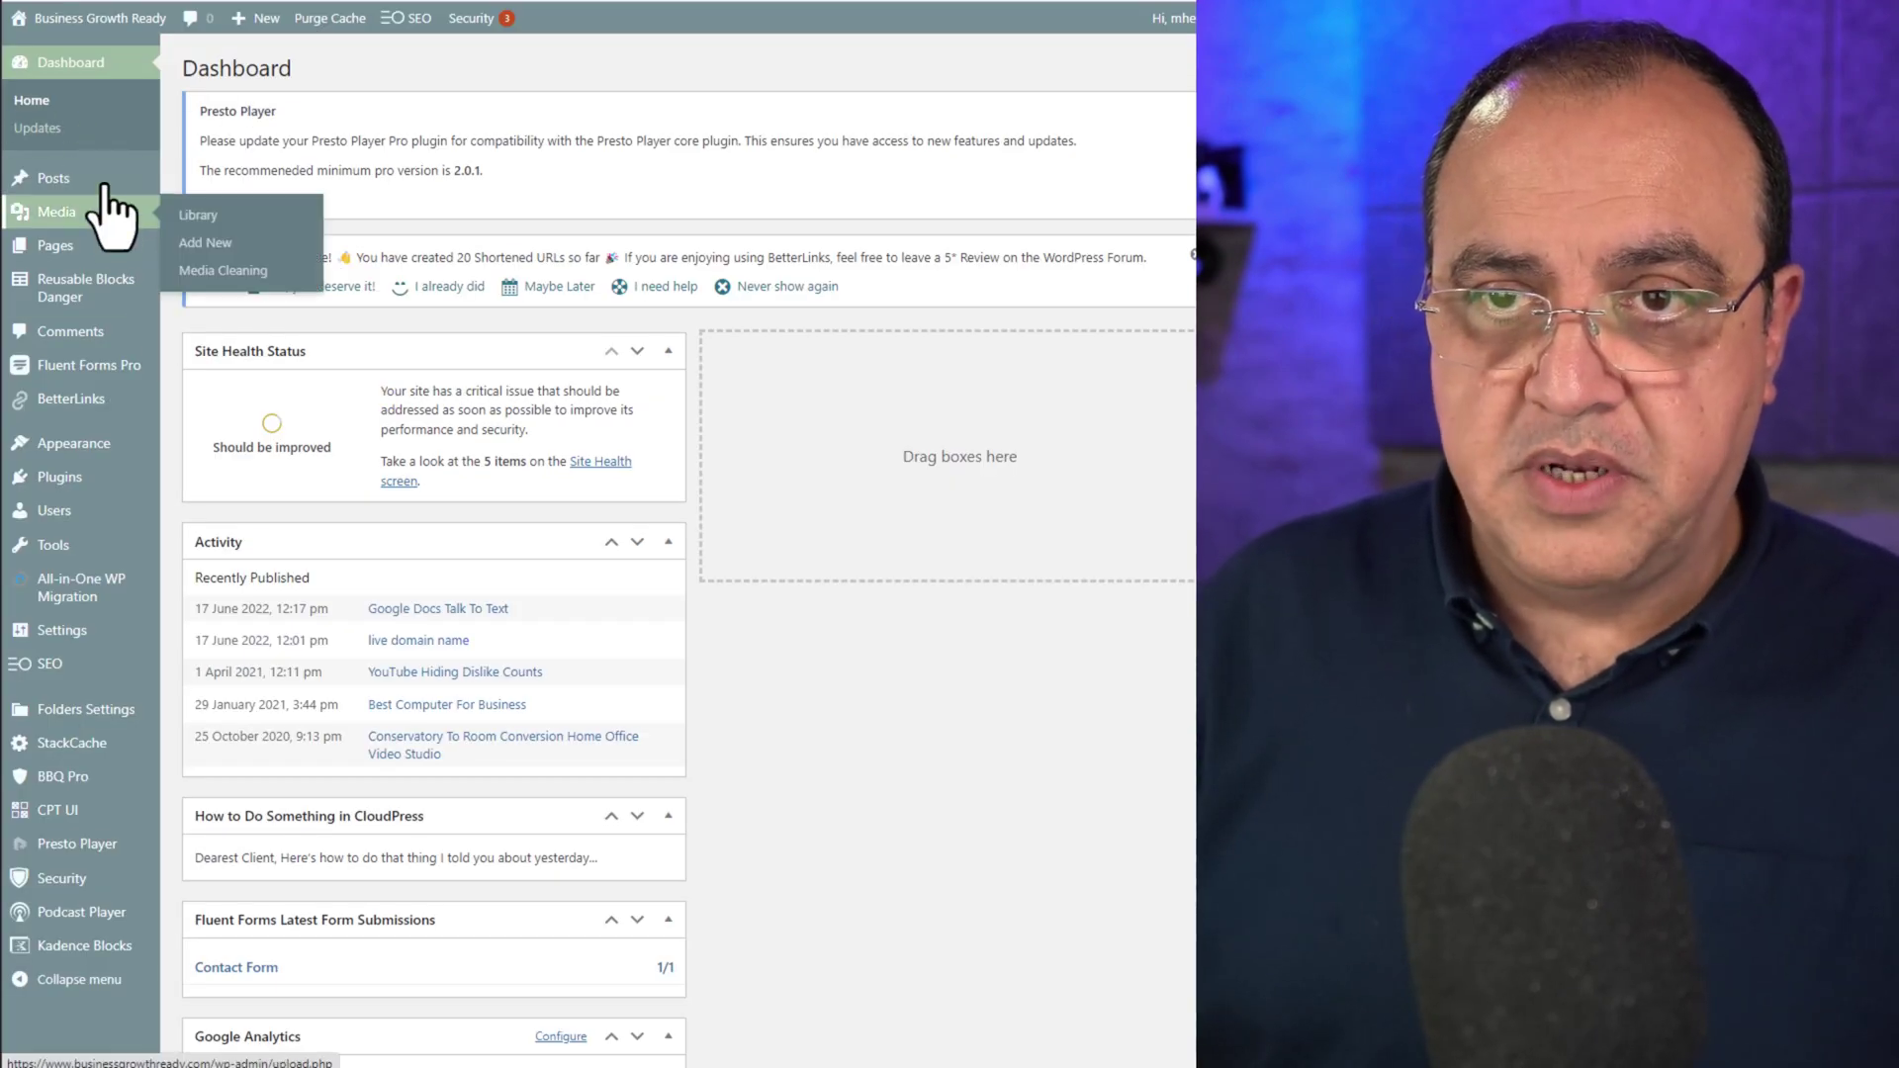
Switch to WordPress and add a new page titled "test" with the paragraph "test book buy" and a new empty block below it
left_click(69, 248)
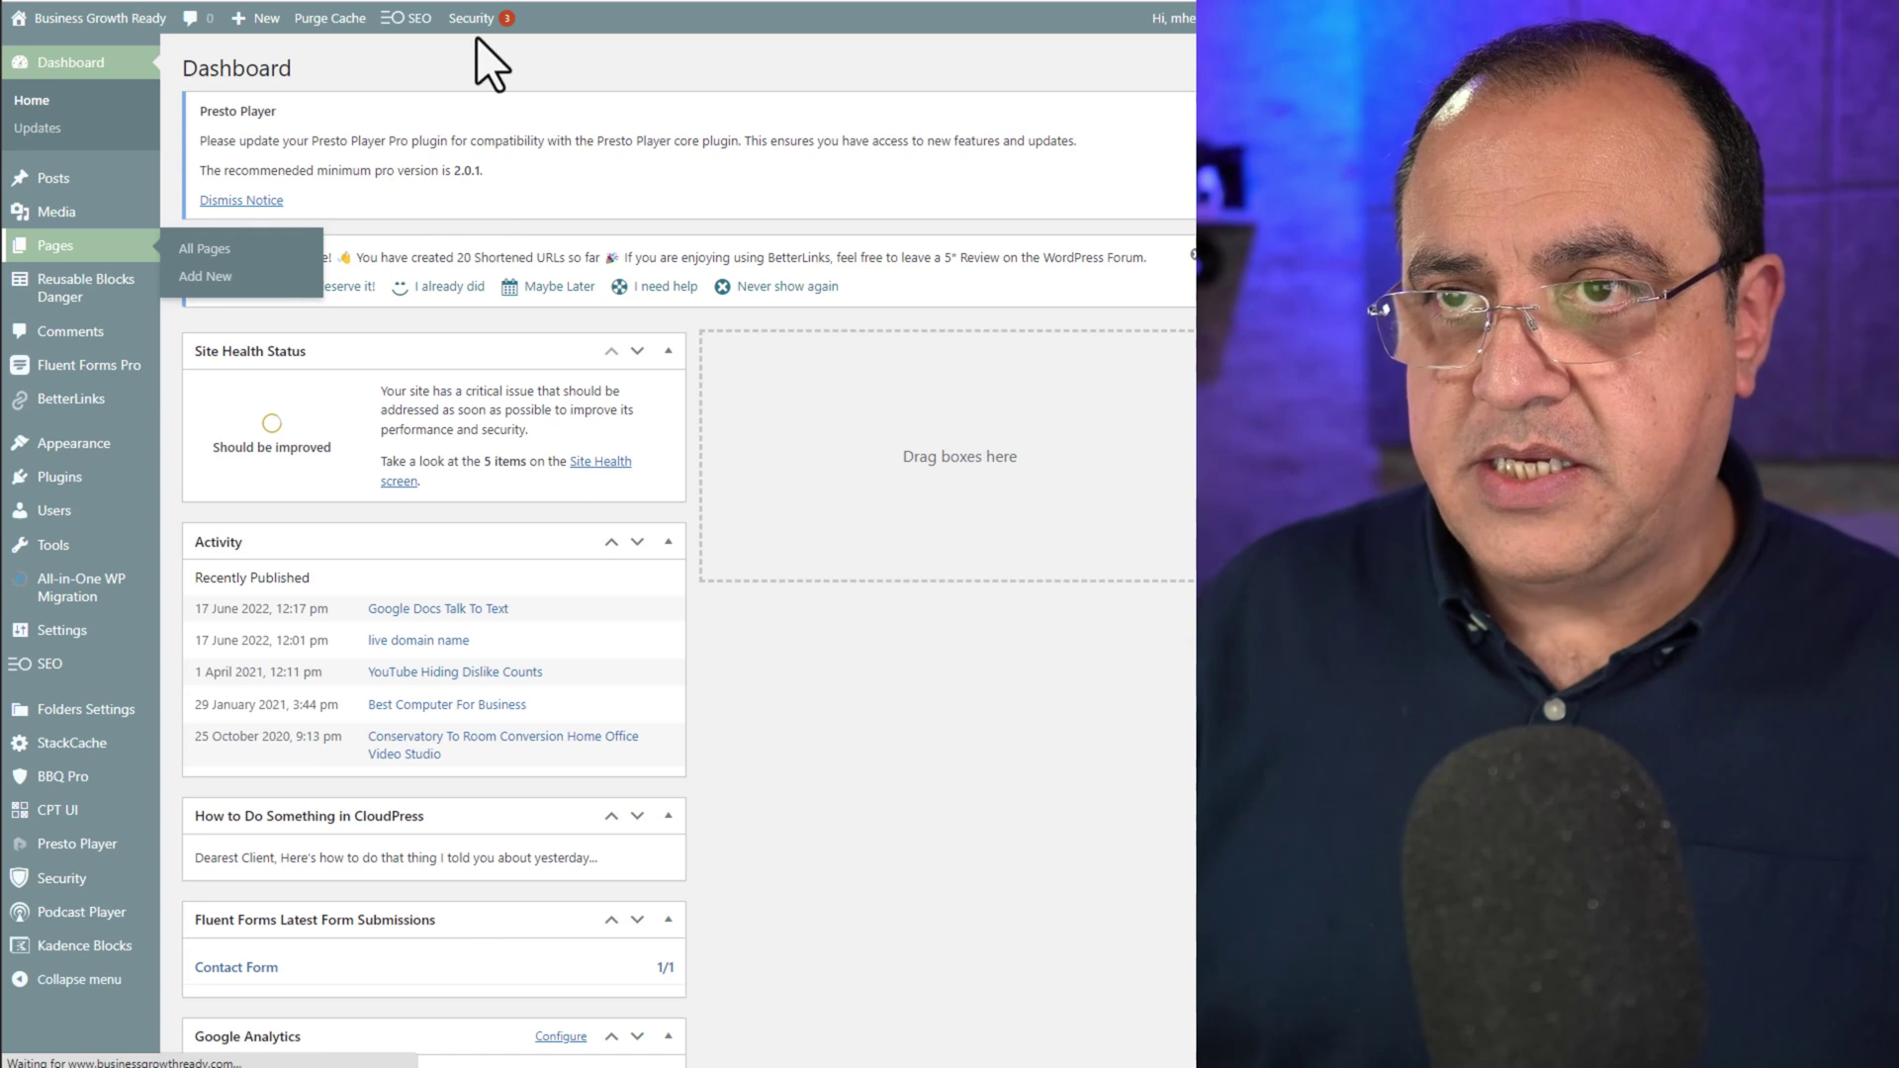
mouse_move(254, 34)
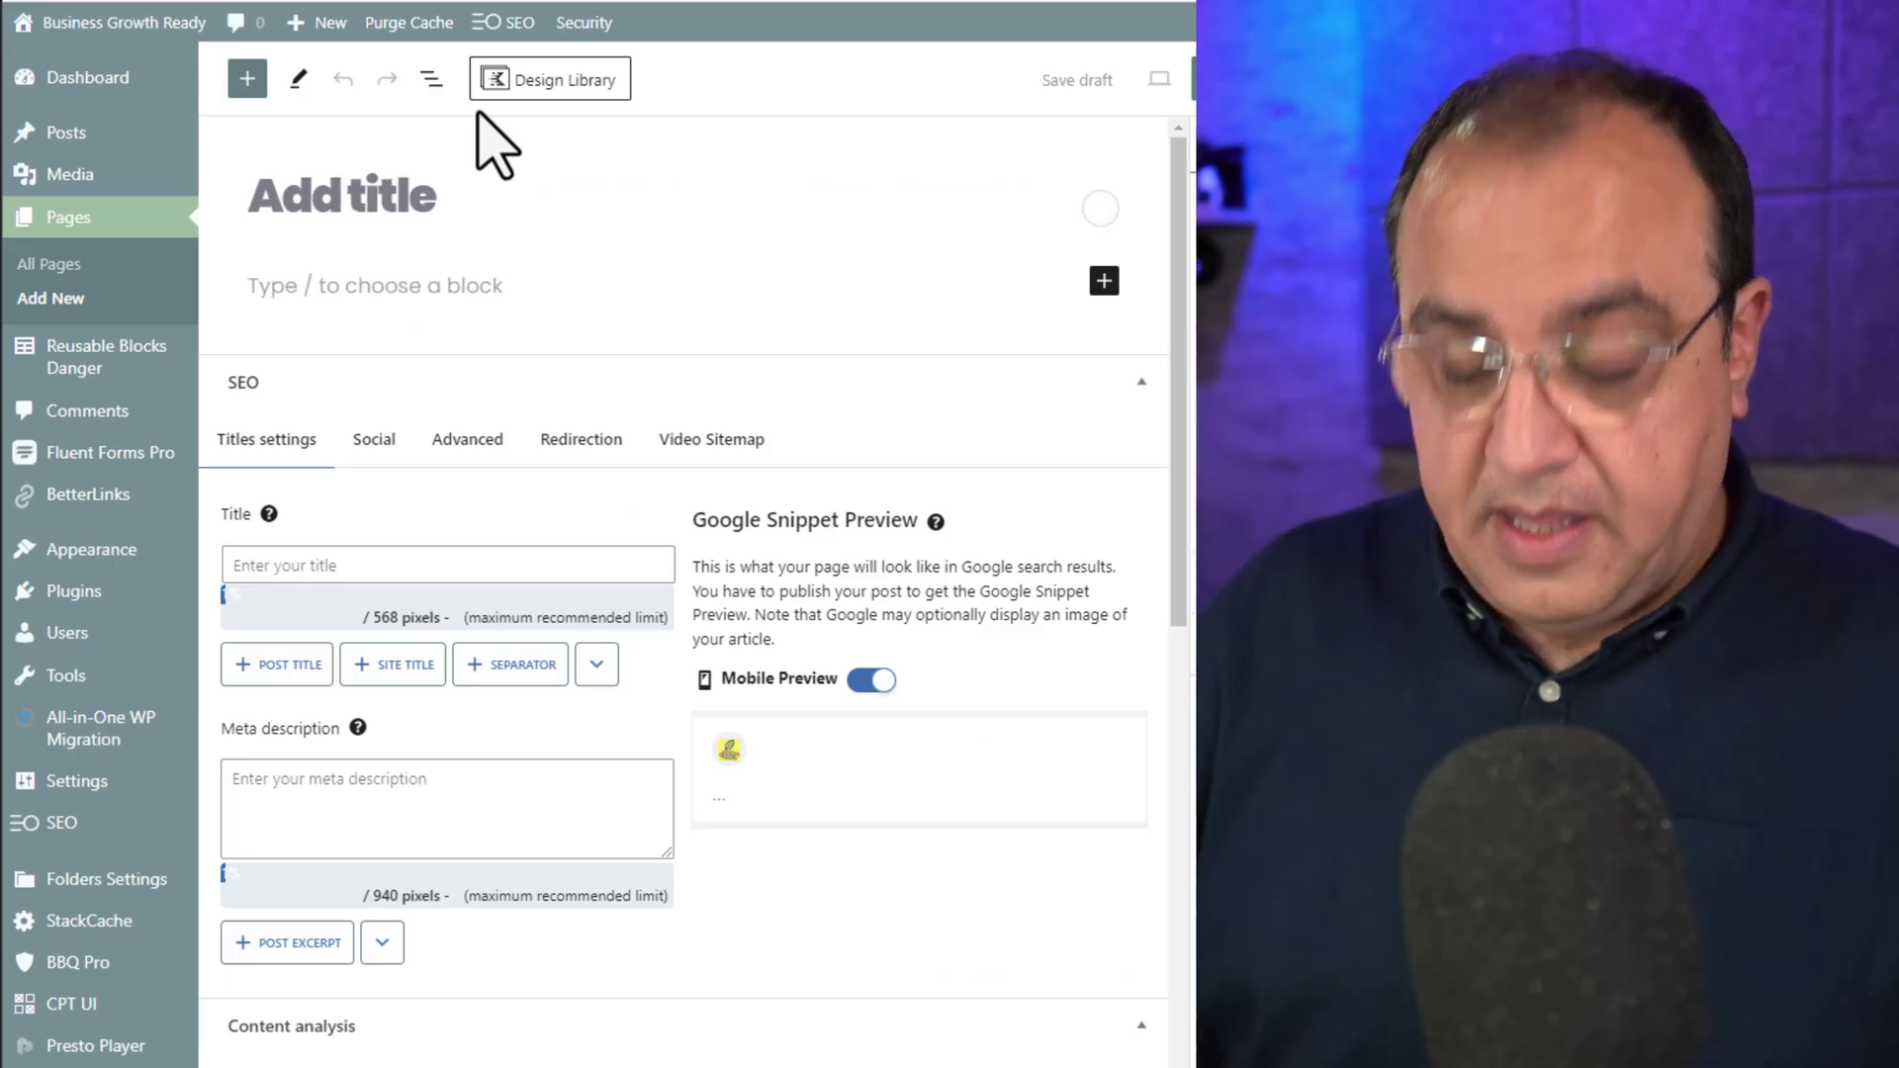
type("test")
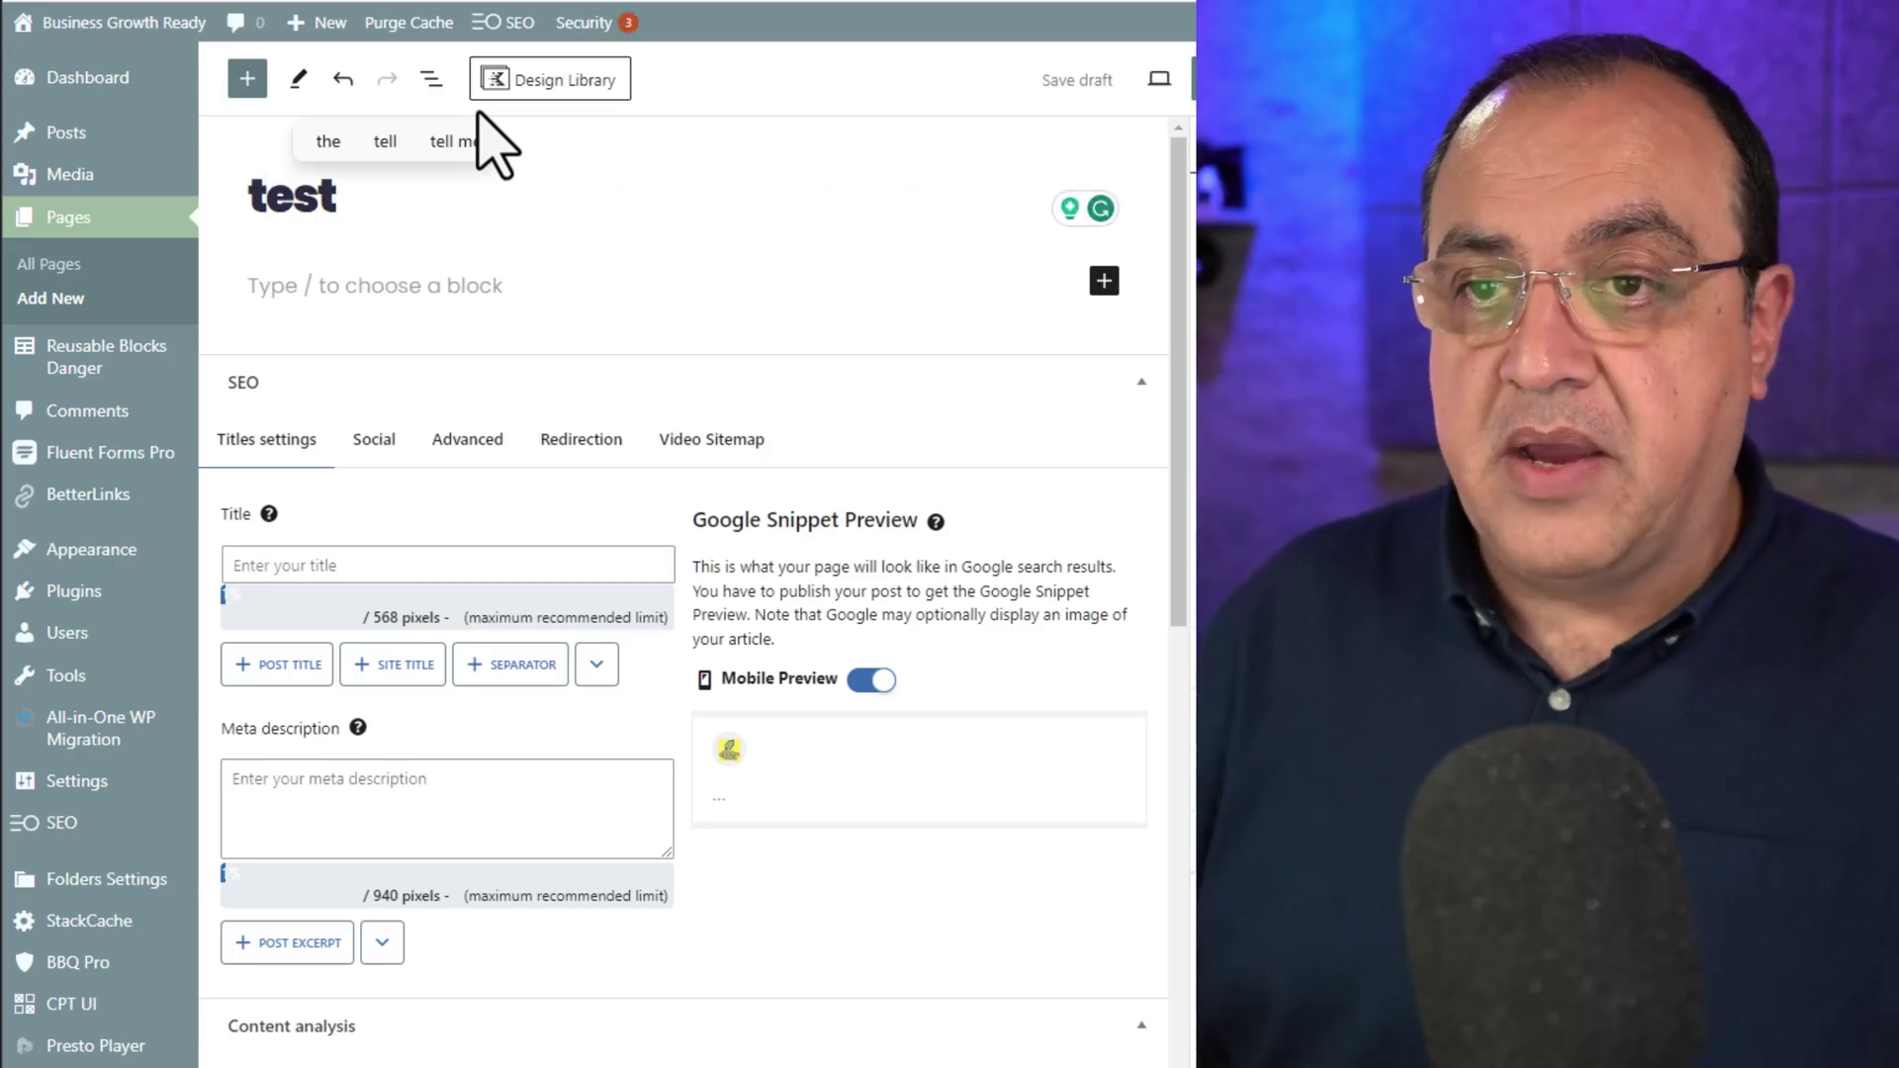
left_click(381, 287)
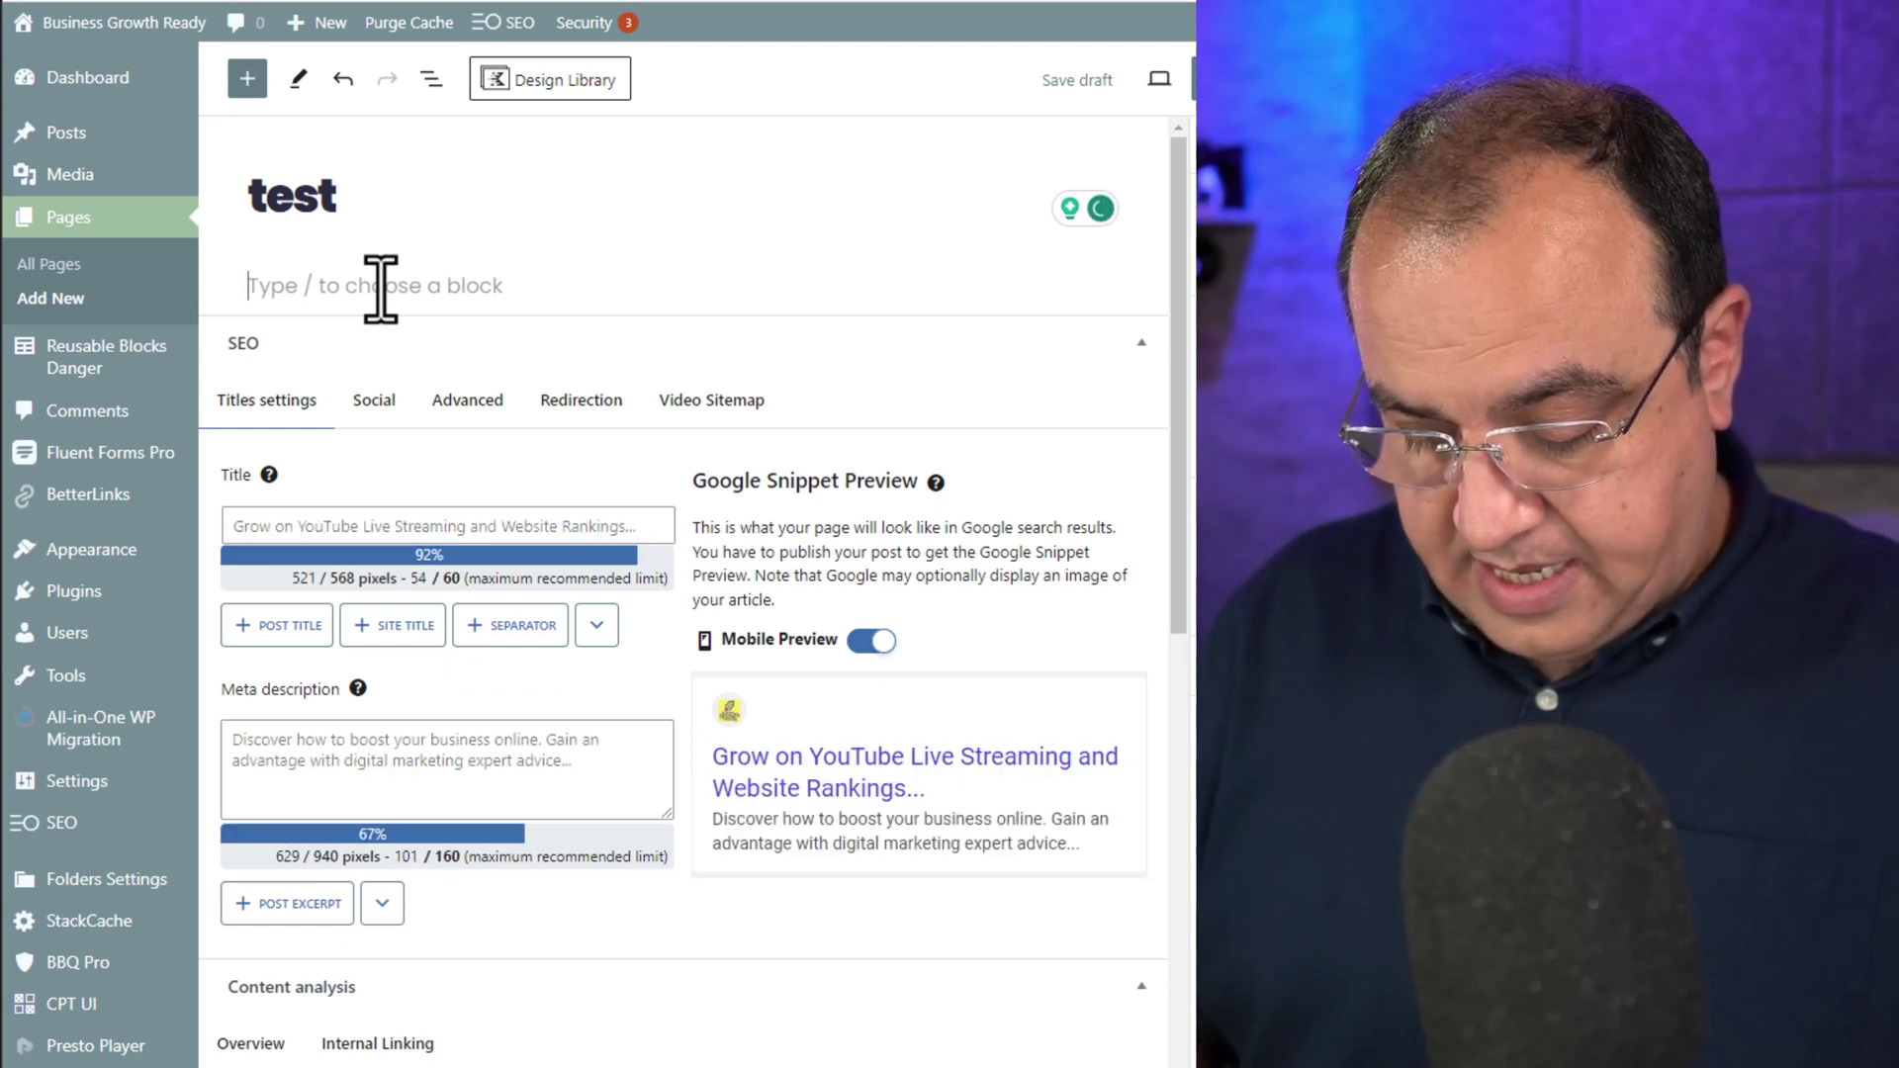
type("test ")
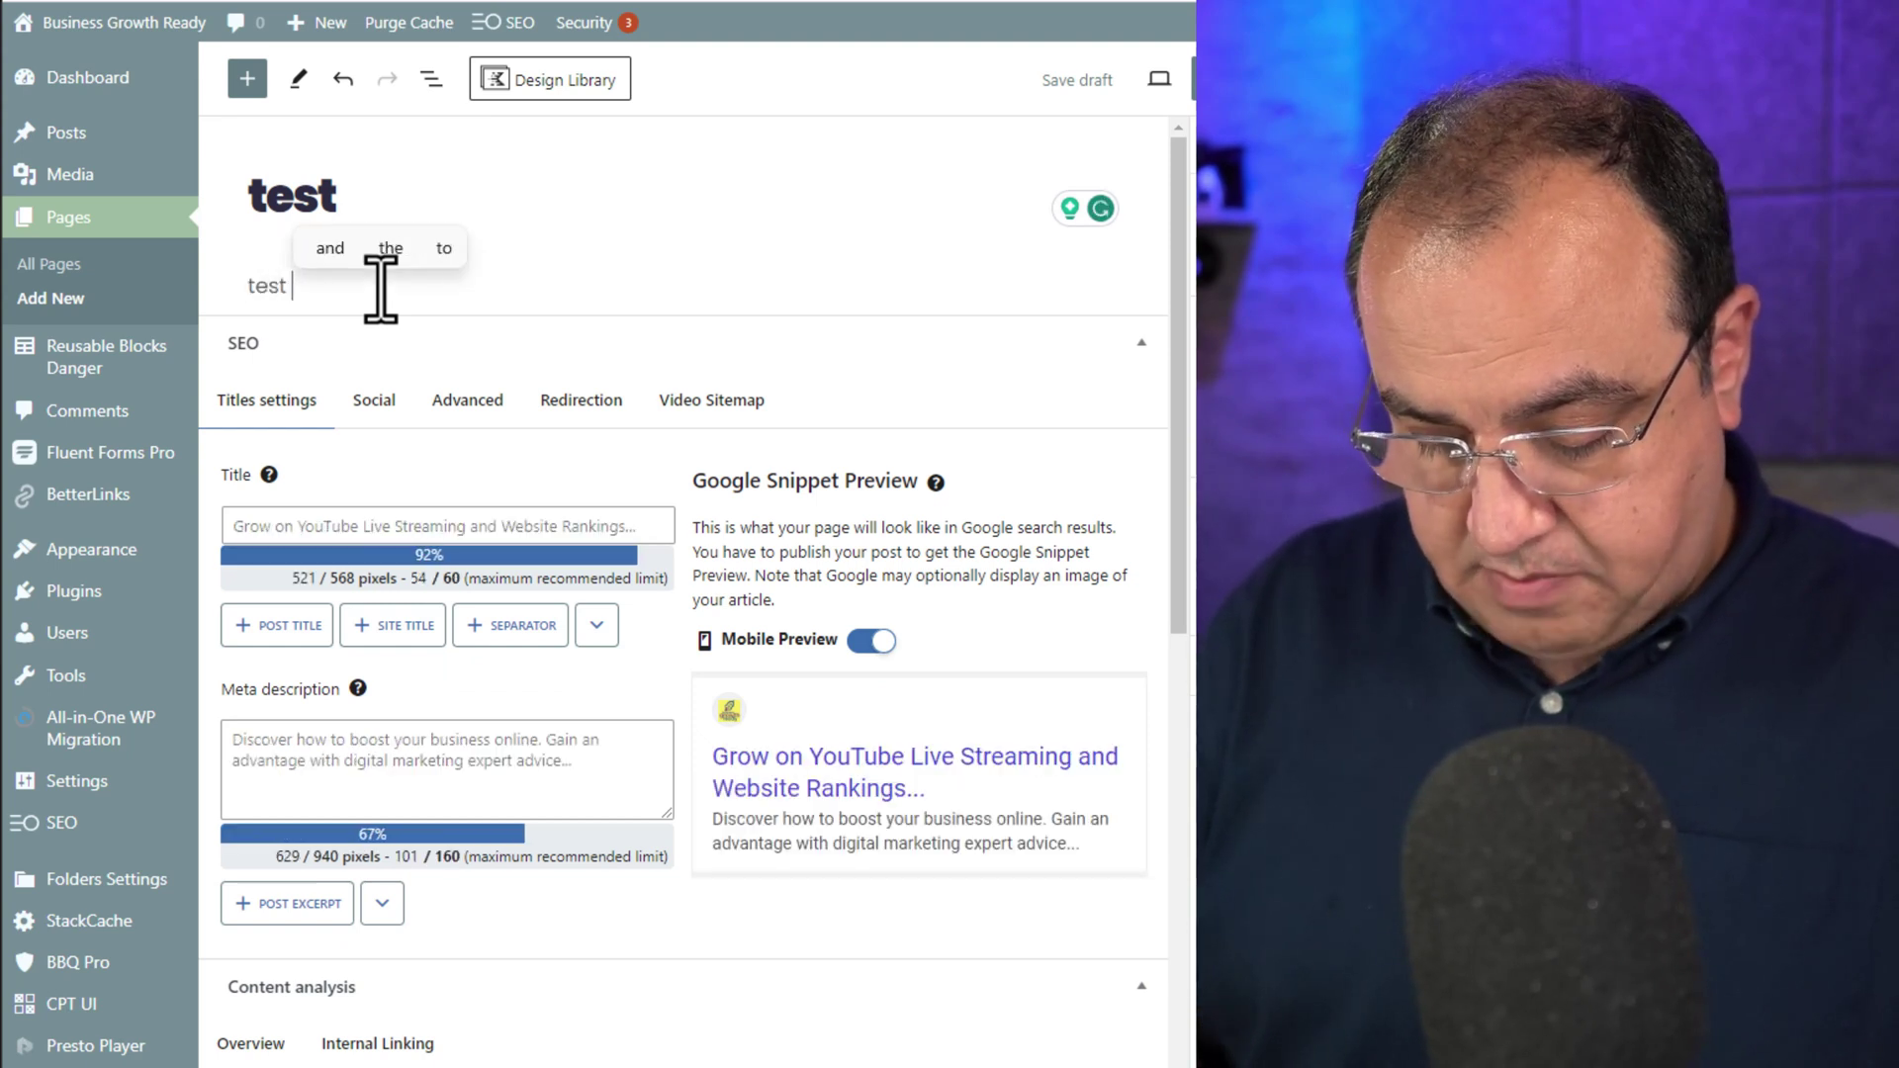
type("book")
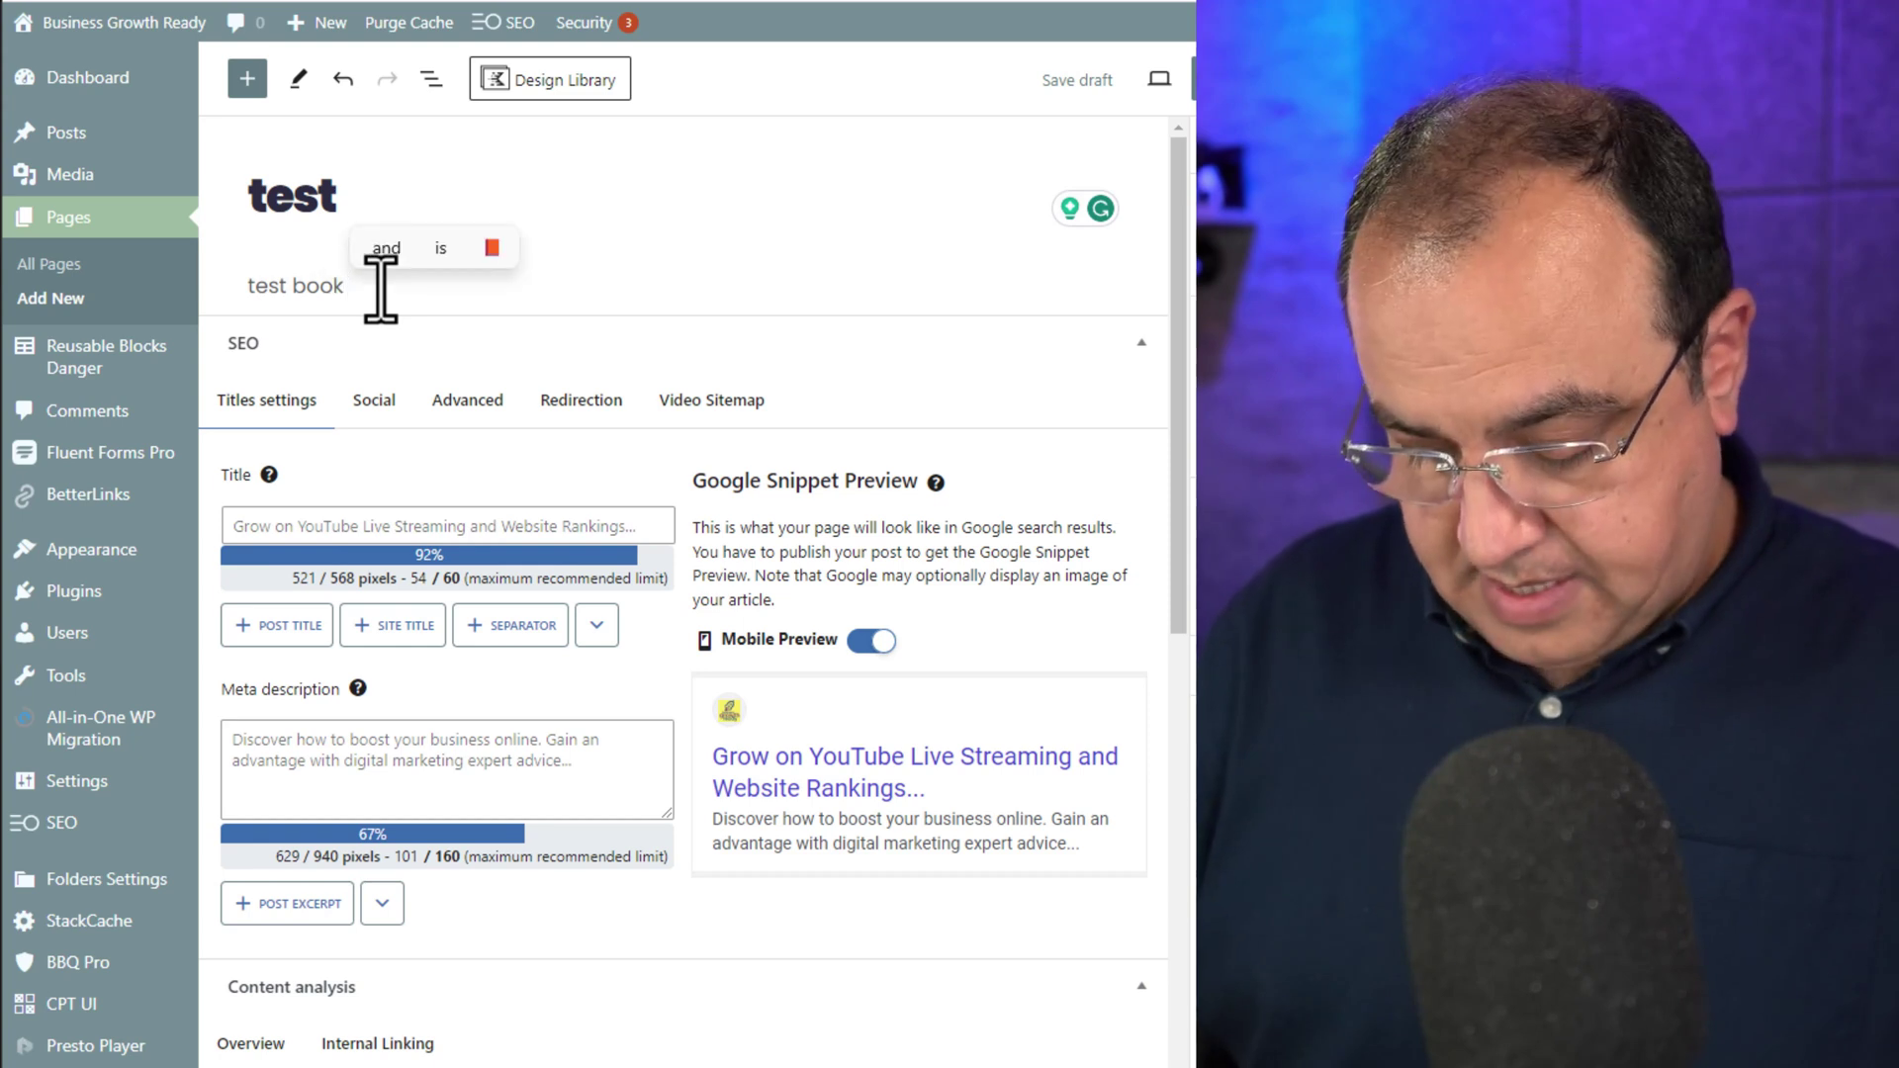
type(" buy")
key("Return")
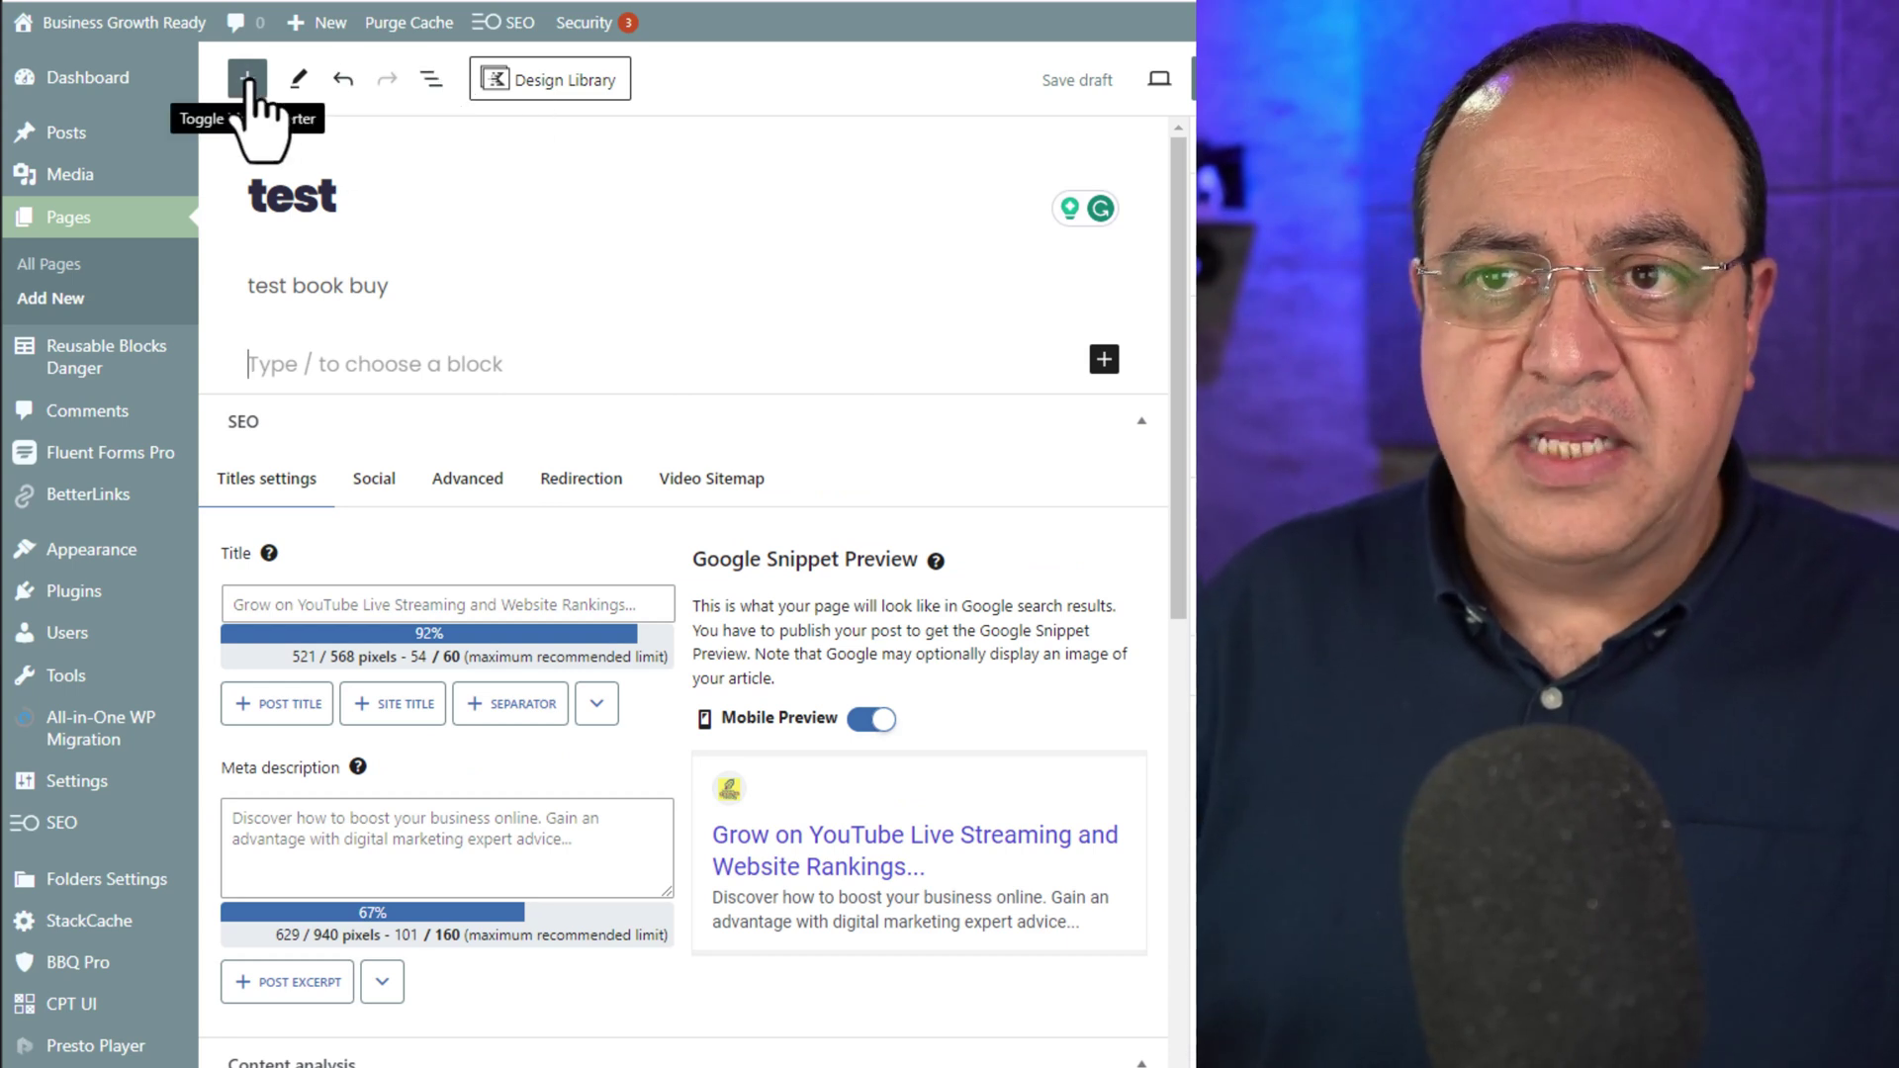
Search the page editor's available blocks for "ht"
left_click(247, 79)
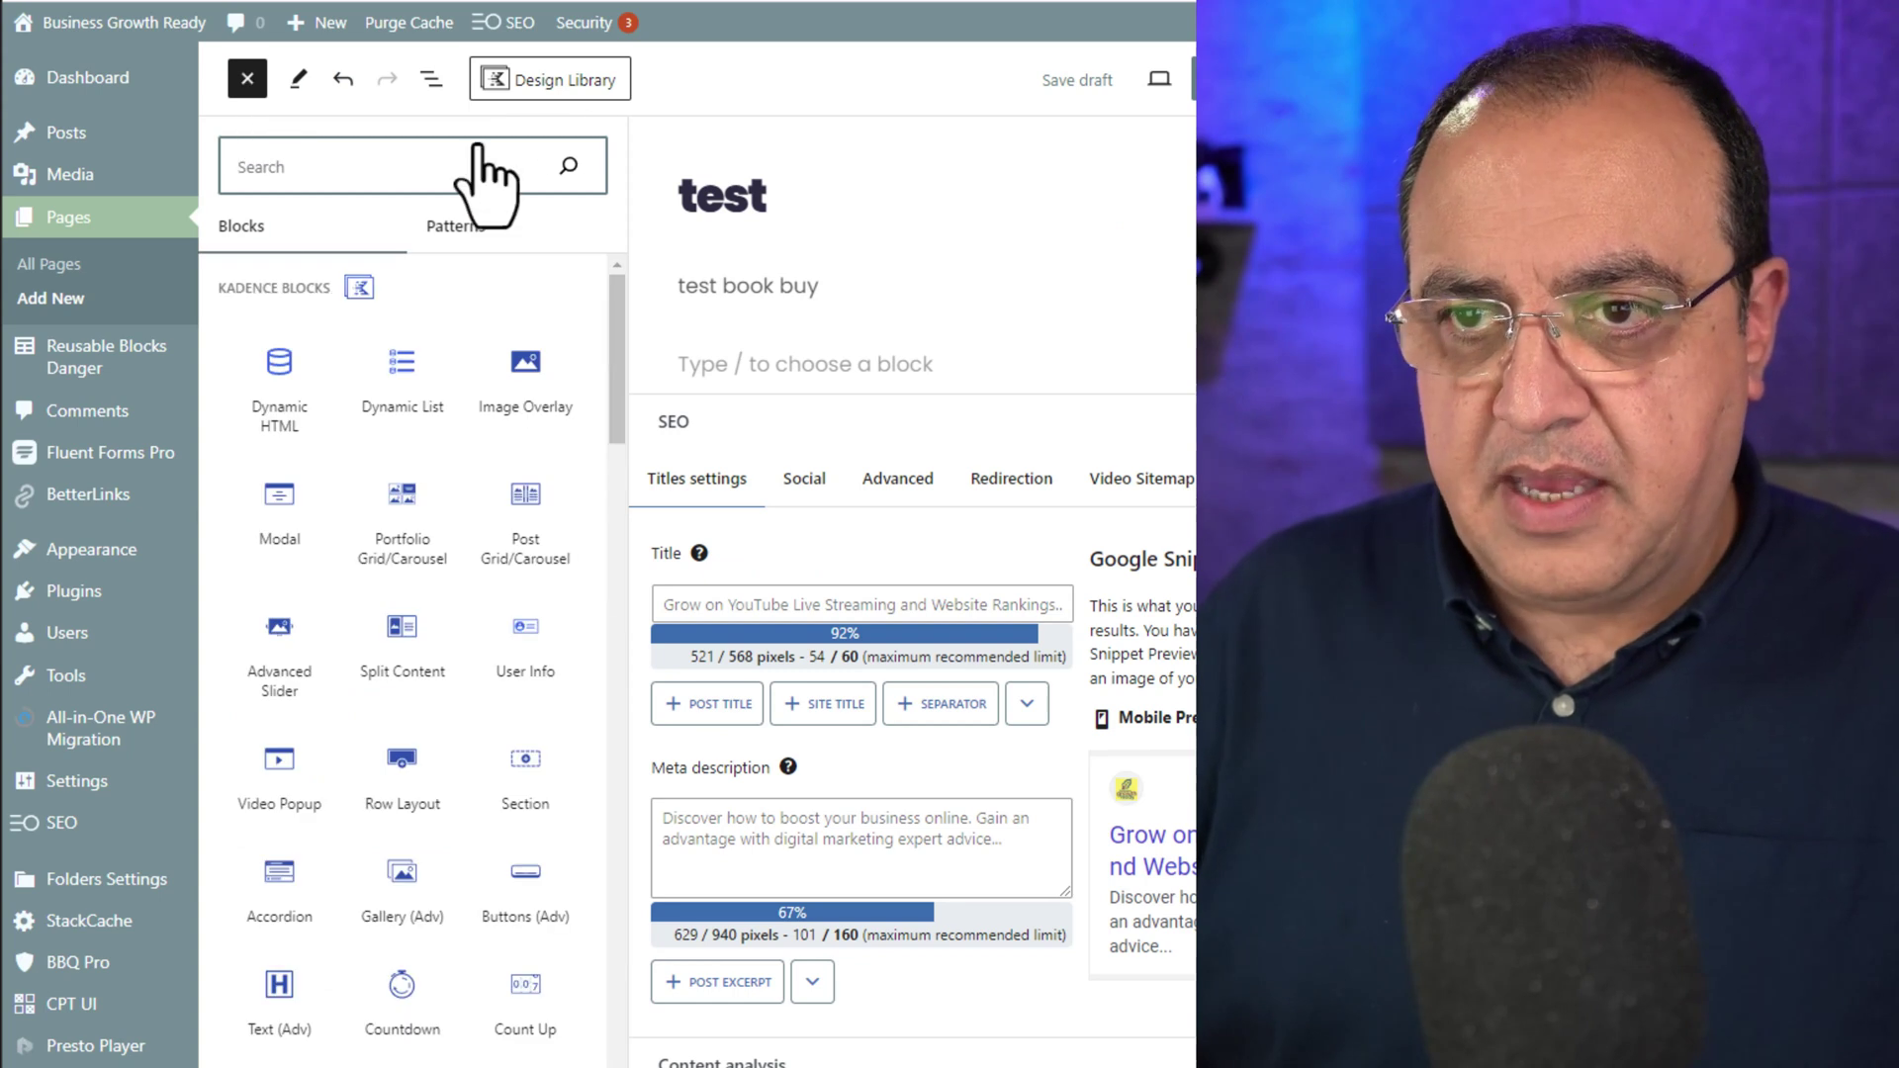
type("ht")
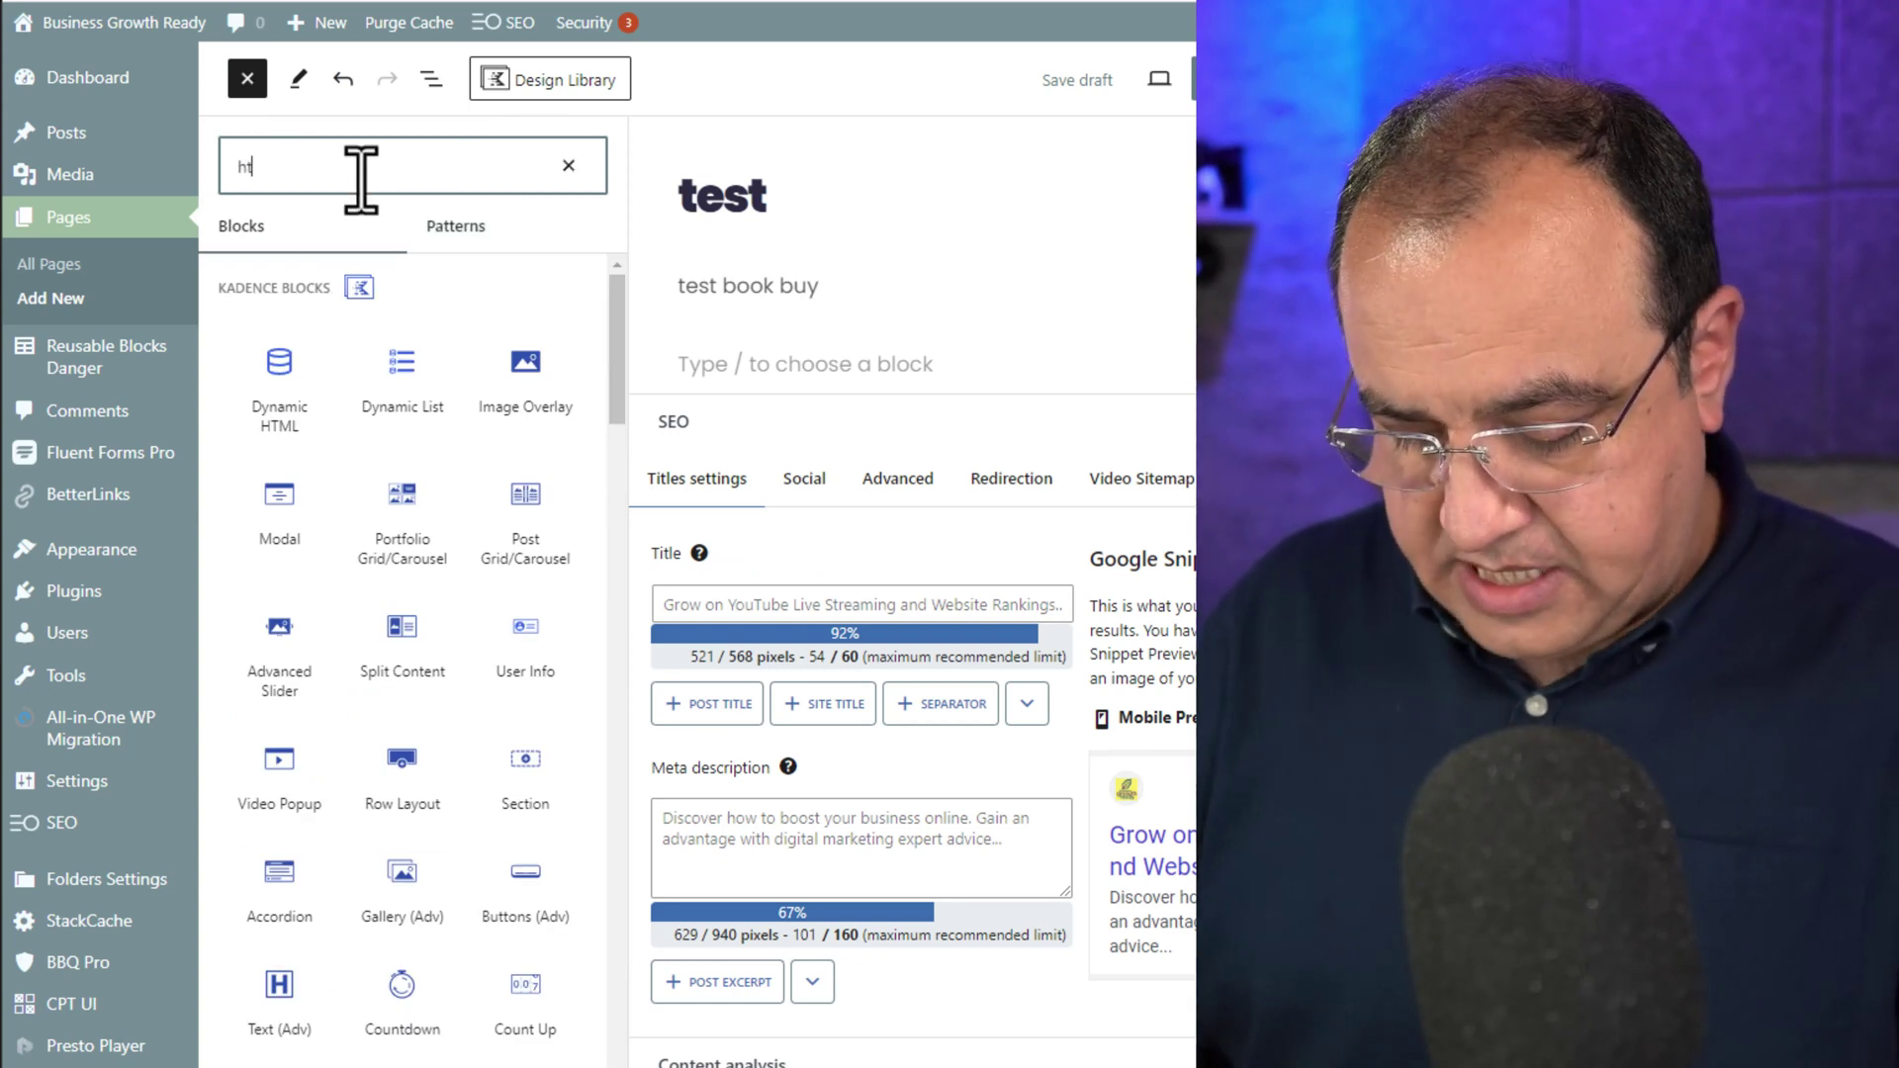